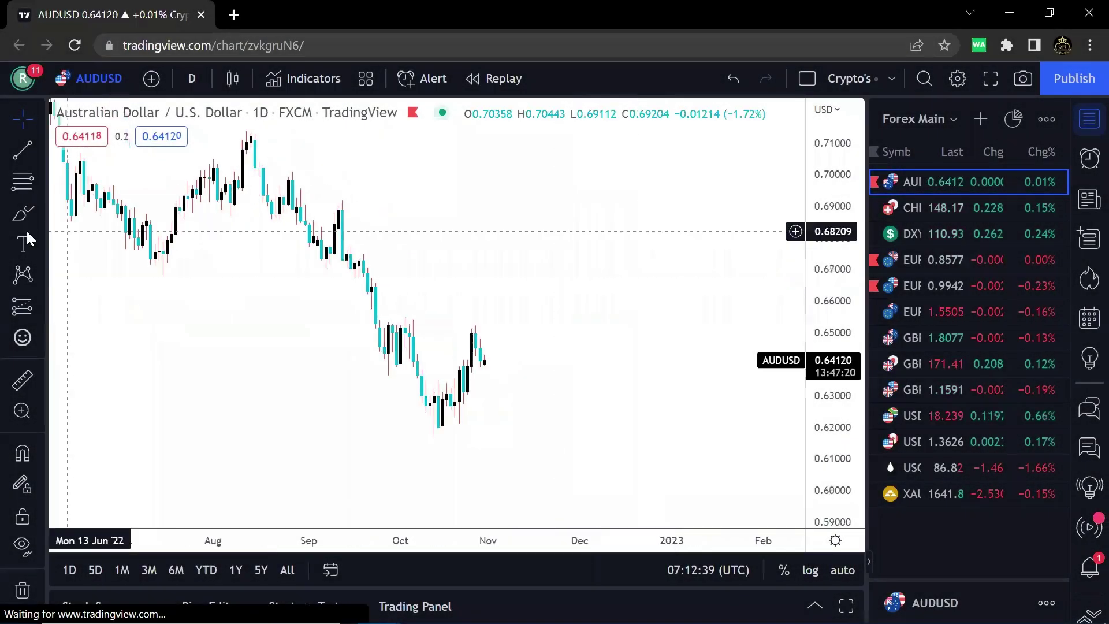
# - Mark the early October swing high near 0.653 on the daily AUDUSD chart with a small circle
pyautogui.click(39, 214)
pyautogui.click(71, 315)
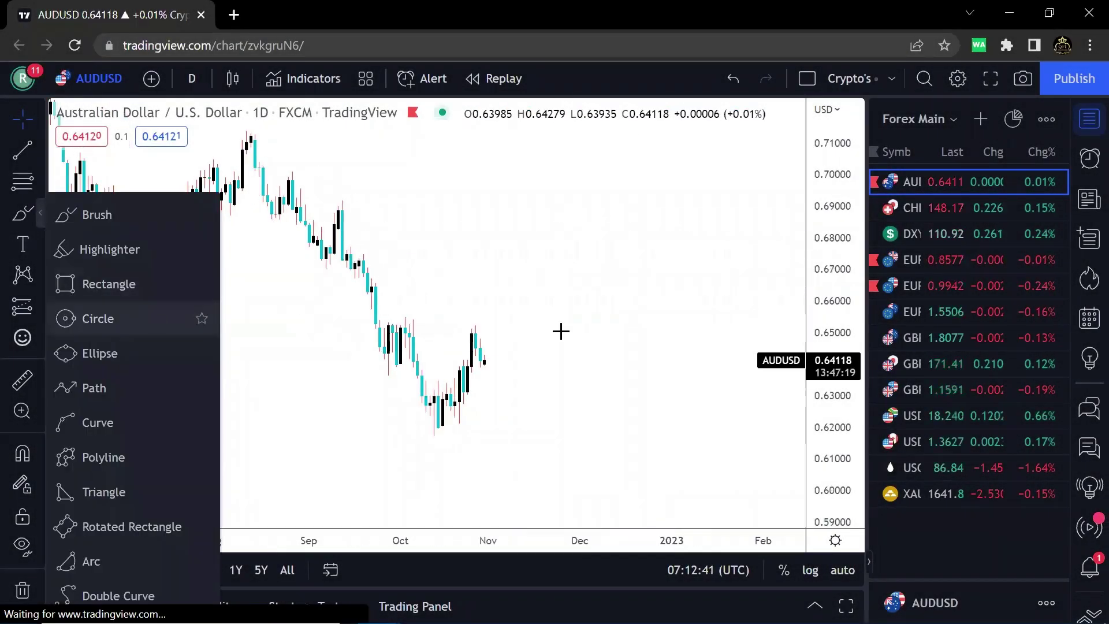
pyautogui.moveTo(414, 322); pyautogui.dragTo(424, 321)
pyautogui.moveTo(448, 272); pyautogui.dragTo(460, 270)
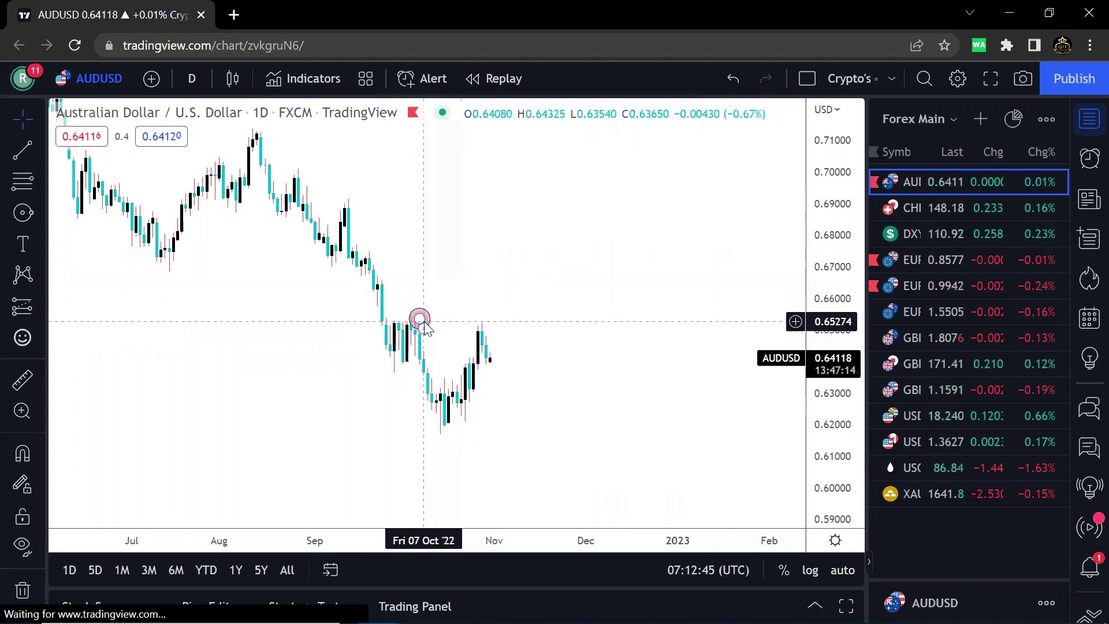
pyautogui.moveTo(650, 257); pyautogui.dragTo(683, 227)
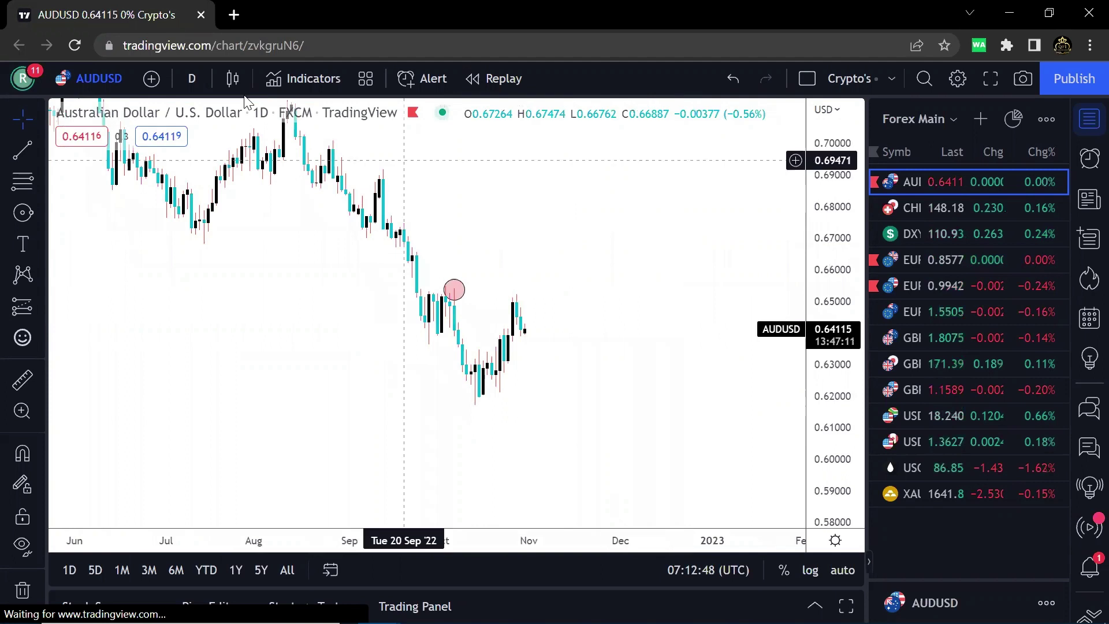
# - Draw a horizontal ray through the circled October high at about 0.65356, starting at 11 Aug '22
pyautogui.click(38, 153)
pyautogui.click(87, 357)
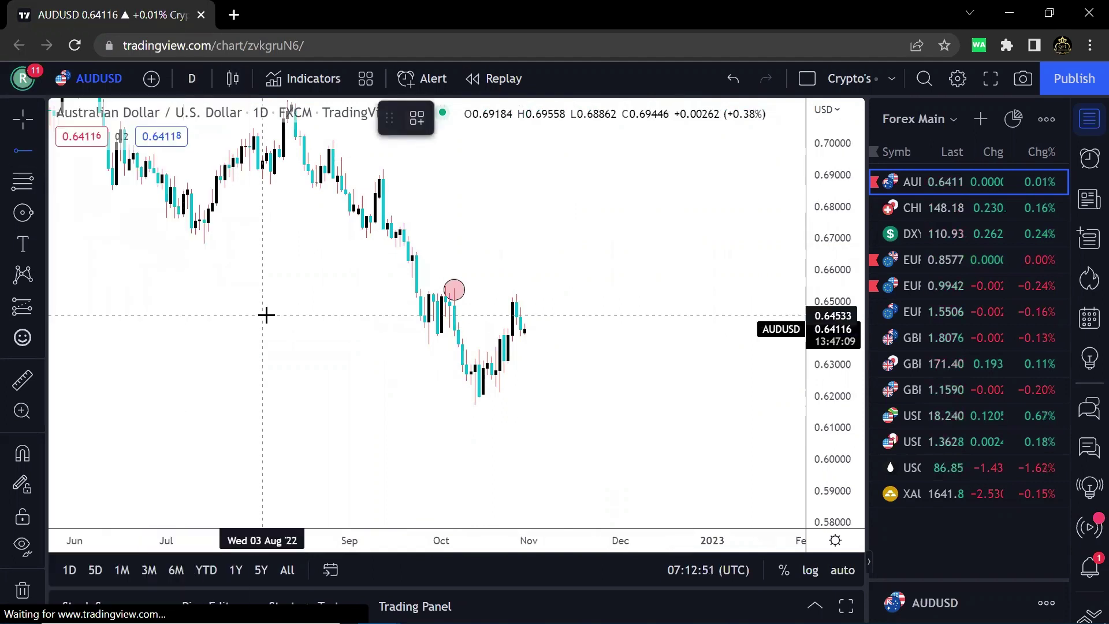
pyautogui.click(287, 290)
pyautogui.doubleClick(287, 290)
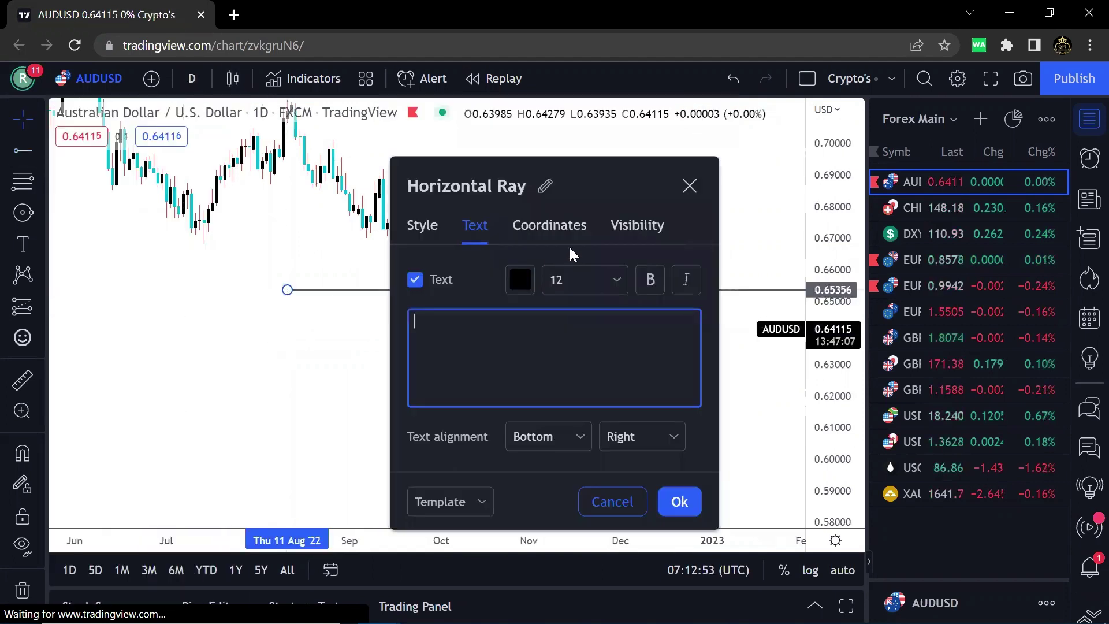
pyautogui.click(690, 186)
# - Switch the AUDUSD chart to the 4-hour timeframe
pyautogui.click(189, 76)
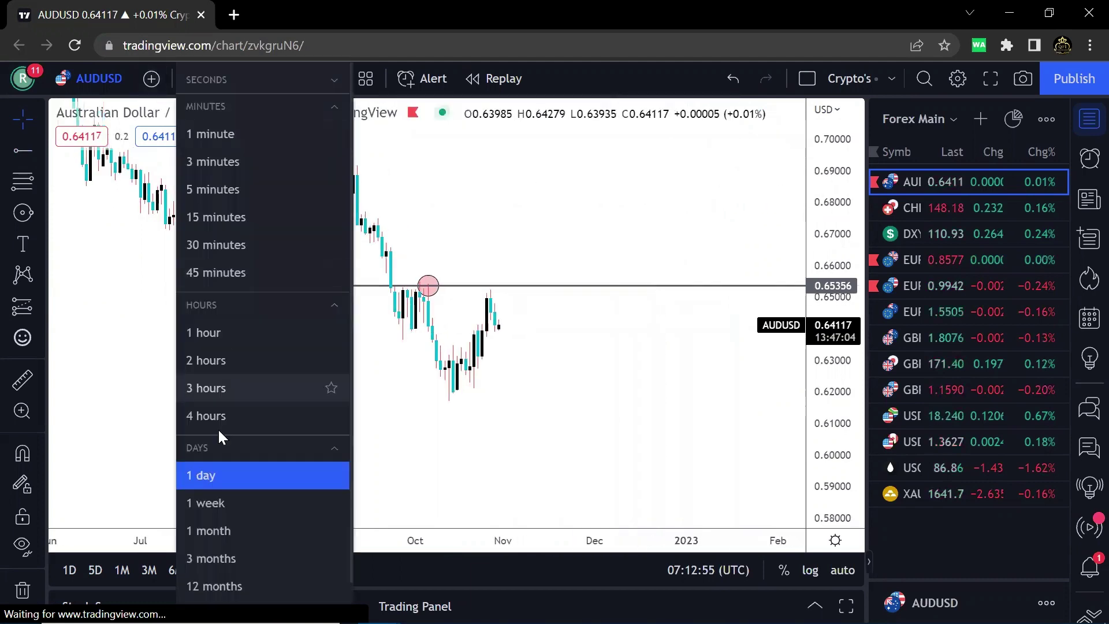
pyautogui.click(225, 415)
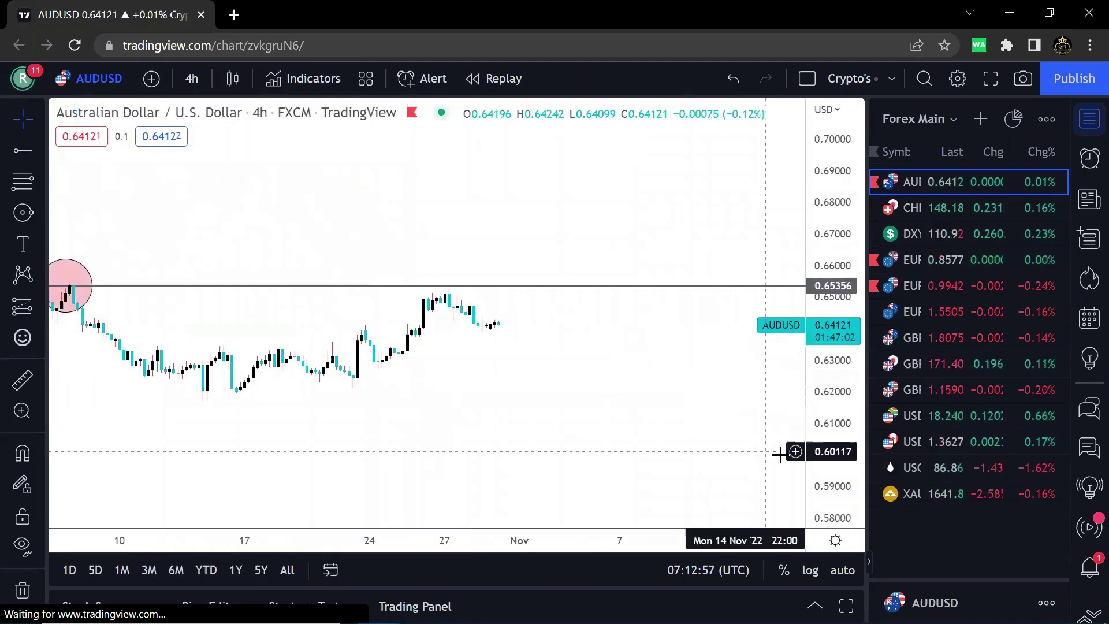
pyautogui.scroll(-3, 709, 393)
pyautogui.scroll(-2, 684, 346)
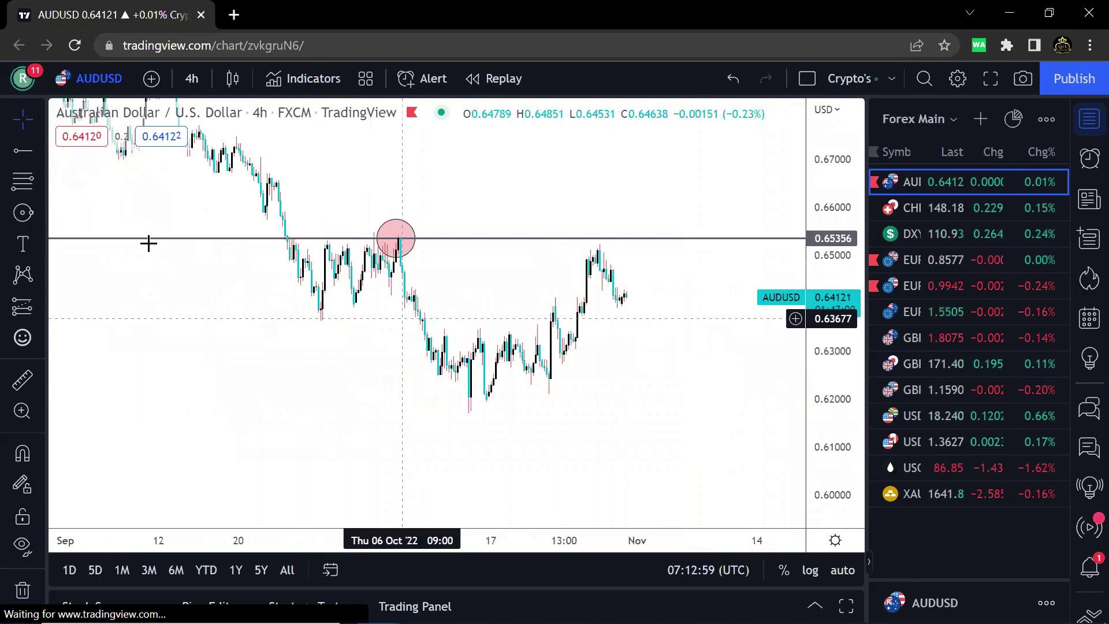
# - Place a horizontal ray under the mid-October lows and adjust it to about 0.61741
pyautogui.click(18, 151)
pyautogui.click(375, 390)
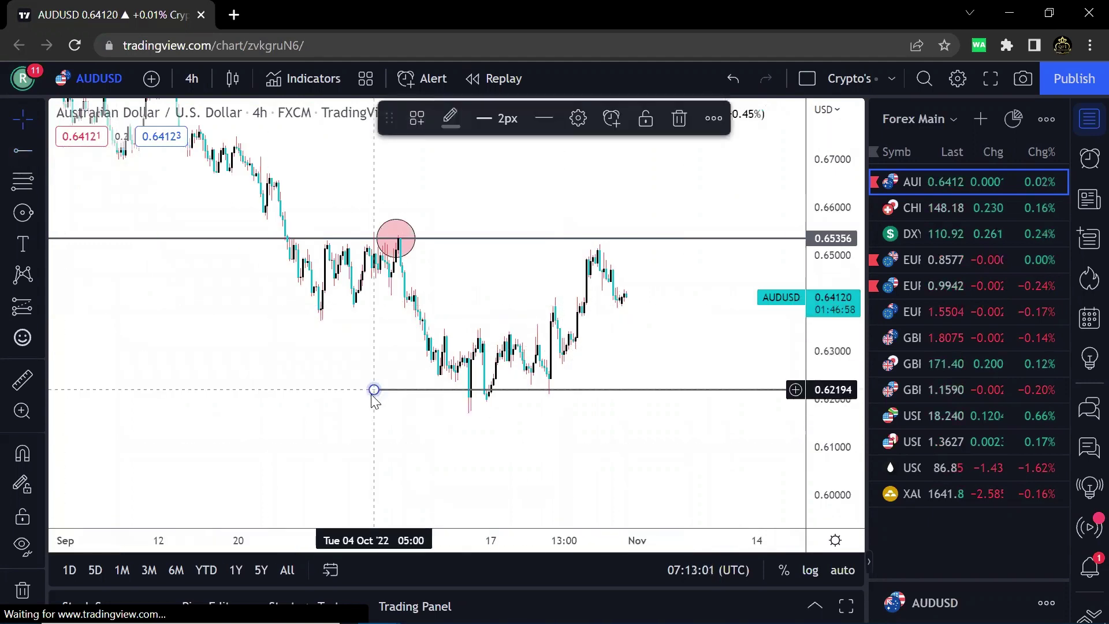
pyautogui.click(366, 411)
pyautogui.moveTo(369, 357); pyautogui.dragTo(235, 330)
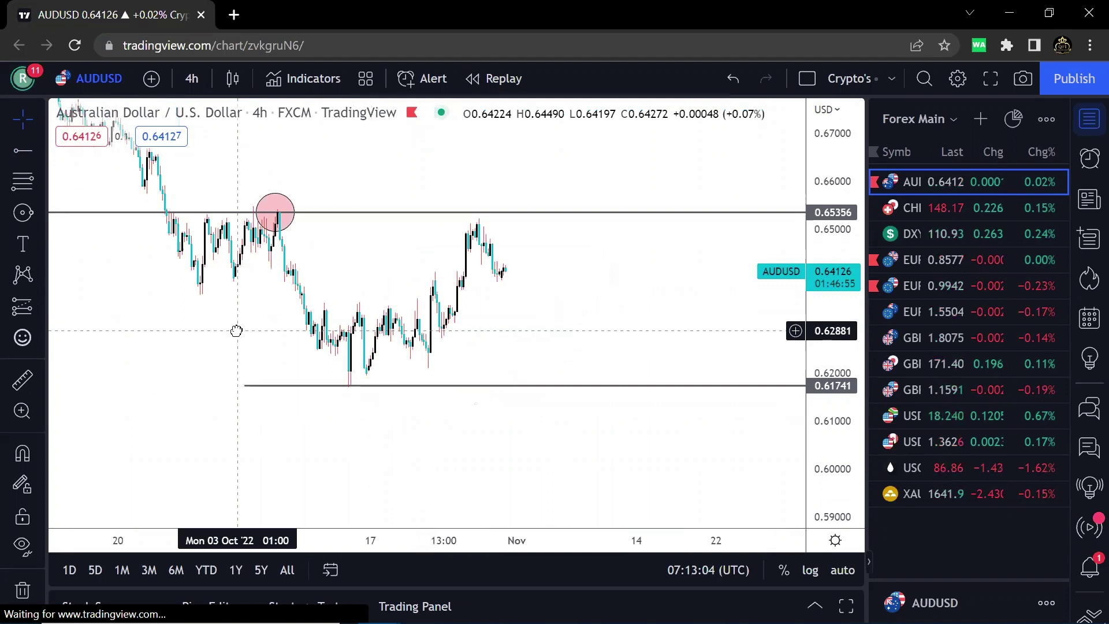
# - Add another horizontal ray along the October consolidation highs at about 0.63442
pyautogui.click(18, 151)
pyautogui.click(229, 303)
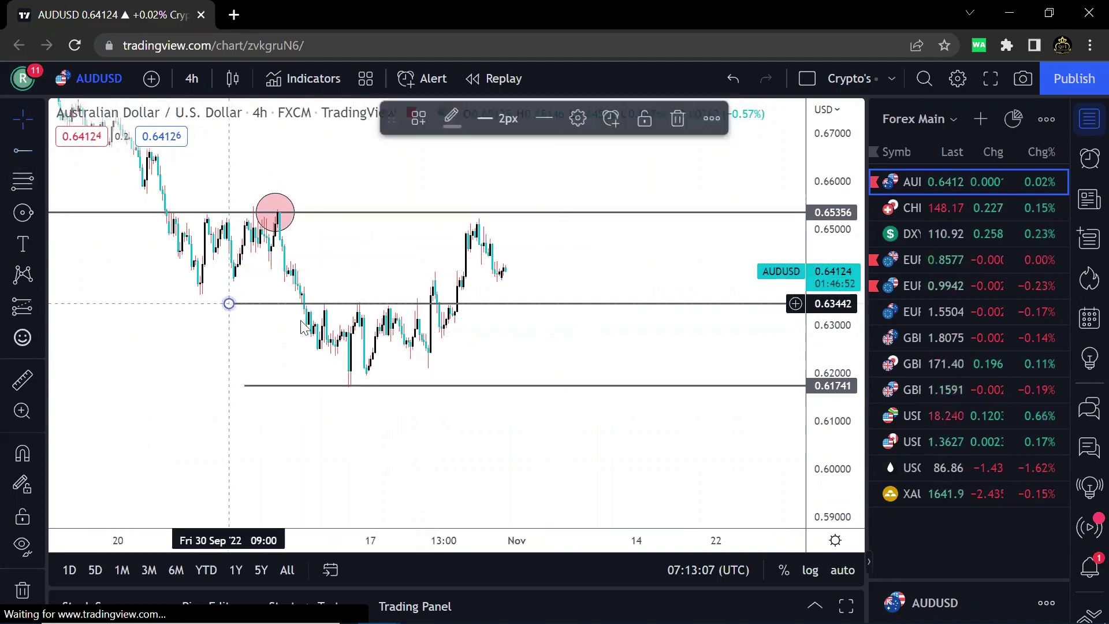
pyautogui.moveTo(523, 339); pyautogui.dragTo(517, 339)
# - Draw a rectangle over the October consolidation, spanning the 0.61741 and 0.63442 levels up to the latest candles
pyautogui.click(43, 214)
pyautogui.click(120, 281)
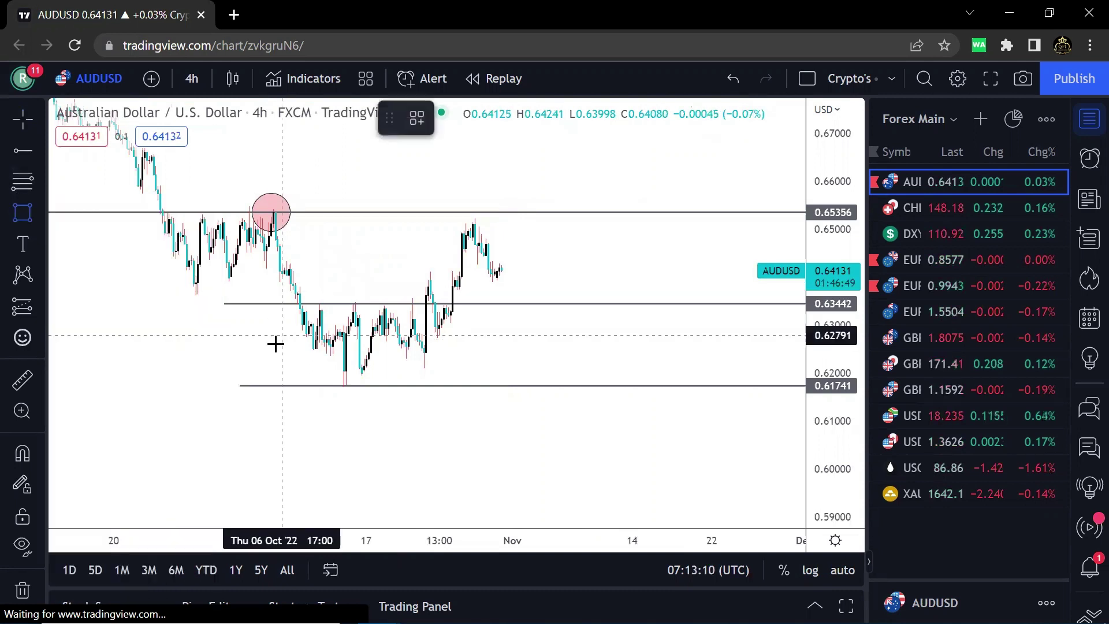
pyautogui.click(270, 386)
pyautogui.click(502, 304)
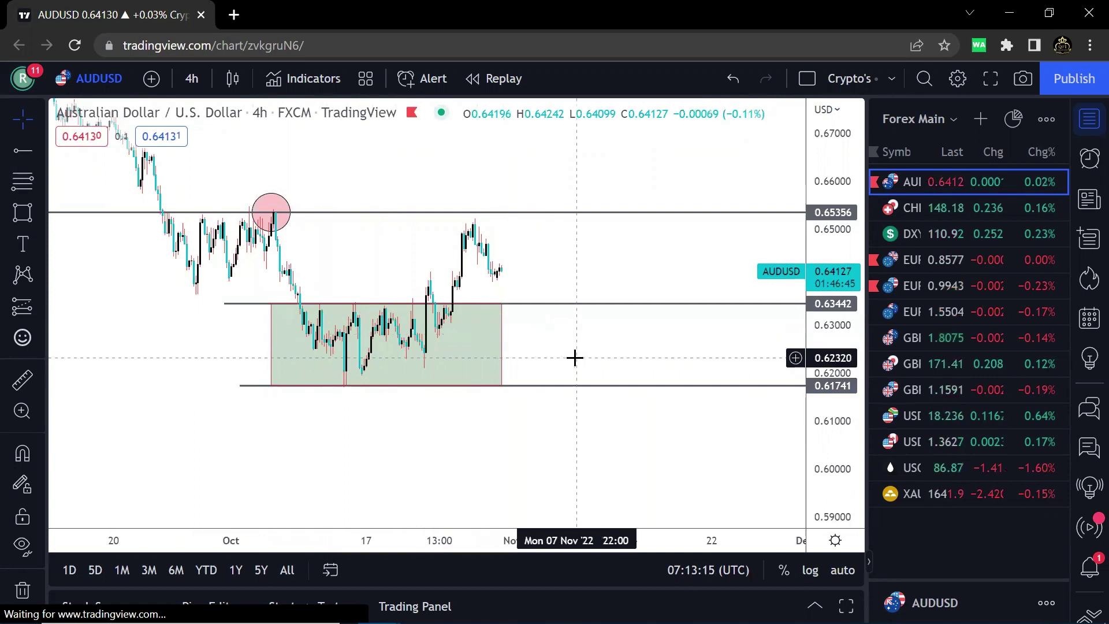
pyautogui.moveTo(574, 358); pyautogui.dragTo(523, 359)
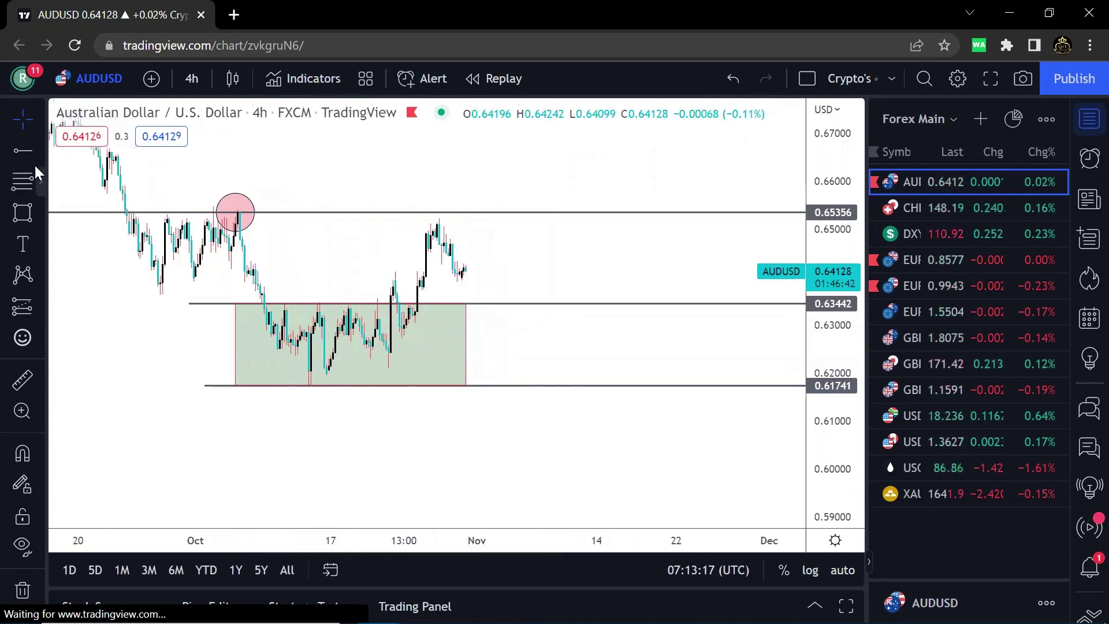
# - Draw a rising trend line from the 13 Oct '22 low at about 0.61723 to about 0.63569 on 04 Nov '22
pyautogui.click(35, 145)
pyautogui.click(109, 118)
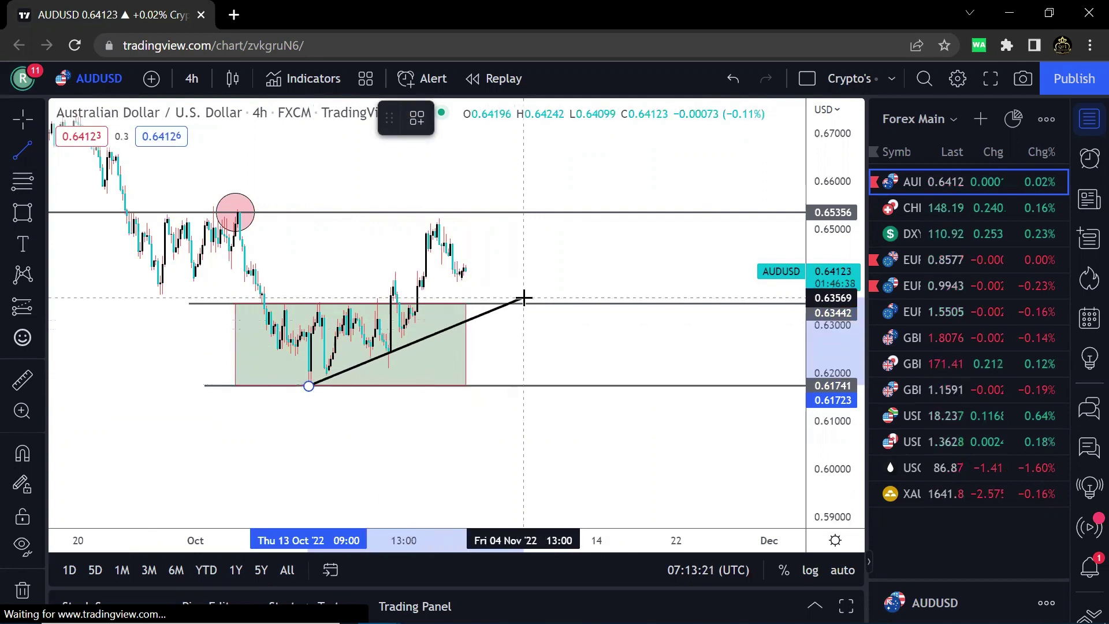
pyautogui.click(523, 298)
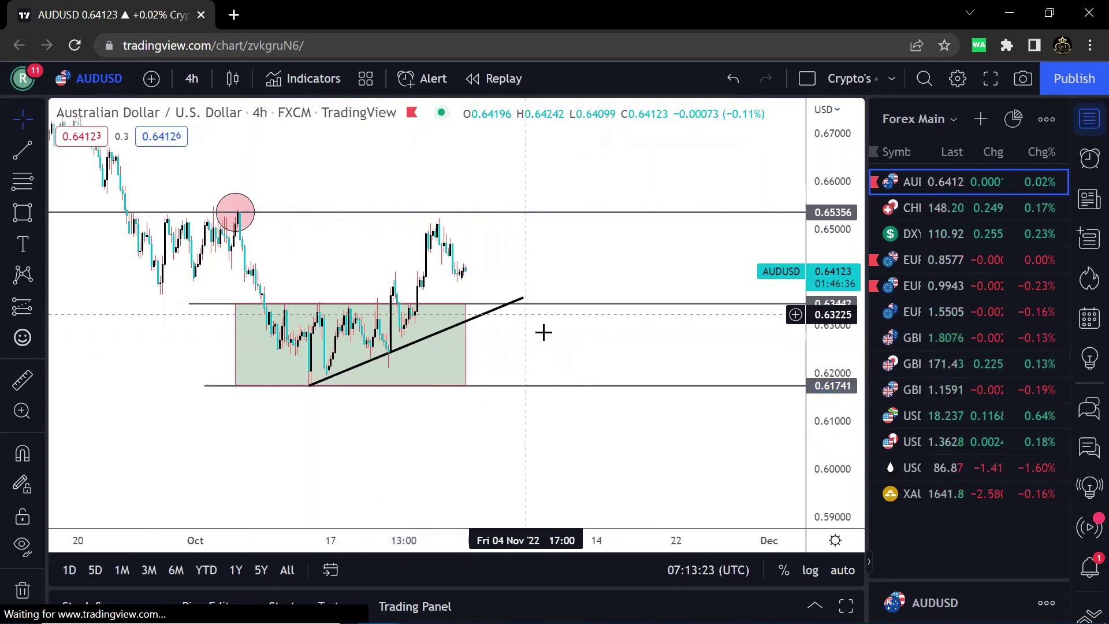
# - Lower the uppermost horizontal ray to about 0.65219, in line with the late October high
pyautogui.scroll(2, 542, 332)
pyautogui.moveTo(550, 330); pyautogui.dragTo(651, 324)
pyautogui.moveTo(847, 438); pyautogui.dragTo(847, 376)
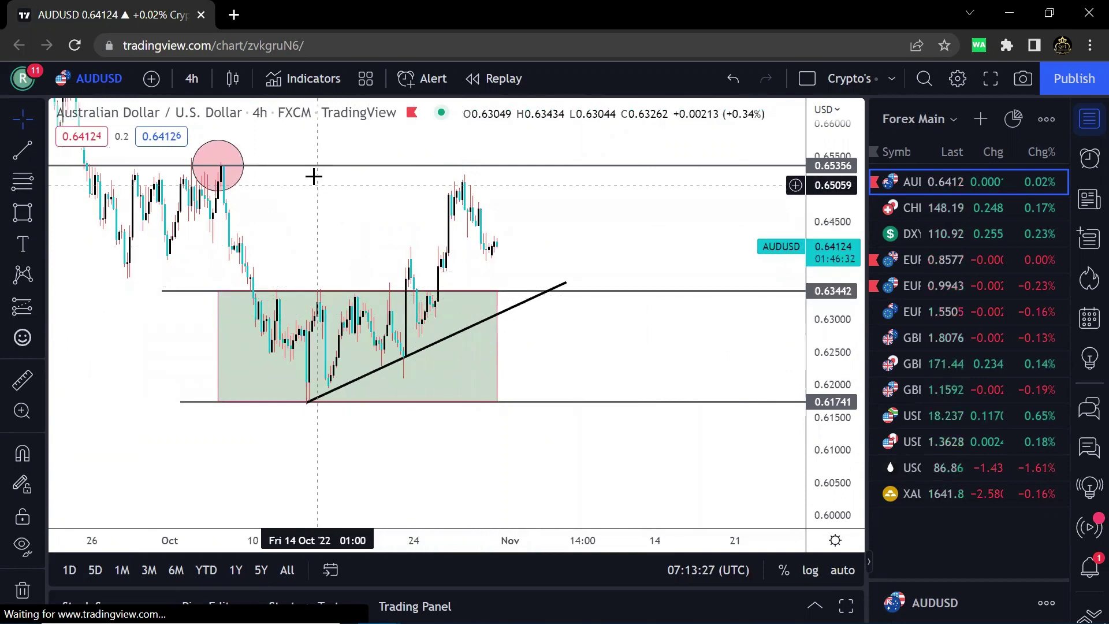
pyautogui.moveTo(313, 166); pyautogui.dragTo(403, 270)
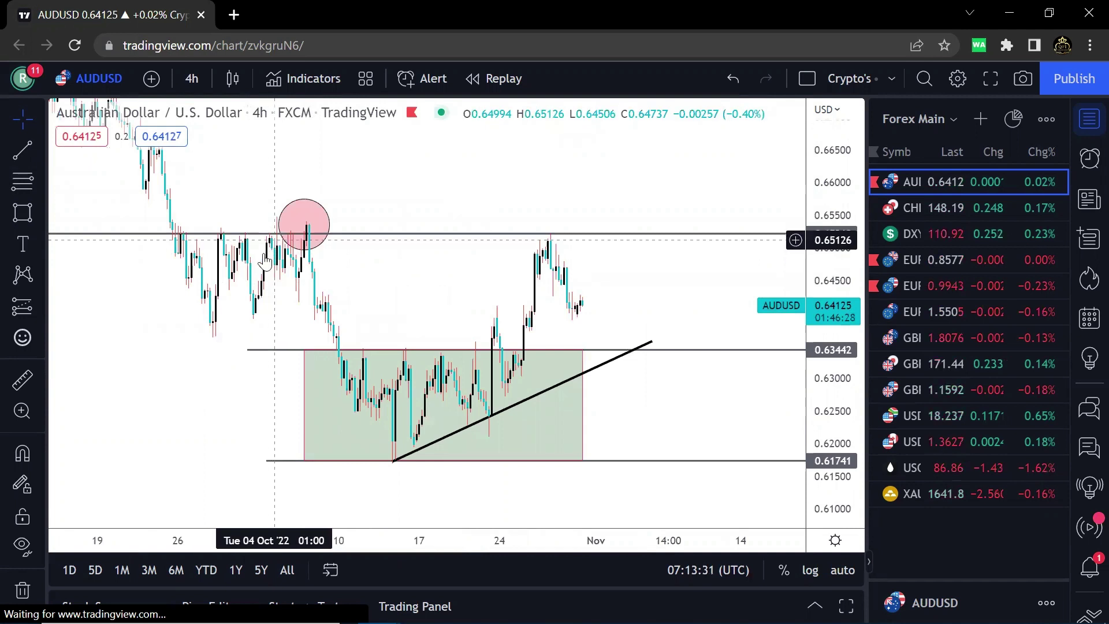
pyautogui.moveTo(425, 278); pyautogui.dragTo(370, 249)
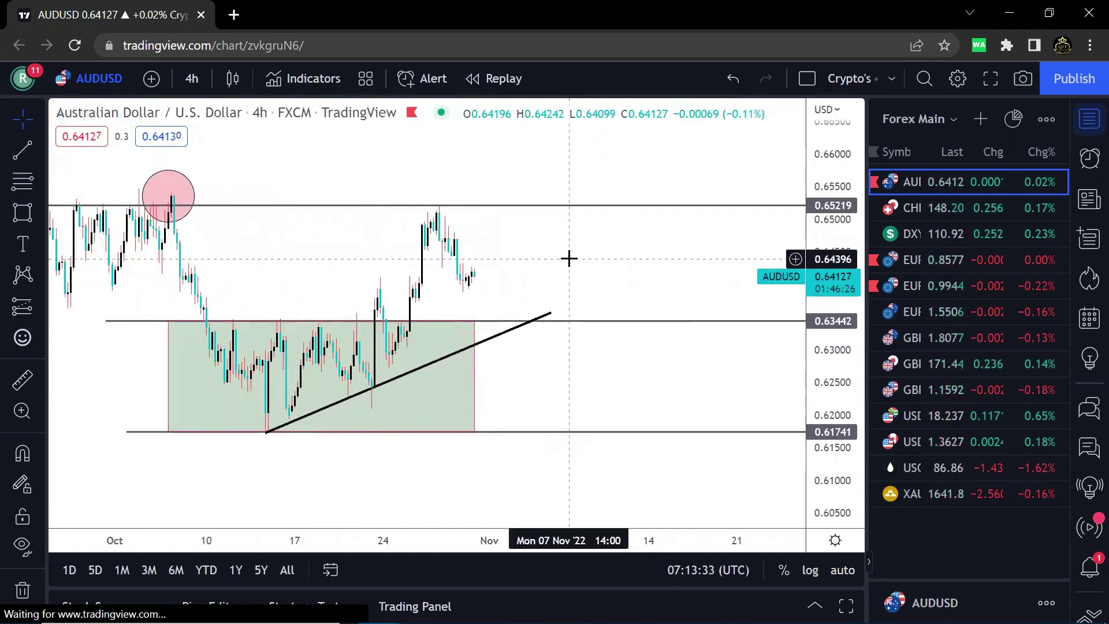
# - Delete the green rectangle covering the October consolidation
pyautogui.scroll(-1, 564, 257)
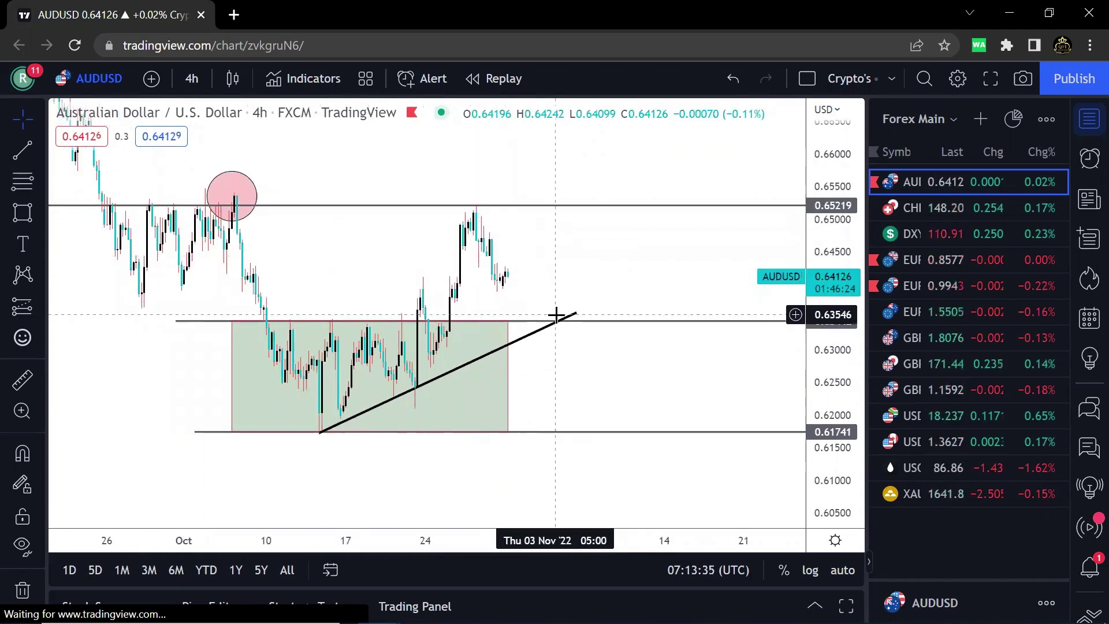
pyautogui.moveTo(555, 294); pyautogui.dragTo(609, 252)
pyautogui.scroll(1, 611, 252)
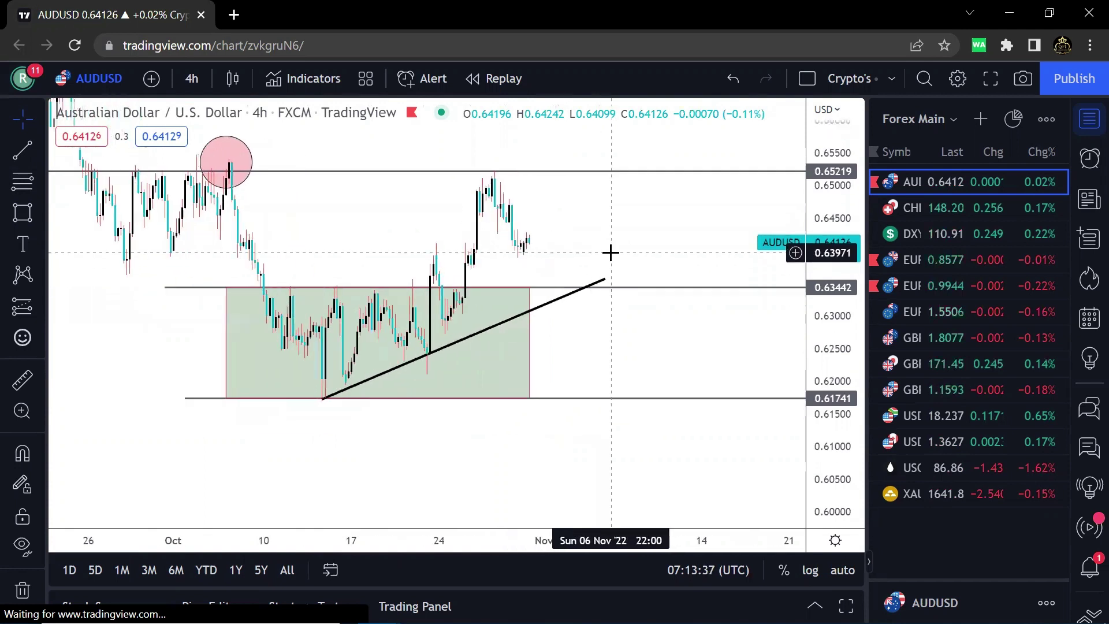
pyautogui.click(529, 361)
pyautogui.press('Delete')
pyautogui.moveTo(587, 191); pyautogui.dragTo(622, 185)
pyautogui.scroll(1, 665, 182)
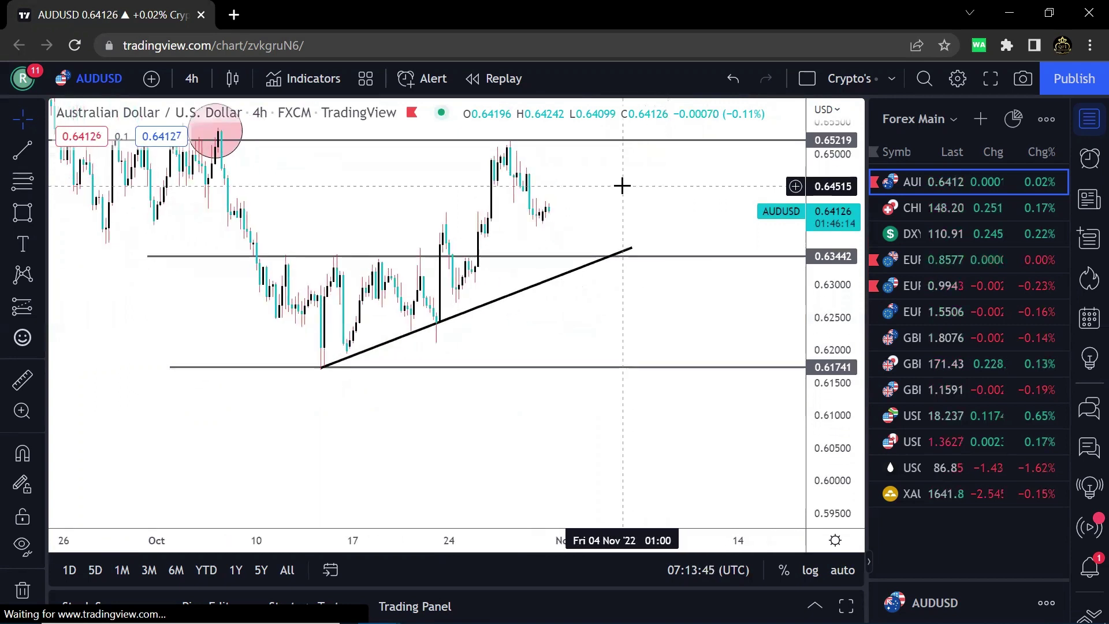
# - Switch the chart to the 1-hour timeframe and bring the mid-October price action into view
pyautogui.click(192, 78)
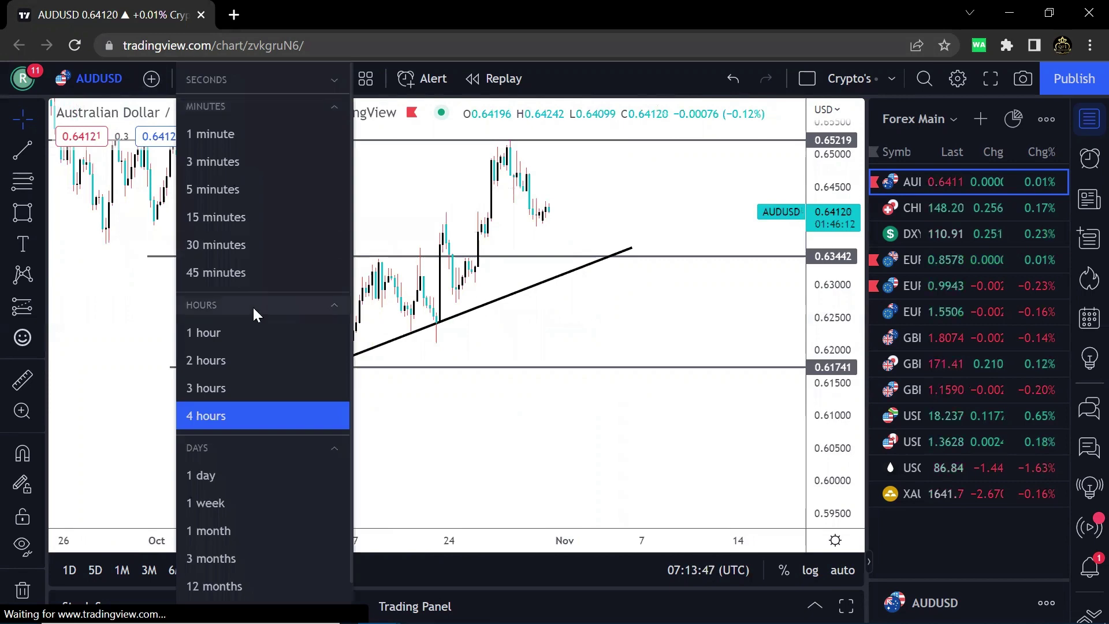
pyautogui.click(252, 335)
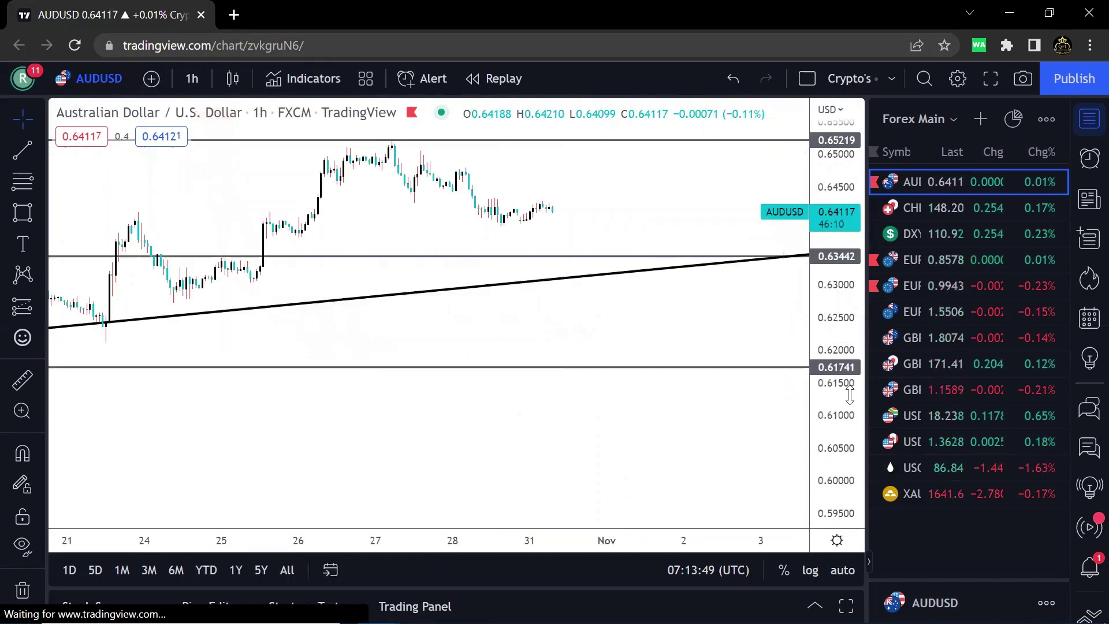
pyautogui.moveTo(849, 395); pyautogui.dragTo(850, 270)
pyautogui.scroll(-3, 587, 318)
pyautogui.moveTo(498, 328); pyautogui.dragTo(758, 330)
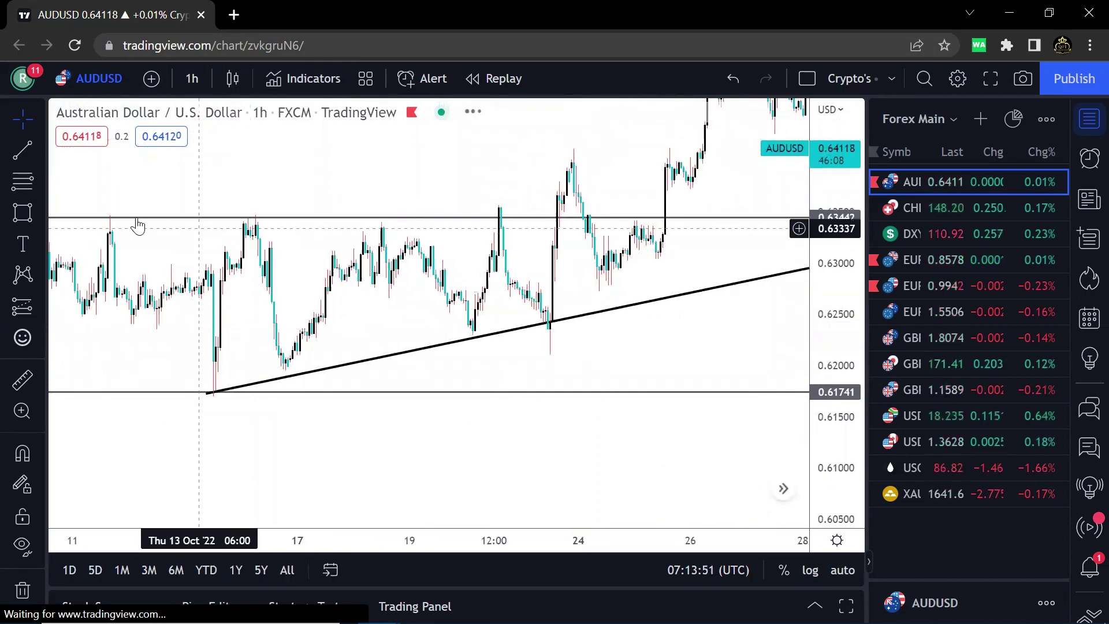
# - Draw a thin rectangle as a resistance zone from about 0.63447 to 0.63565, spanning 11 Oct to 25 Oct '22
pyautogui.click(26, 213)
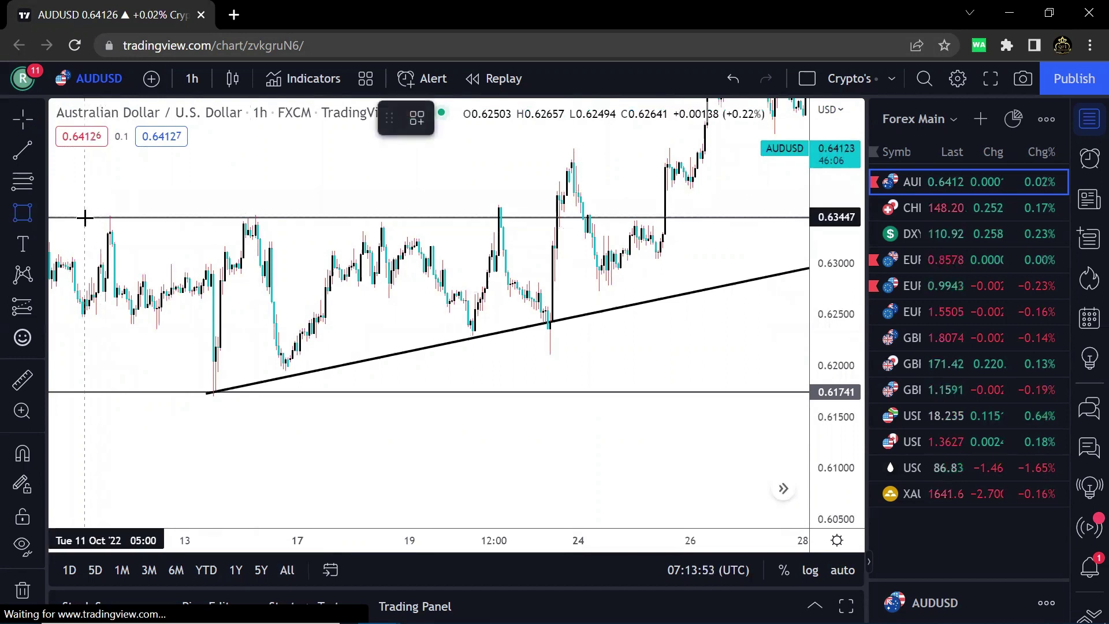
pyautogui.click(85, 214)
pyautogui.click(669, 214)
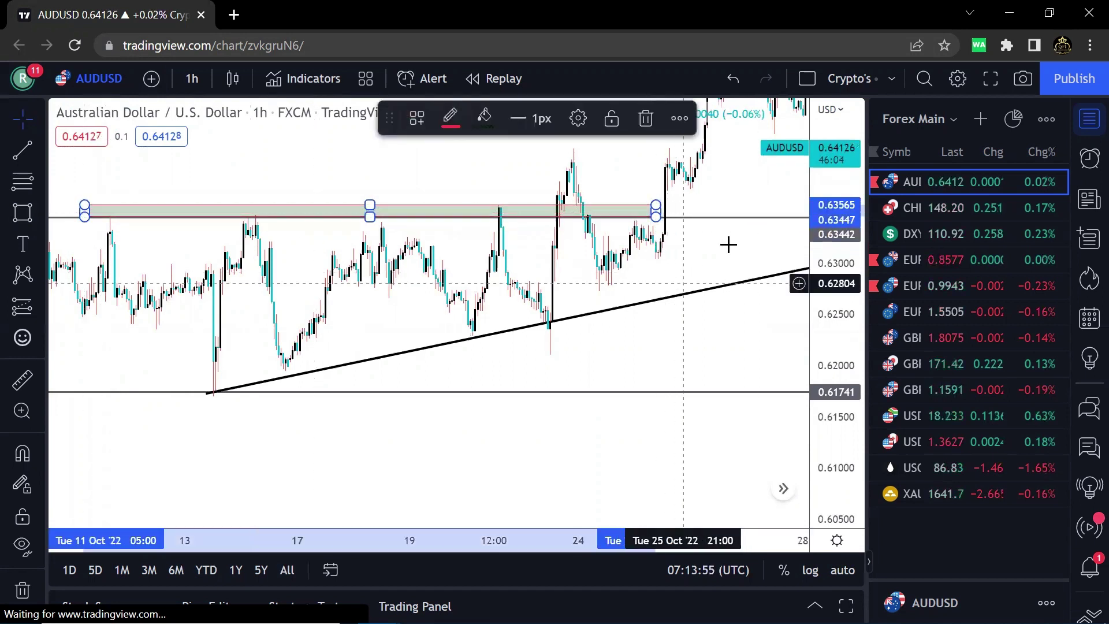
pyautogui.moveTo(698, 272); pyautogui.dragTo(674, 253)
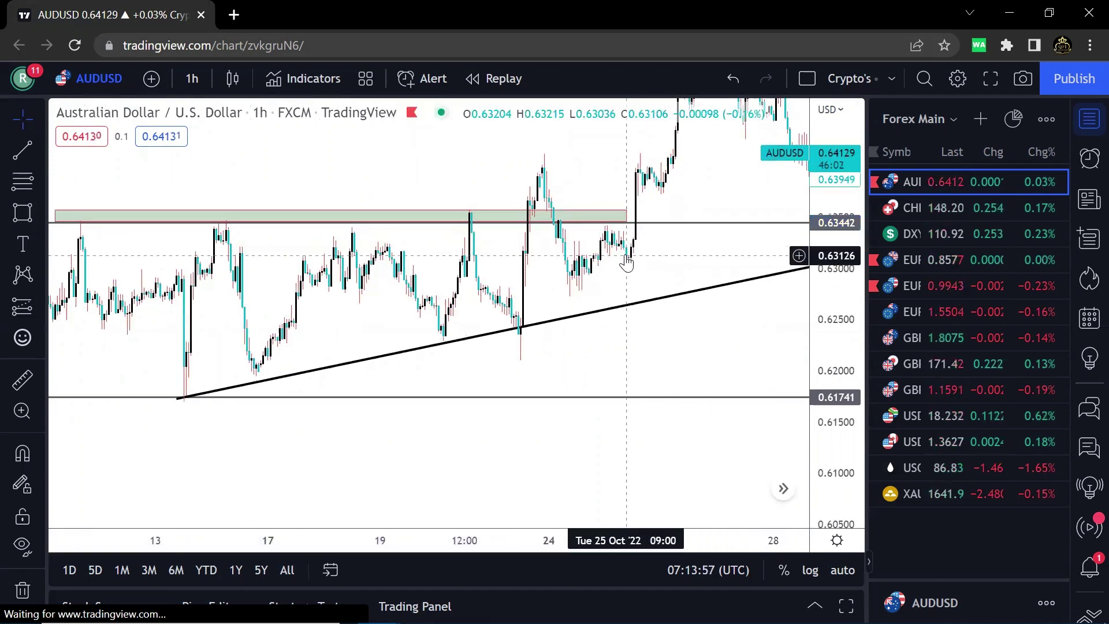
pyautogui.moveTo(536, 244); pyautogui.dragTo(482, 243)
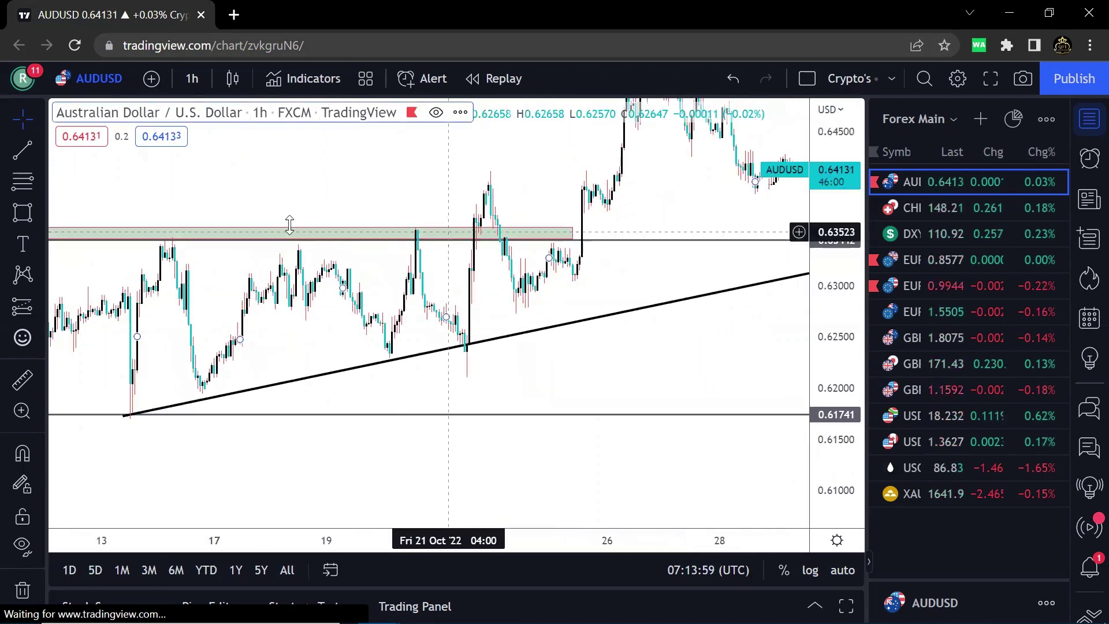
pyautogui.moveTo(681, 260)
pyautogui.mouseDown()
pyautogui.moveTo(660, 272)
pyautogui.moveTo(687, 247)
pyautogui.mouseUp()
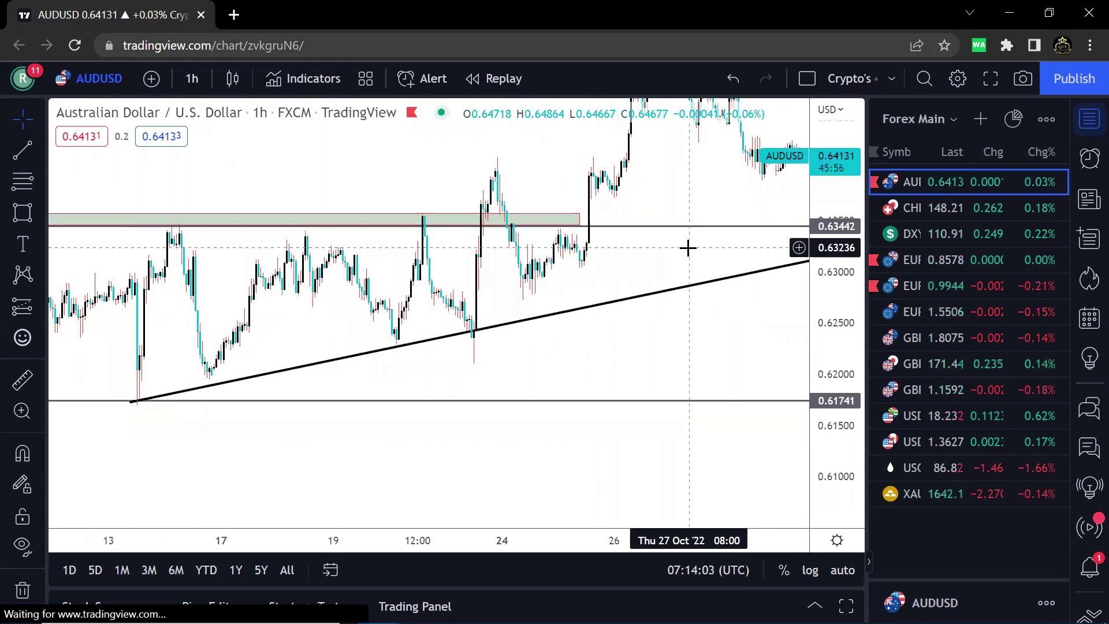
# - Circle the two swing lows touching the rising trend line, around 17 Oct and 20 Oct '22
pyautogui.click(41, 214)
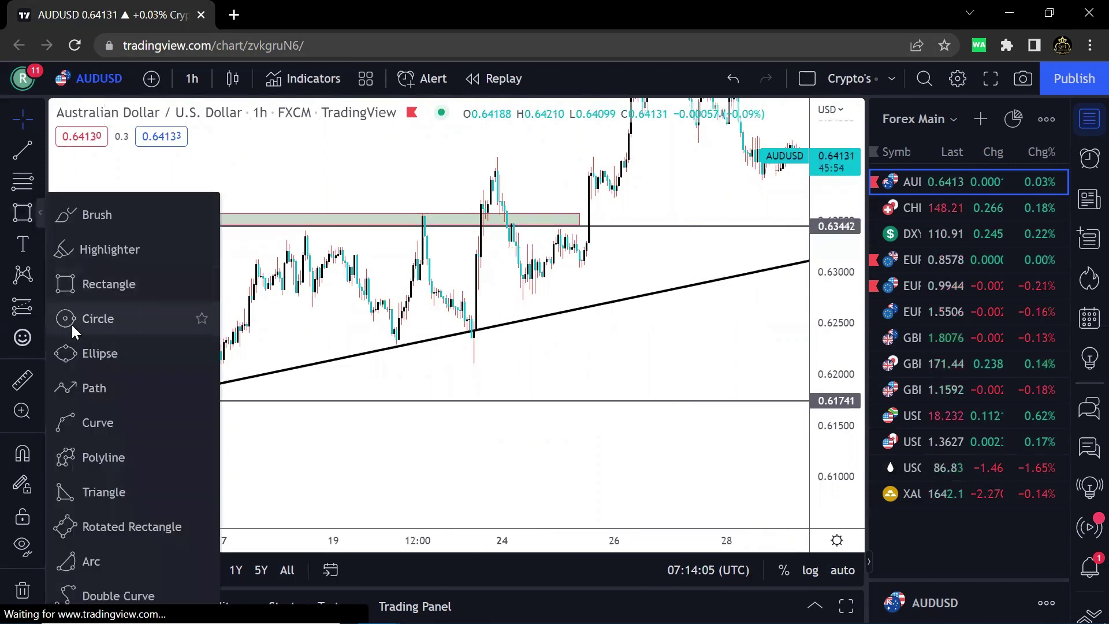
pyautogui.click(71, 320)
pyautogui.click(24, 221)
pyautogui.click(404, 351)
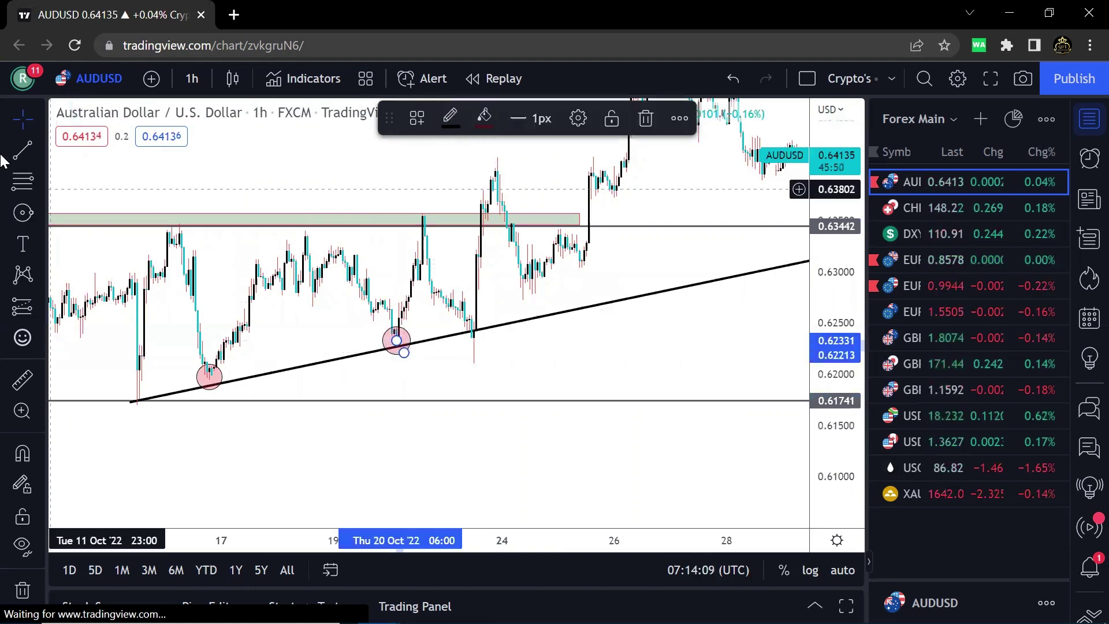
pyautogui.moveTo(674, 350); pyautogui.dragTo(493, 353)
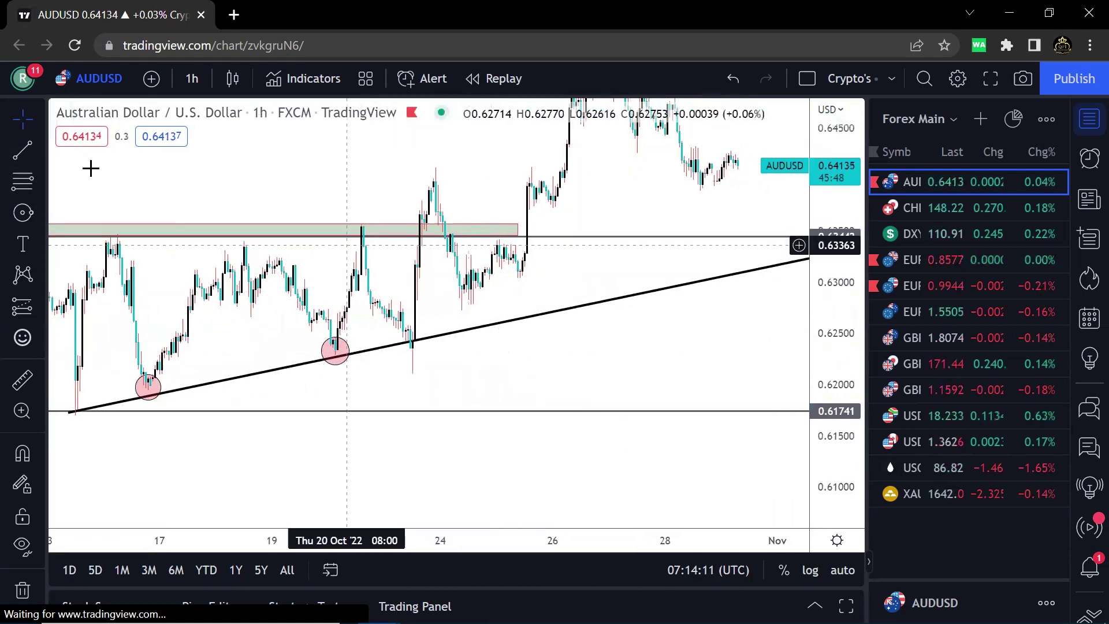
# - Circle the 23 Oct '22 swing high above the resistance zone
pyautogui.click(36, 212)
pyautogui.click(22, 214)
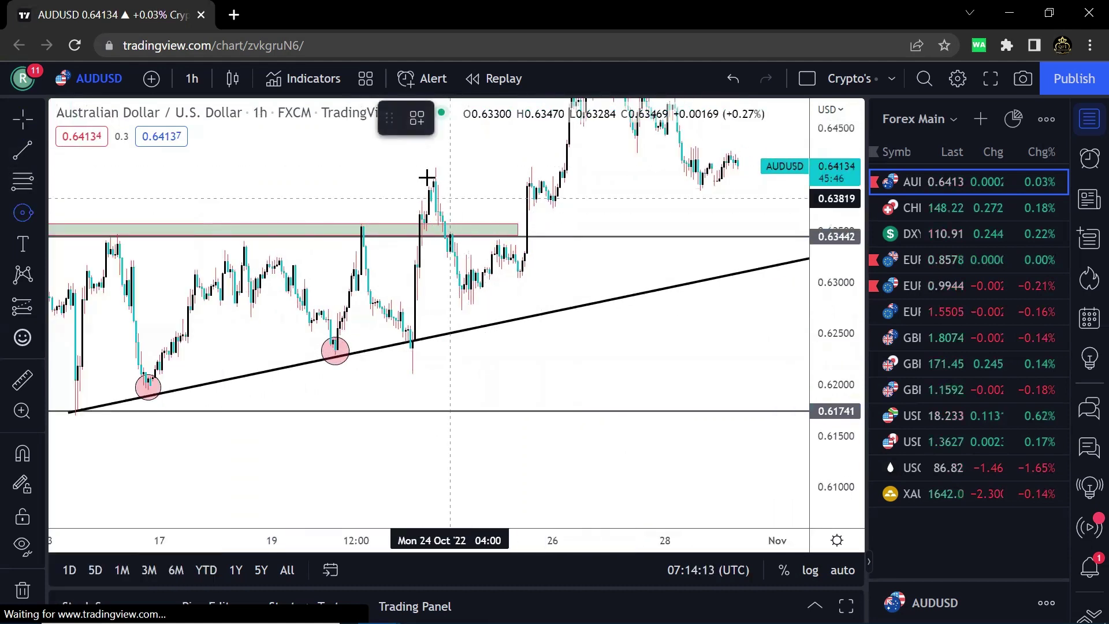
pyautogui.click(438, 179)
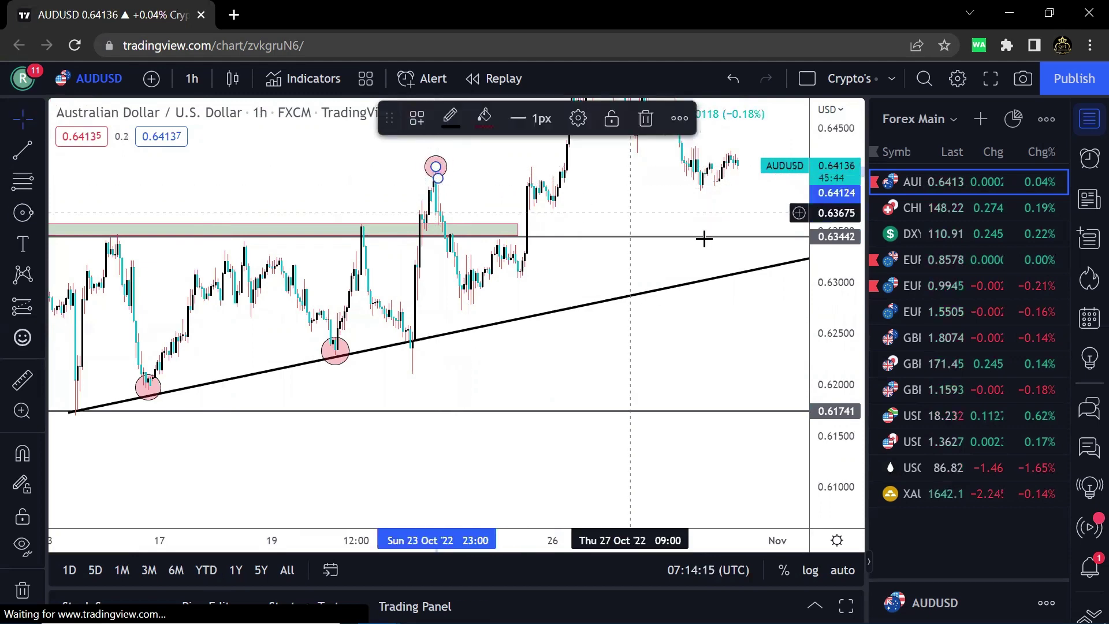
# - Measure the price rise from the resistance zone after the 23 Oct '22 swing high up to about 26 Oct '22
pyautogui.moveTo(678, 361); pyautogui.dragTo(656, 366)
pyautogui.scroll(-2, 598, 371)
pyautogui.moveTo(480, 271)
pyautogui.mouseDown()
pyautogui.moveTo(563, 295)
pyautogui.moveTo(592, 280)
pyautogui.mouseUp()
pyautogui.click(431, 260)
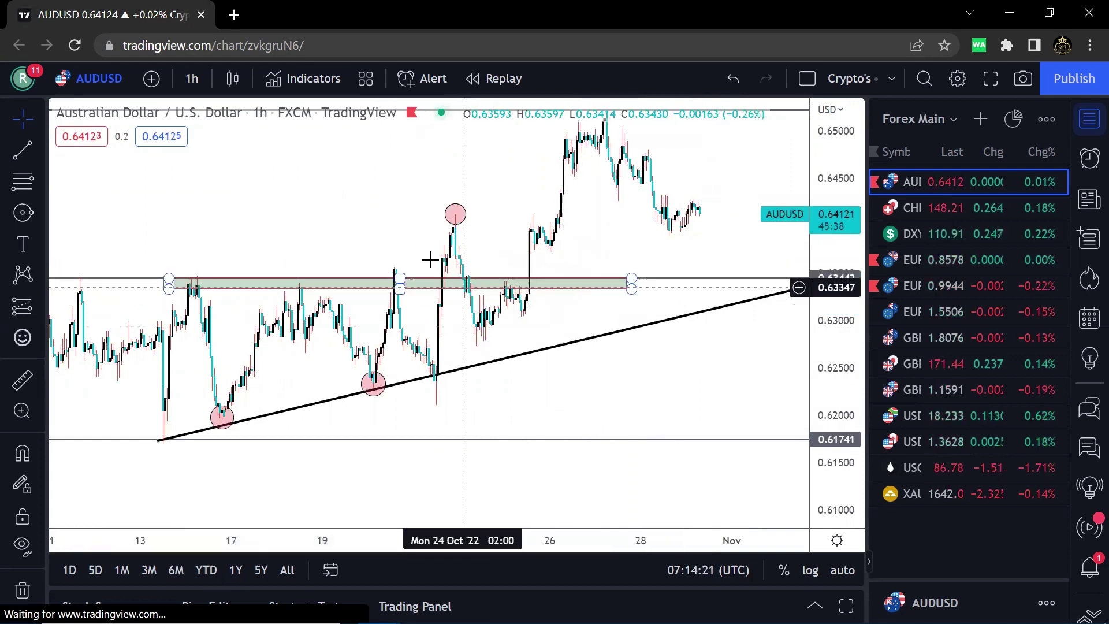
pyautogui.click(21, 379)
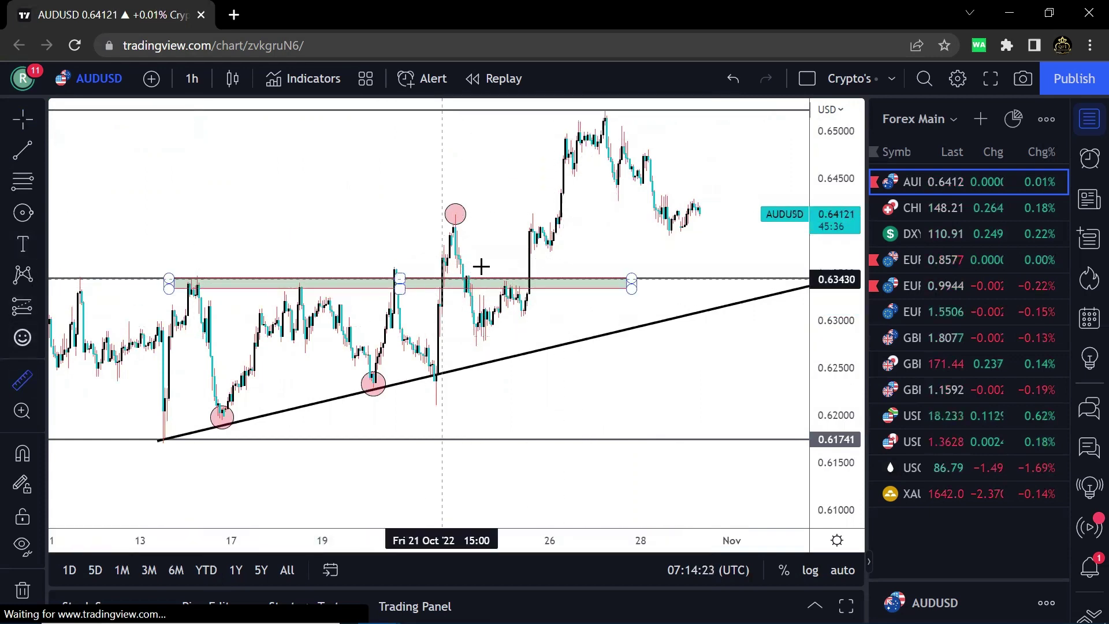
pyautogui.click(479, 271)
pyautogui.click(558, 148)
pyautogui.click(732, 255)
pyautogui.scroll(1, 732, 255)
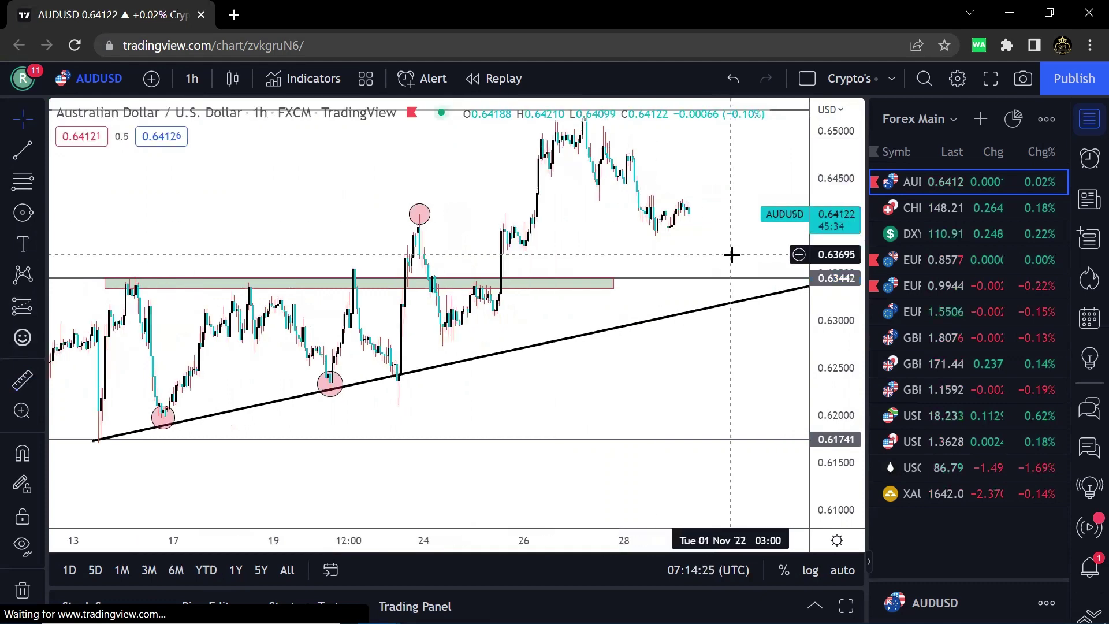
# - Delete the rising trend line and the resistance zone rectangle from the chart
pyautogui.moveTo(597, 239); pyautogui.dragTo(664, 220)
pyautogui.scroll(-2, 665, 220)
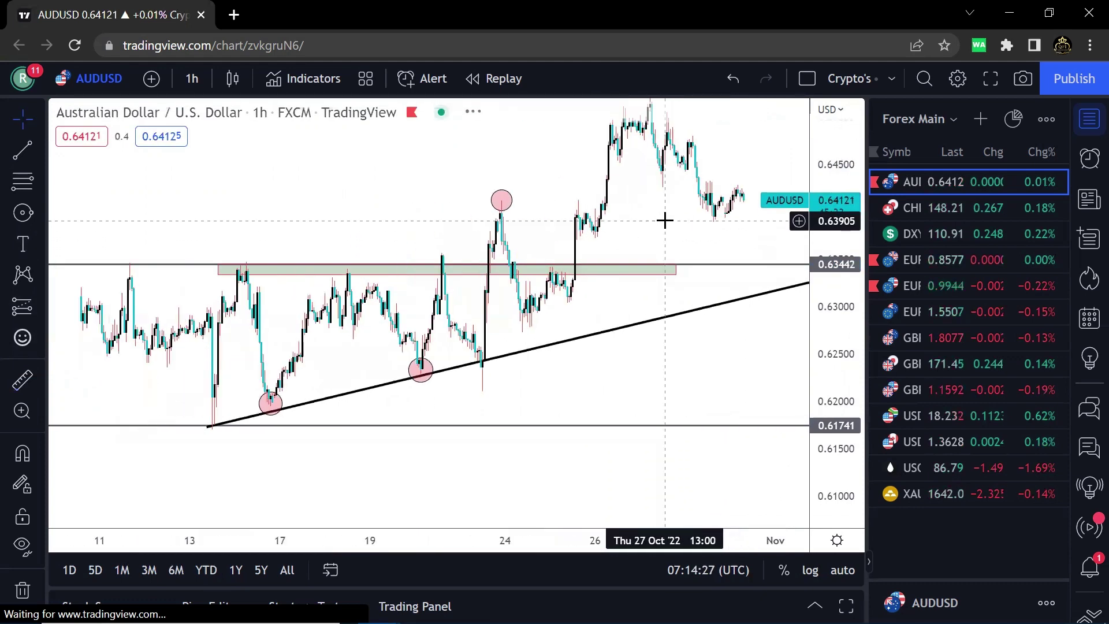
pyautogui.click(601, 344)
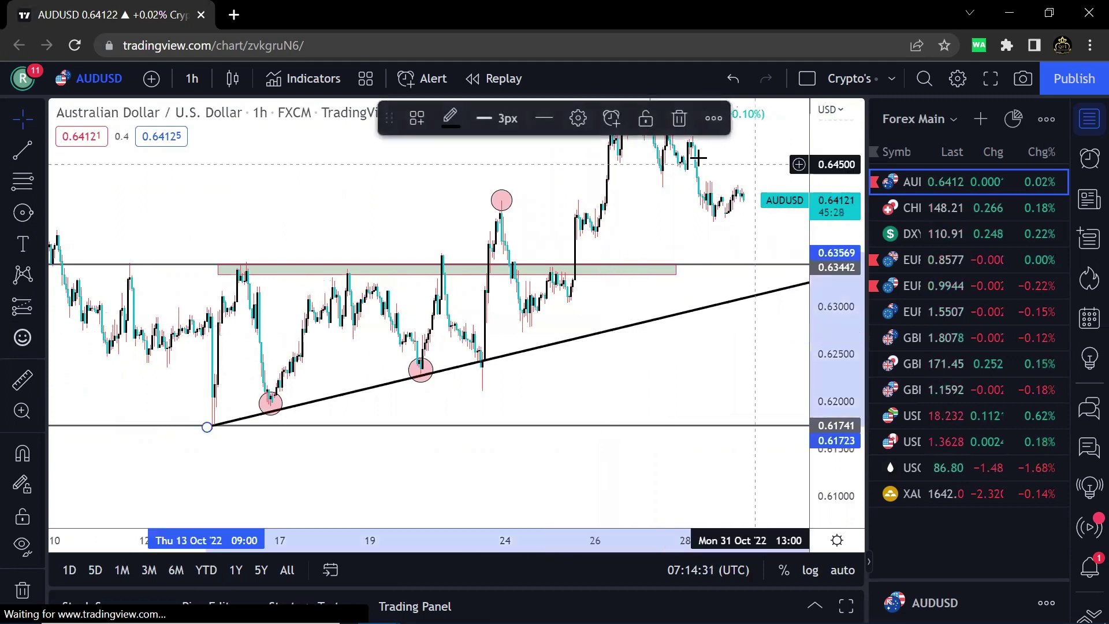
pyautogui.click(681, 116)
pyautogui.click(630, 282)
pyautogui.click(642, 116)
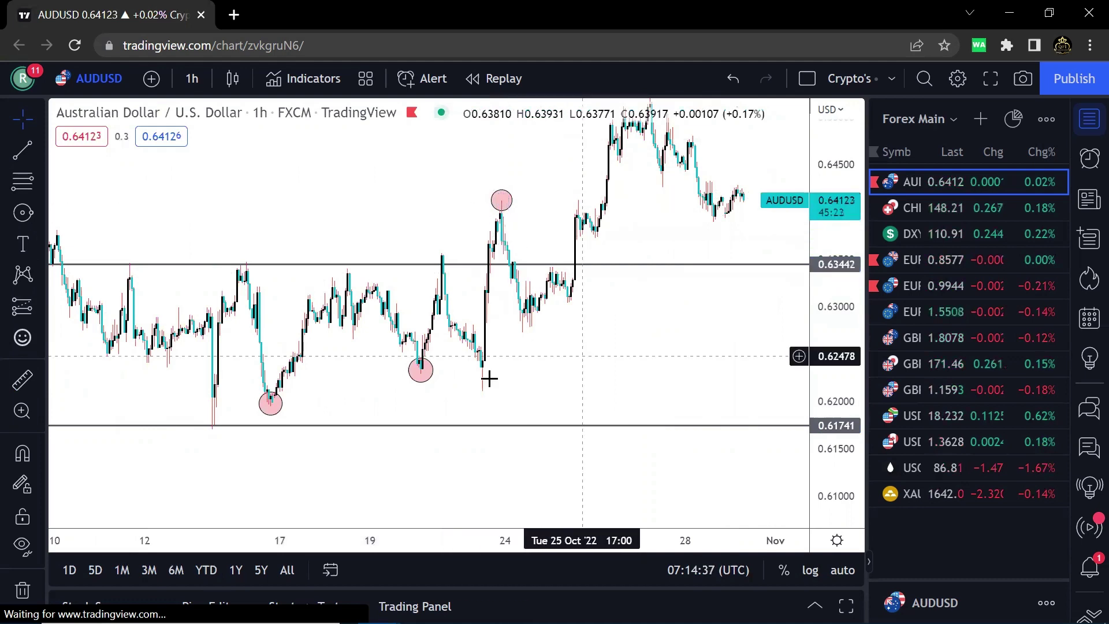
# - Draw a Fibonacci retracement from the 21 Oct '22 low at 0.62103 up to the swing high at 0.64097
pyautogui.click(22, 182)
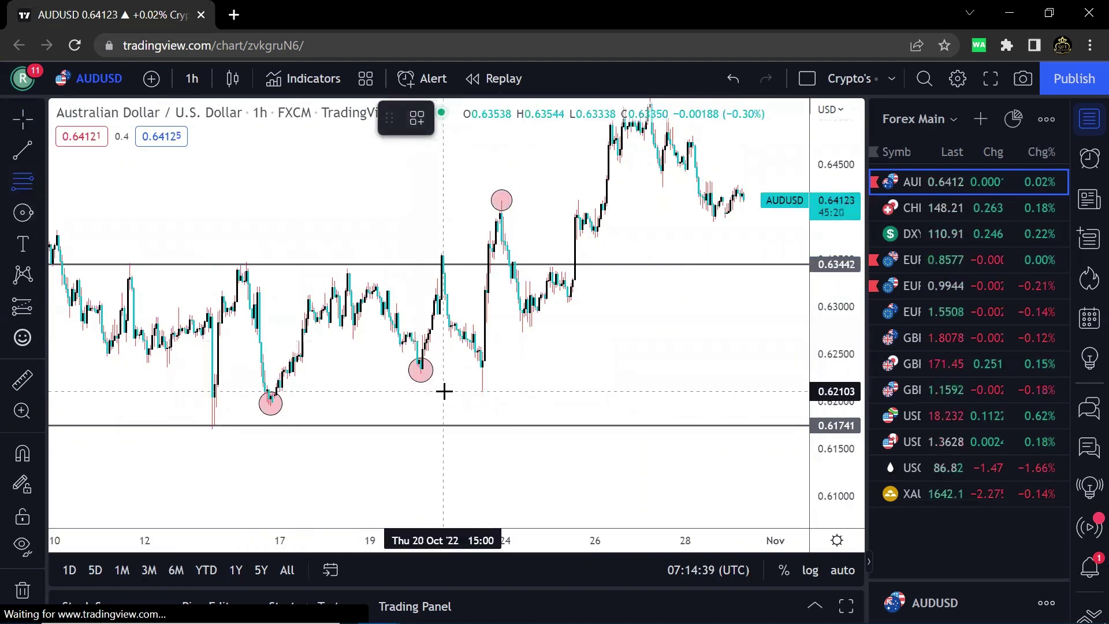
pyautogui.click(443, 392)
pyautogui.click(572, 202)
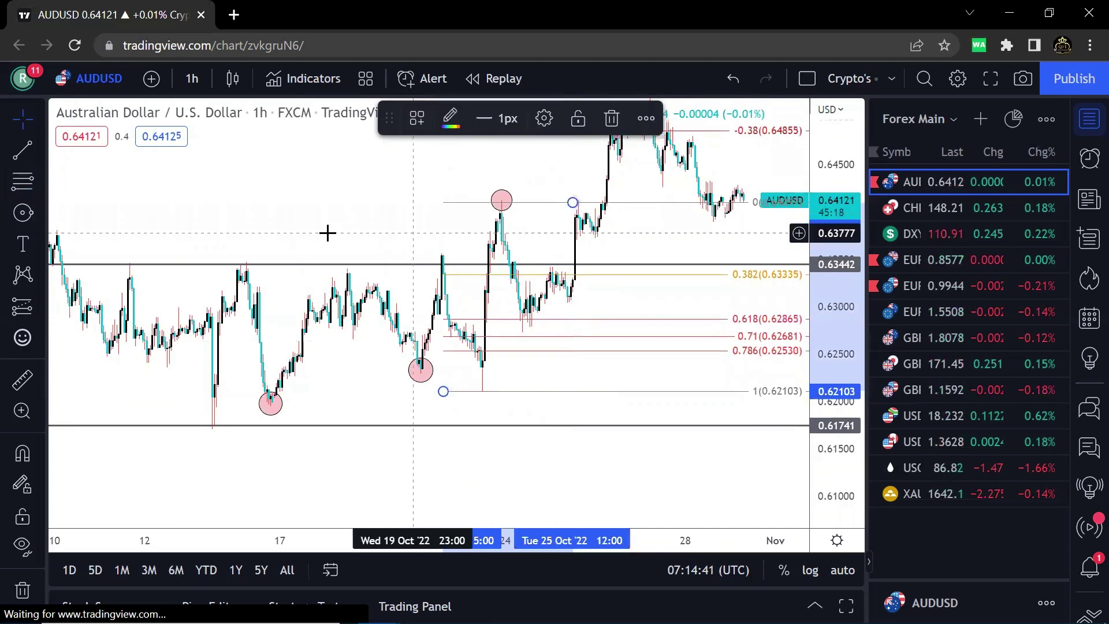
pyautogui.moveTo(340, 226); pyautogui.dragTo(376, 214)
pyautogui.scroll(1, 376, 213)
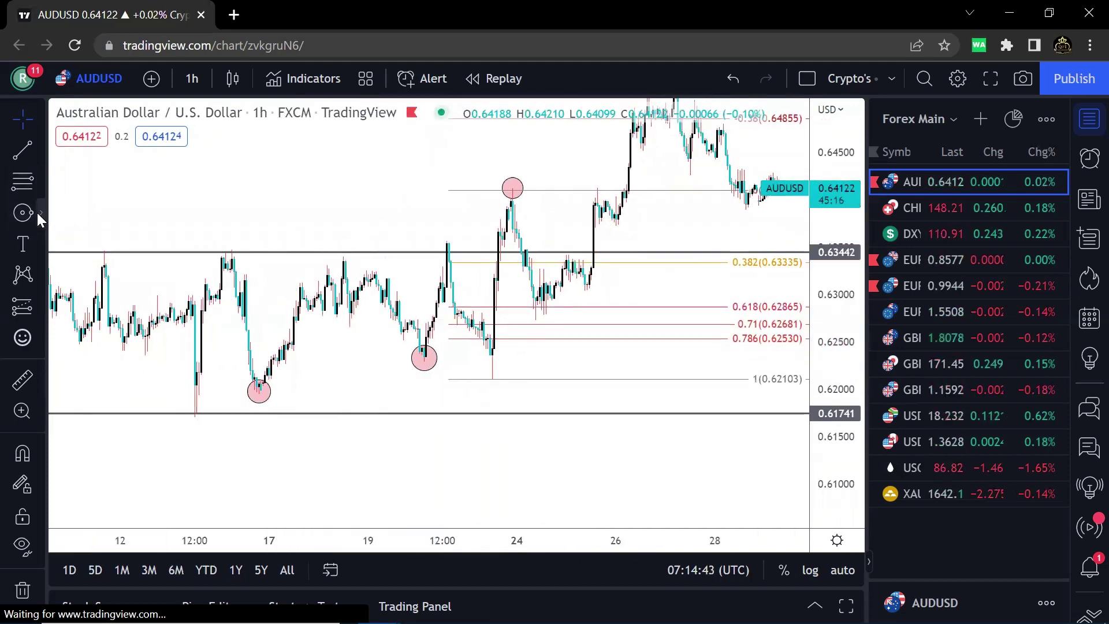
# - Draw two small rectangle zones: under the 17–19 Oct '22 lows at about 0.6278, and under the 11–13 Oct '22 lows at about 0.6240
pyautogui.click(38, 212)
pyautogui.click(118, 282)
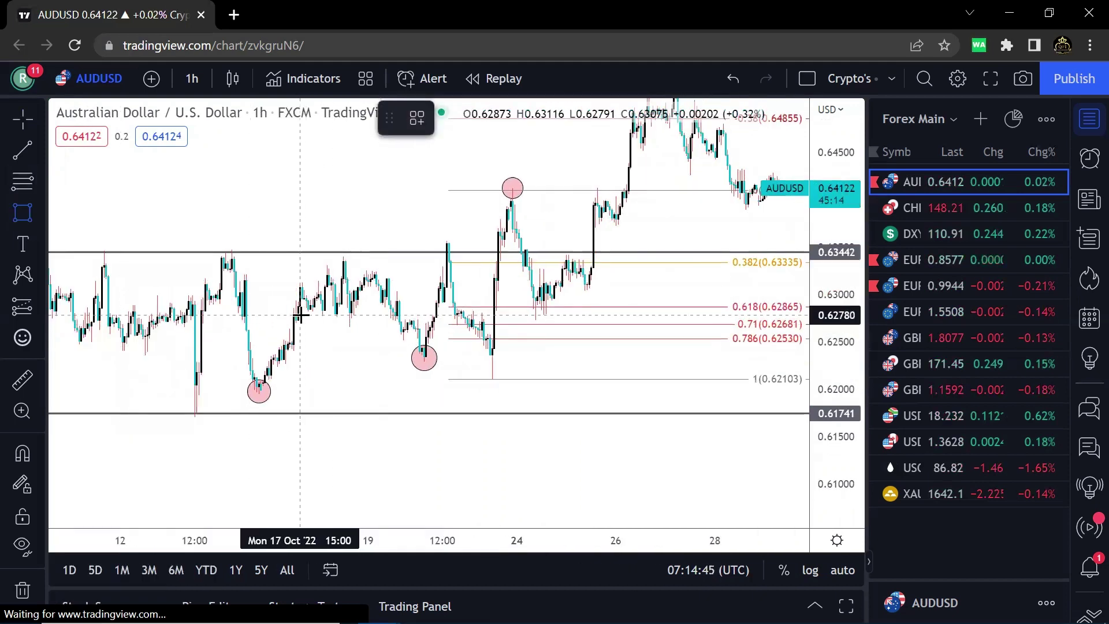
pyautogui.click(355, 353)
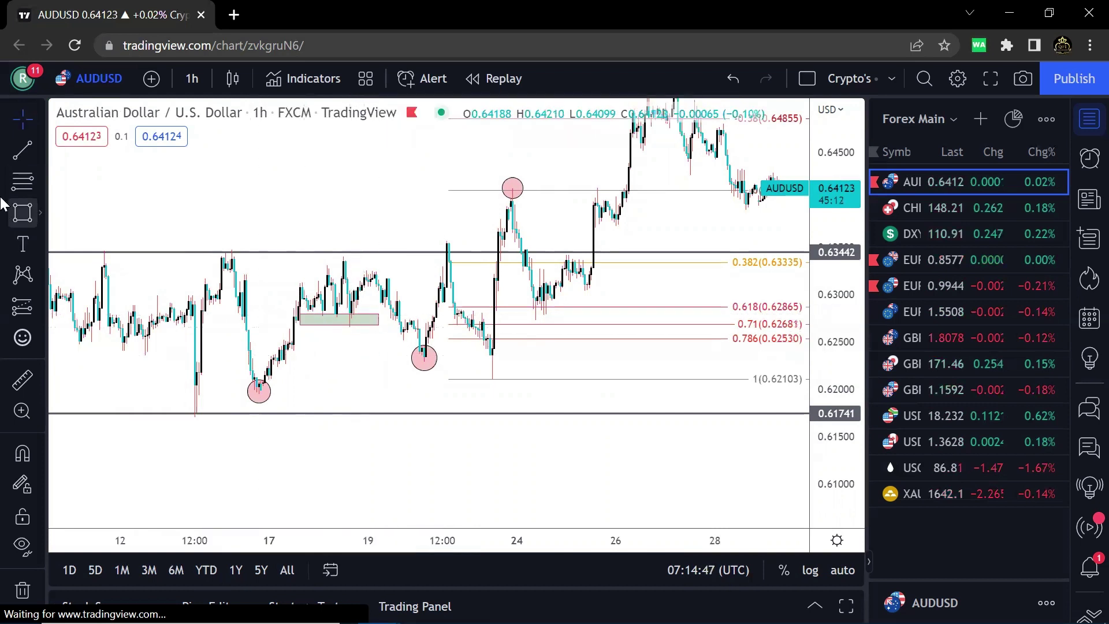
pyautogui.click(21, 214)
pyautogui.moveTo(69, 345); pyautogui.dragTo(173, 359)
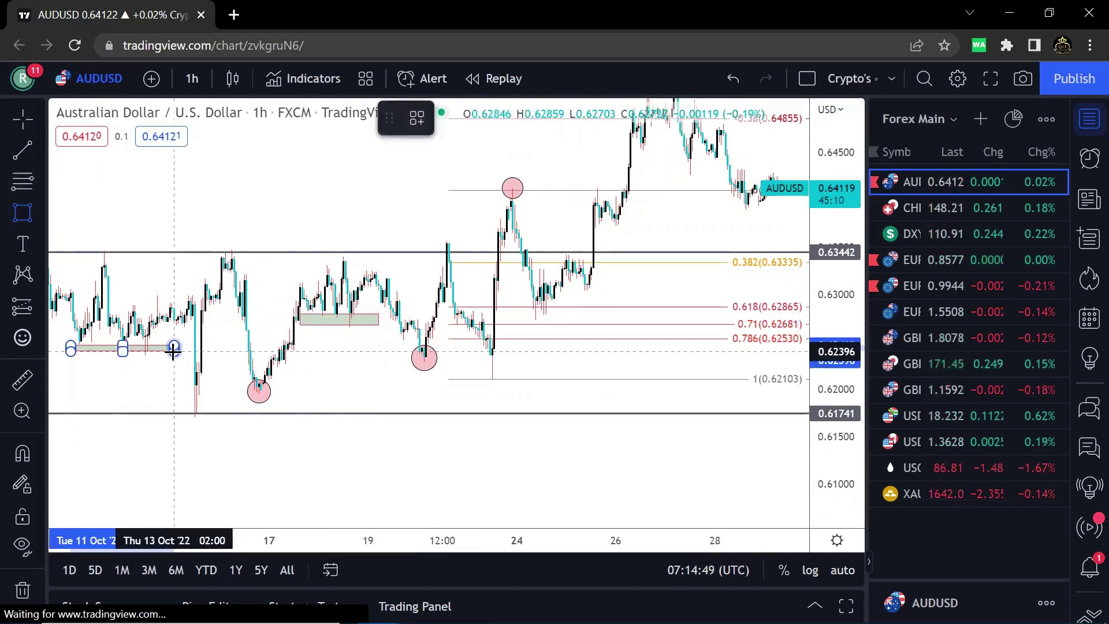
# - Stretch the 17–19 Oct '22 zone to about 26 Oct '22 and raise its upper edge to about 0.6285
pyautogui.moveTo(336, 367); pyautogui.dragTo(130, 365)
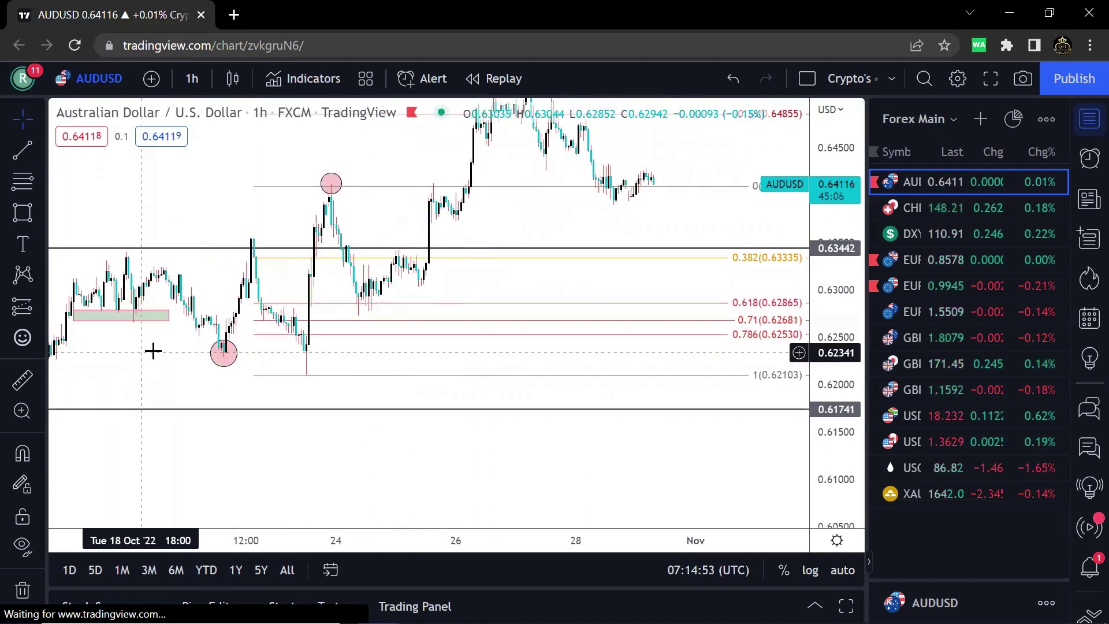
pyautogui.scroll(-2, 162, 354)
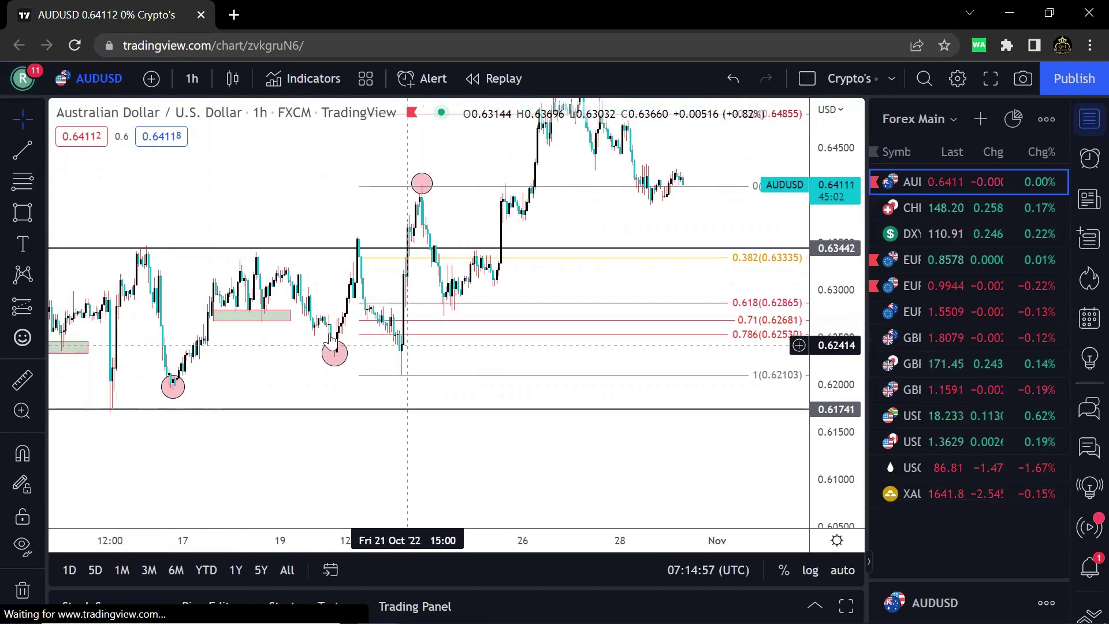
pyautogui.moveTo(289, 312)
pyautogui.mouseDown()
pyautogui.moveTo(545, 303)
pyautogui.moveTo(453, 297)
pyautogui.mouseUp()
# - Delete the Fibonacci retracement drawn from the 21 Oct '22 low
pyautogui.click(746, 305)
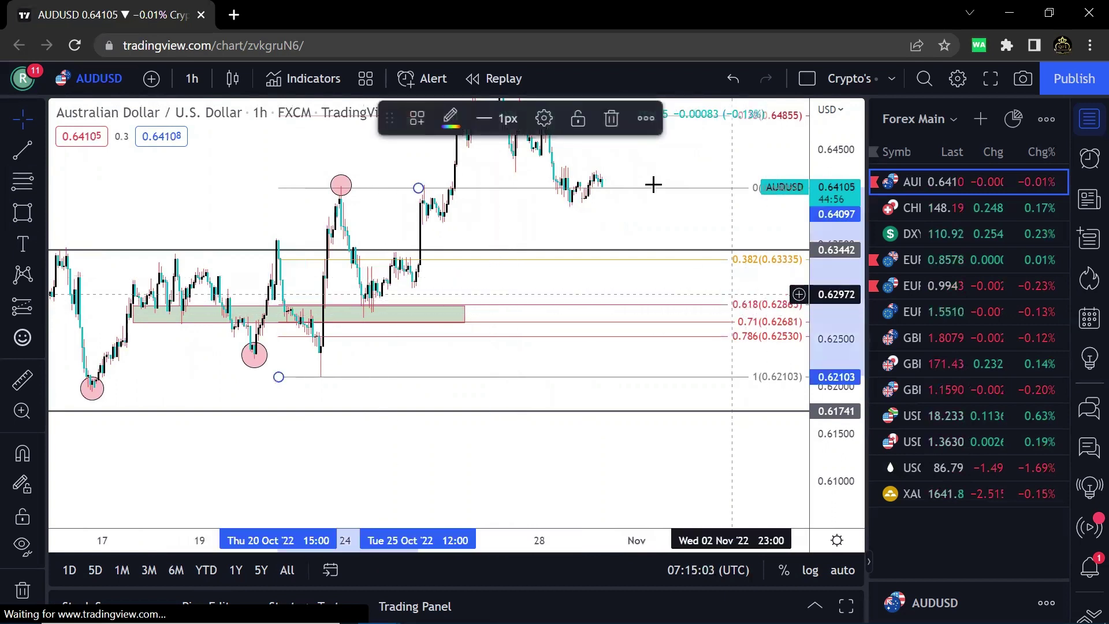
pyautogui.click(611, 119)
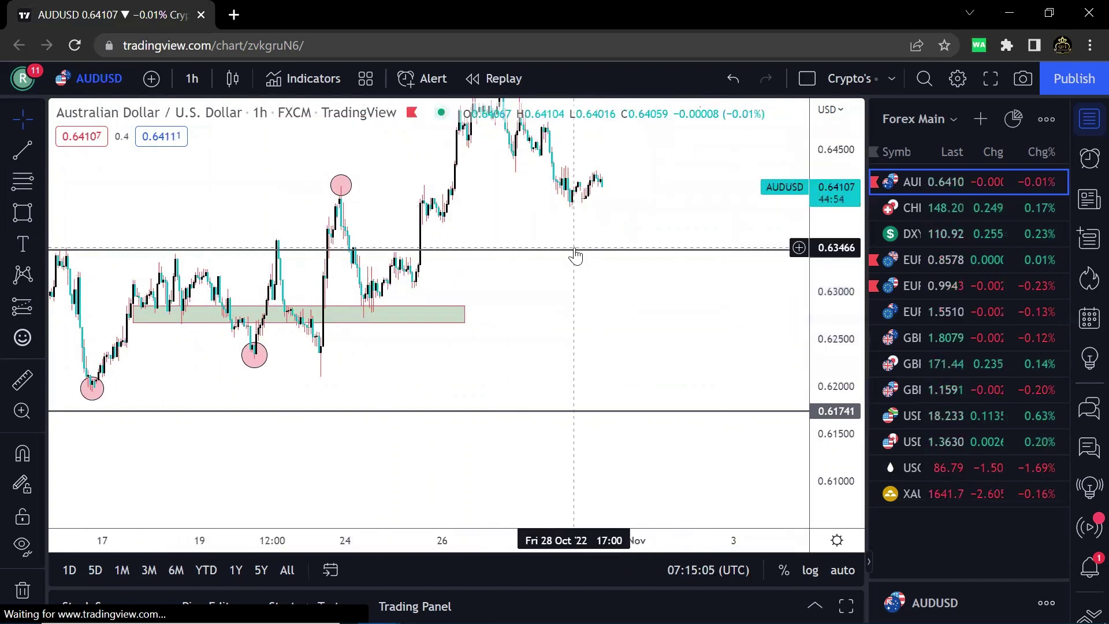
# - Move the 0.63442 horizontal line down to the upper edge of the extended zone, at 0.62871
pyautogui.moveTo(576, 255); pyautogui.dragTo(589, 290)
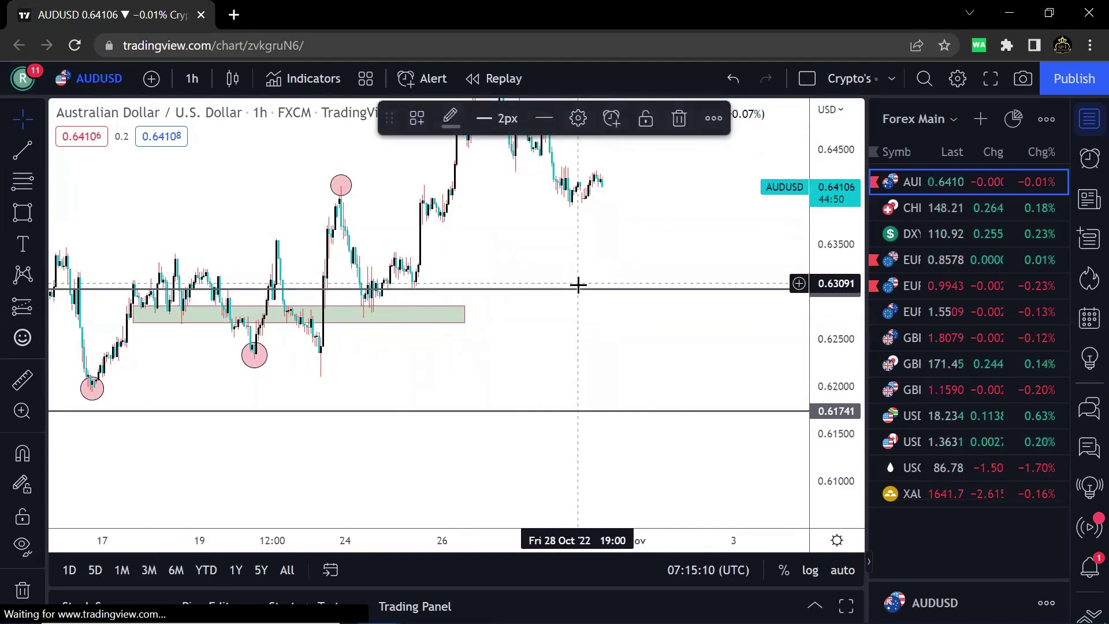
pyautogui.moveTo(584, 290); pyautogui.dragTo(596, 304)
pyautogui.moveTo(572, 248); pyautogui.dragTo(736, 261)
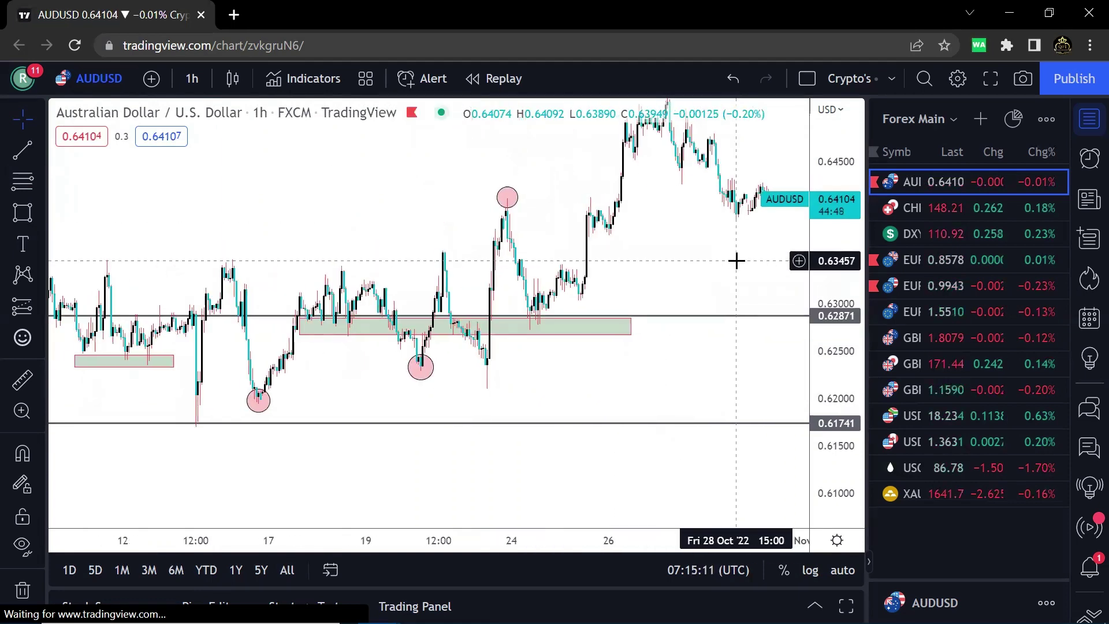
# - Examine how the candles react to the 0.62871 level and the zone around 24 Oct '22
pyautogui.scroll(2, 736, 261)
pyautogui.scroll(2, 604, 289)
pyautogui.moveTo(680, 247); pyautogui.dragTo(766, 234)
pyautogui.moveTo(843, 404); pyautogui.dragTo(842, 337)
pyautogui.scroll(2, 670, 305)
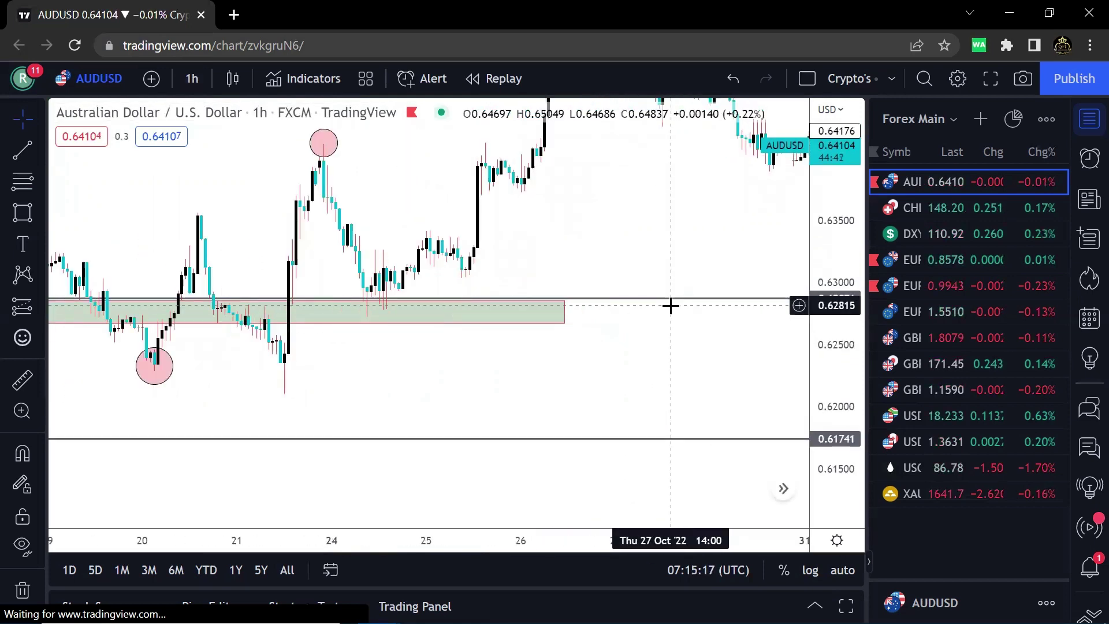
pyautogui.scroll(-2, 634, 248)
pyautogui.moveTo(708, 228)
pyautogui.mouseDown()
pyautogui.moveTo(698, 292)
pyautogui.moveTo(706, 249)
pyautogui.mouseUp()
pyautogui.scroll(3, 698, 292)
pyautogui.scroll(3, 535, 248)
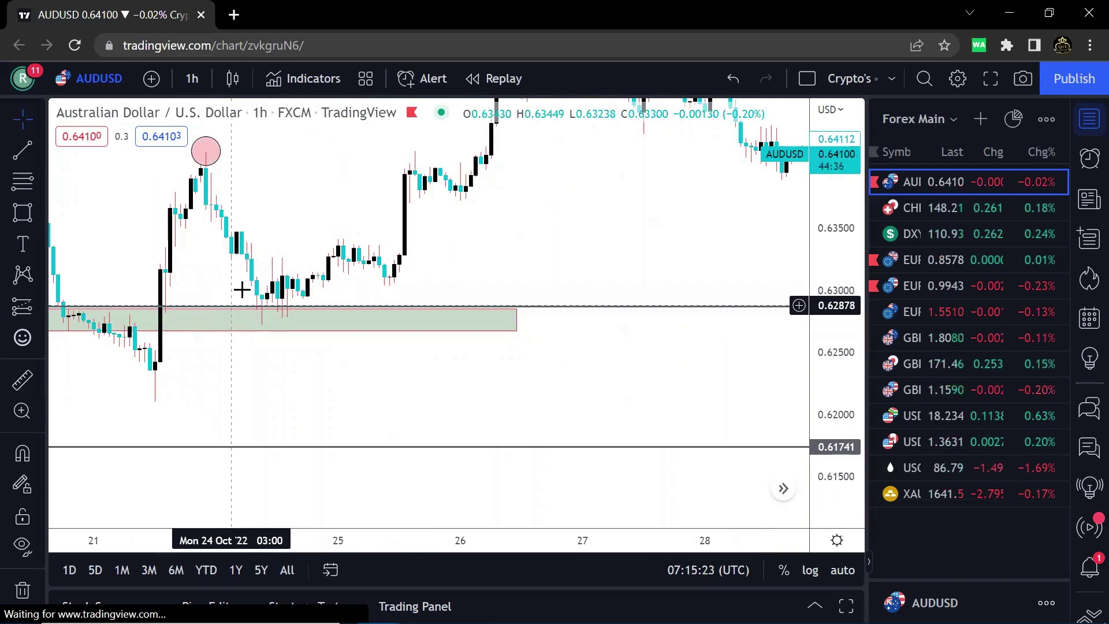
pyautogui.scroll(-4, 600, 352)
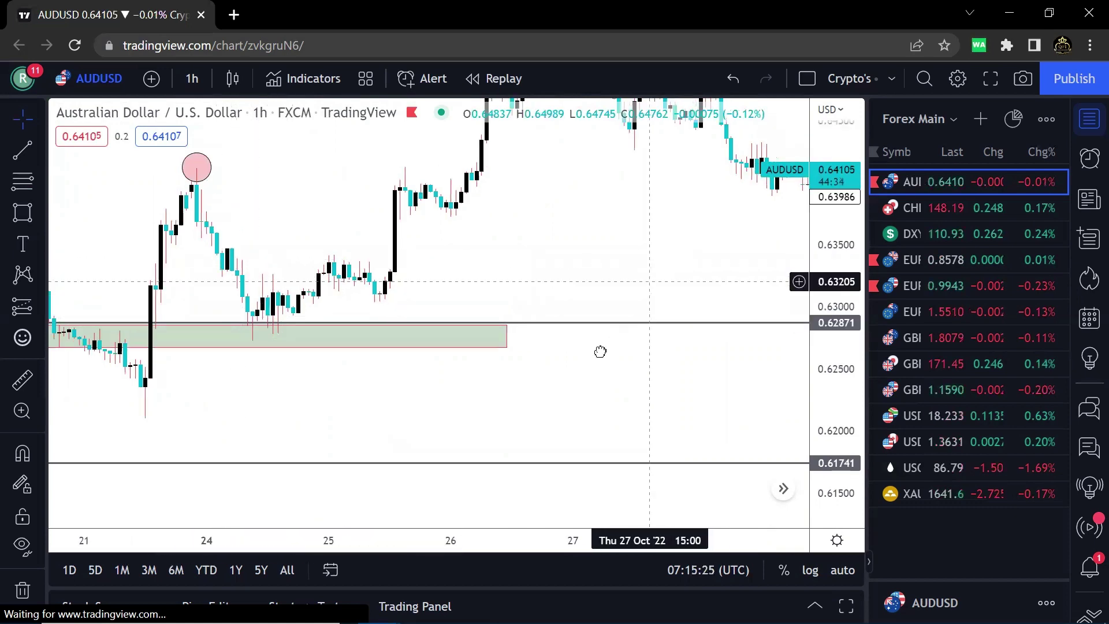
pyautogui.moveTo(636, 353); pyautogui.dragTo(497, 346)
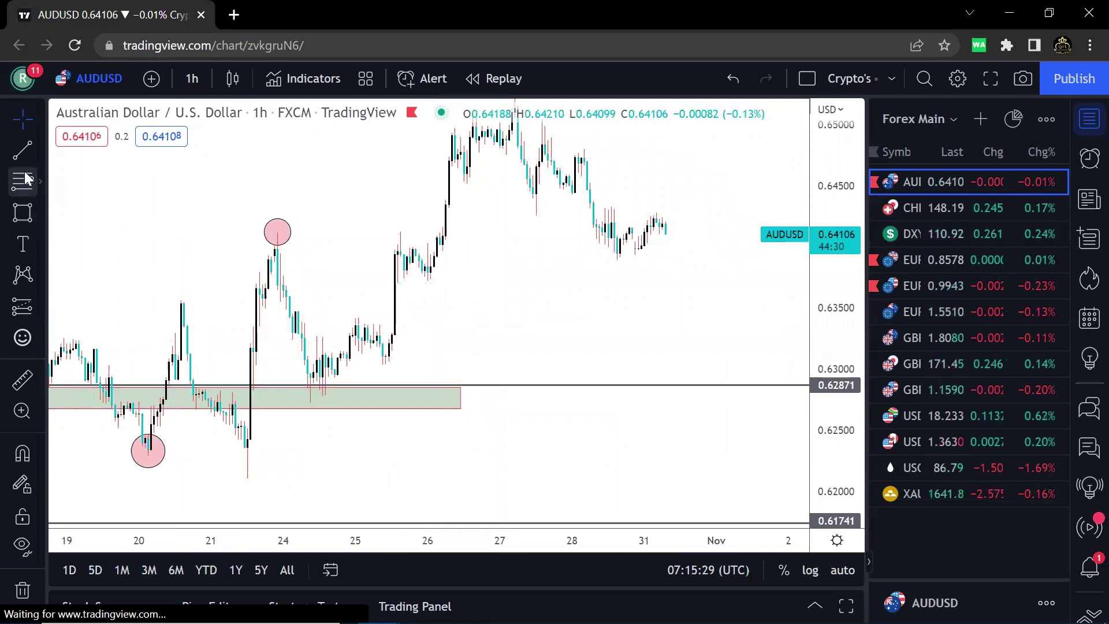
# - Place a long position at the zone with its entry at 0.62853 on 24 Oct '22 11:00
pyautogui.click(39, 182)
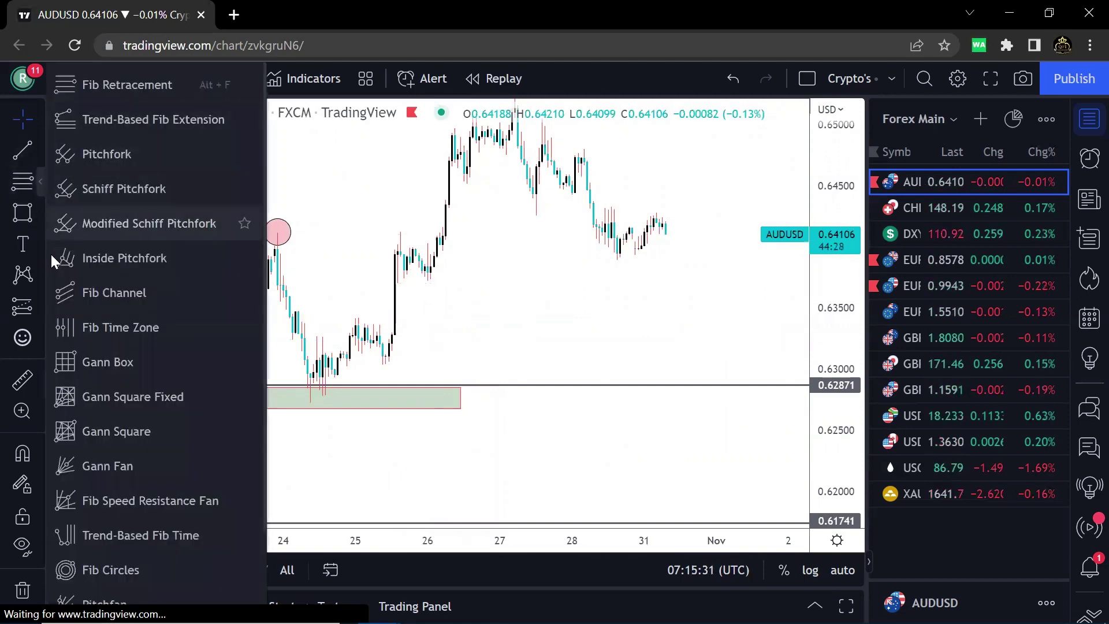
pyautogui.click(41, 306)
pyautogui.click(108, 285)
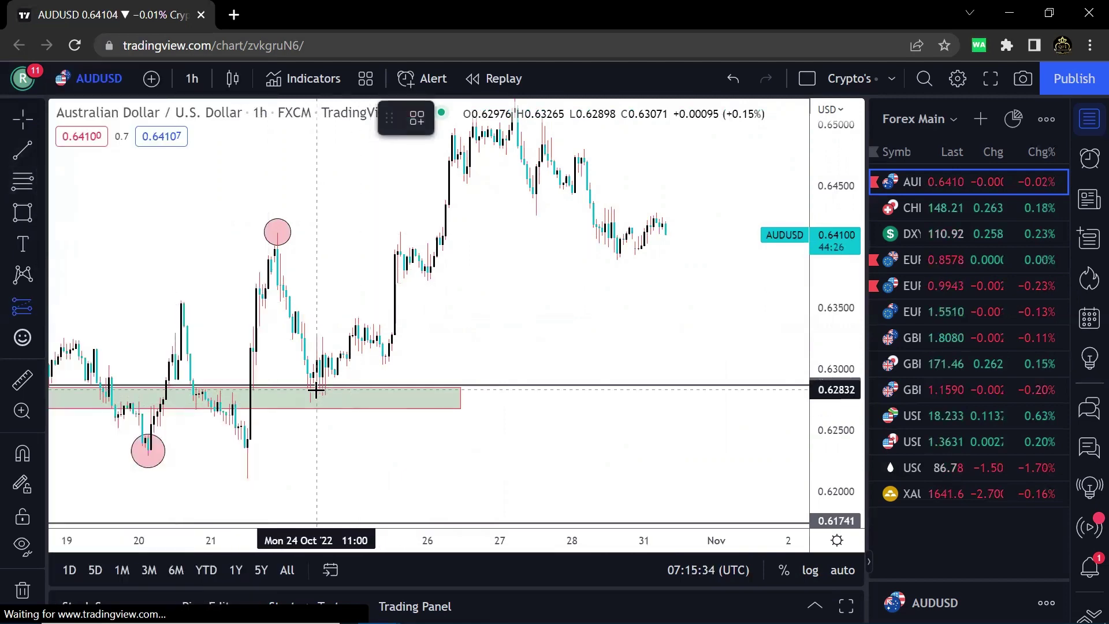
pyautogui.click(317, 388)
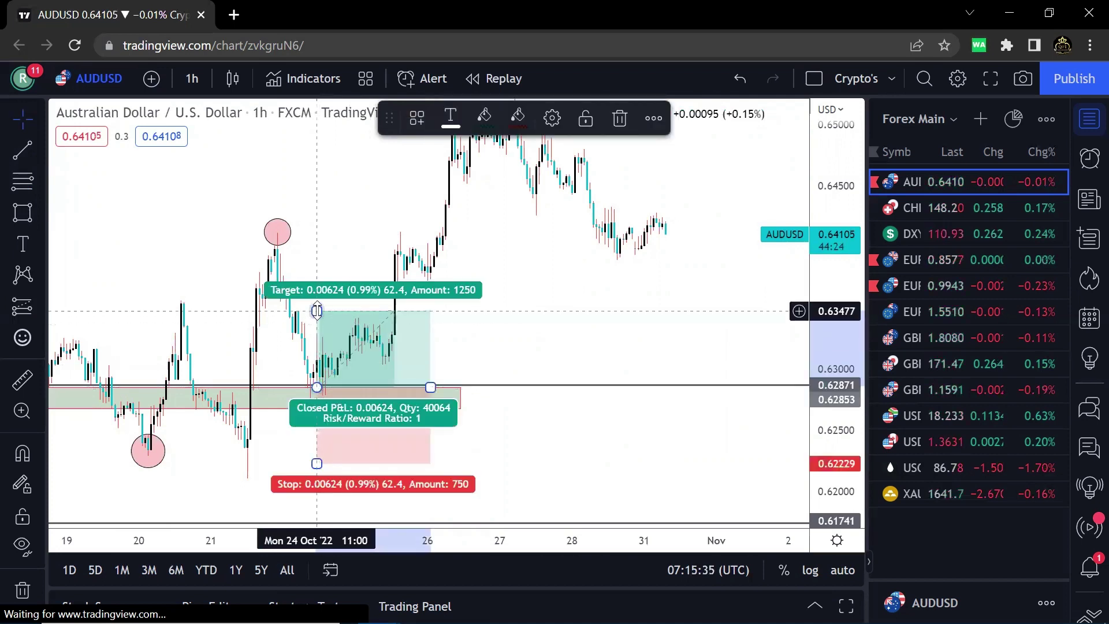
# - Raise the long position's target to 0.65223, at the upper horizontal line
pyautogui.moveTo(842, 340); pyautogui.dragTo(841, 392)
pyautogui.click(691, 317)
pyautogui.click(398, 330)
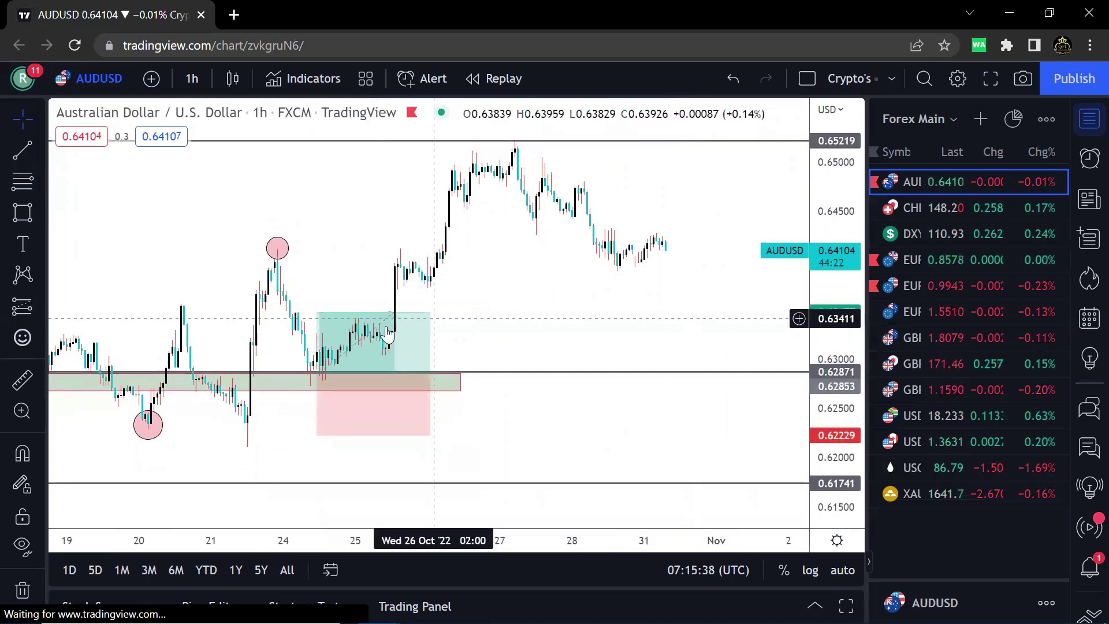
pyautogui.moveTo(316, 313); pyautogui.dragTo(316, 139)
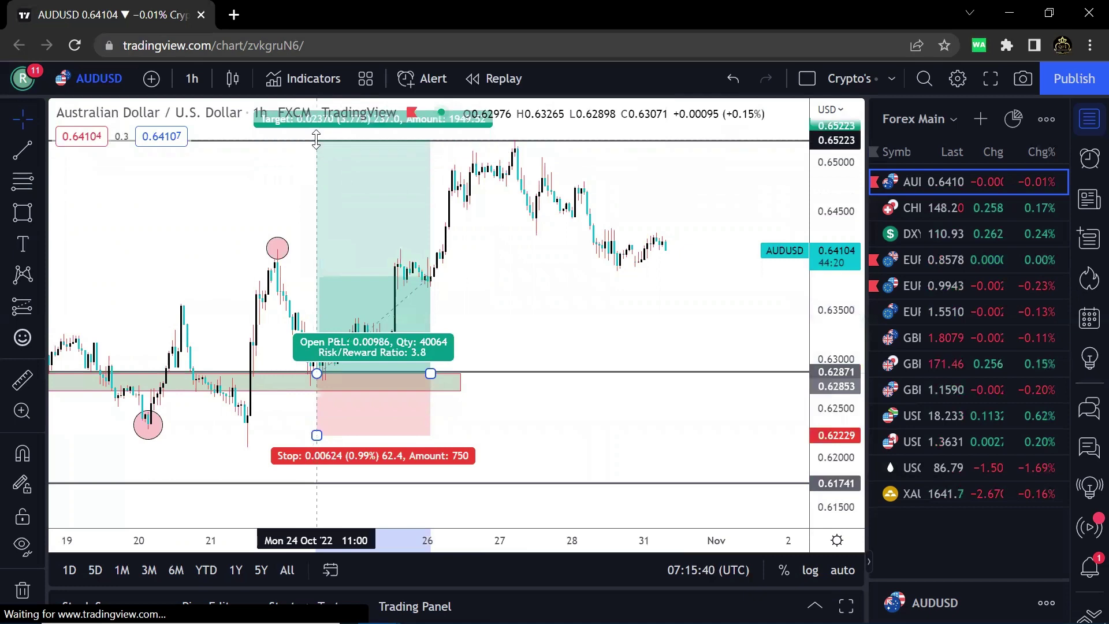
pyautogui.click(370, 446)
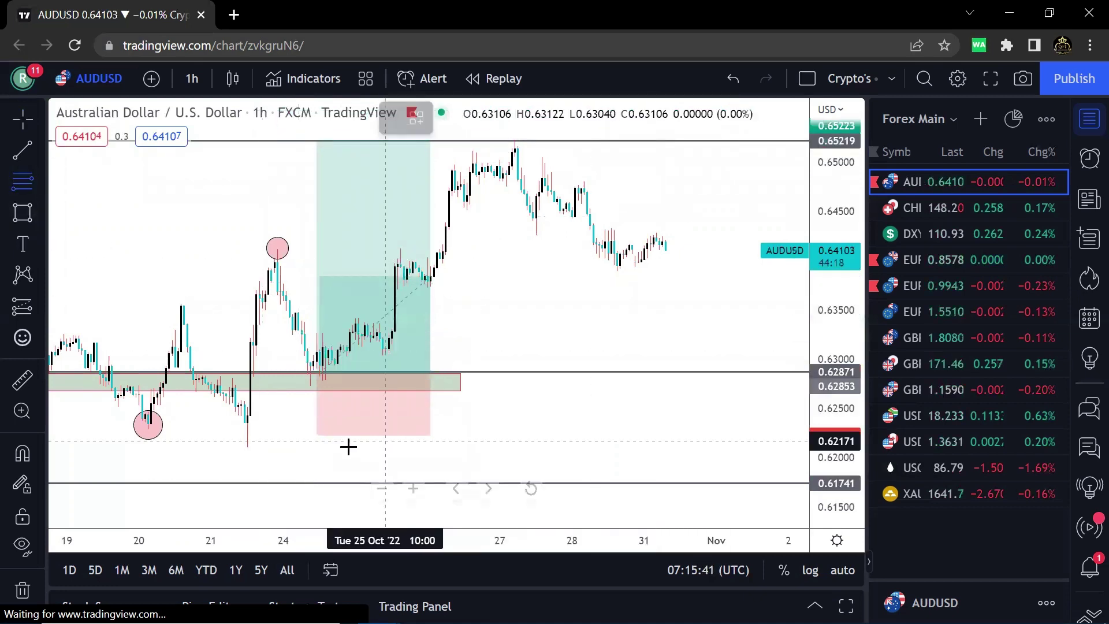
# - Draw a Fibonacci retracement from 0.62118 to 0.64053, compare its extension levels with the target, and delete it
pyautogui.click(230, 446)
pyautogui.click(509, 254)
pyautogui.moveTo(178, 176); pyautogui.dragTo(275, 228)
pyautogui.scroll(2, 383, 215)
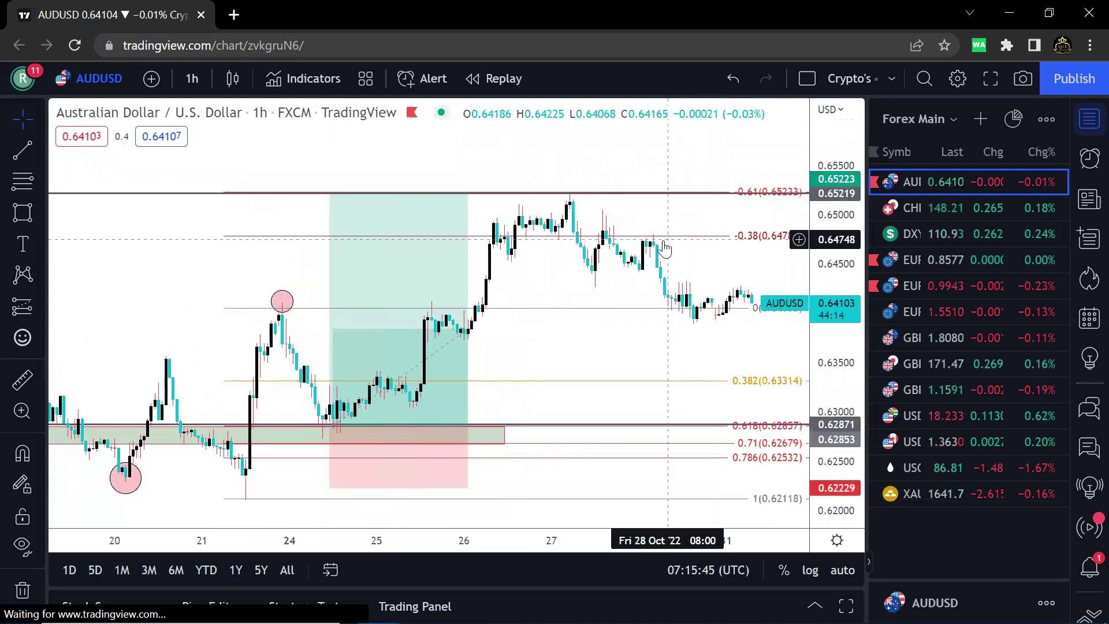
pyautogui.moveTo(686, 216); pyautogui.dragTo(668, 218)
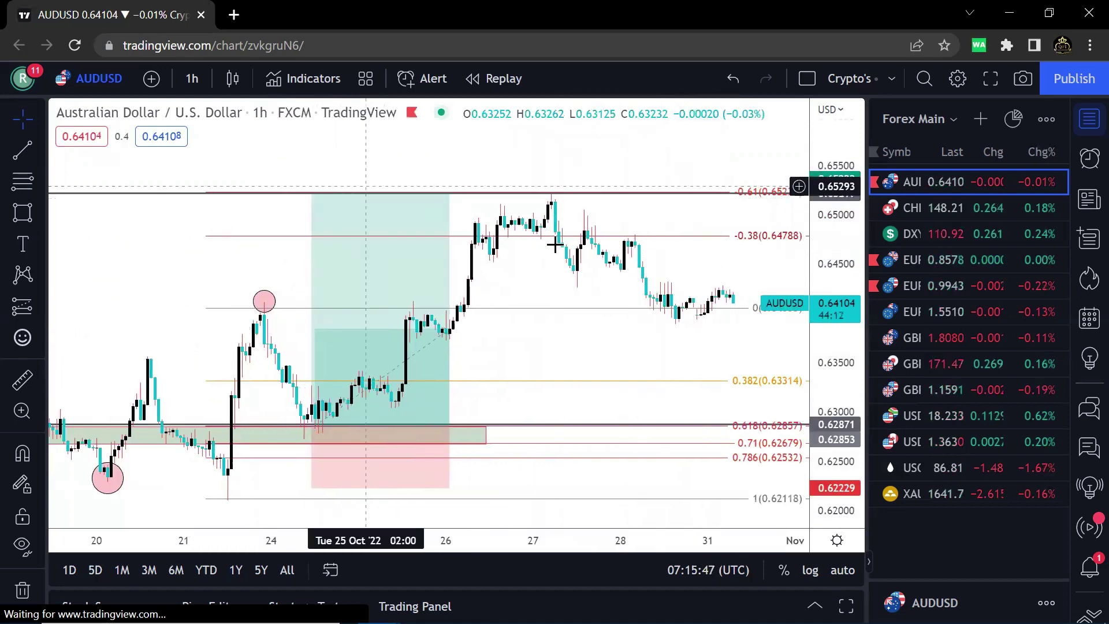
pyautogui.click(746, 238)
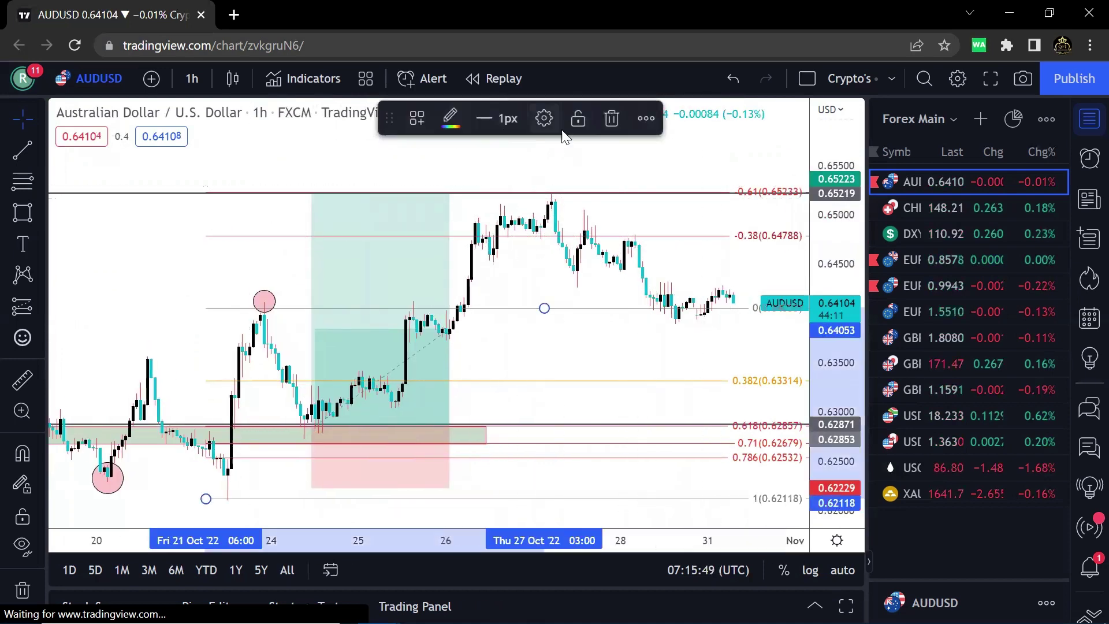
pyautogui.click(611, 120)
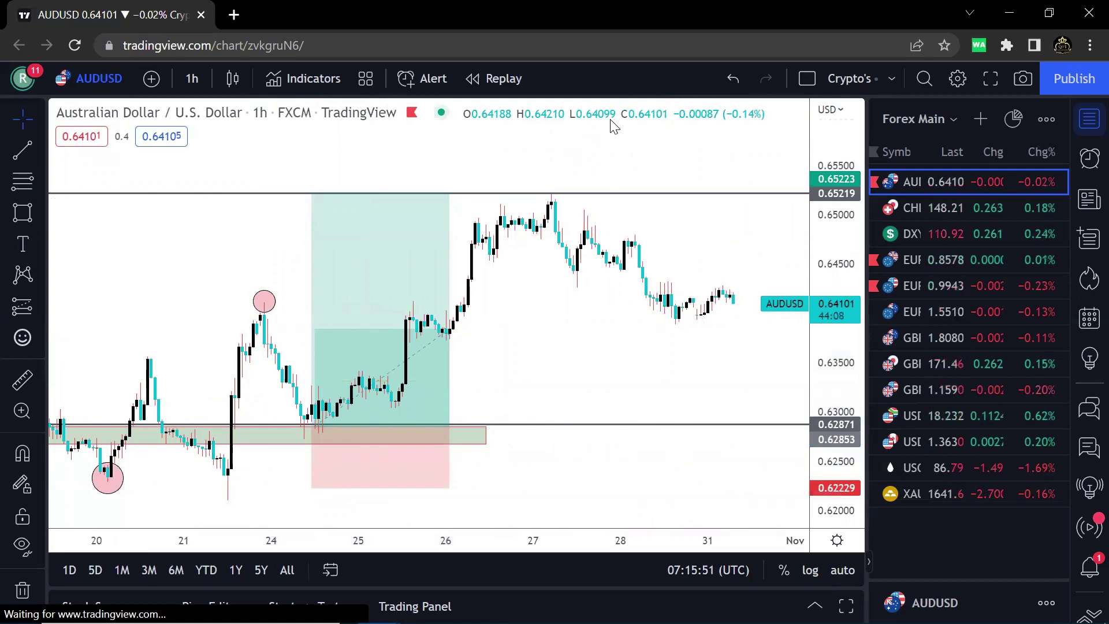
# - Tighten the long position's stop to 0.62602, just below the zone, and select the position to check its risk/reward ratio
pyautogui.moveTo(561, 338); pyautogui.dragTo(505, 284)
pyautogui.scroll(-2, 491, 303)
pyautogui.moveTo(358, 433); pyautogui.dragTo(349, 397)
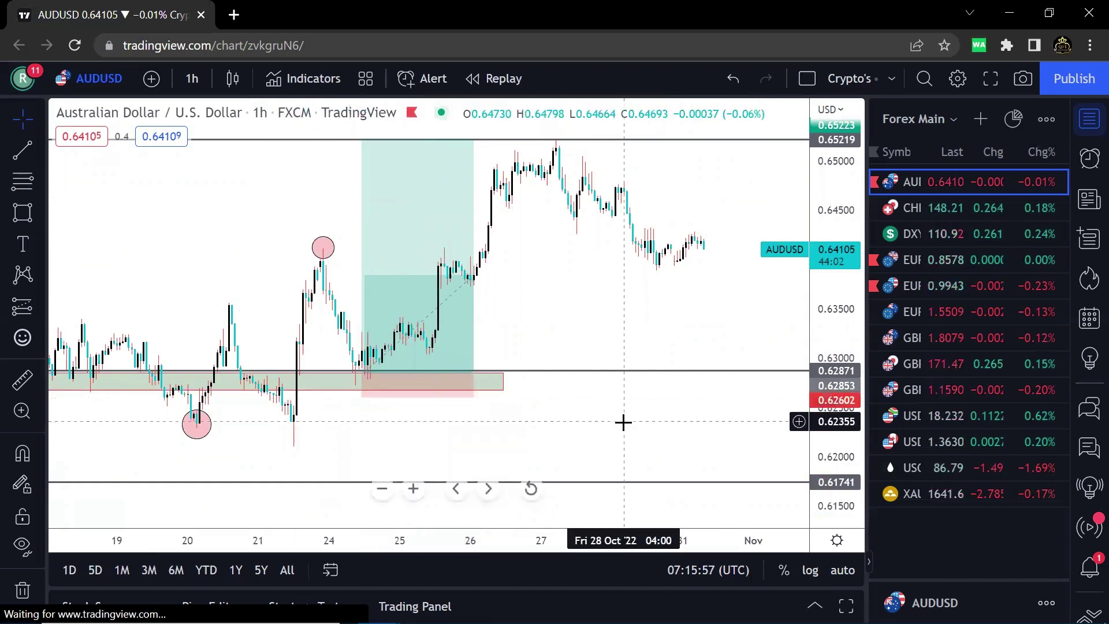
pyautogui.scroll(1, 623, 422)
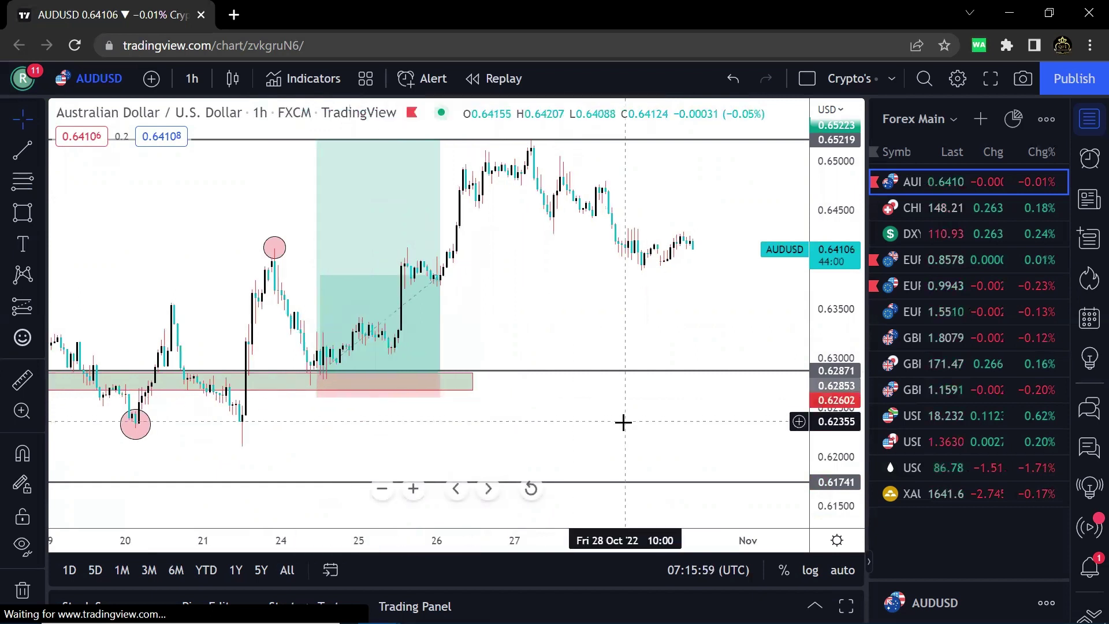
pyautogui.click(341, 188)
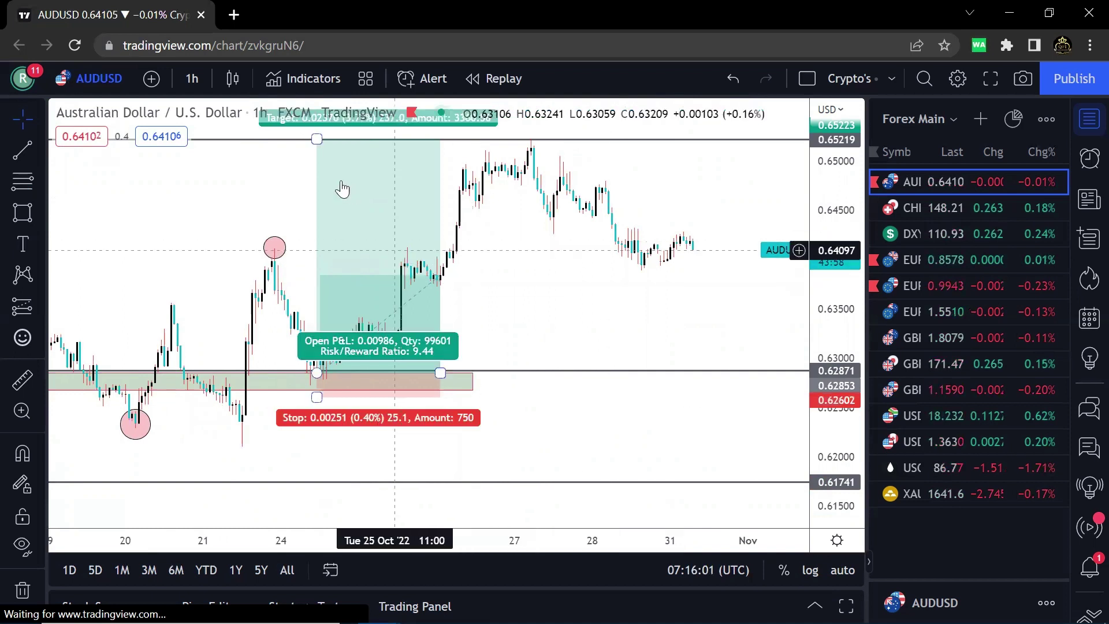
# - Delete the long position and switch the chart to the 4-hour timeframe
pyautogui.click(620, 118)
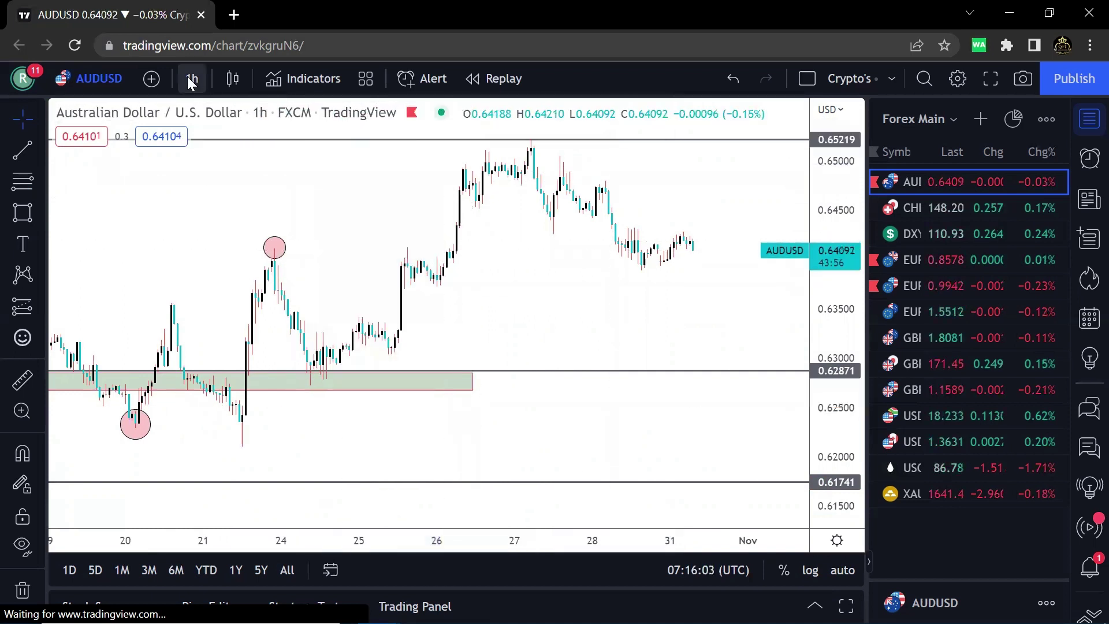
pyautogui.click(190, 81)
pyautogui.moveTo(587, 297); pyautogui.dragTo(562, 318)
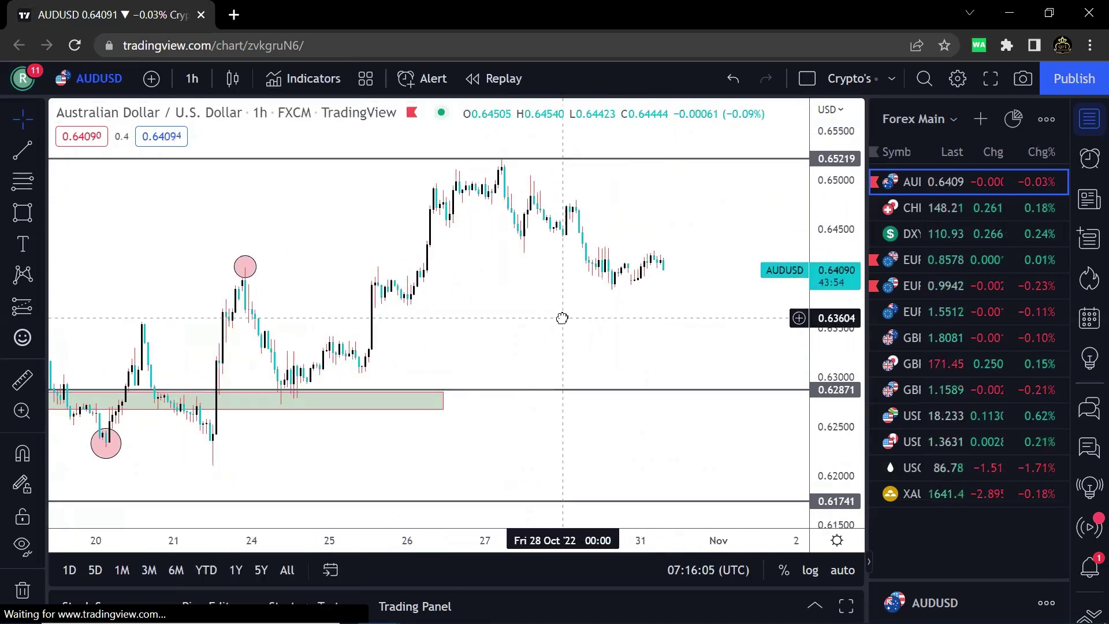
pyautogui.click(197, 80)
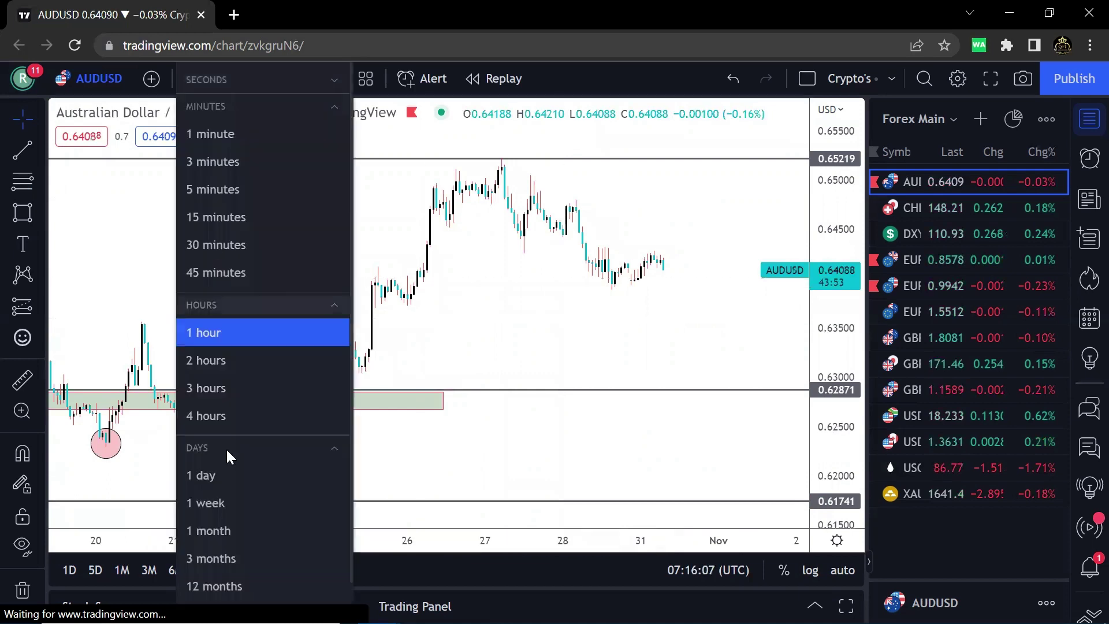
pyautogui.click(238, 414)
pyautogui.scroll(3, 770, 297)
pyautogui.moveTo(817, 299); pyautogui.dragTo(817, 383)
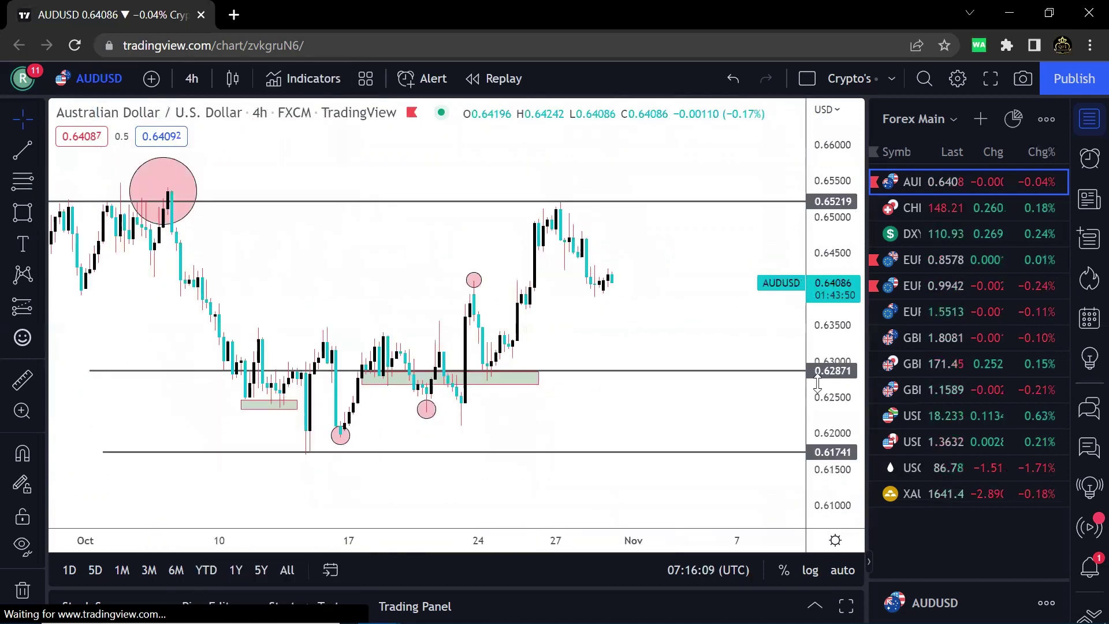
pyautogui.moveTo(673, 317); pyautogui.dragTo(585, 327)
# - Delete the two green zones and the pink swing-point circles, keeping the horizontal lines
pyautogui.click(426, 399)
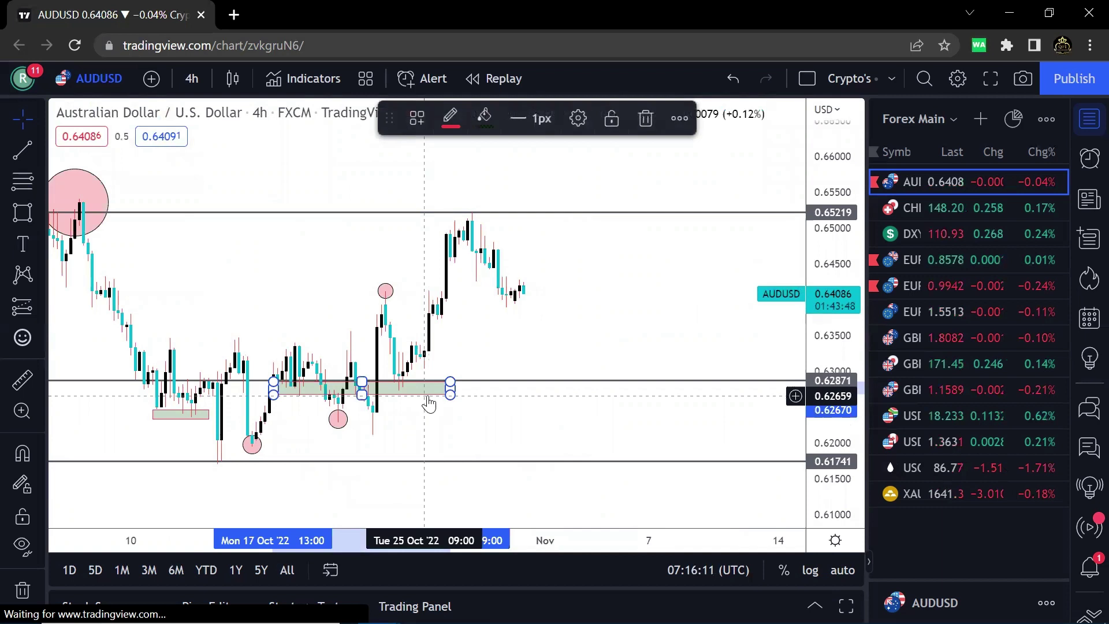
pyautogui.press('Delete')
pyautogui.click(385, 291)
pyautogui.press('Delete')
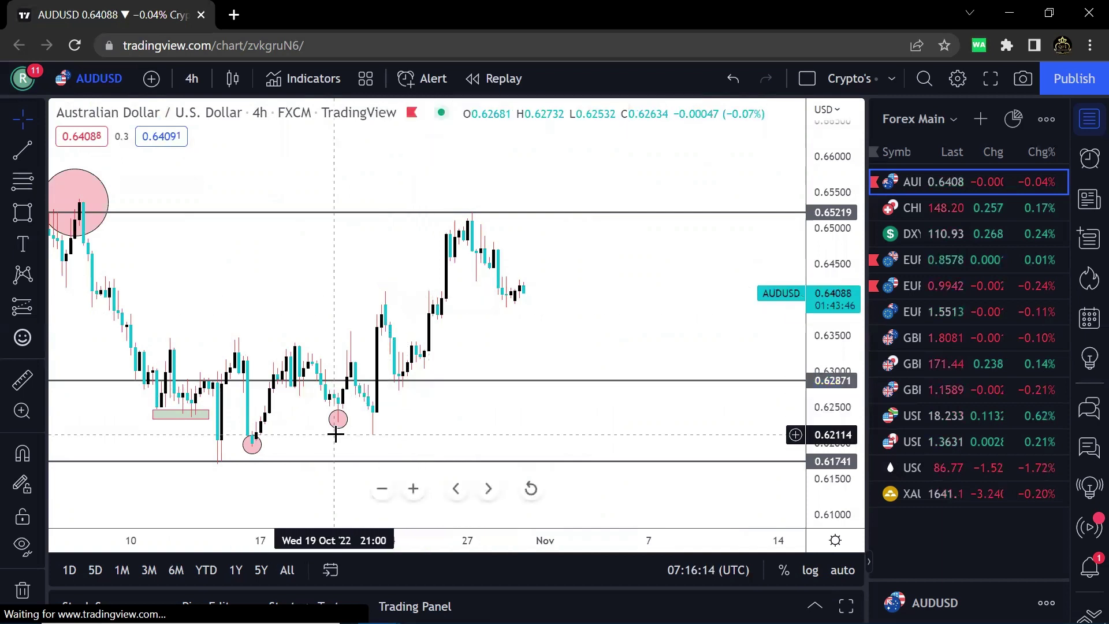
pyautogui.click(180, 414)
pyautogui.press('Delete')
pyautogui.moveTo(403, 301); pyautogui.dragTo(495, 339)
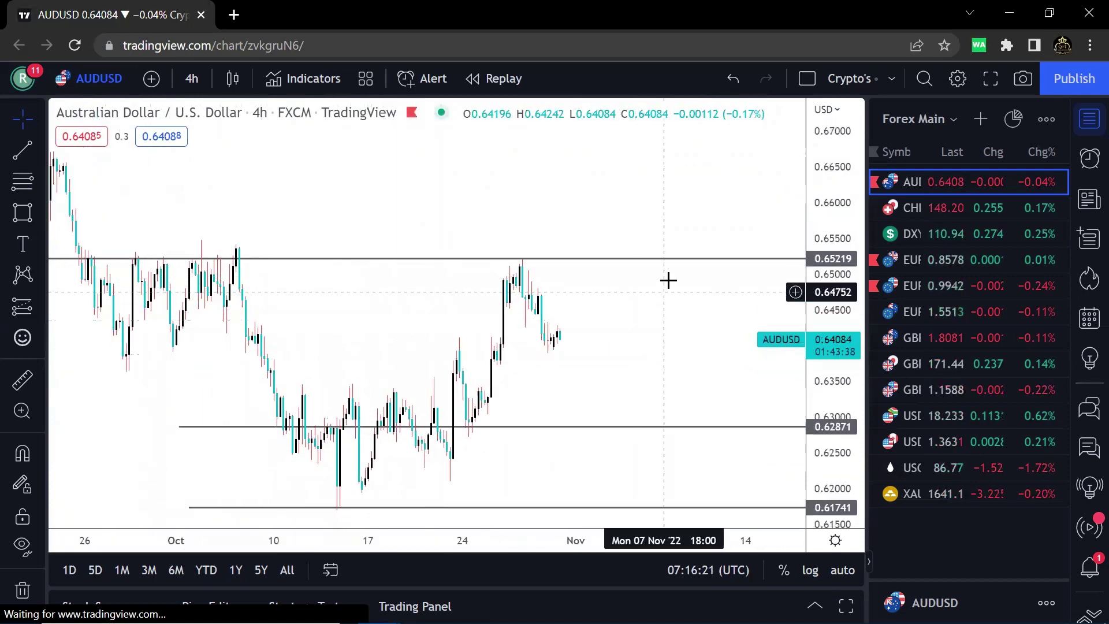
# - Lower the upper horizontal line and set its price to 0.6500
pyautogui.moveTo(674, 261); pyautogui.dragTo(686, 271)
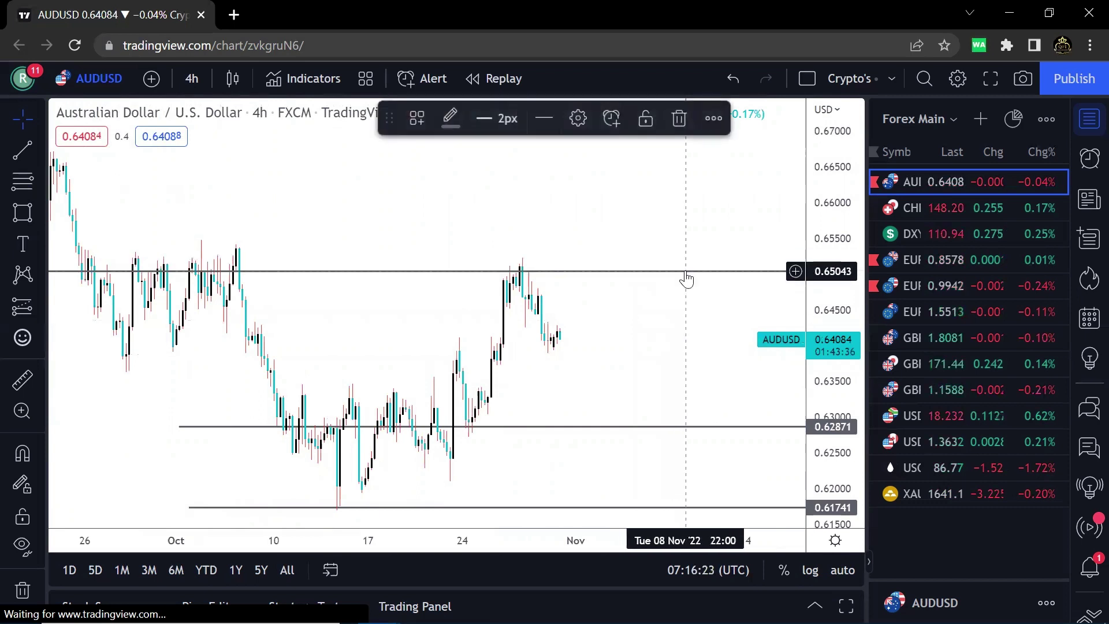
pyautogui.doubleClick(686, 272)
pyautogui.click(567, 228)
pyautogui.write('0.6500')
pyautogui.click(679, 400)
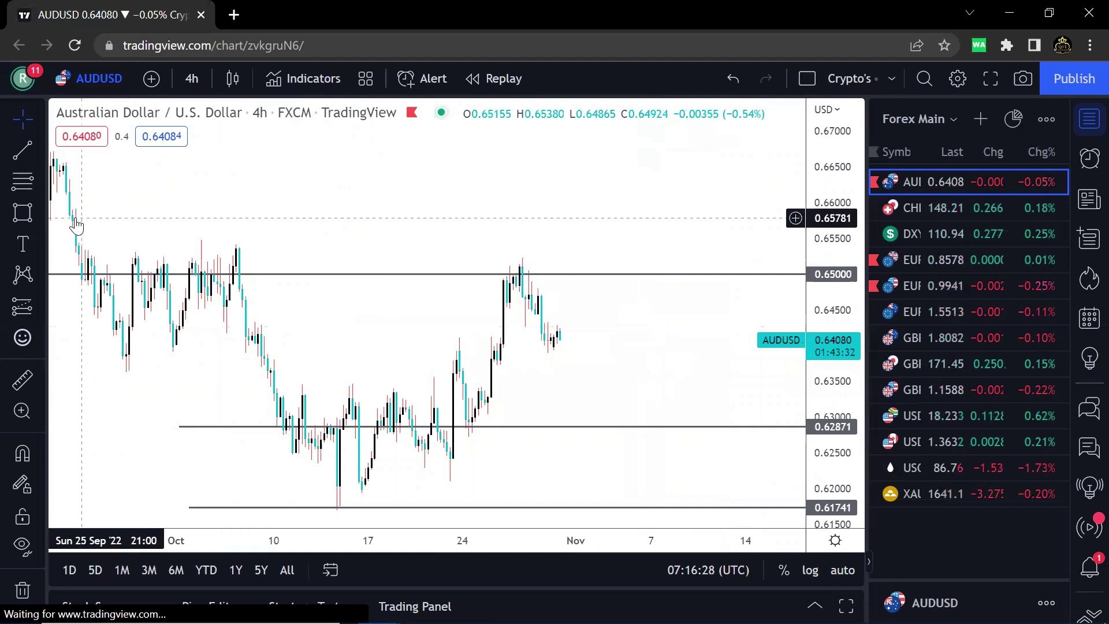
# - Draw a rectangular zone from the 0.65000 line up to about 0.655, spanning late September to mid-November
pyautogui.moveTo(59, 275); pyautogui.dragTo(755, 237)
pyautogui.click(743, 358)
pyautogui.scroll(-3, 744, 359)
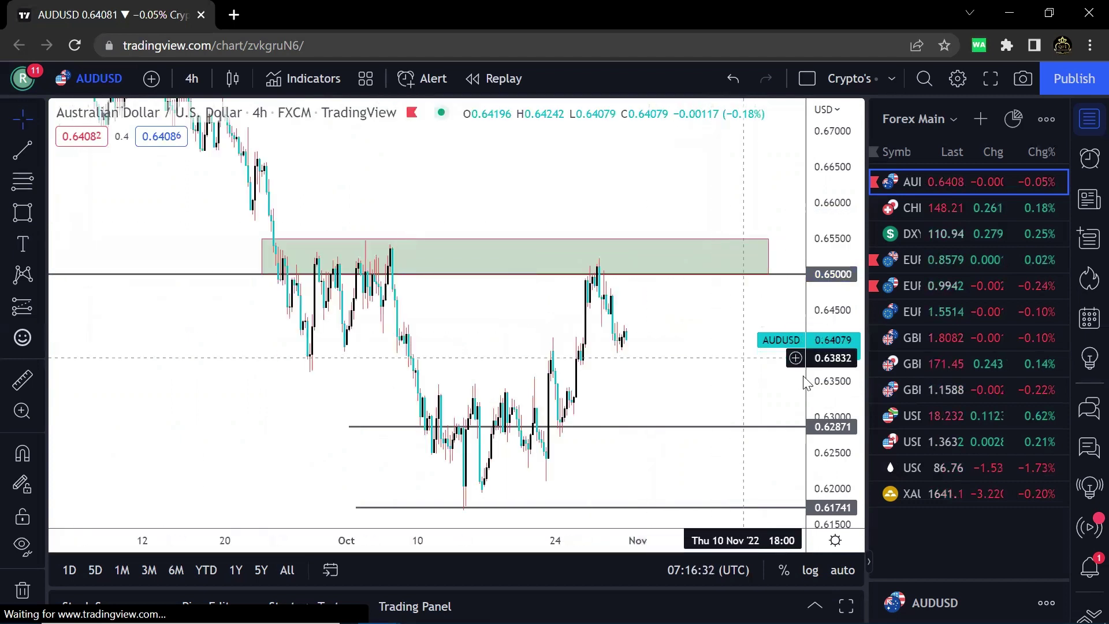
pyautogui.moveTo(832, 426); pyautogui.dragTo(832, 460)
pyautogui.moveTo(725, 377)
pyautogui.mouseDown()
pyautogui.moveTo(641, 377)
pyautogui.moveTo(649, 385)
pyautogui.mouseUp()
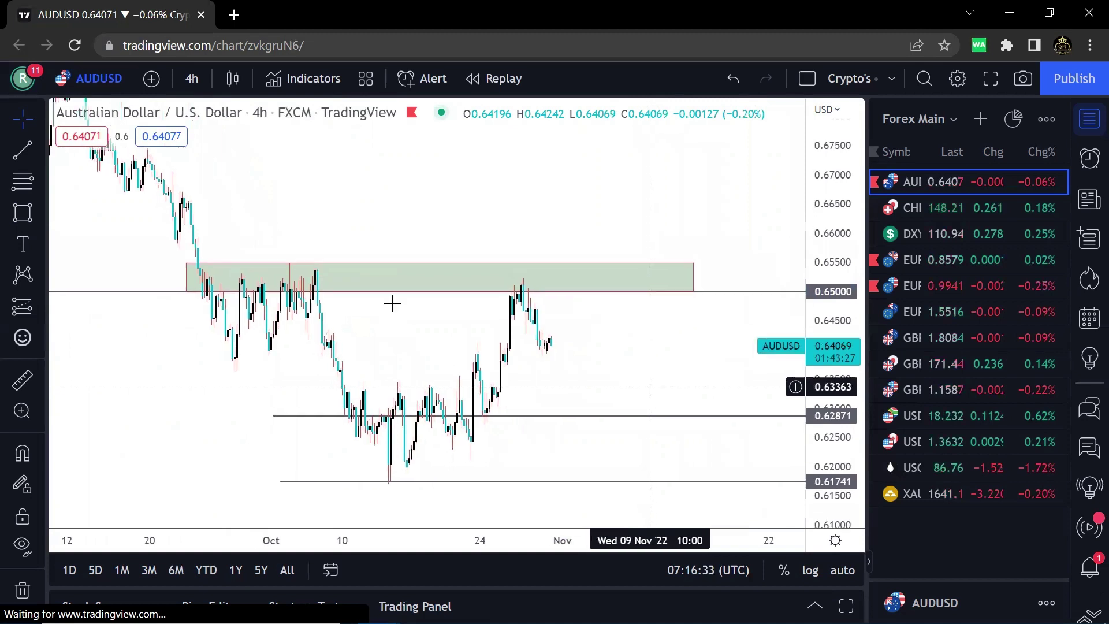
# - Draw a Fibonacci retracement from 0.67031 to 0.61818, compare its levels with the zone, and delete it
pyautogui.click(17, 183)
pyautogui.click(160, 173)
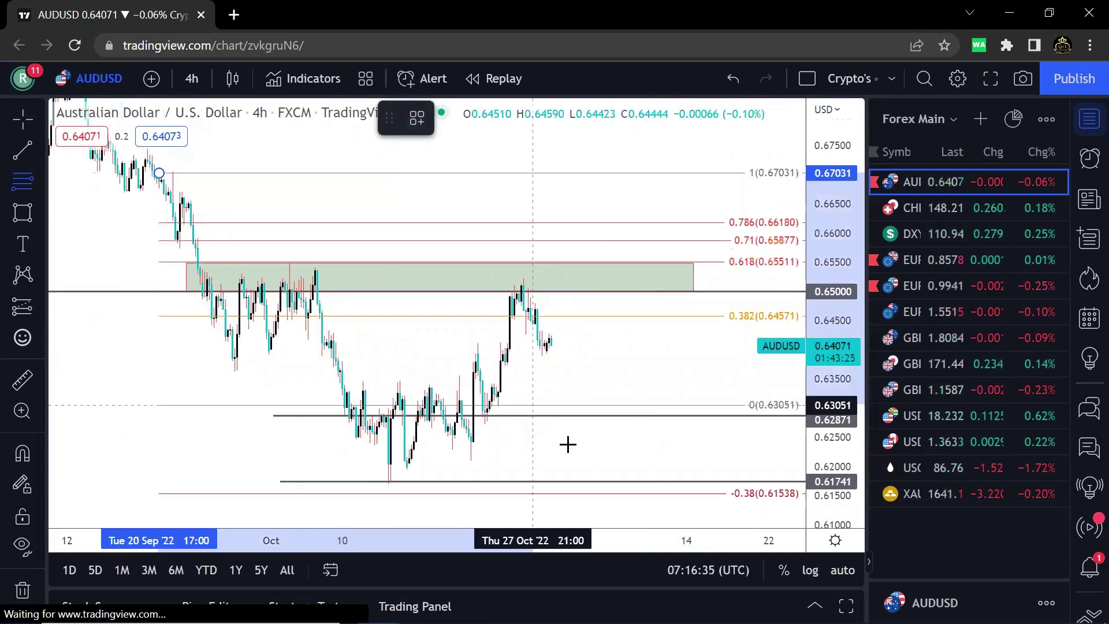
pyautogui.click(590, 476)
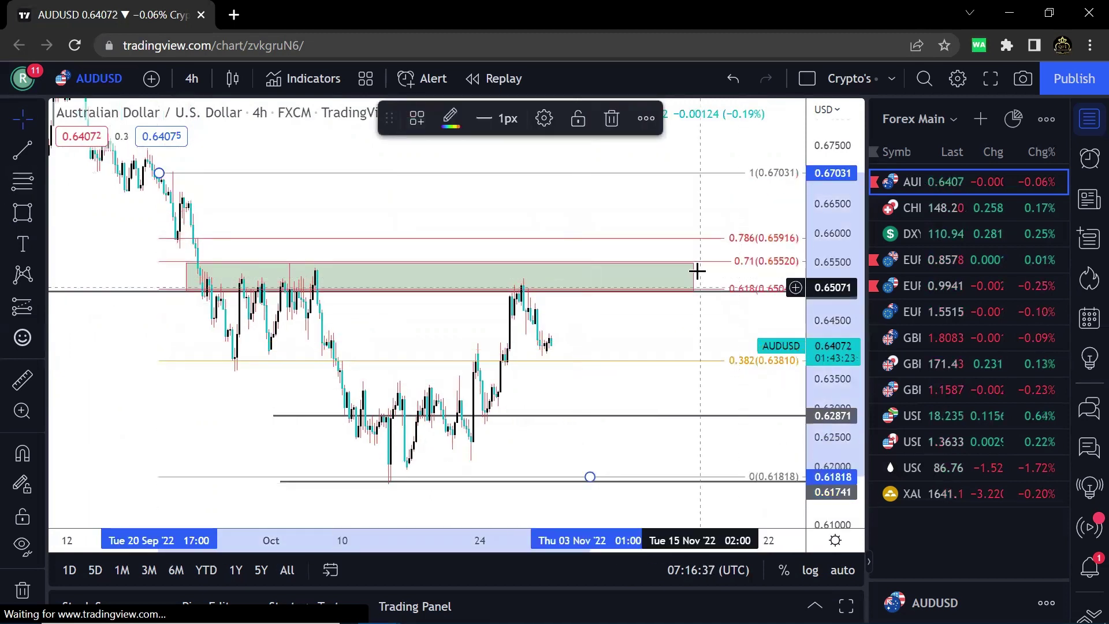
pyautogui.click(607, 124)
pyautogui.scroll(2, 603, 218)
pyautogui.scroll(-1, 578, 252)
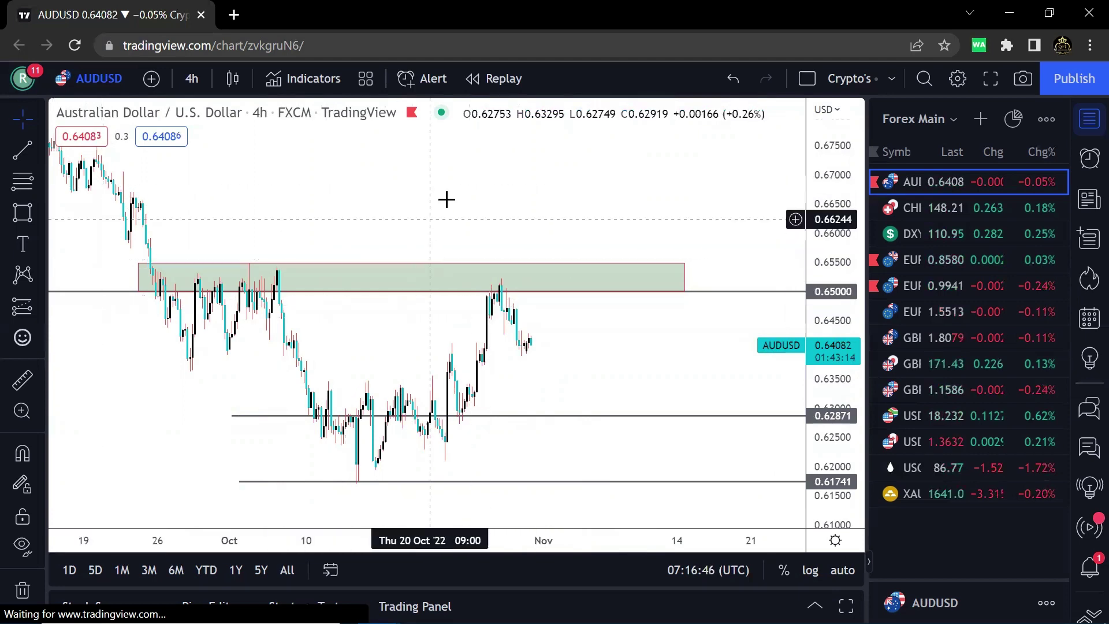
# - Draw a Fibonacci retracement from 0.67031 on 19 Sep '22 to 0.63601 on 5 Oct '22 and delete it
pyautogui.moveTo(477, 288); pyautogui.dragTo(518, 303)
pyautogui.click(15, 181)
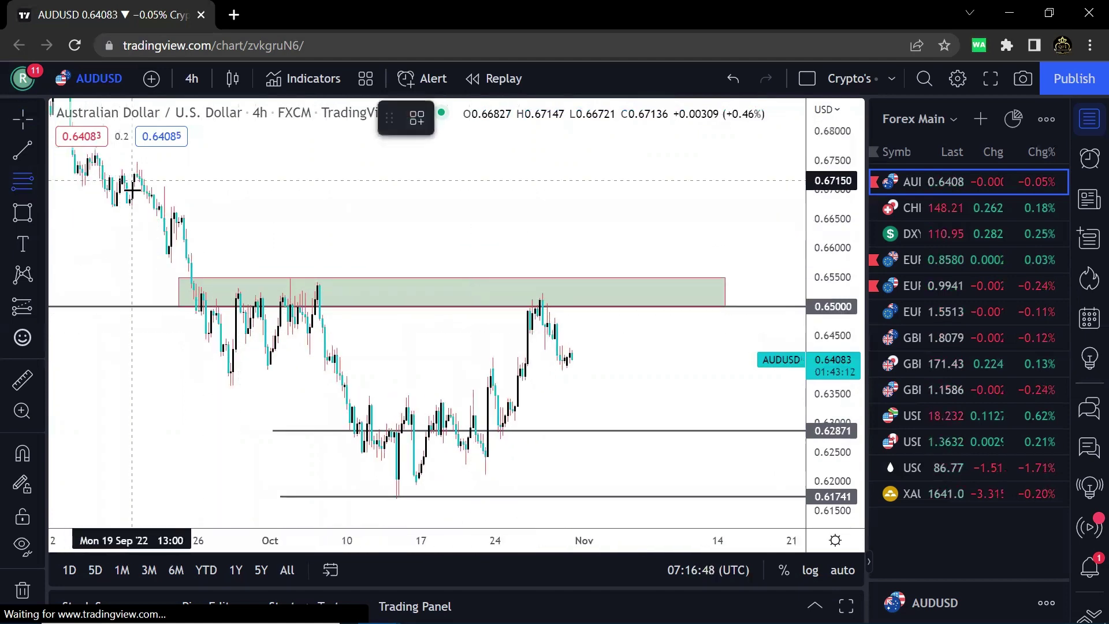
pyautogui.click(137, 187)
pyautogui.click(303, 387)
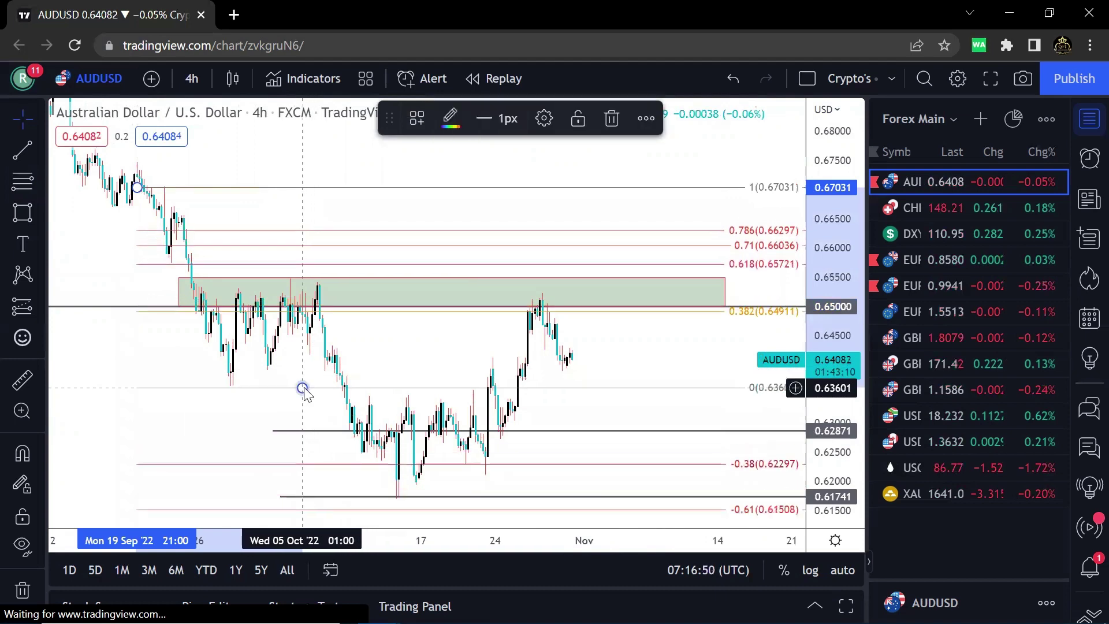
pyautogui.click(612, 118)
# - Switch the chart to the 1-hour timeframe and examine the candles where price meets the 0.65000 zone
pyautogui.moveTo(564, 215); pyautogui.dragTo(387, 262)
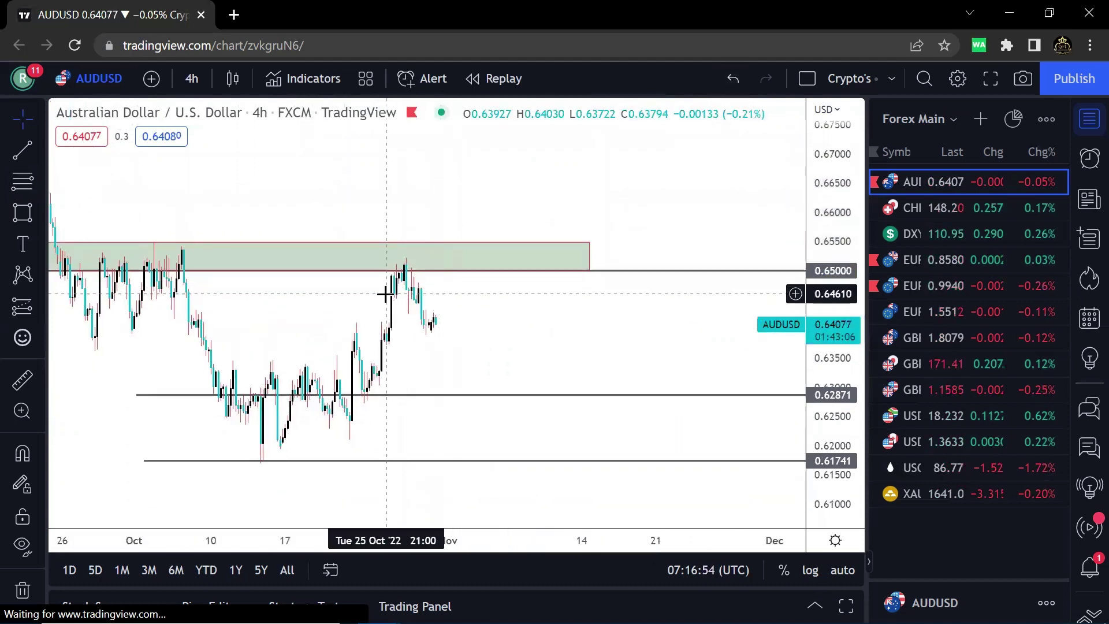
pyautogui.scroll(1, 386, 293)
pyautogui.moveTo(459, 289); pyautogui.dragTo(575, 282)
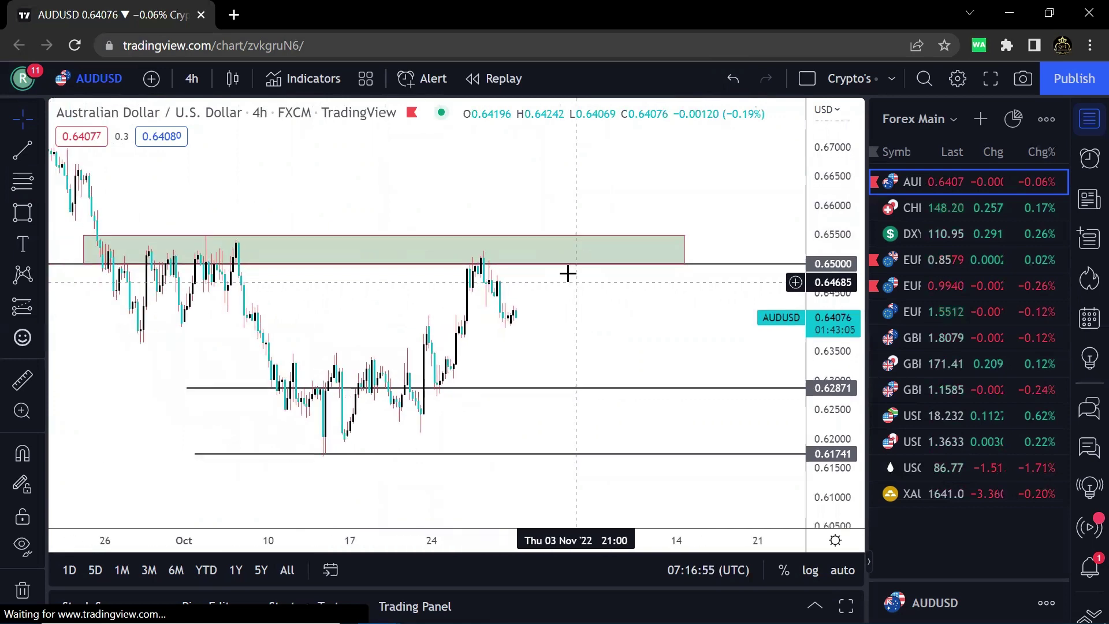
pyautogui.click(196, 82)
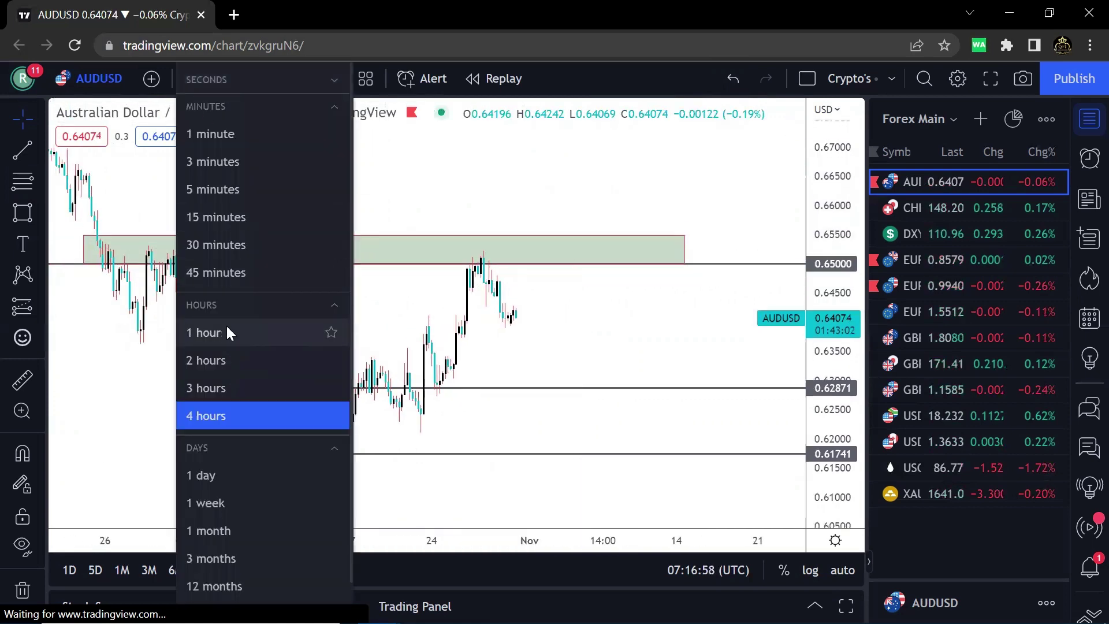
pyautogui.click(224, 331)
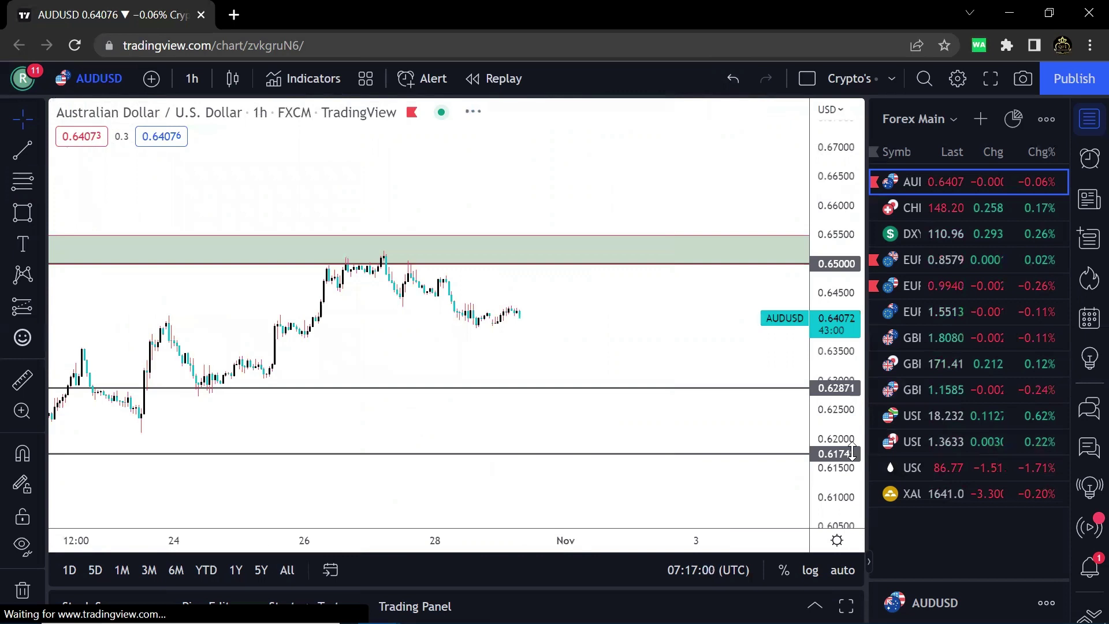
pyautogui.scroll(2, 715, 247)
pyautogui.moveTo(586, 268); pyautogui.dragTo(634, 287)
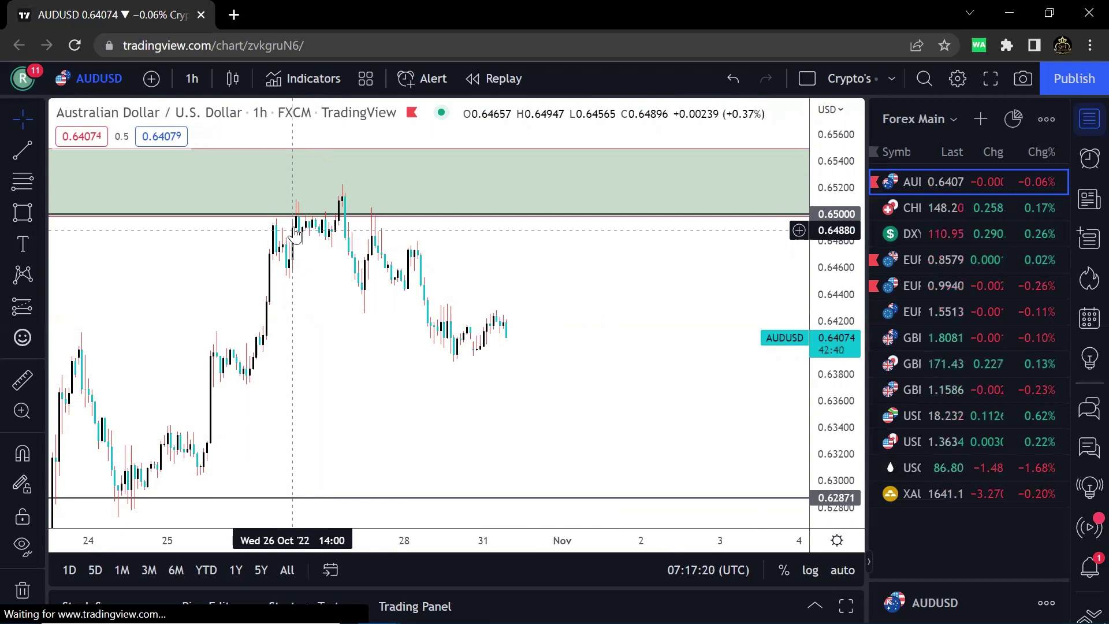
pyautogui.scroll(1, 585, 263)
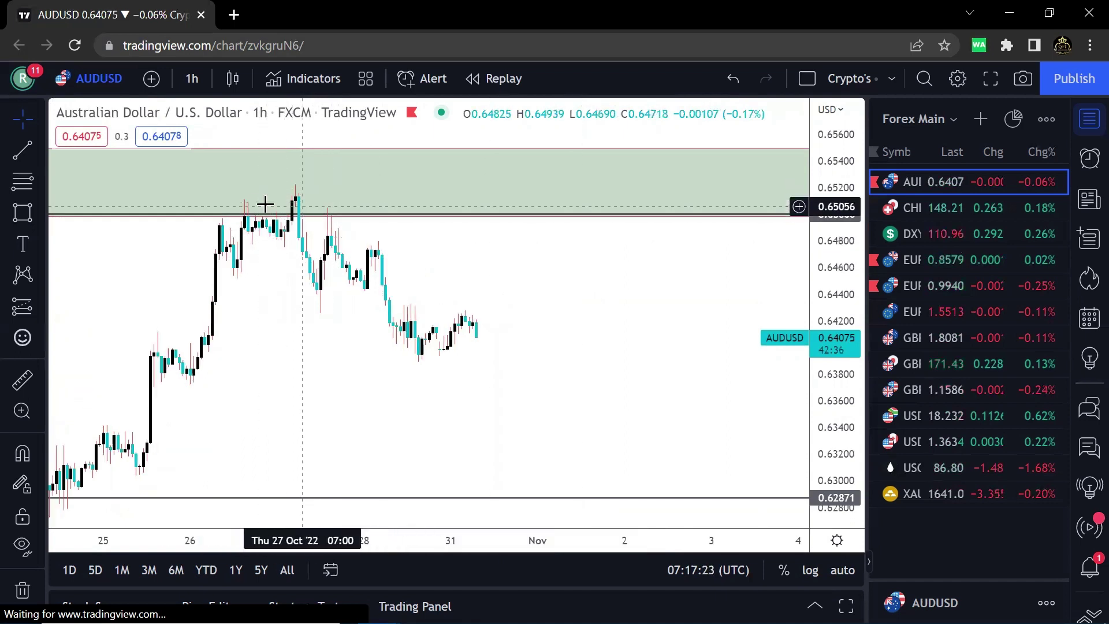
pyautogui.scroll(-1, 341, 254)
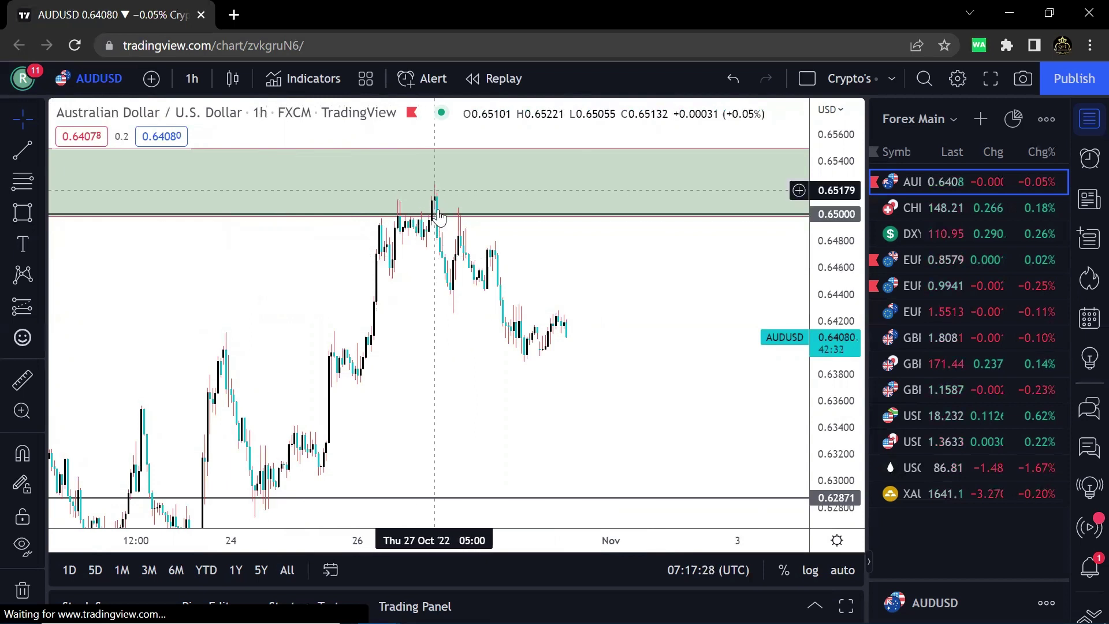
# - Draw a trend line from about 0.64503 on 26 Oct '22 14:00 up to about 0.65316 on 28 Oct '22 04:00
pyautogui.moveTo(652, 325); pyautogui.dragTo(672, 338)
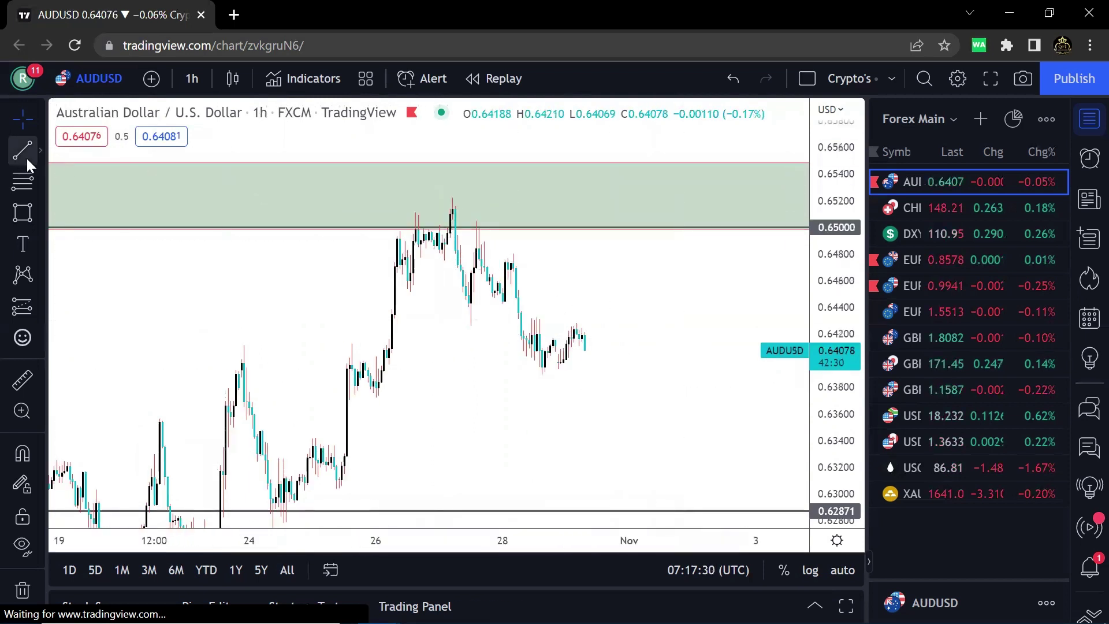
pyautogui.click(21, 153)
pyautogui.click(413, 293)
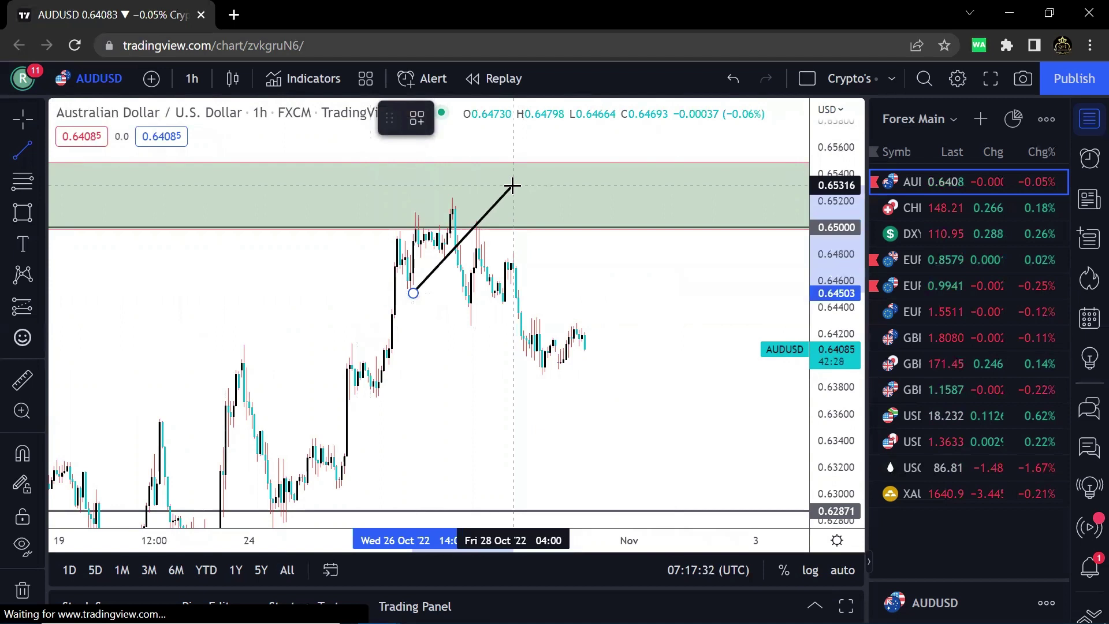
pyautogui.click(521, 197)
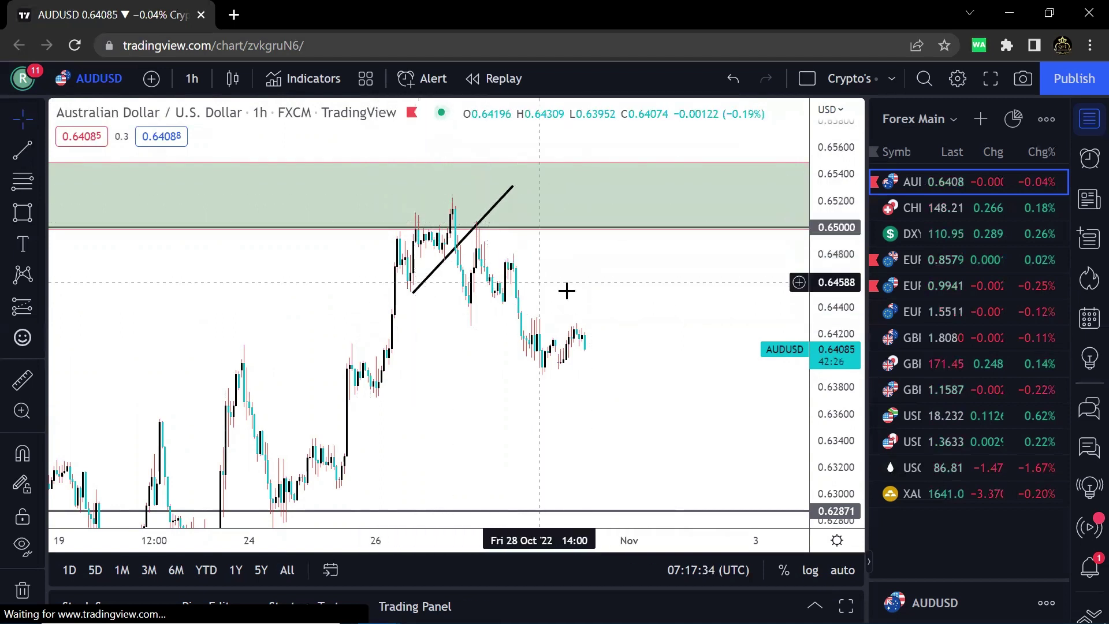
# - Mark the swing low at the trend line's start and the 27 Oct '22 12:00 low at about 0.64282 with circles
pyautogui.scroll(2, 573, 271)
pyautogui.click(40, 215)
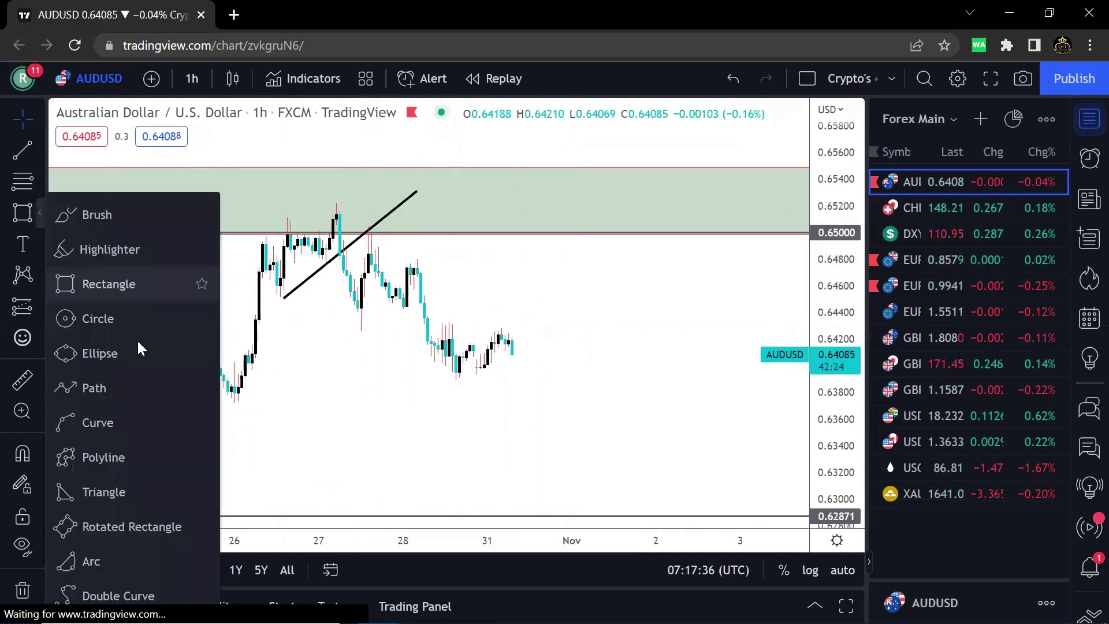
pyautogui.click(110, 317)
pyautogui.click(283, 306)
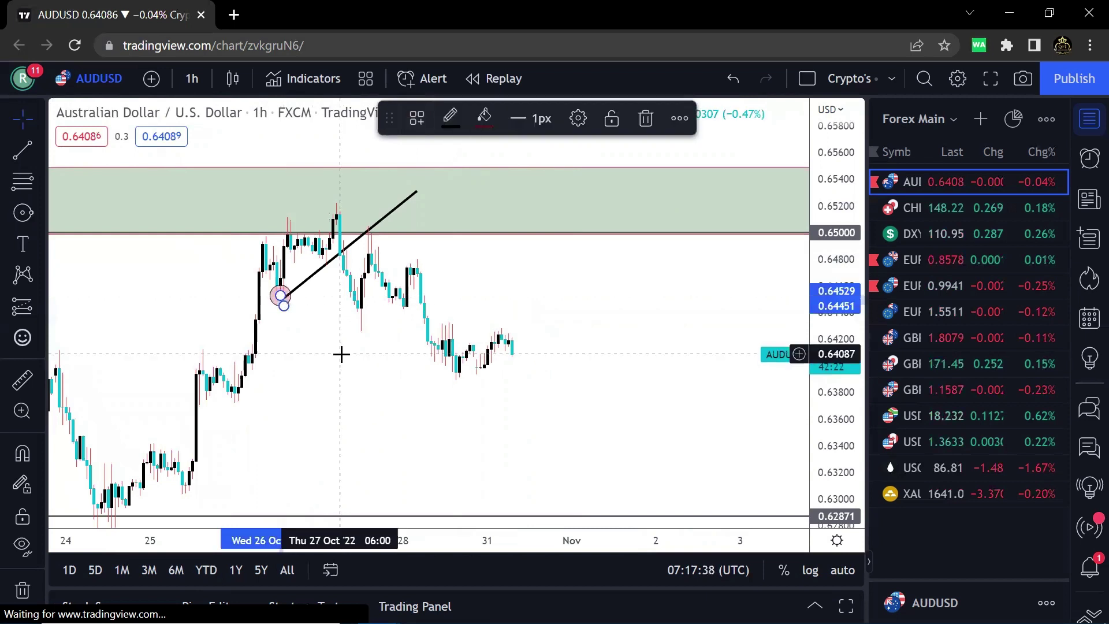
pyautogui.scroll(1, 342, 351)
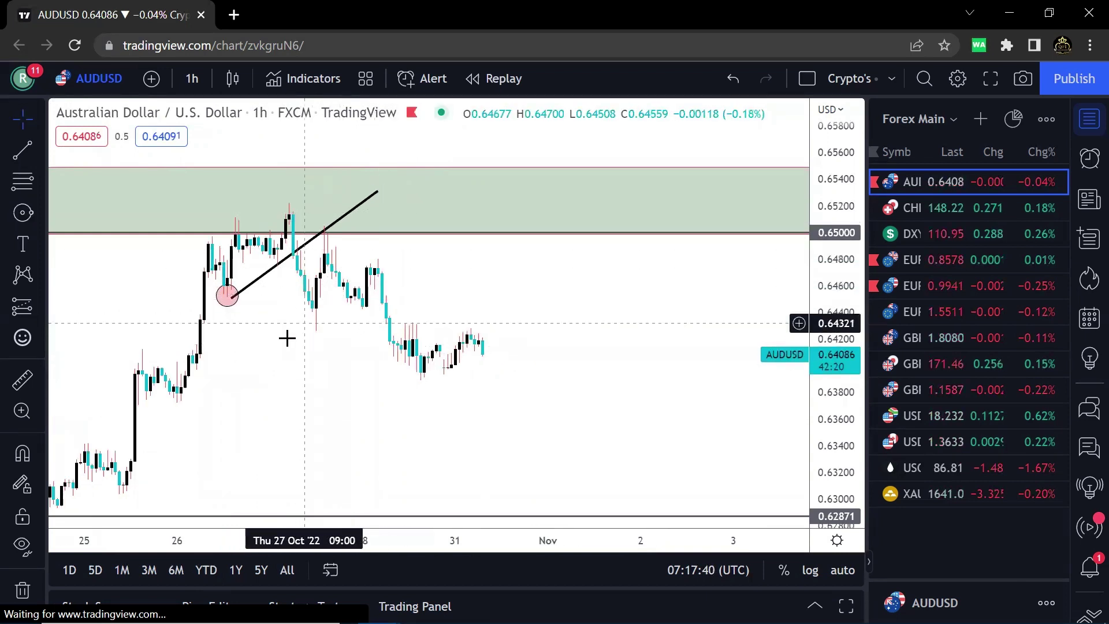
pyautogui.click(23, 213)
pyautogui.click(316, 328)
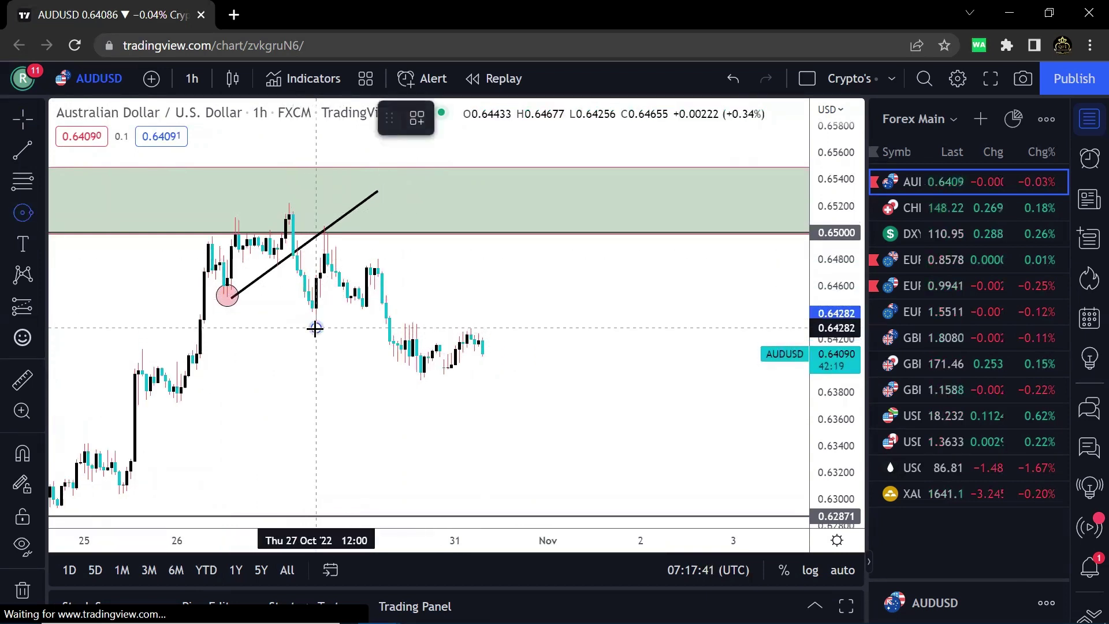
pyautogui.click(333, 353)
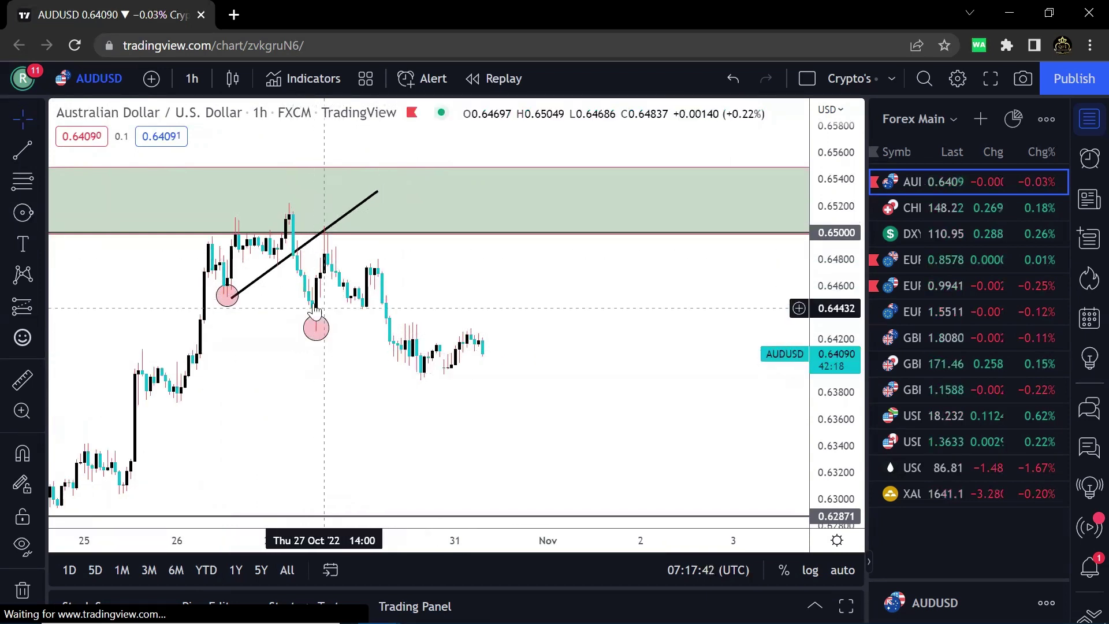
# - Circle the 27 Oct swing high inside the zone and the following lower high at the 0.65000 line
pyautogui.click(22, 214)
pyautogui.click(344, 240)
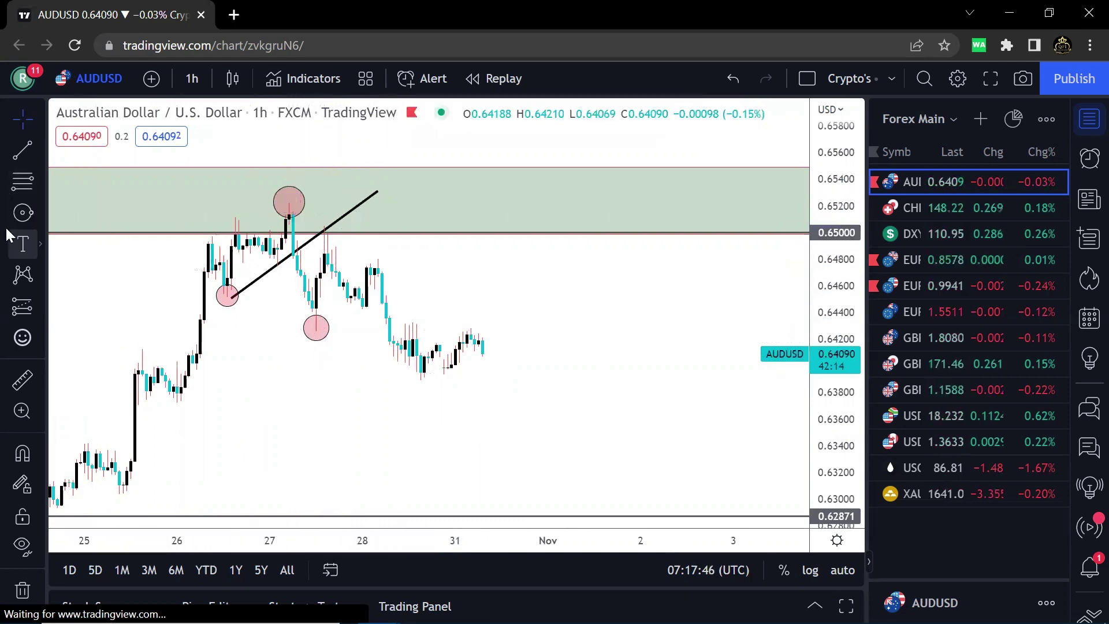
pyautogui.click(328, 243)
pyautogui.moveTo(374, 263); pyautogui.dragTo(514, 282)
pyautogui.scroll(3, 539, 285)
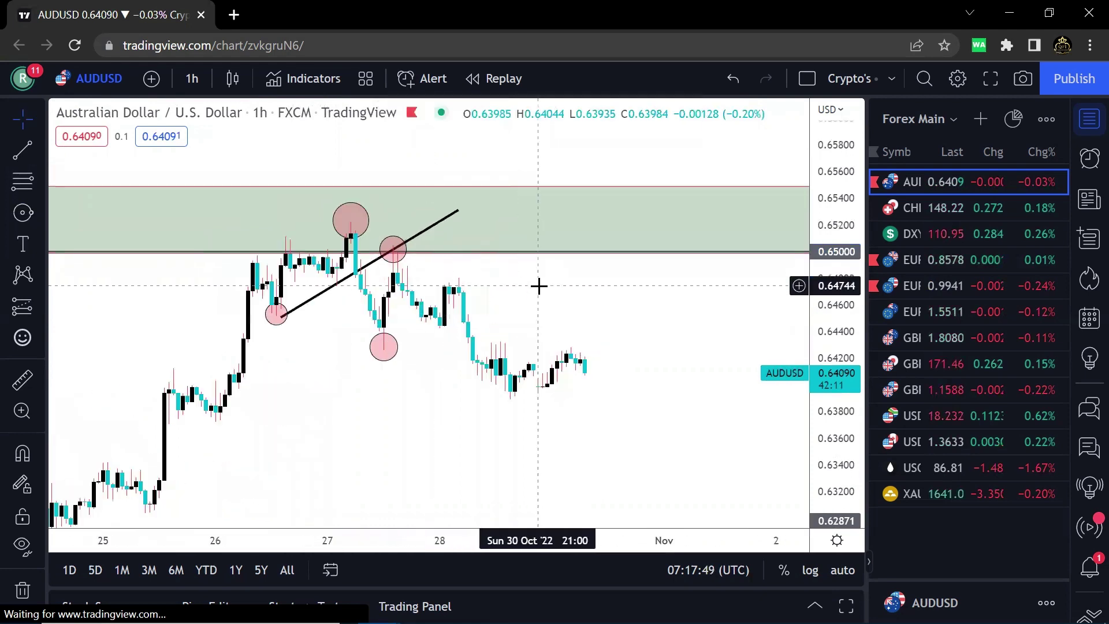
# - Draw a Fibonacci retracement from the swing high at 0.65232 down to the circled low at 0.64262
pyautogui.click(20, 179)
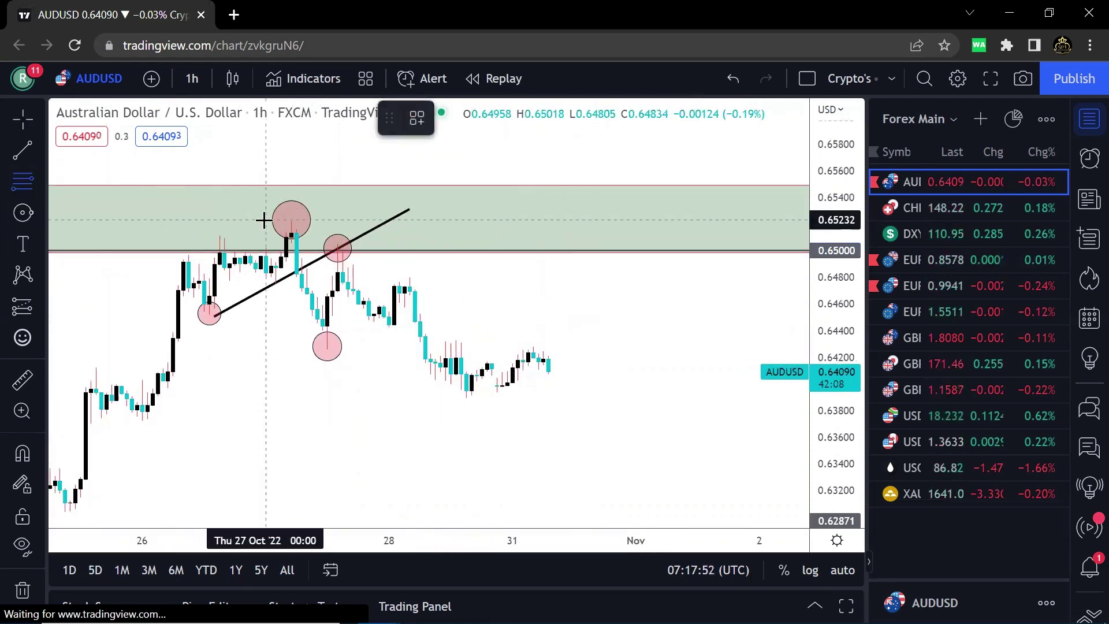
pyautogui.click(264, 220)
pyautogui.click(348, 349)
pyautogui.moveTo(569, 283); pyautogui.dragTo(549, 283)
pyautogui.scroll(-1, 557, 283)
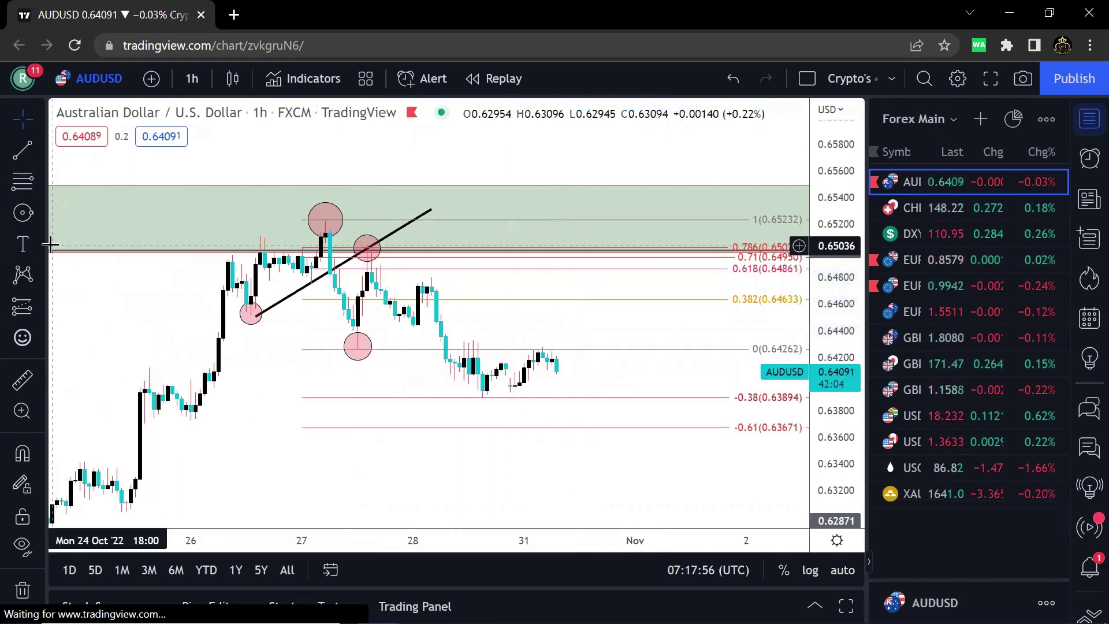
# - Place a short position with its entry at 0.64861 on 27 Oct '22 08:00 and its stop at 0.65316
pyautogui.click(48, 306)
pyautogui.click(106, 324)
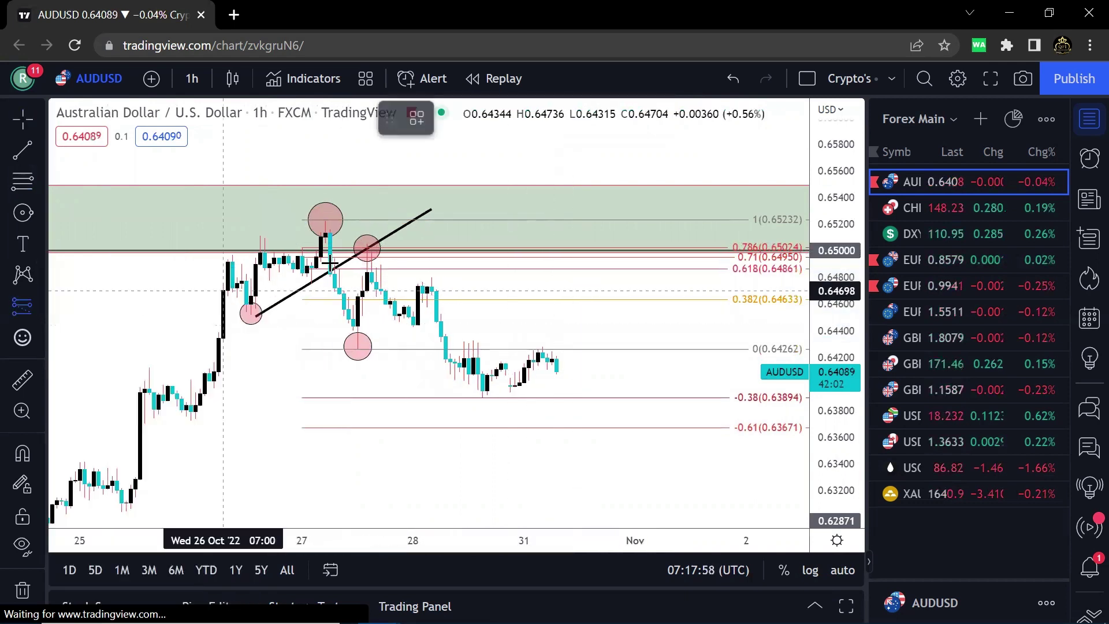
pyautogui.click(340, 267)
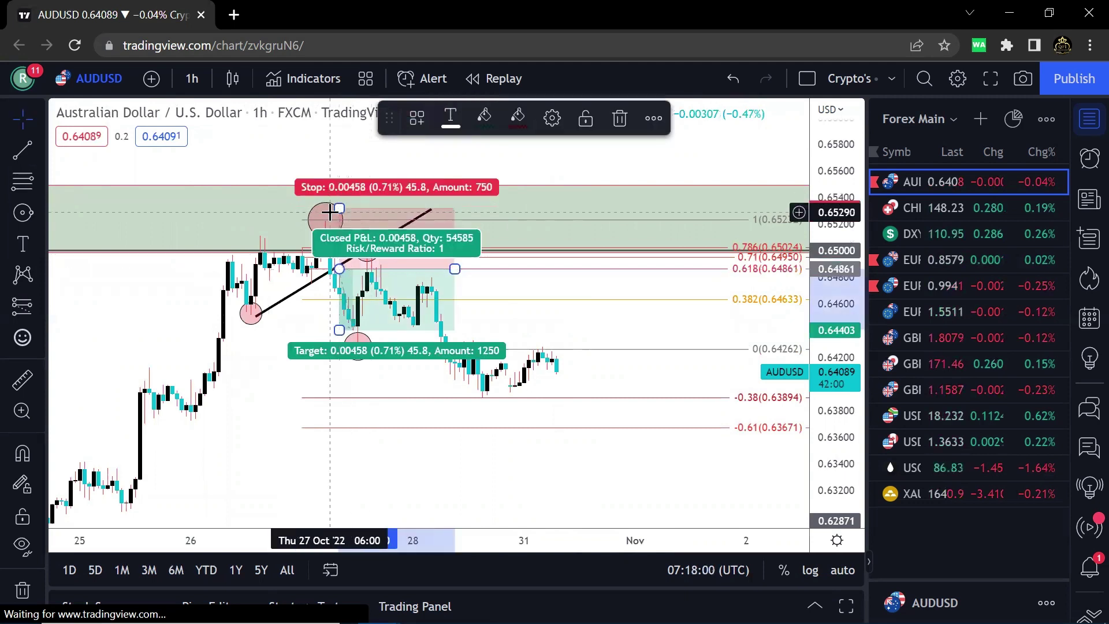
pyautogui.moveTo(338, 209)
pyautogui.mouseDown()
pyautogui.moveTo(339, 234)
pyautogui.moveTo(339, 208)
pyautogui.mouseUp()
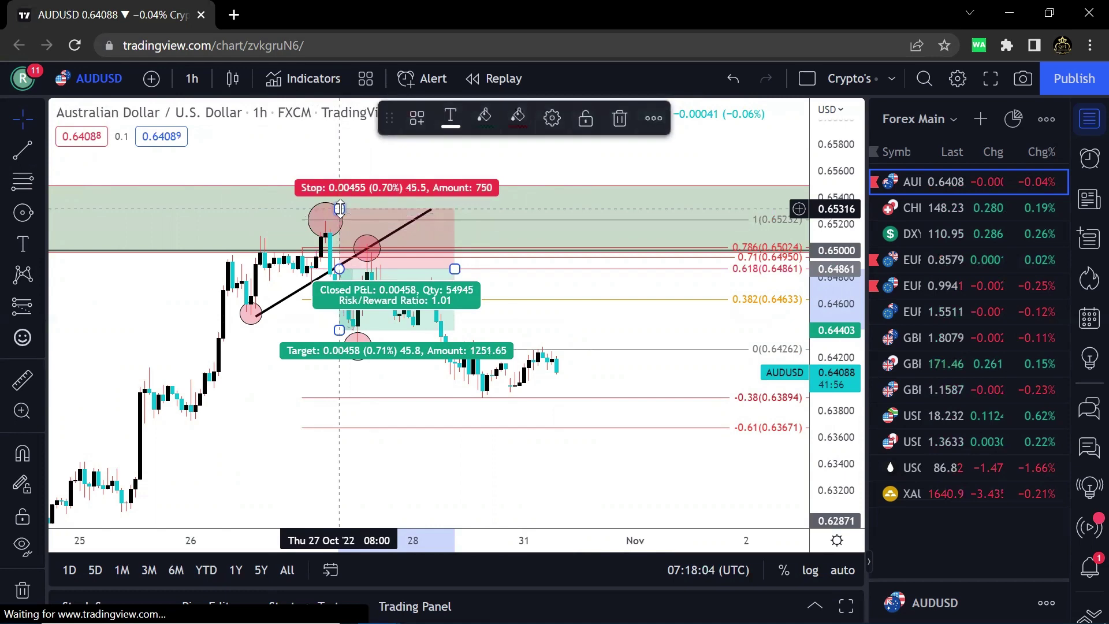
# - Extend the short position's target down to 0.62923, just above the horizontal level at 0.62871
pyautogui.scroll(-3, 354, 328)
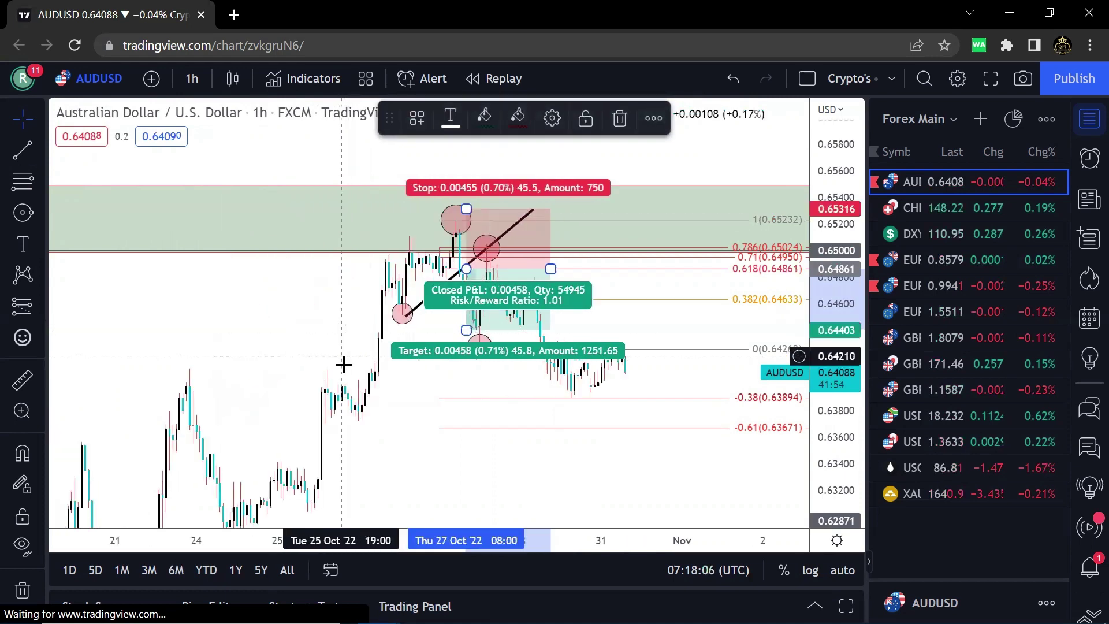
pyautogui.moveTo(445, 307); pyautogui.dragTo(445, 465)
pyautogui.click(664, 415)
pyautogui.scroll(1, 551, 212)
pyautogui.scroll(1, 546, 225)
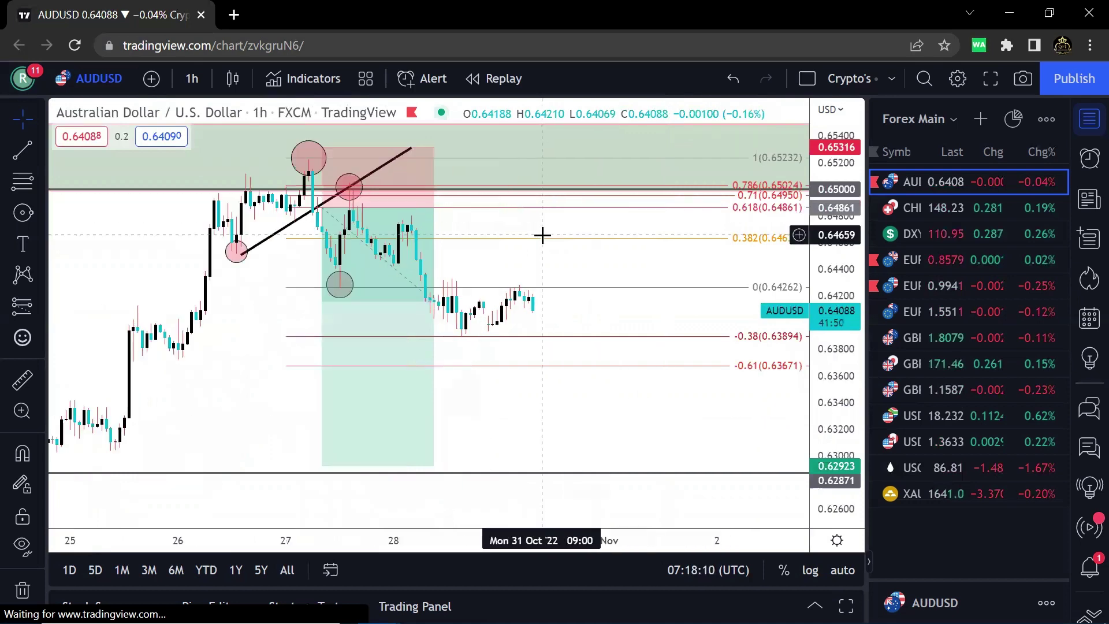
pyautogui.moveTo(548, 272); pyautogui.dragTo(579, 295)
pyautogui.scroll(1, 579, 295)
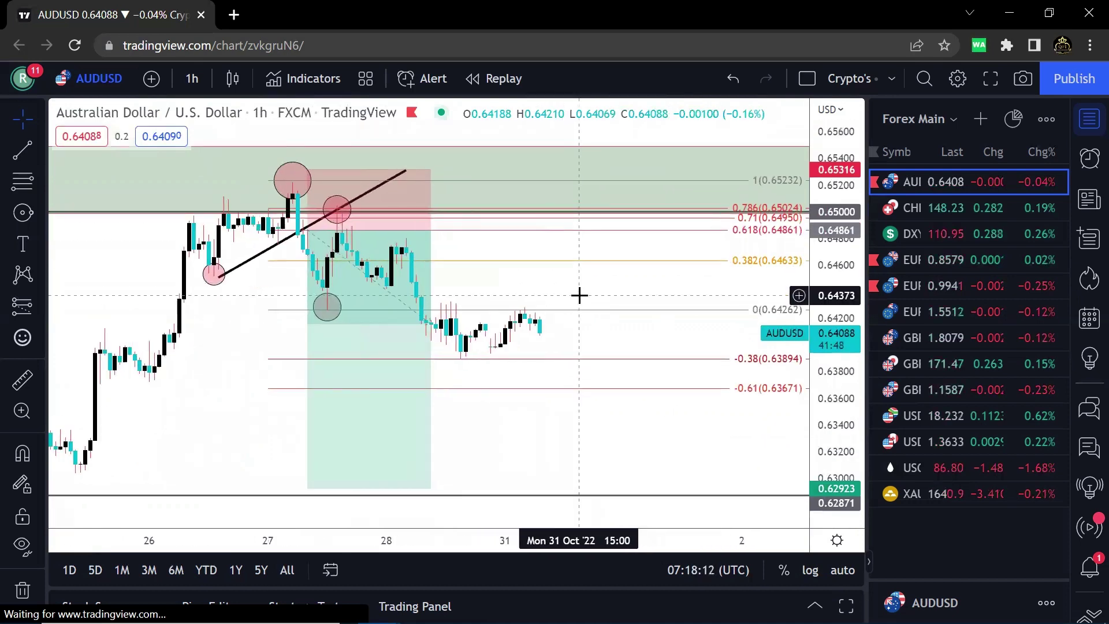
# - Raise the short position's entry to 0.65023 and delete the Fibonacci retracement
pyautogui.click(308, 234)
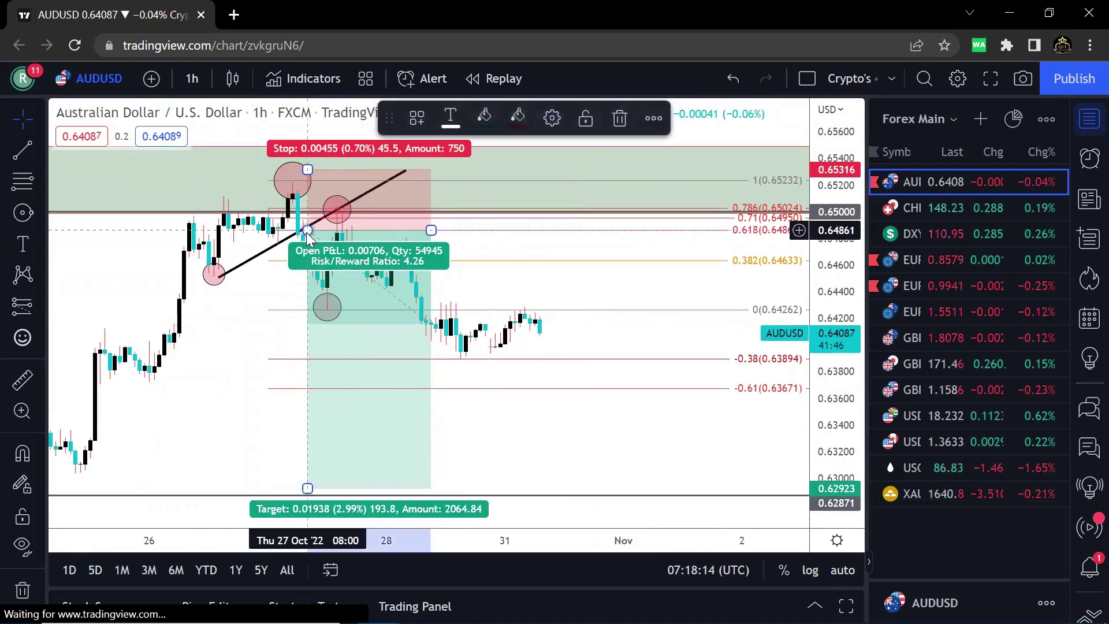
pyautogui.moveTo(309, 234); pyautogui.dragTo(311, 214)
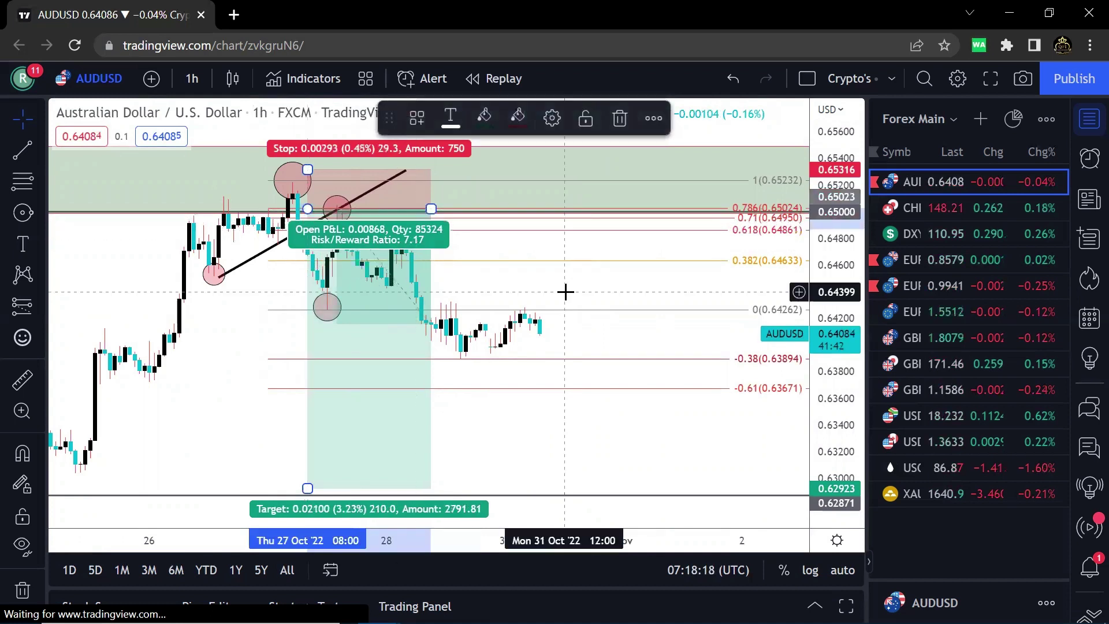
pyautogui.click(565, 290)
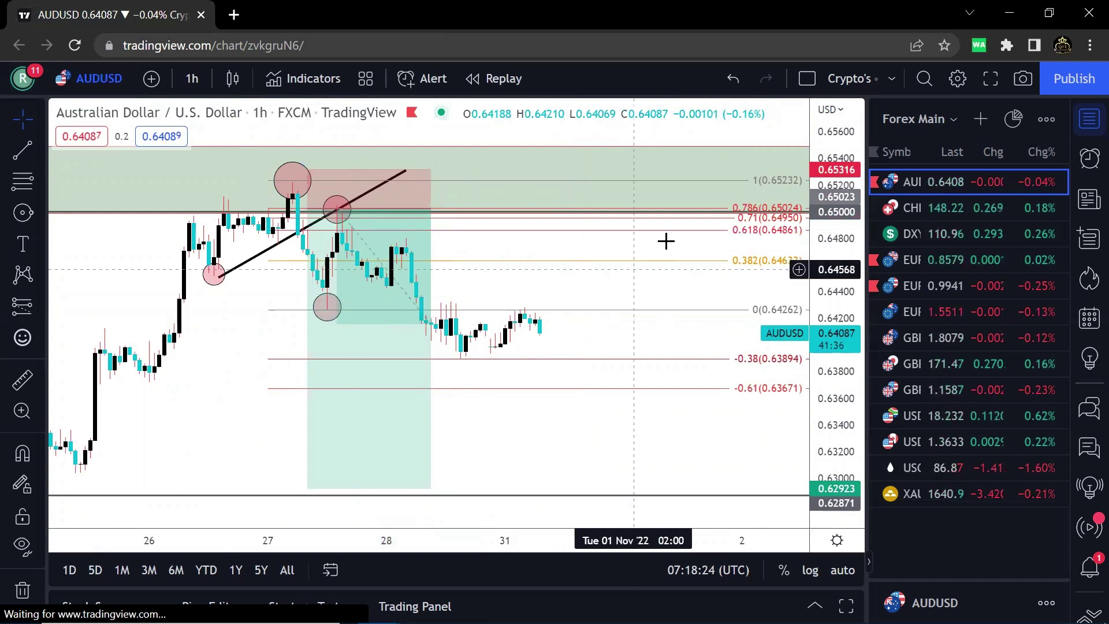
pyautogui.click(693, 218)
pyautogui.click(611, 119)
# - Try a rectangle zone on the EURGBP 4h chart from about 0.86605 to 0.86300 across the October lows, and delete it
pyautogui.scroll(-1, 615, 386)
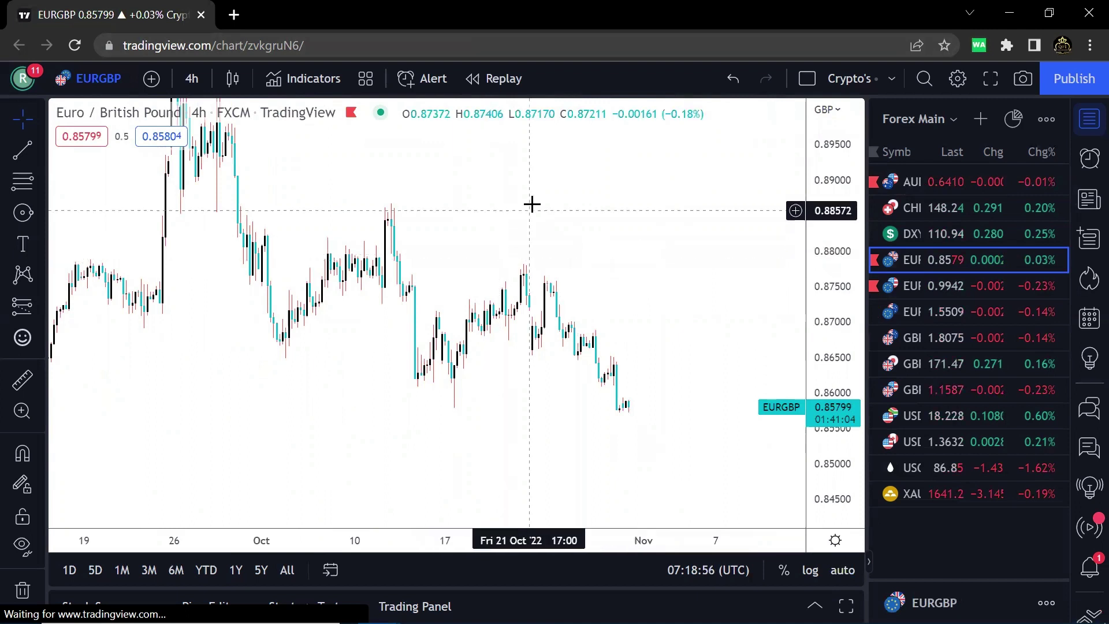
pyautogui.scroll(-1, 367, 231)
pyautogui.click(22, 212)
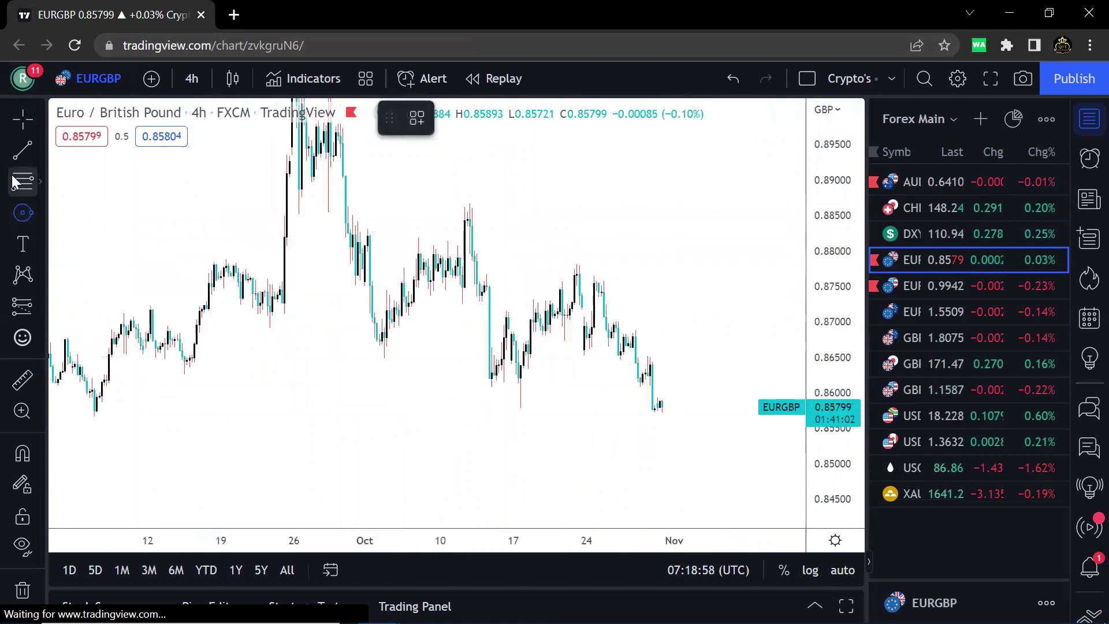
pyautogui.click(42, 214)
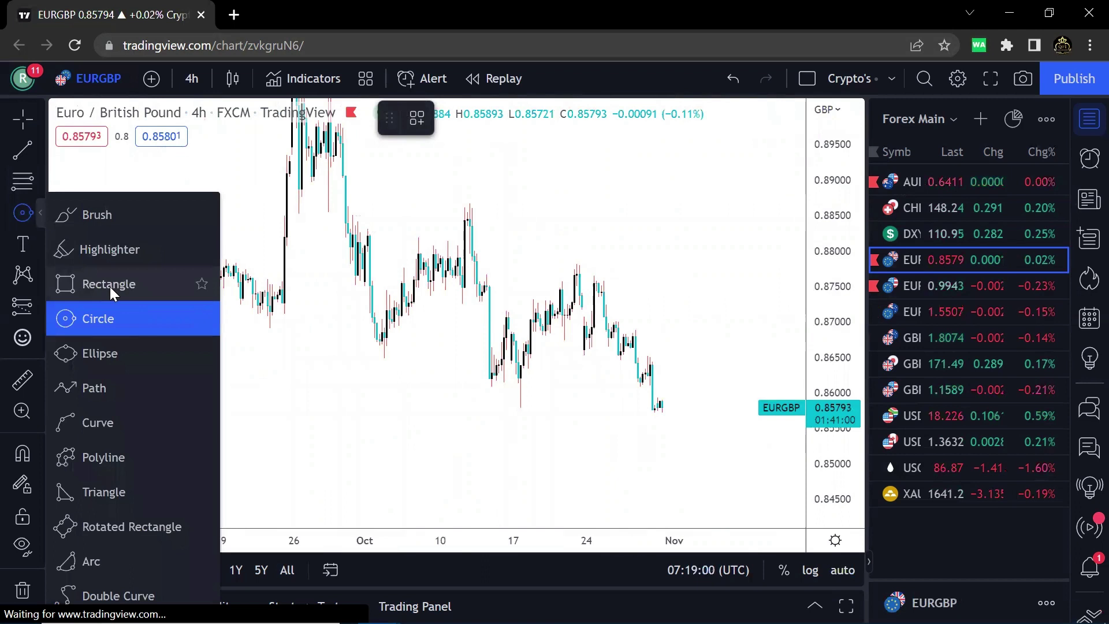
pyautogui.click(110, 284)
pyautogui.click(365, 350)
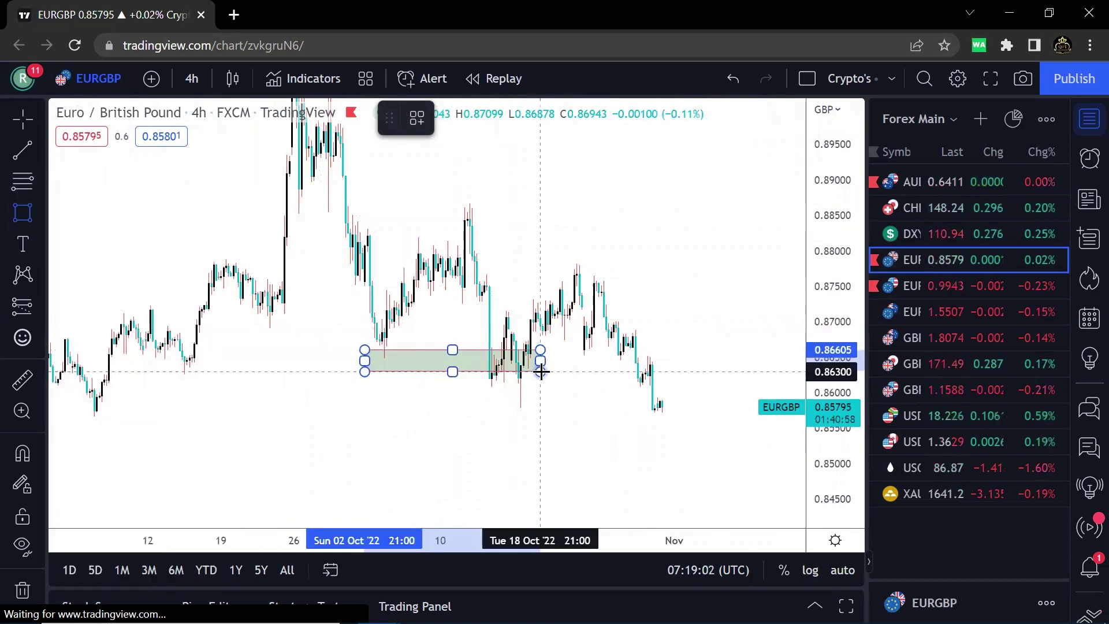
pyautogui.click(540, 371)
pyautogui.press('Delete')
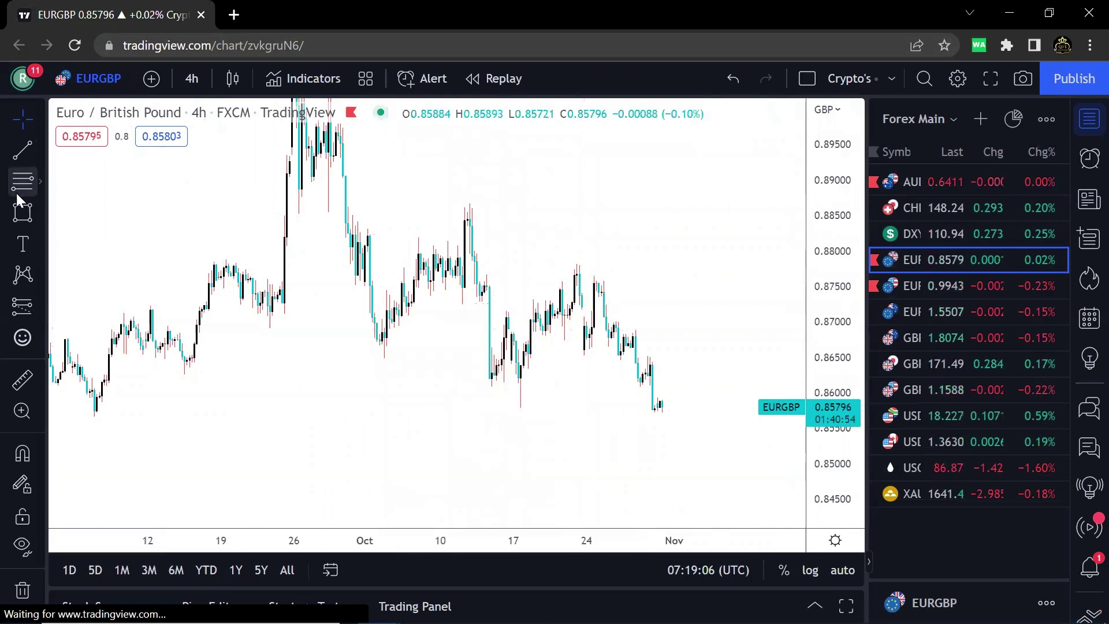
# - Try a thinner rectangle zone from 28 Sep '22, between about 0.86495 and 0.86263, and remove it
pyautogui.click(23, 212)
pyautogui.click(323, 358)
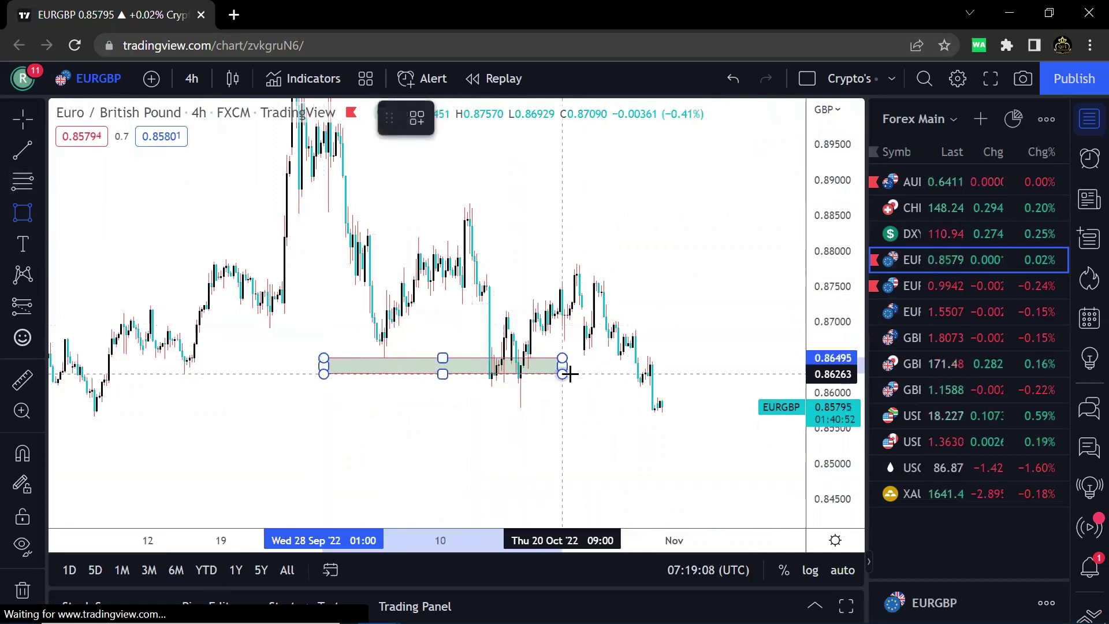
pyautogui.click(570, 374)
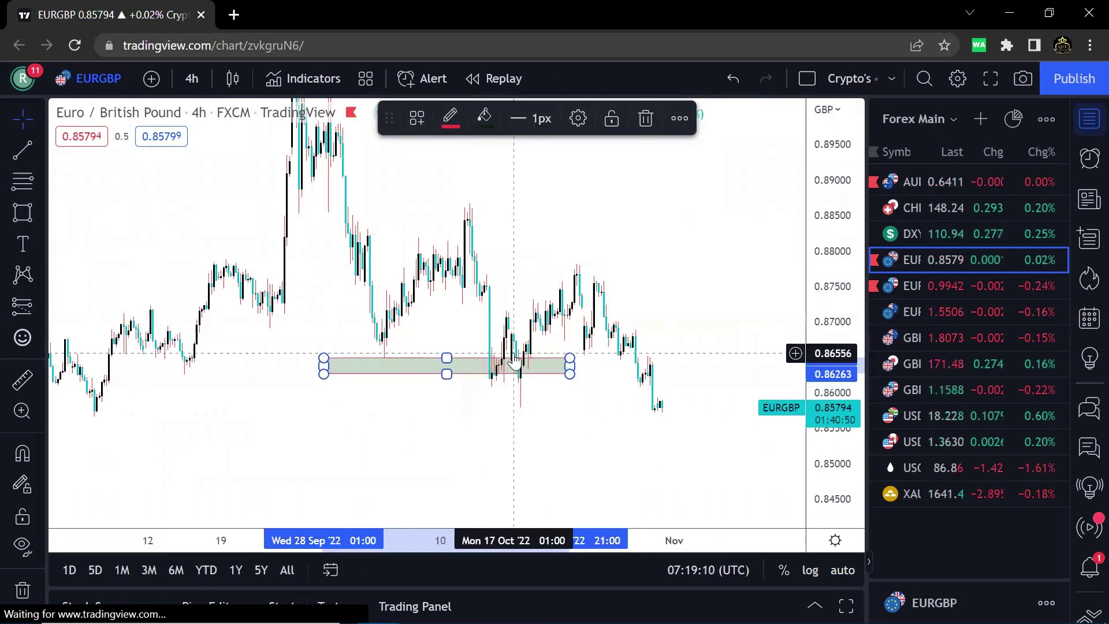
pyautogui.click(646, 118)
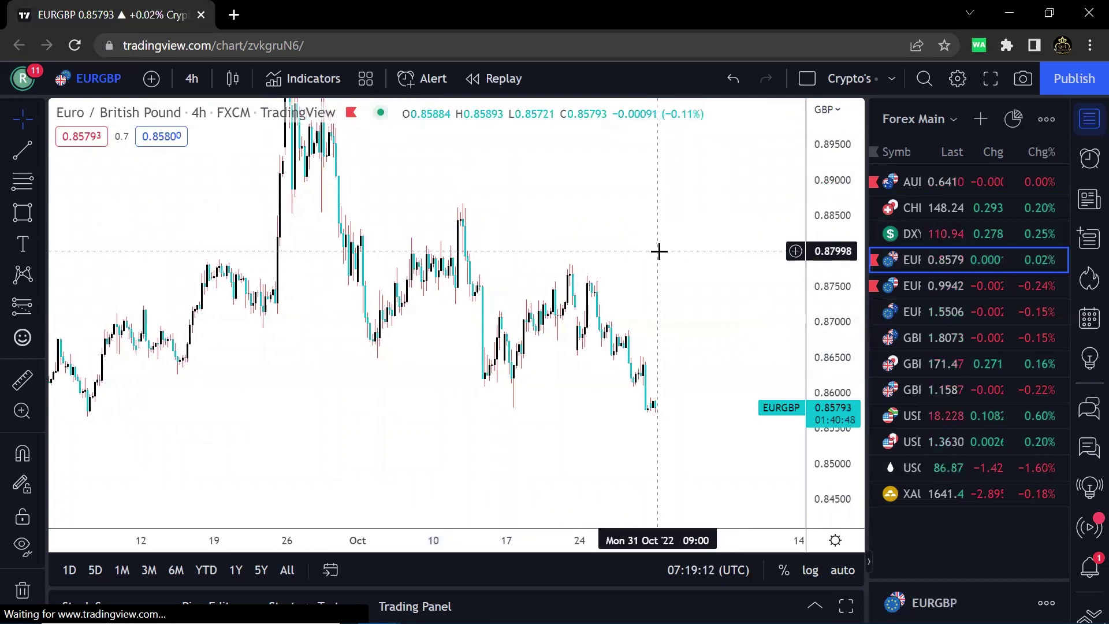
# - Draw a Fibonacci retracement from the mid-October swing high at 0.88695 down to the recent low at about 0.85811
pyautogui.click(22, 181)
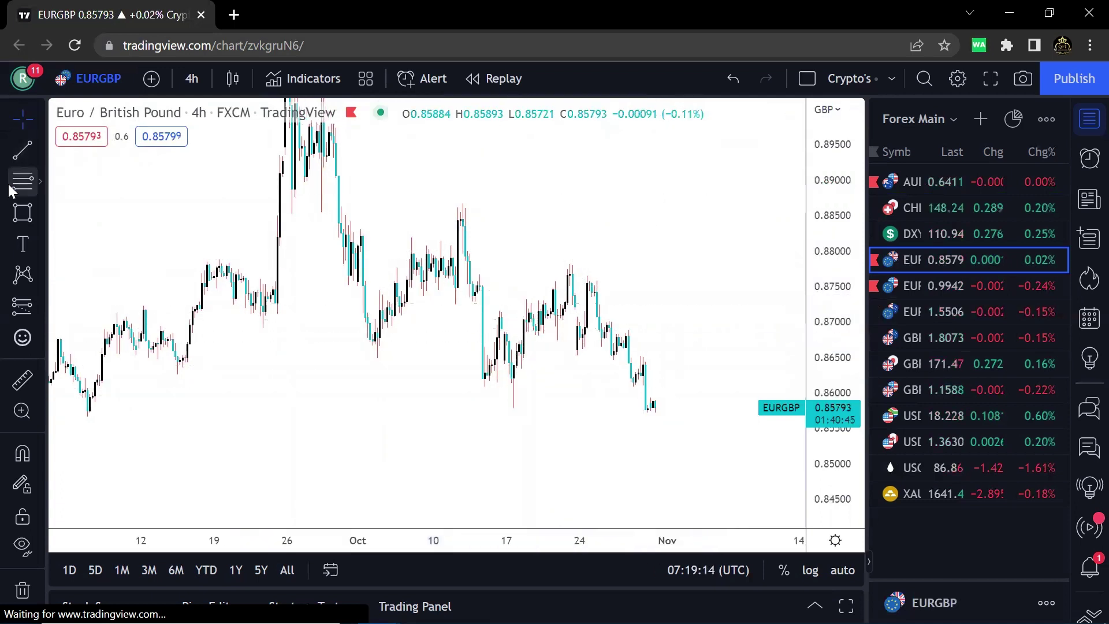
pyautogui.click(435, 202)
pyautogui.click(579, 406)
pyautogui.click(687, 303)
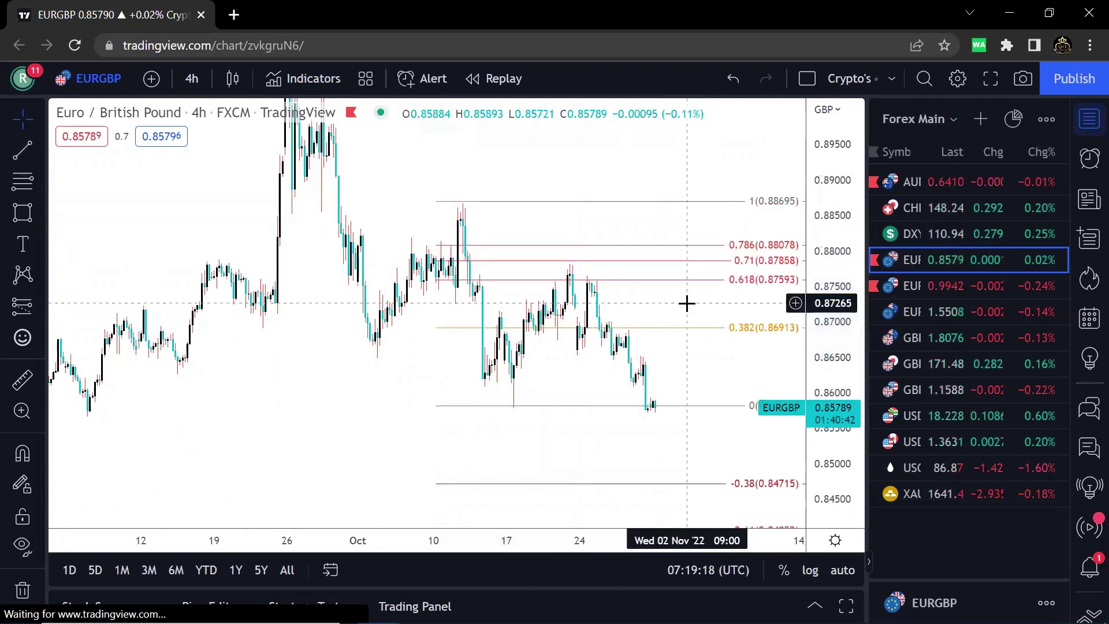
pyautogui.scroll(-2, 686, 302)
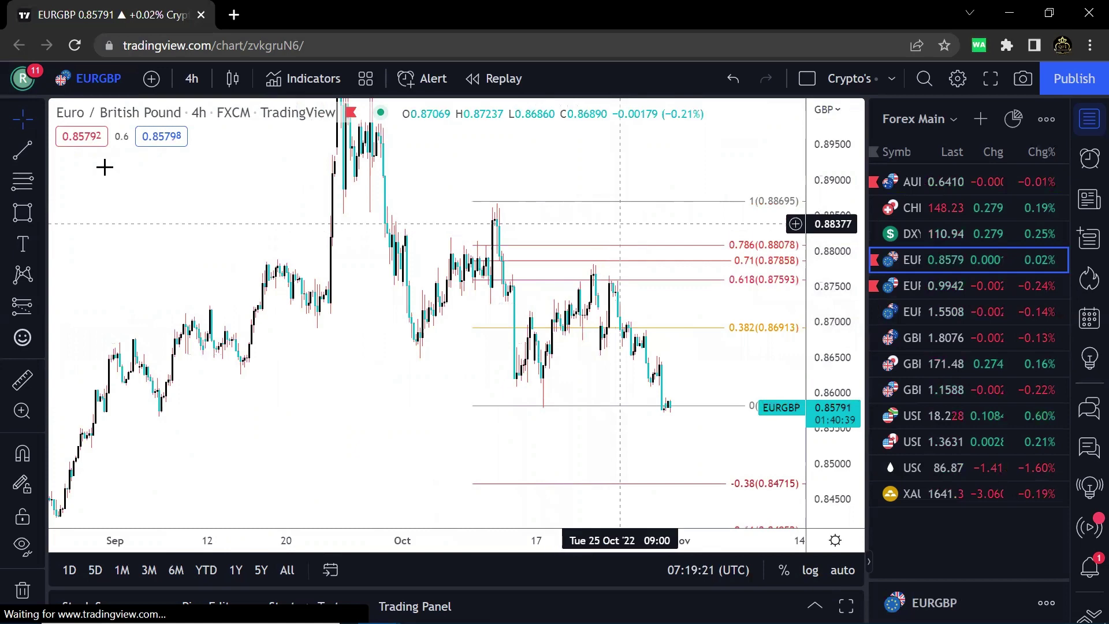
# - Place a horizontal line and adjust it to 0.87827, along the September highs
pyautogui.click(37, 150)
pyautogui.click(104, 324)
pyautogui.click(167, 263)
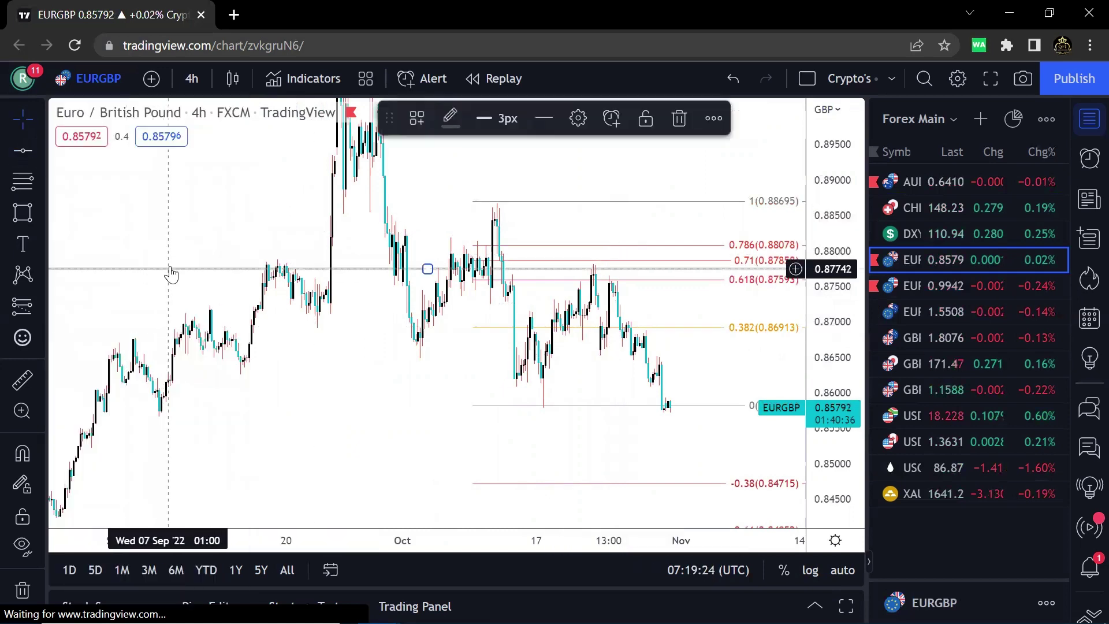
pyautogui.click(180, 223)
pyautogui.moveTo(416, 341); pyautogui.dragTo(100, 421)
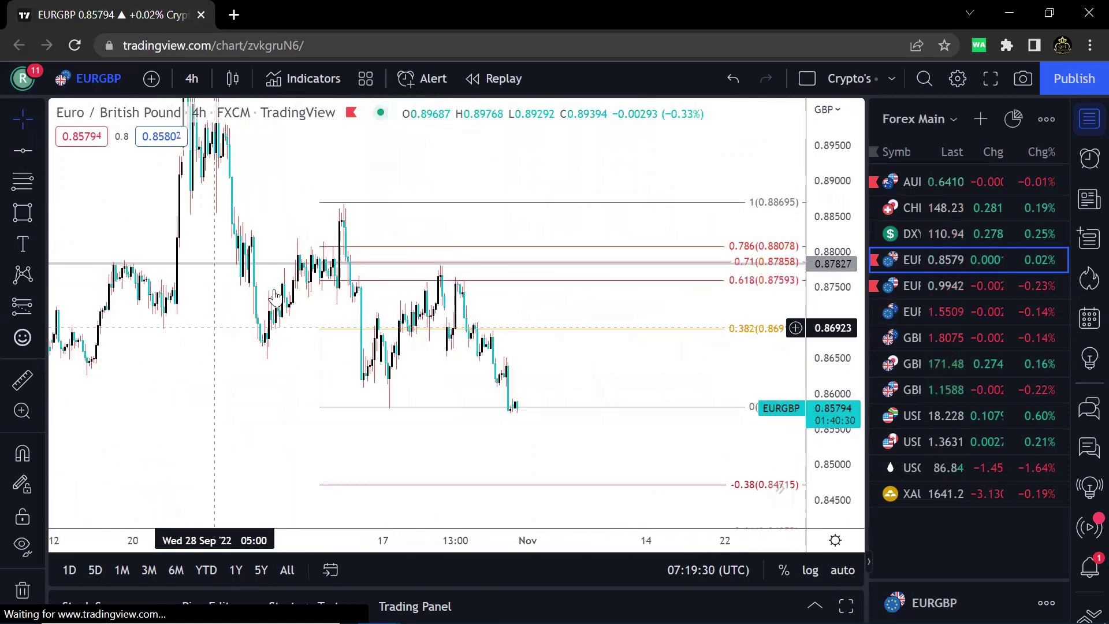
pyautogui.moveTo(601, 292); pyautogui.dragTo(680, 288)
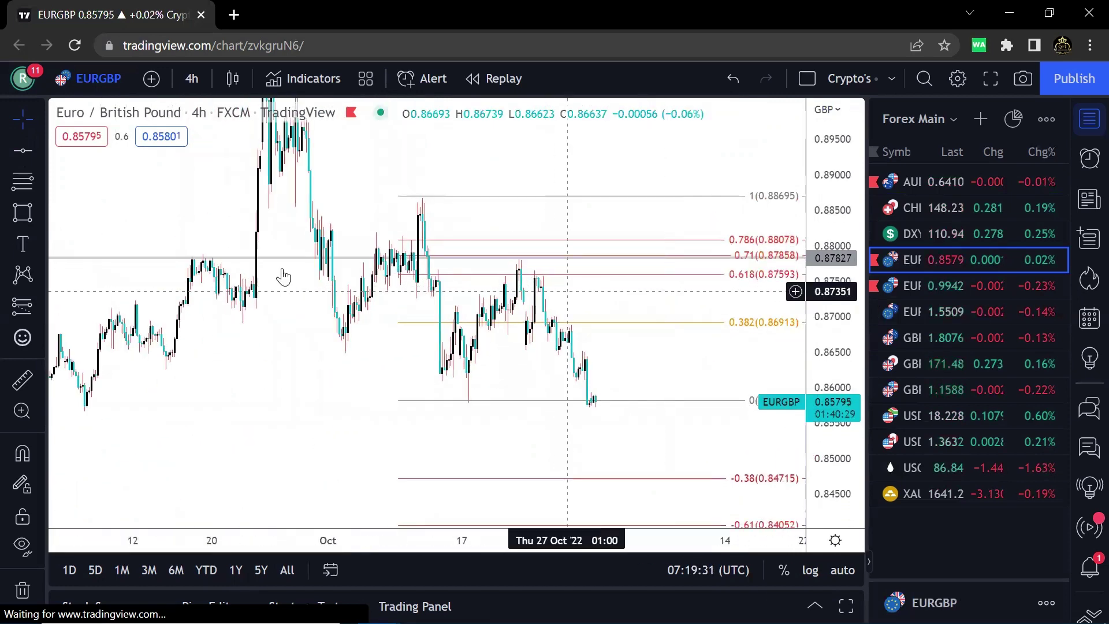
# - Mark the start of the sharp 13 Oct '22 drop at about 0.87583 with a small circle
pyautogui.click(40, 216)
pyautogui.click(96, 319)
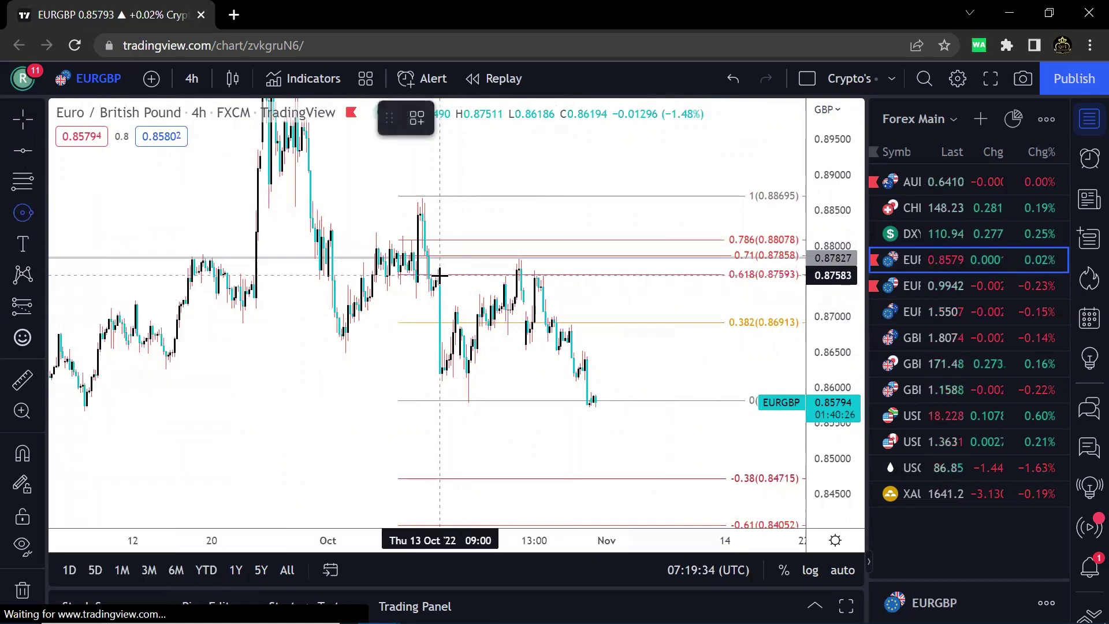
pyautogui.click(440, 277)
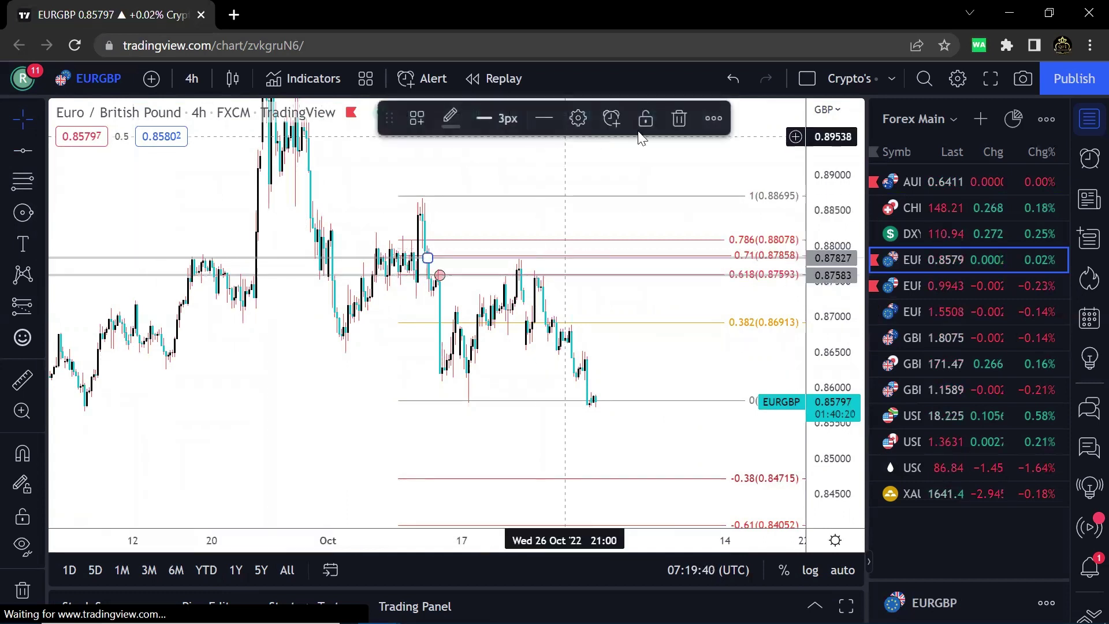
# - Draw a rectangle zone between the 0.618 and 0.71 Fibonacci levels above the circled point, and delete the retracement
pyautogui.click(38, 211)
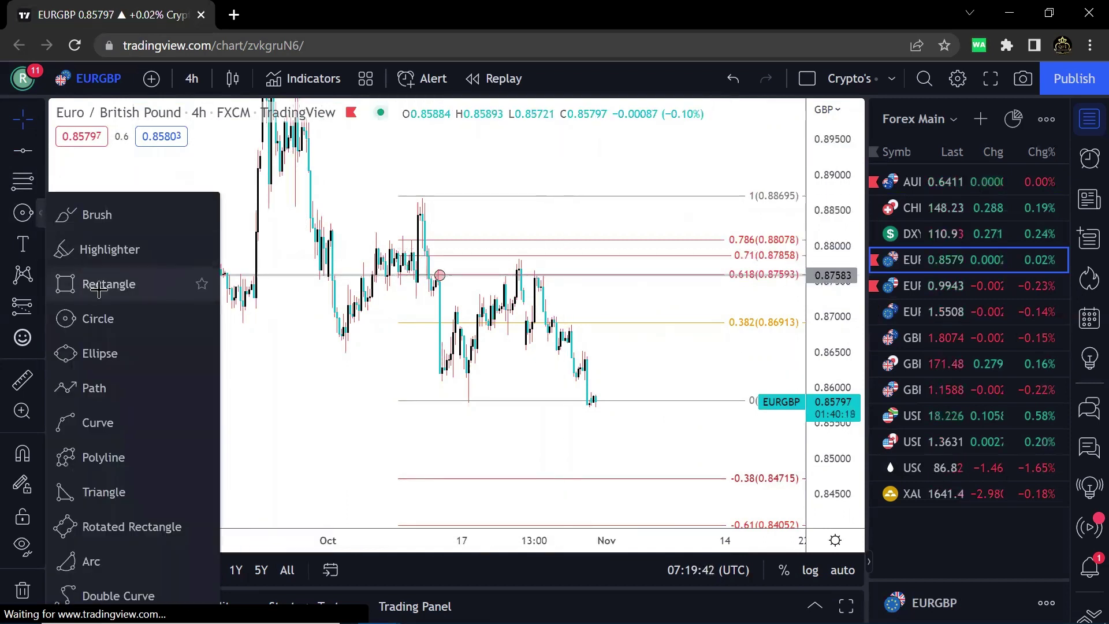
pyautogui.click(100, 286)
pyautogui.moveTo(419, 276)
pyautogui.mouseDown()
pyautogui.moveTo(622, 238)
pyautogui.moveTo(623, 253)
pyautogui.mouseUp()
pyautogui.click(693, 235)
pyautogui.click(743, 236)
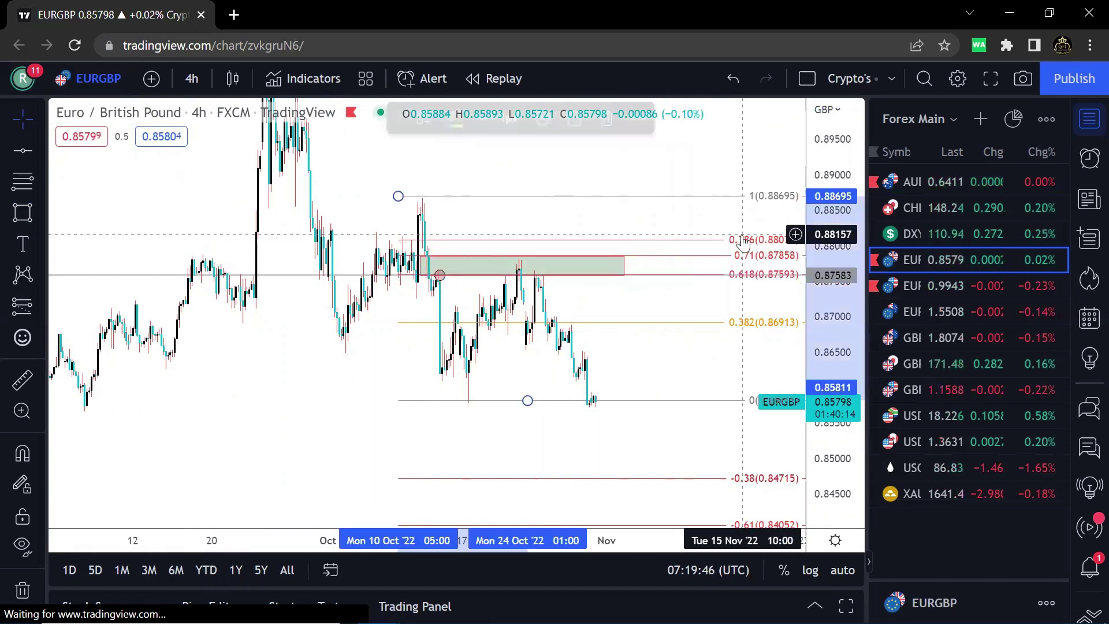
pyautogui.click(613, 120)
# - Compare the zone with a wider Fibonacci retracement from 0.90650 down to about 0.85767, and delete that retracement
pyautogui.moveTo(639, 169); pyautogui.dragTo(634, 250)
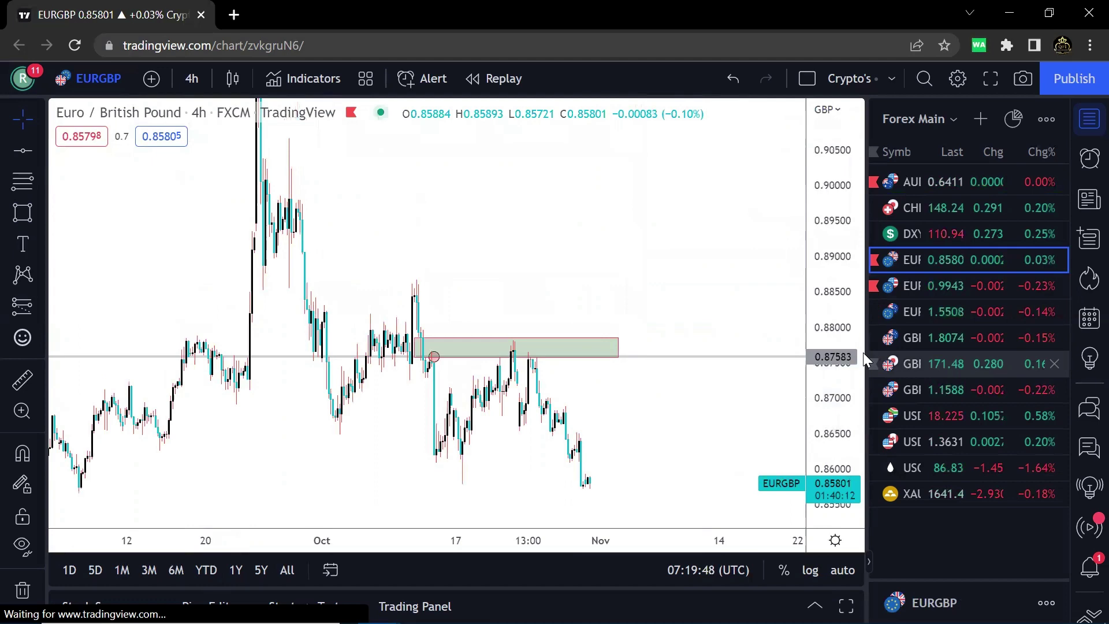
pyautogui.moveTo(836, 352); pyautogui.dragTo(836, 384)
pyautogui.click(26, 181)
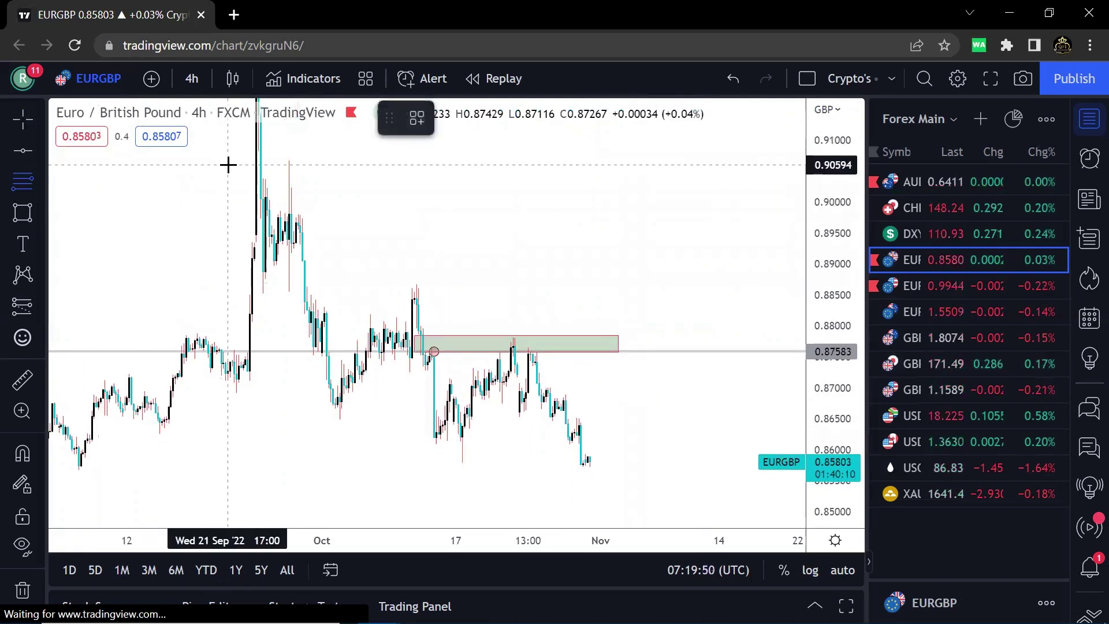
pyautogui.click(234, 161)
pyautogui.click(625, 464)
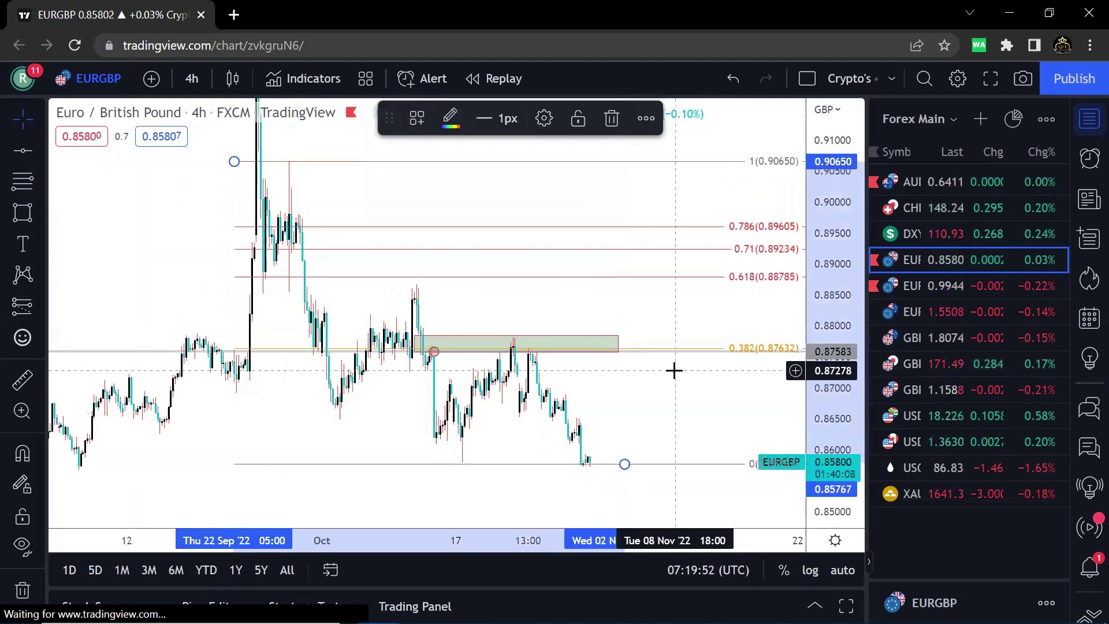
pyautogui.moveTo(674, 415); pyautogui.dragTo(645, 395)
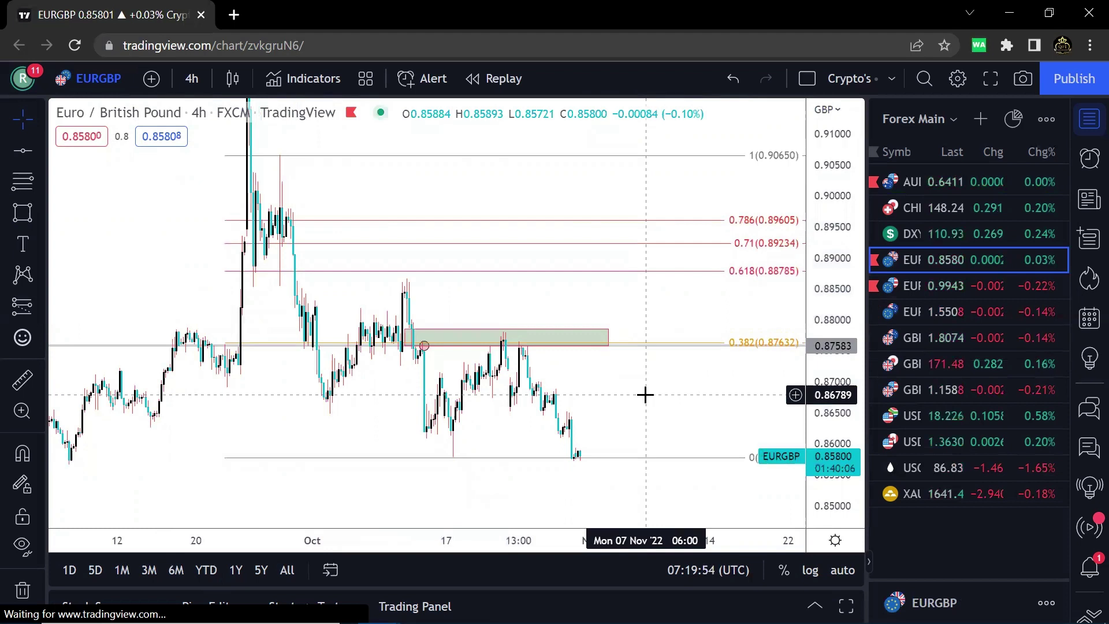
pyautogui.scroll(1, 645, 395)
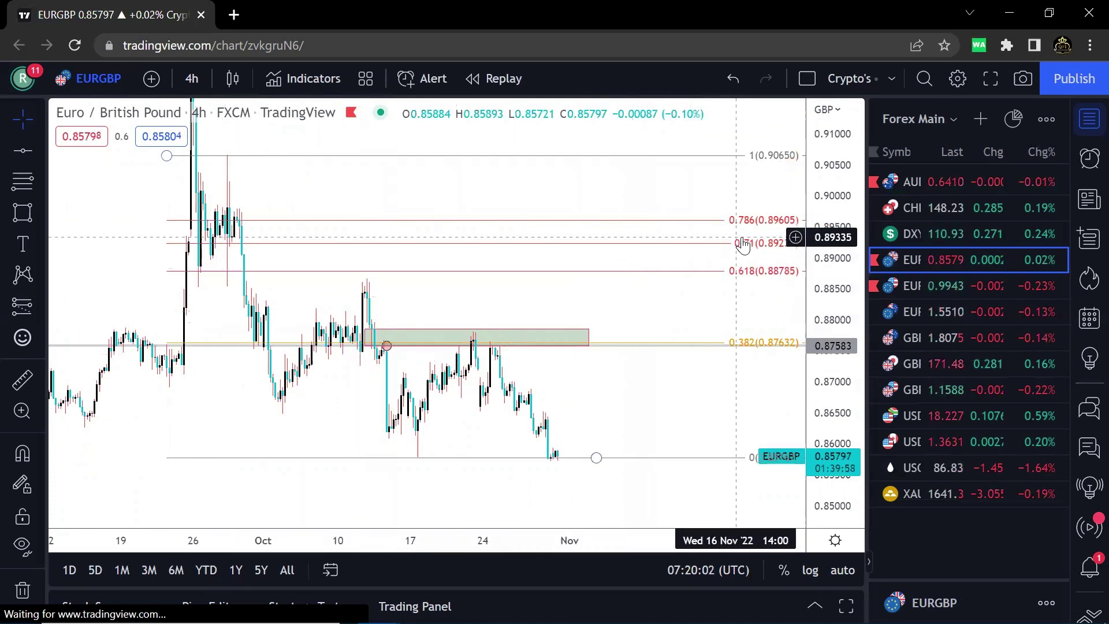
pyautogui.click(624, 155)
pyautogui.click(612, 118)
pyautogui.moveTo(638, 248); pyautogui.dragTo(705, 171)
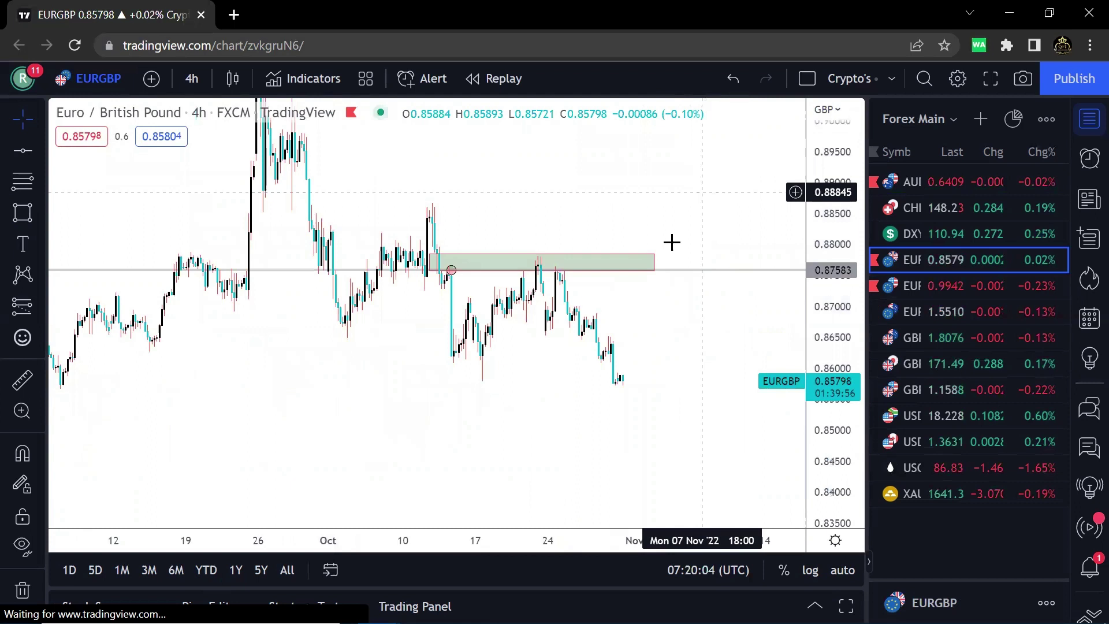
pyautogui.scroll(3, 647, 260)
pyautogui.moveTo(827, 414); pyautogui.dragTo(830, 361)
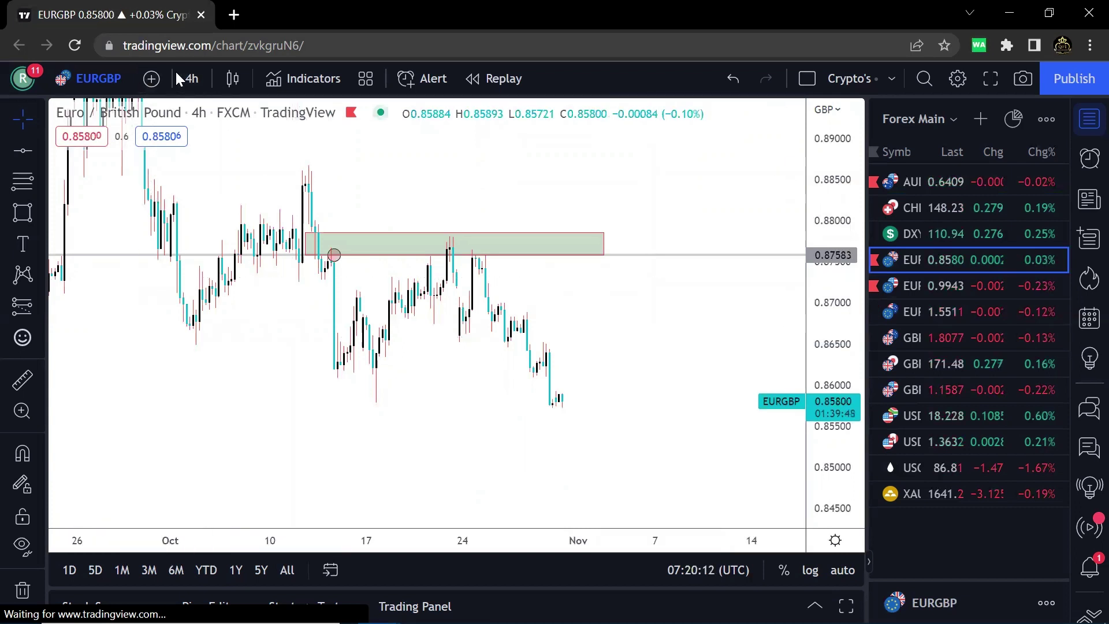
pyautogui.scroll(1, 643, 315)
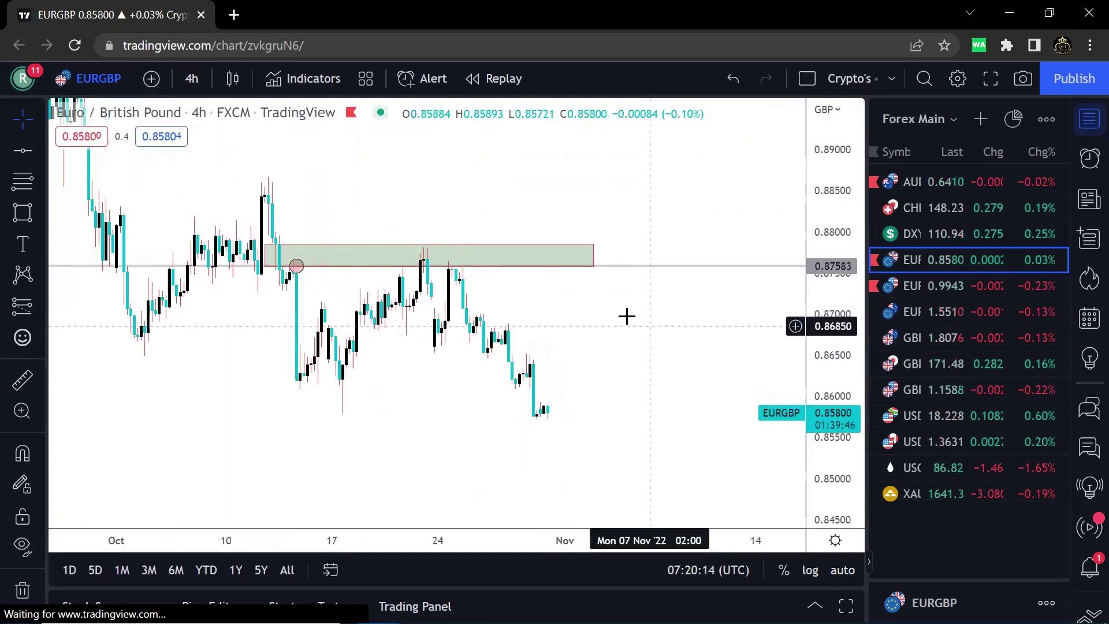
# - Mark the 20 Oct '22 swing high, just below the 0.87583 line, with a small circle
pyautogui.click(38, 215)
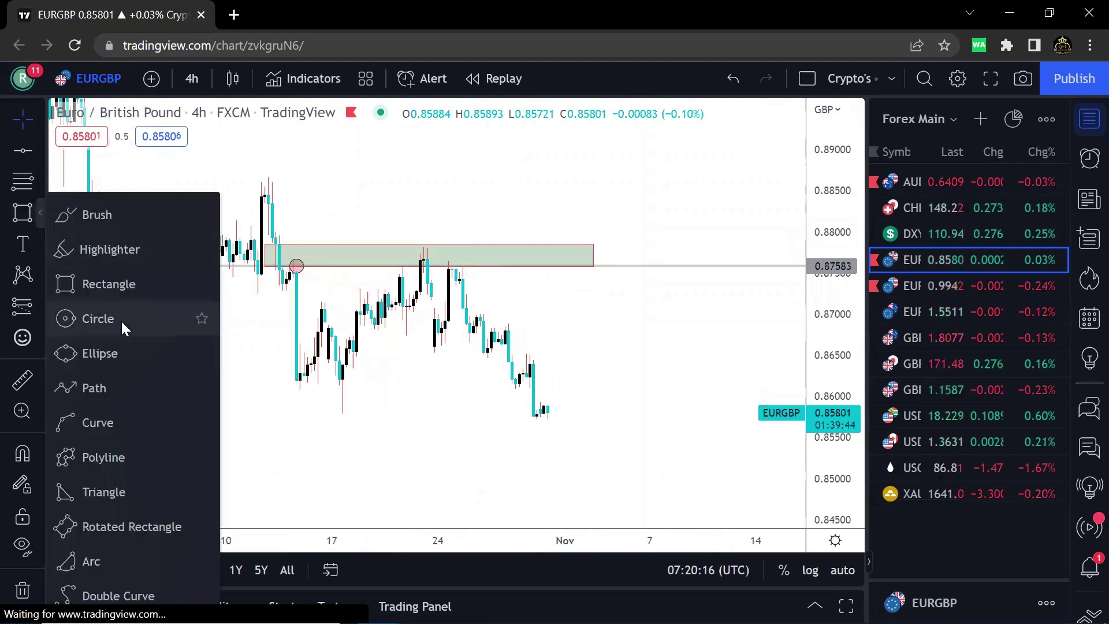
pyautogui.click(120, 320)
pyautogui.click(402, 270)
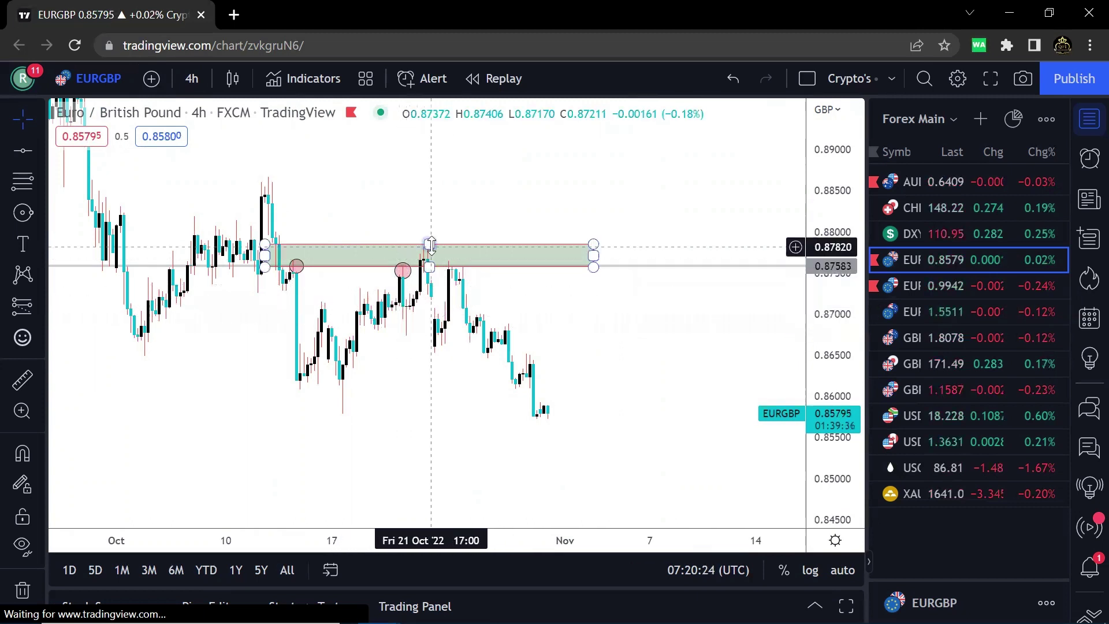
pyautogui.moveTo(538, 315); pyautogui.dragTo(525, 314)
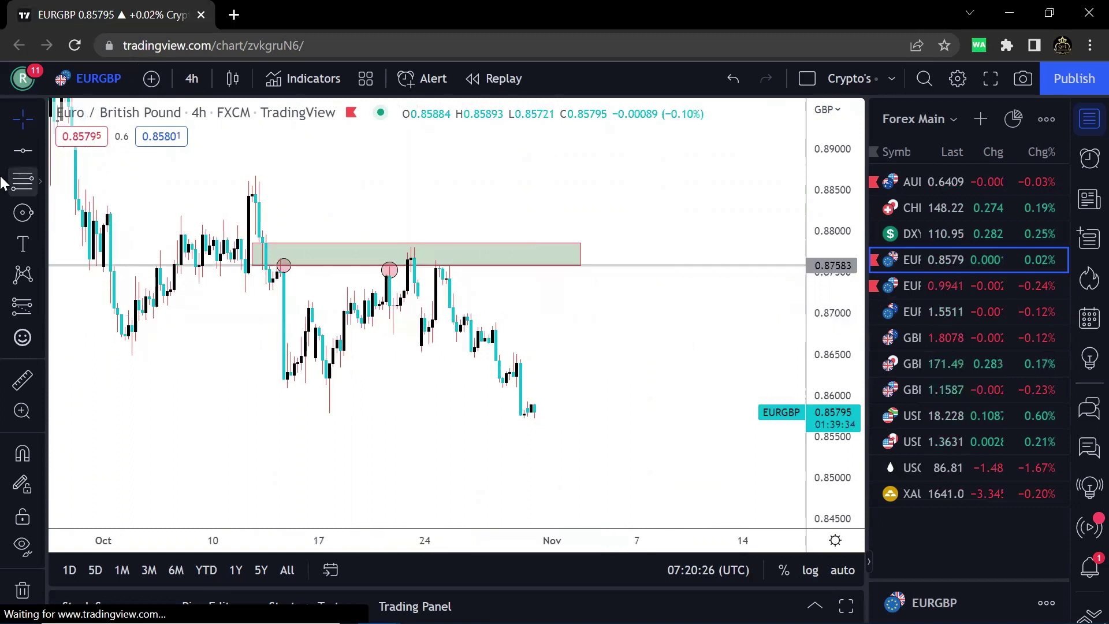
# - Check the zone against a Fibonacci retracement from 0.88652 down to the late-October lows, and delete that retracement
pyautogui.click(221, 177)
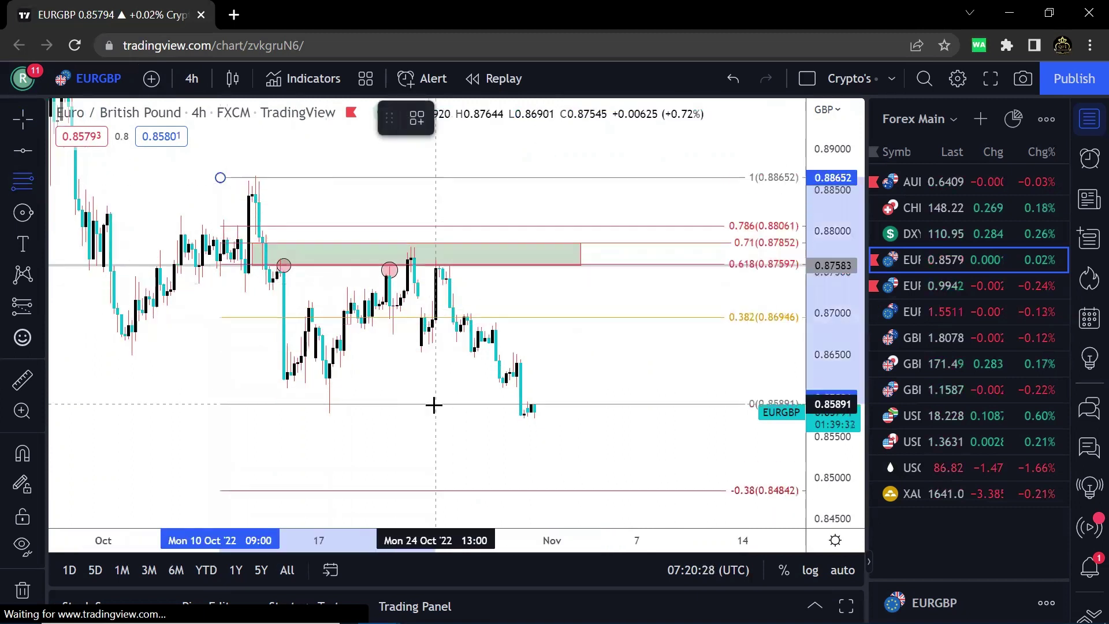
pyautogui.click(435, 418)
pyautogui.press('Delete')
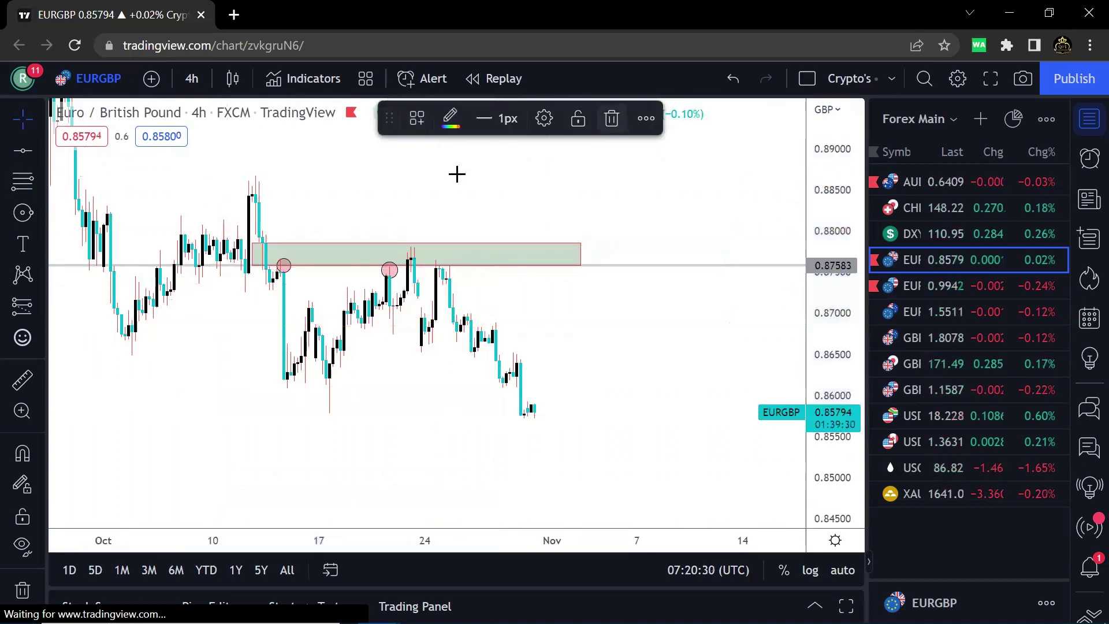
# - Place a short position at the second circle with entry 0.87598, stop 0.87925 above the zone and target 0.85174
pyautogui.click(40, 306)
pyautogui.click(69, 321)
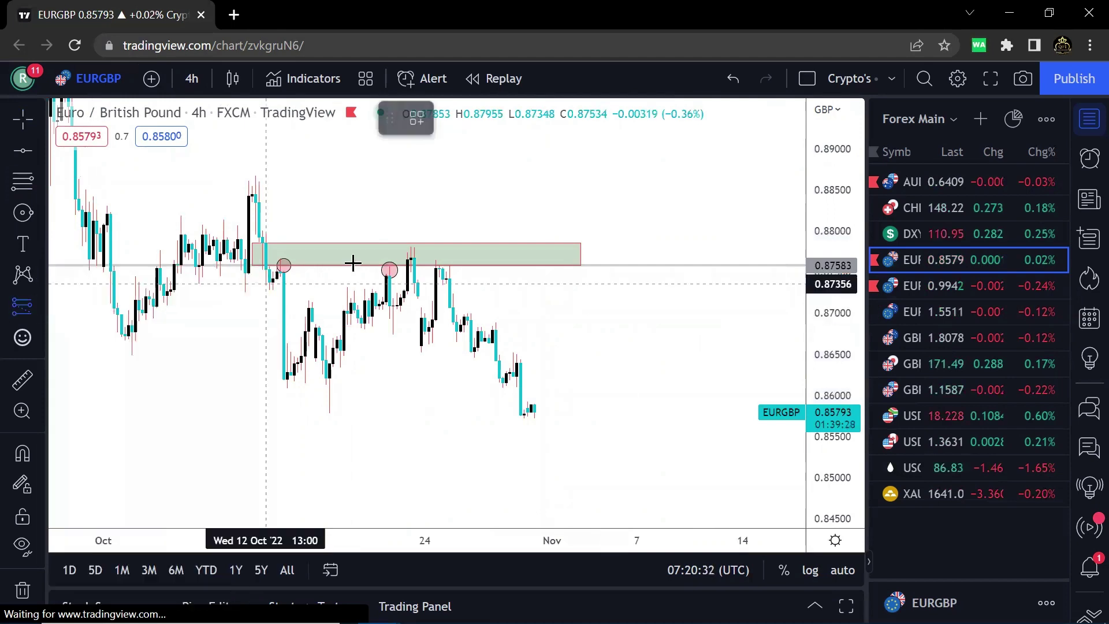
pyautogui.click(393, 265)
pyautogui.moveTo(391, 186); pyautogui.dragTo(392, 242)
pyautogui.moveTo(572, 327); pyautogui.dragTo(584, 263)
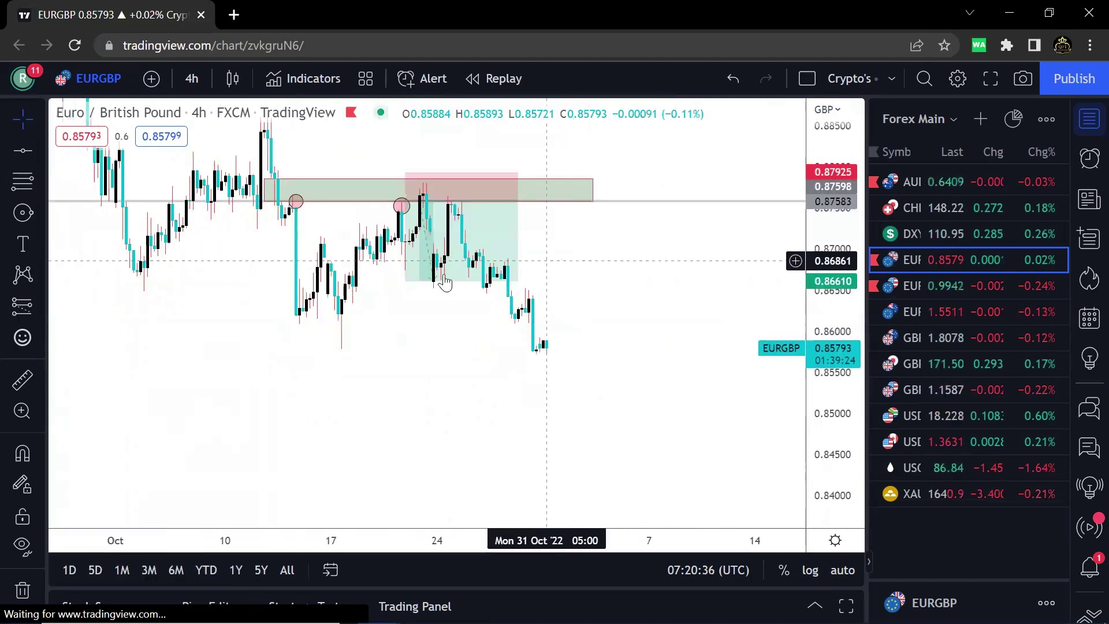
pyautogui.moveTo(405, 282); pyautogui.dragTo(404, 398)
pyautogui.moveTo(600, 286); pyautogui.dragTo(638, 335)
pyautogui.scroll(1, 540, 304)
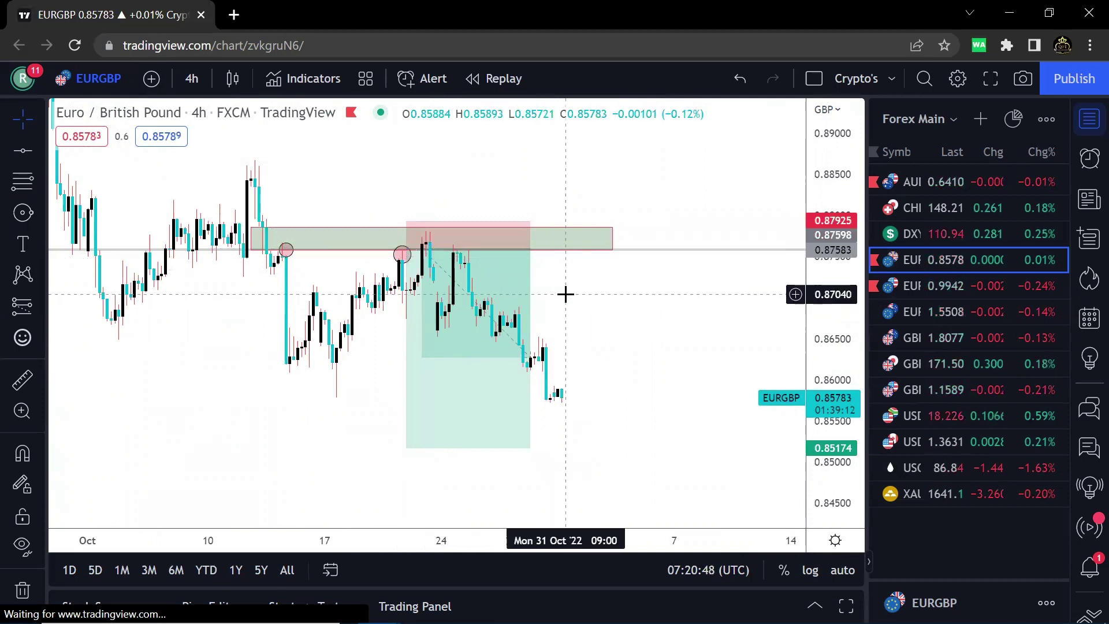
pyautogui.moveTo(585, 287); pyautogui.dragTo(595, 296)
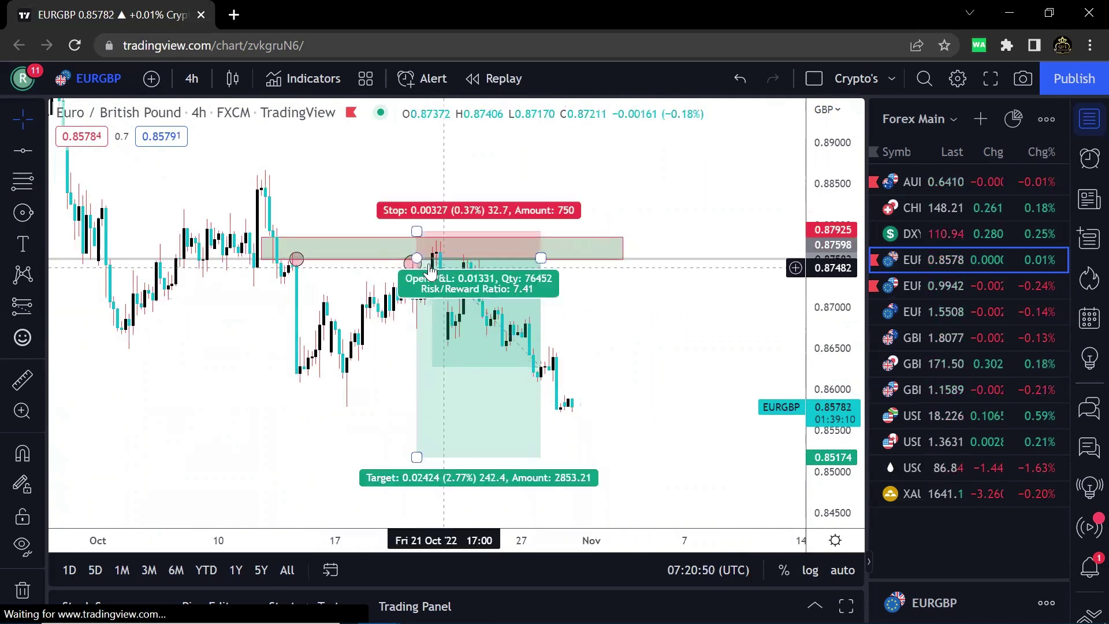
pyautogui.click(434, 261)
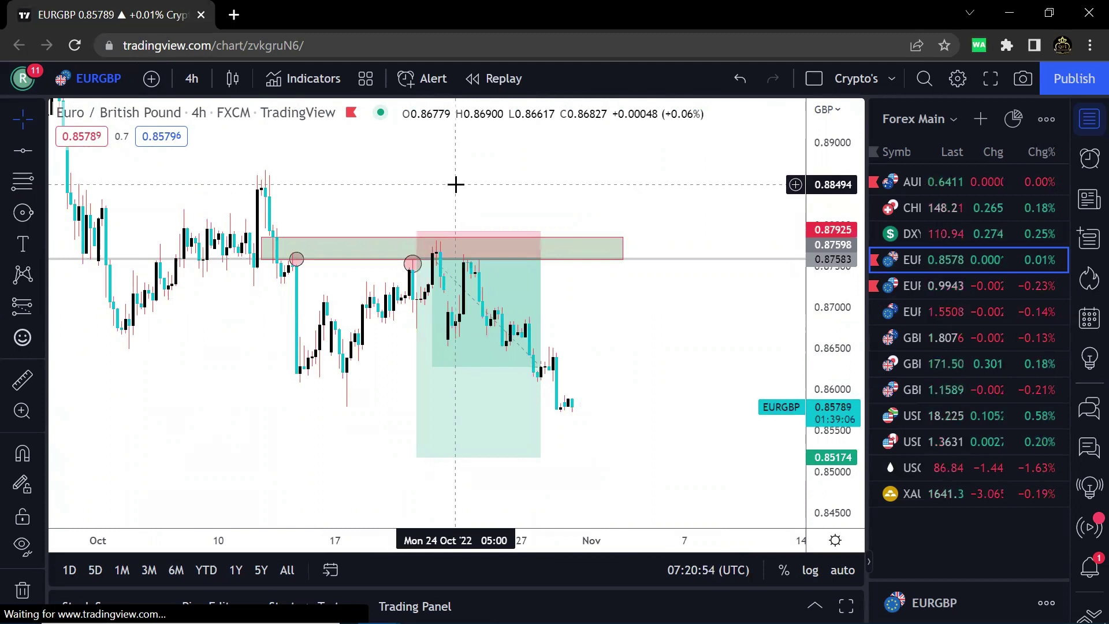
pyautogui.moveTo(616, 312); pyautogui.dragTo(609, 287)
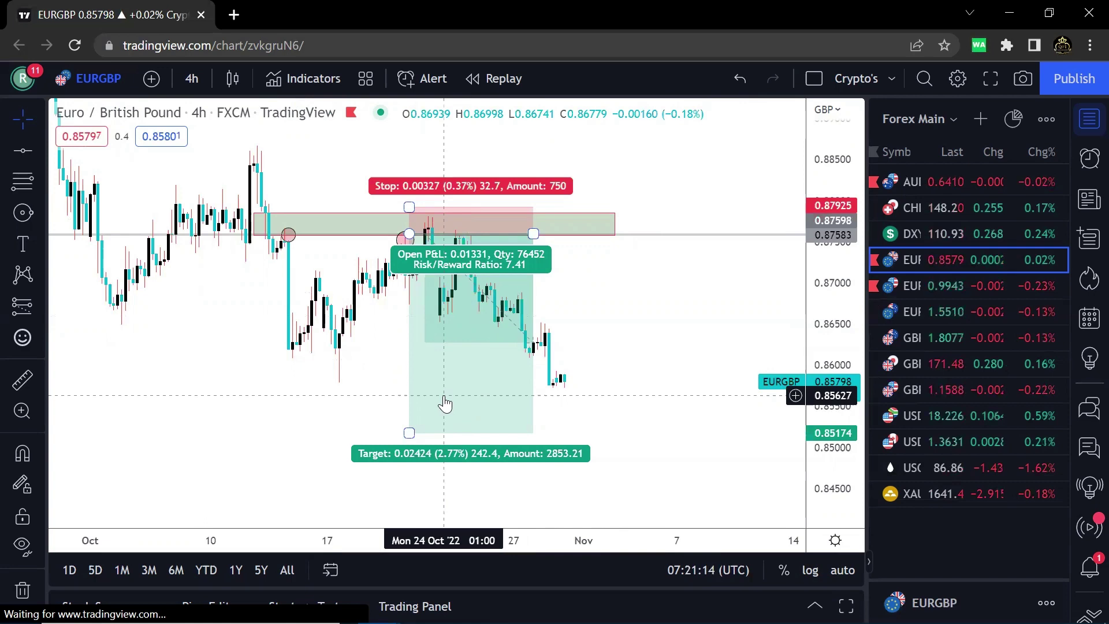
pyautogui.moveTo(631, 312); pyautogui.dragTo(671, 292)
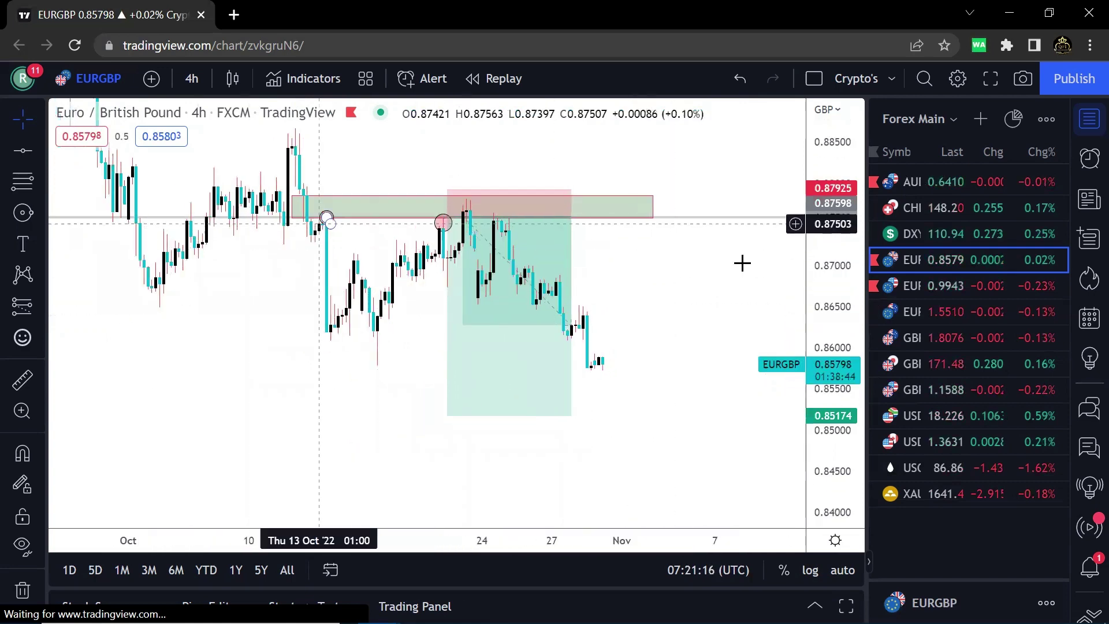
# - Draw a thin rectangle around 0.8675 across the candles below the short entry, and delete that rectangle
pyautogui.click(42, 215)
pyautogui.click(100, 281)
pyautogui.click(366, 291)
pyautogui.click(490, 299)
pyautogui.click(644, 288)
pyautogui.scroll(4, 658, 281)
pyautogui.click(382, 248)
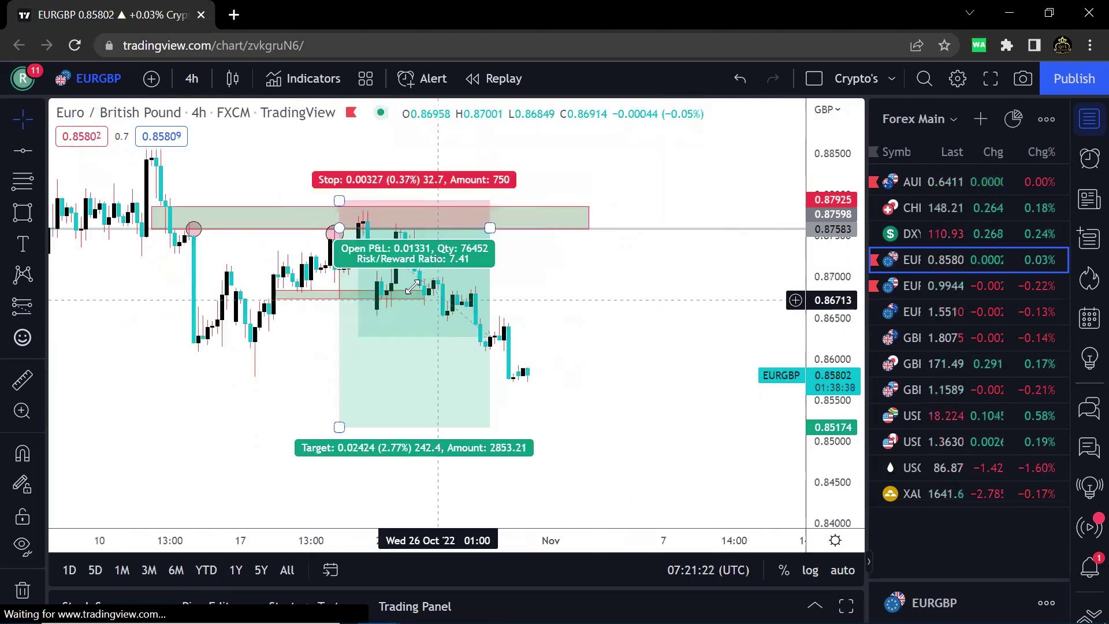
pyautogui.click(320, 300)
pyautogui.click(645, 118)
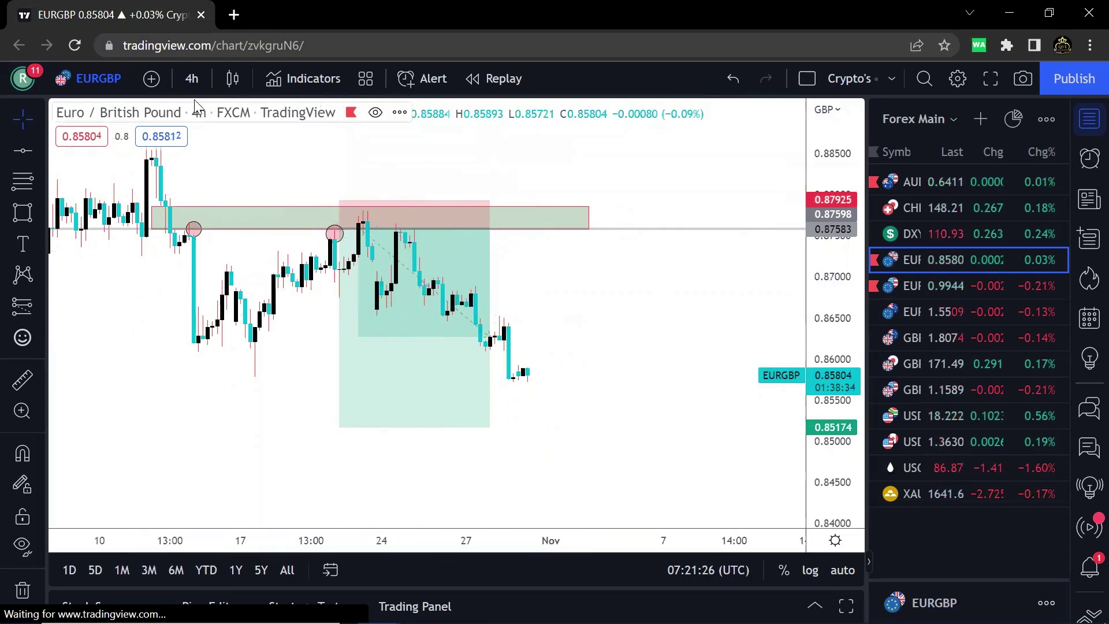
# - Switch the EURGBP chart to the 1-hour timeframe and refit the price scale around the late-October highs
pyautogui.click(191, 78)
pyautogui.click(206, 328)
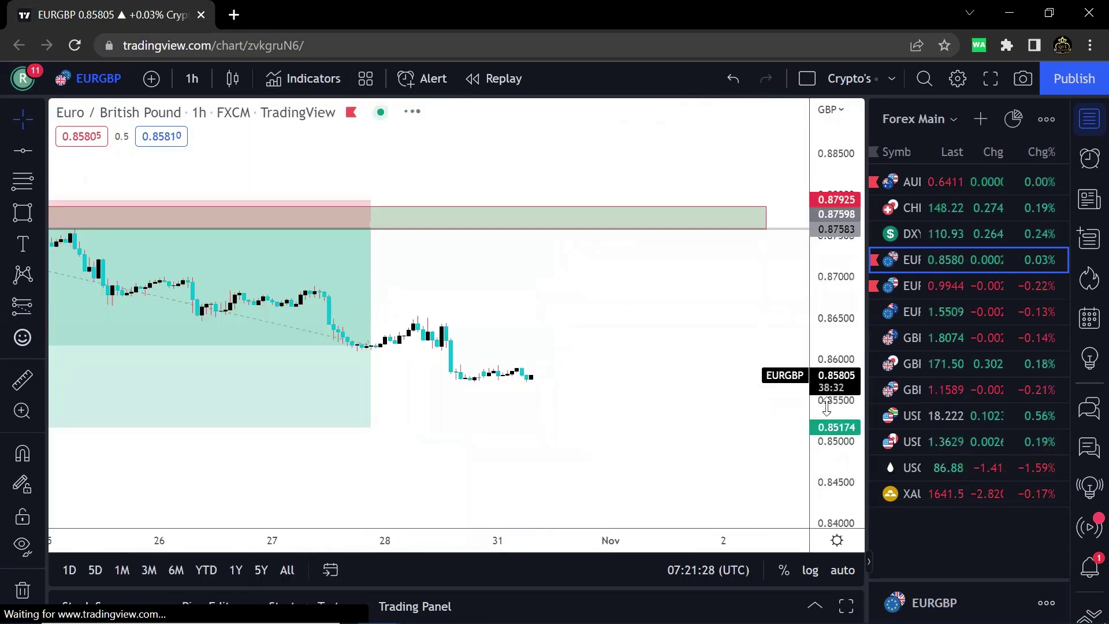
pyautogui.doubleClick(827, 408)
pyautogui.scroll(-3, 653, 184)
pyautogui.moveTo(651, 282); pyautogui.dragTo(725, 397)
# - Draw a Fibonacci retracement from the 21 Oct high at 0.87808 down to 0.86546
pyautogui.click(24, 181)
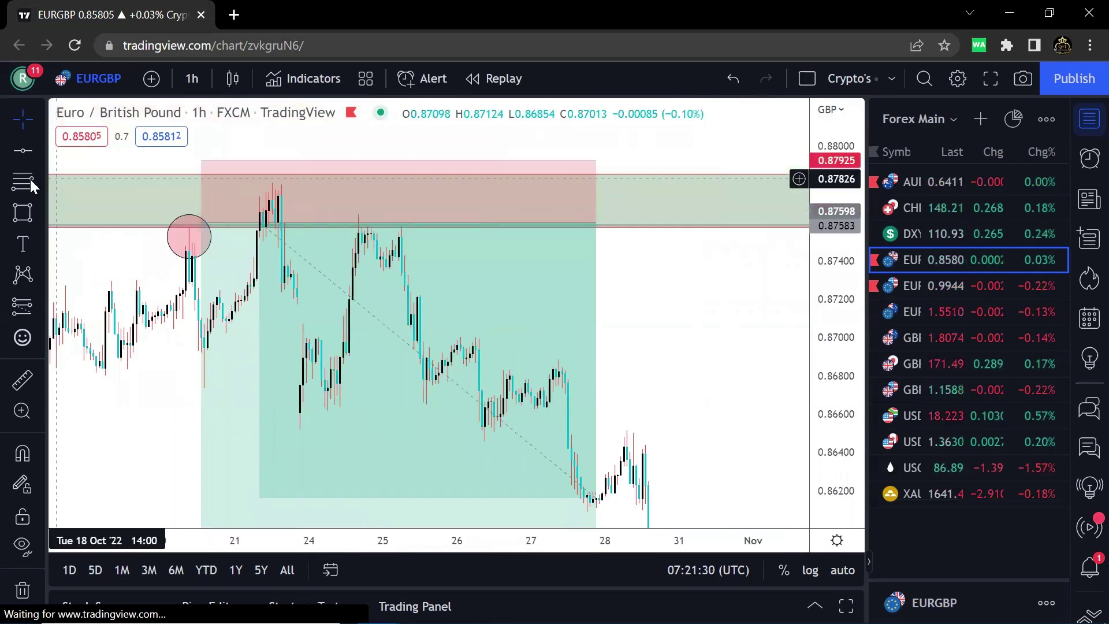
pyautogui.click(198, 182)
pyautogui.click(568, 424)
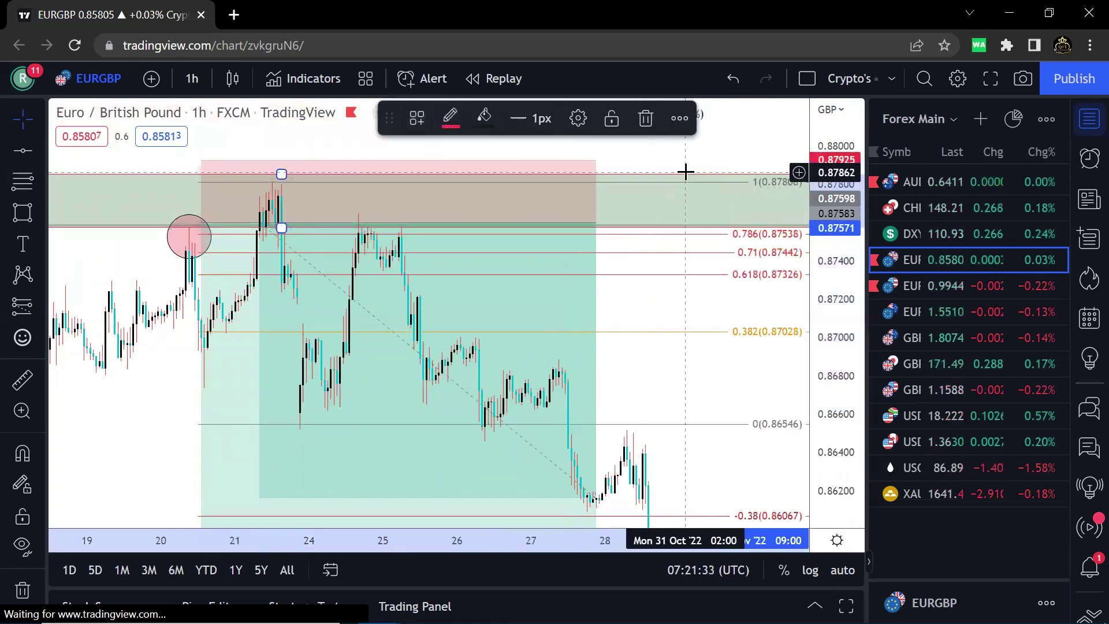
# - Delete the rectangle zone and the short position from the 1-hour chart
pyautogui.click(642, 118)
pyautogui.click(588, 168)
pyautogui.click(618, 119)
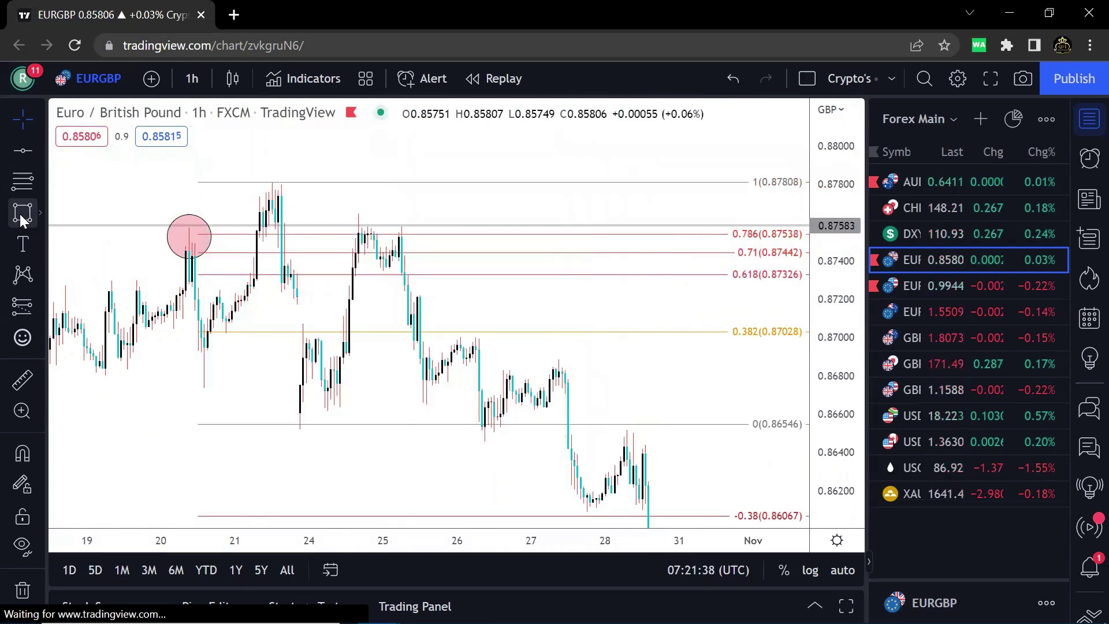
# - Circle the 21 Oct peak at 0.87808 and the lower 24 Oct peak near the 0.786 Fibonacci level
pyautogui.click(42, 318)
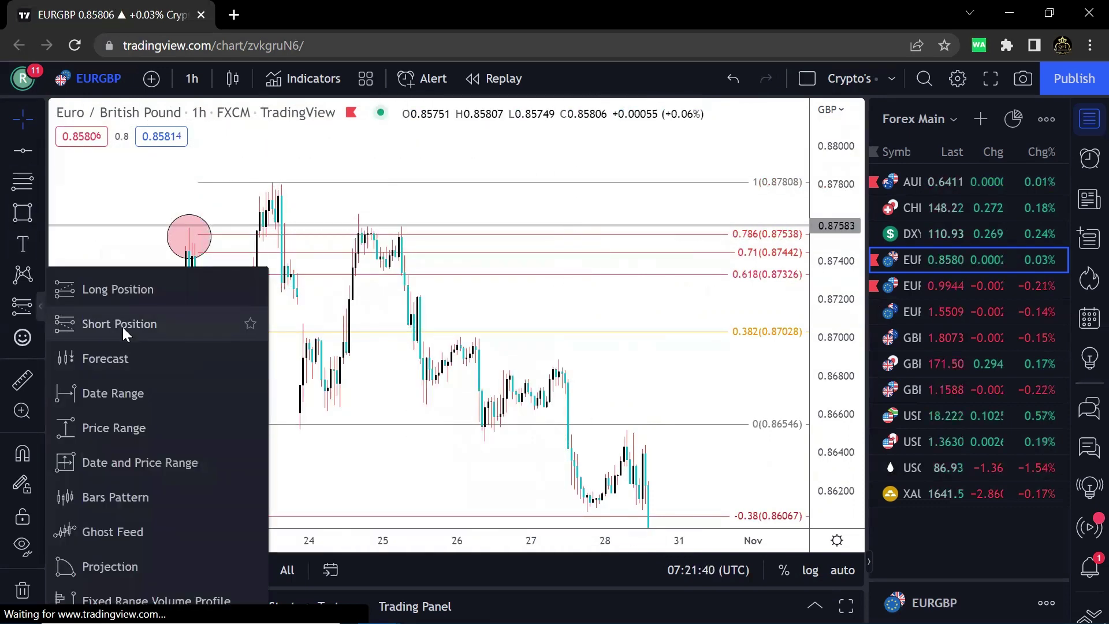
pyautogui.click(118, 325)
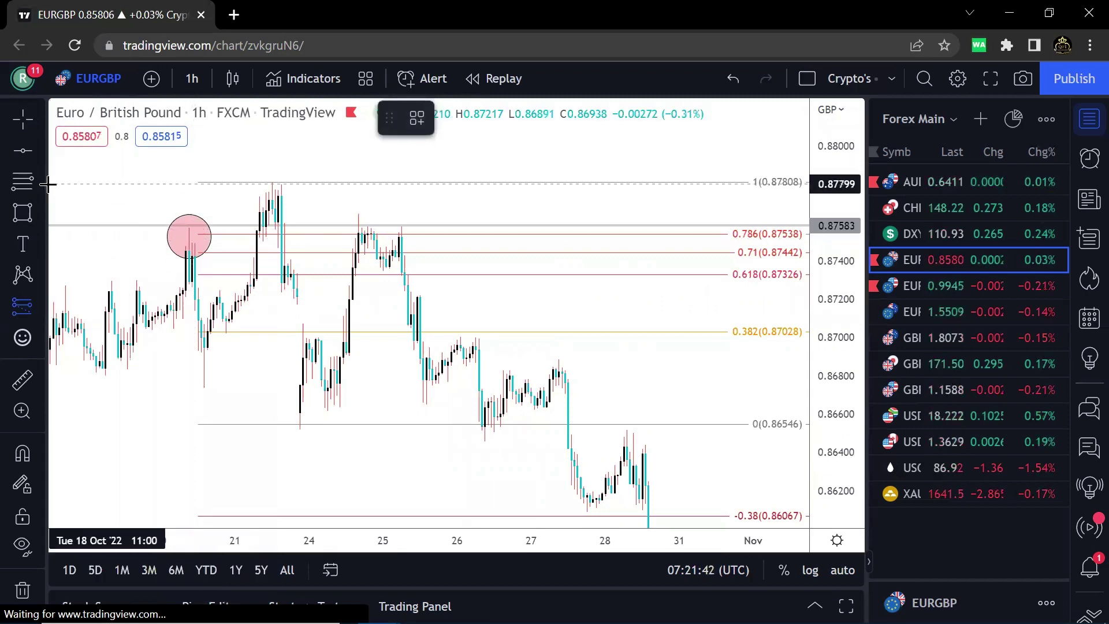
pyautogui.click(42, 216)
pyautogui.click(104, 315)
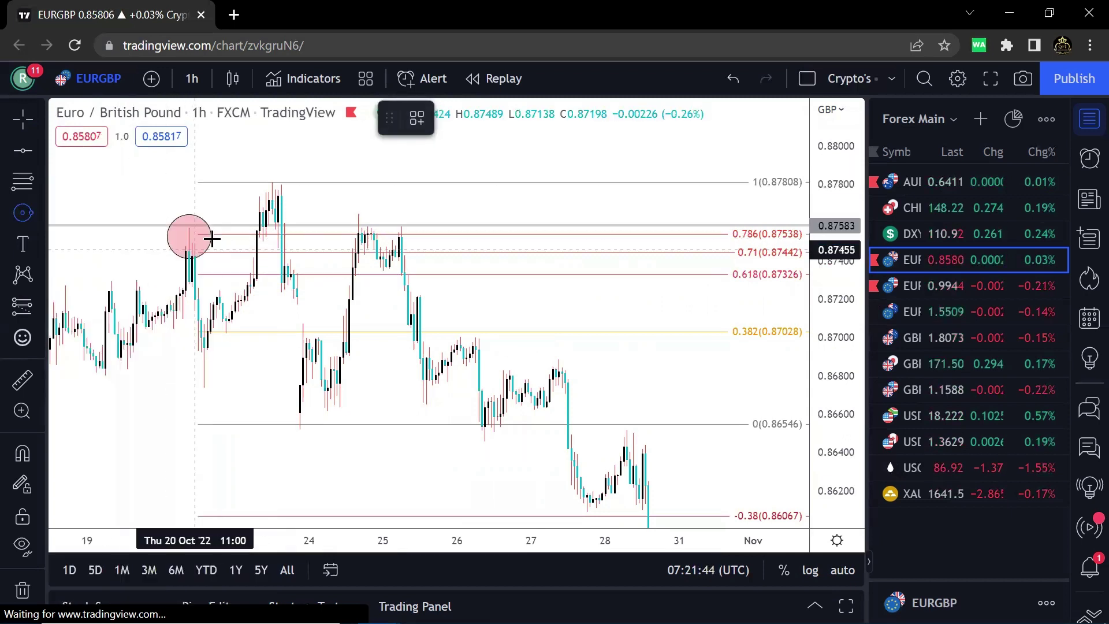
pyautogui.click(278, 195)
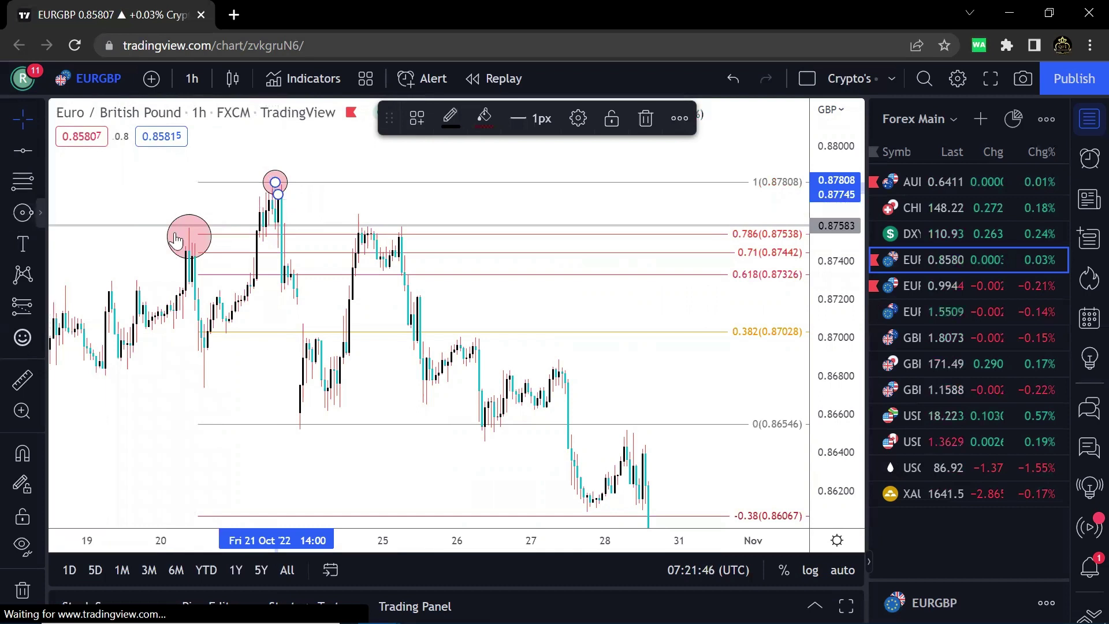
pyautogui.click(22, 213)
pyautogui.click(361, 223)
pyautogui.click(373, 237)
pyautogui.moveTo(408, 216); pyautogui.dragTo(434, 185)
pyautogui.scroll(1, 435, 183)
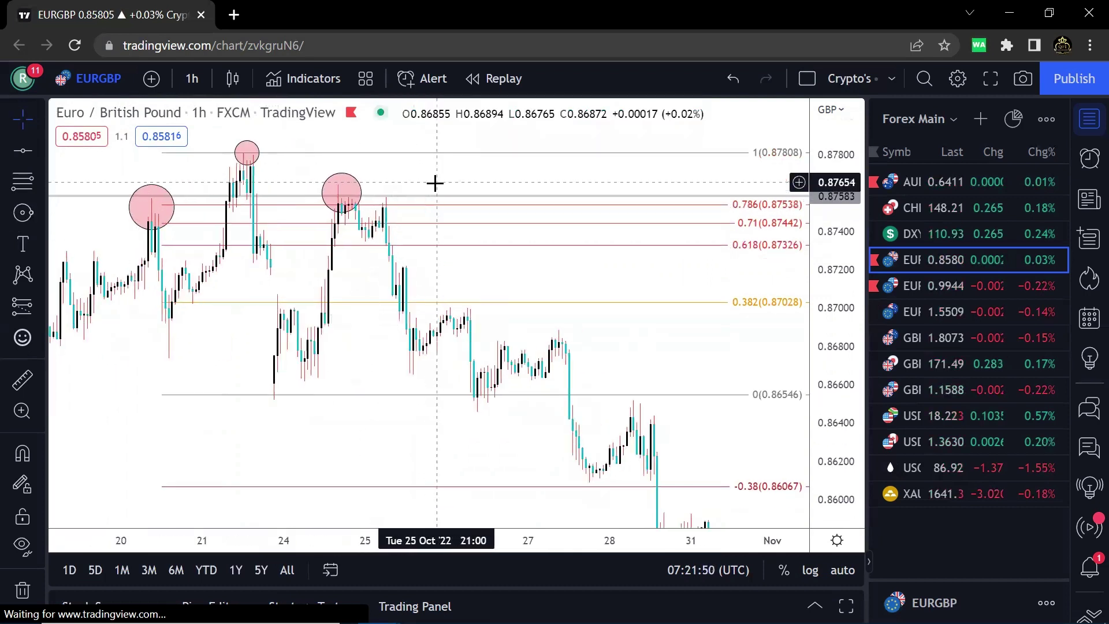
# - Move the horizontal line down to 0.87537, in line with the 0.786 Fibonacci level
pyautogui.scroll(1, 434, 182)
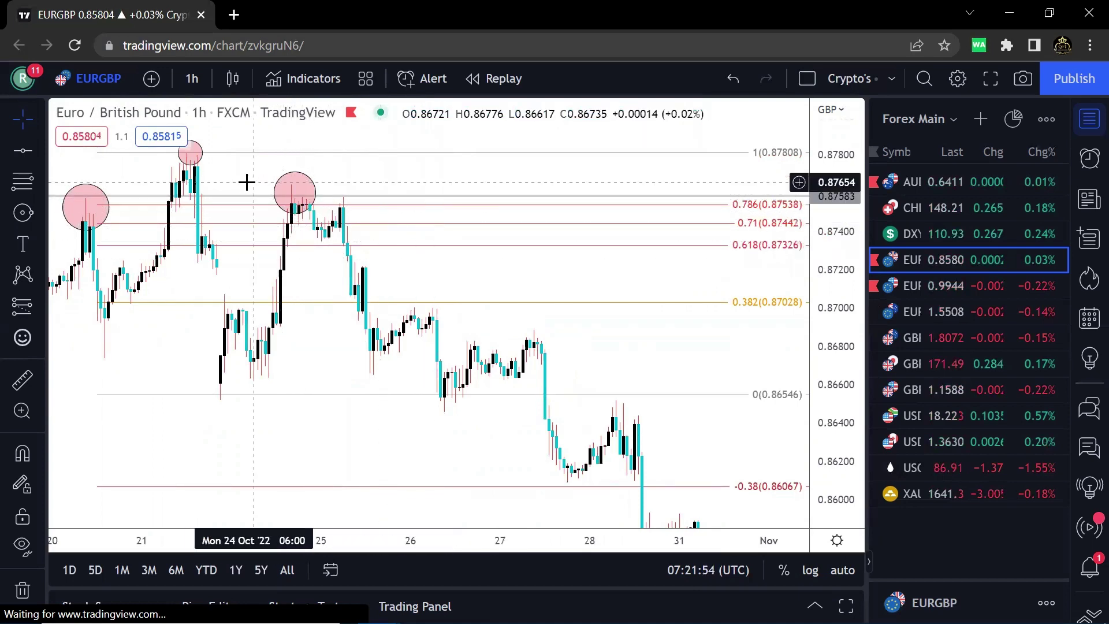
pyautogui.scroll(-2, 246, 182)
pyautogui.moveTo(151, 197); pyautogui.dragTo(151, 204)
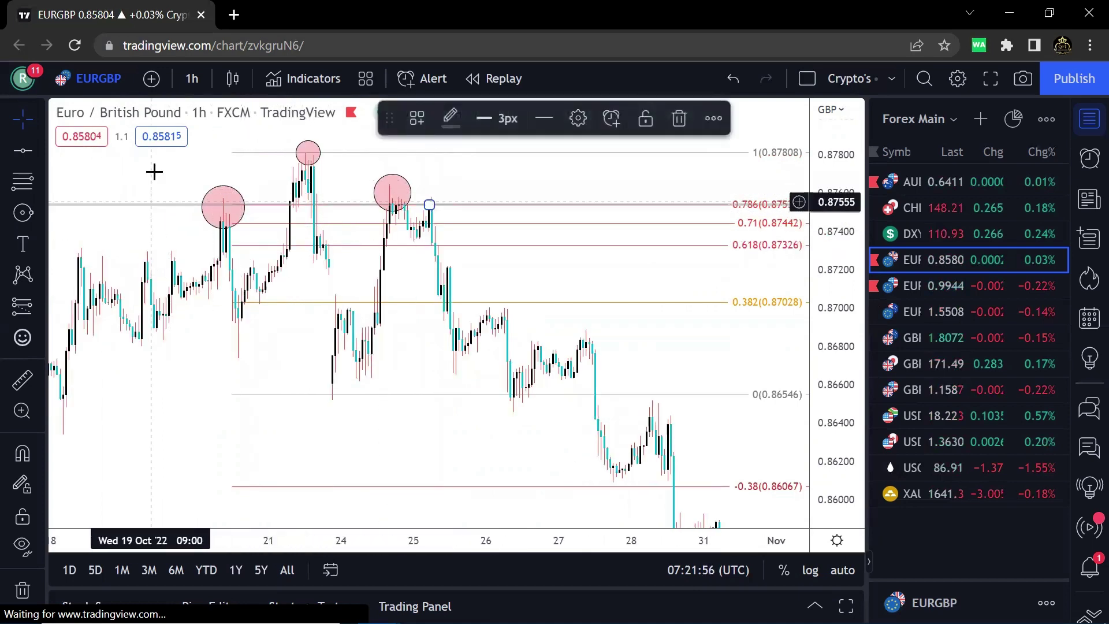
# - Place a short position at the 24 Oct peak with entry 0.87546, stop 0.87844 and target 0.85782 at the -0.61 Fibonacci level
pyautogui.click(41, 309)
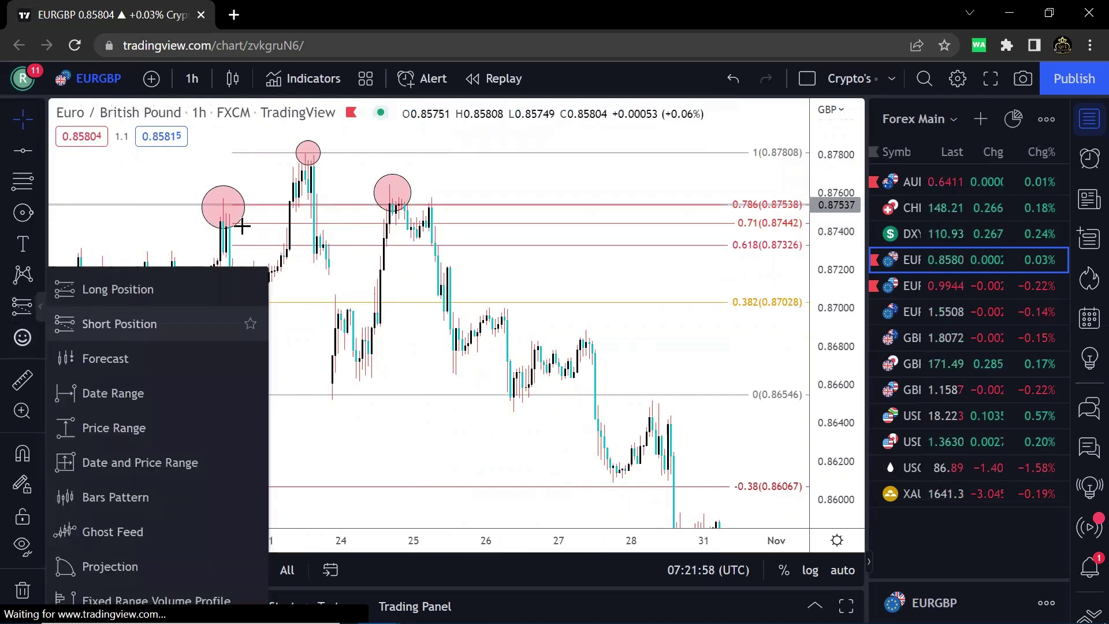
pyautogui.click(119, 324)
pyautogui.click(366, 205)
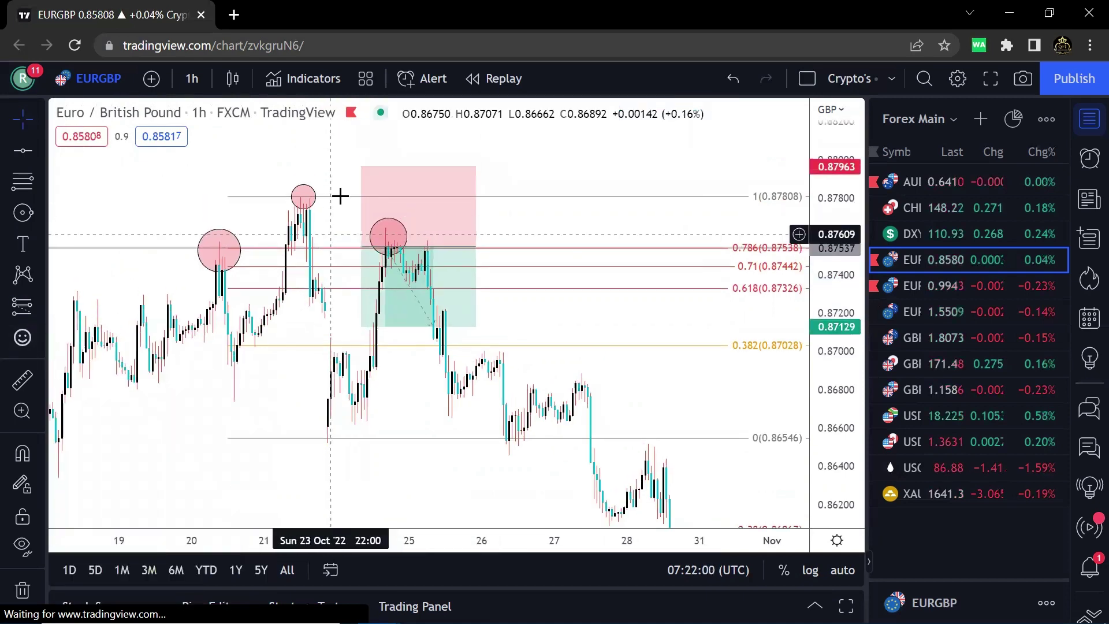
pyautogui.moveTo(364, 181); pyautogui.dragTo(349, 142)
pyautogui.moveTo(370, 283)
pyautogui.mouseDown()
pyautogui.moveTo(371, 322)
pyautogui.moveTo(305, 154)
pyautogui.moveTo(305, 208)
pyautogui.mouseUp()
pyautogui.moveTo(302, 157); pyautogui.dragTo(319, 417)
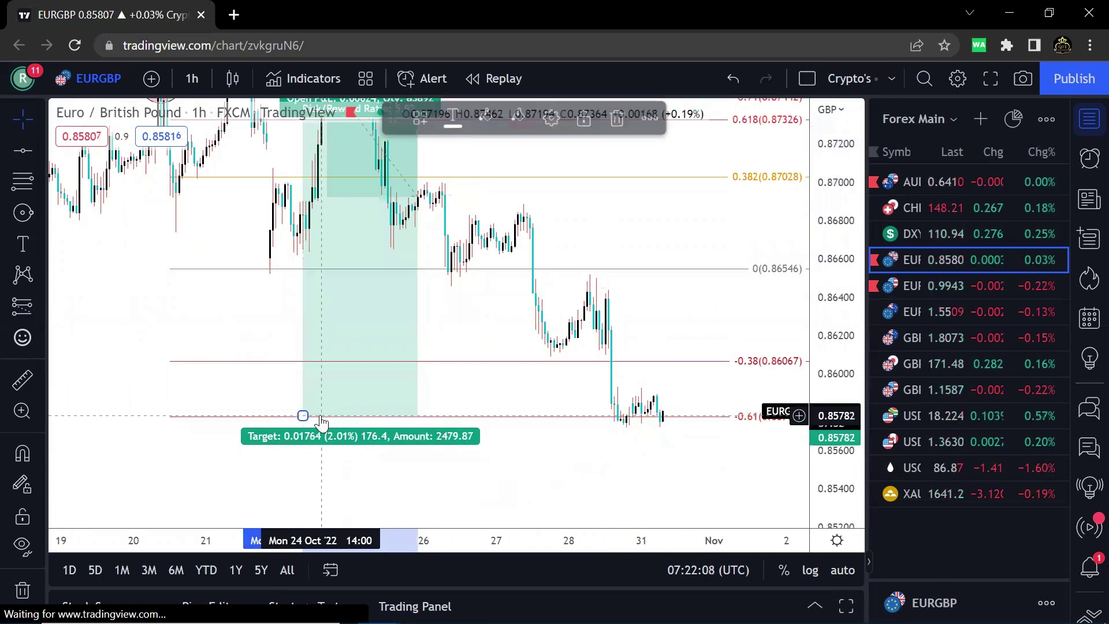
pyautogui.moveTo(833, 338); pyautogui.dragTo(723, 379)
pyautogui.scroll(-1, 694, 335)
pyautogui.moveTo(654, 273); pyautogui.dragTo(650, 308)
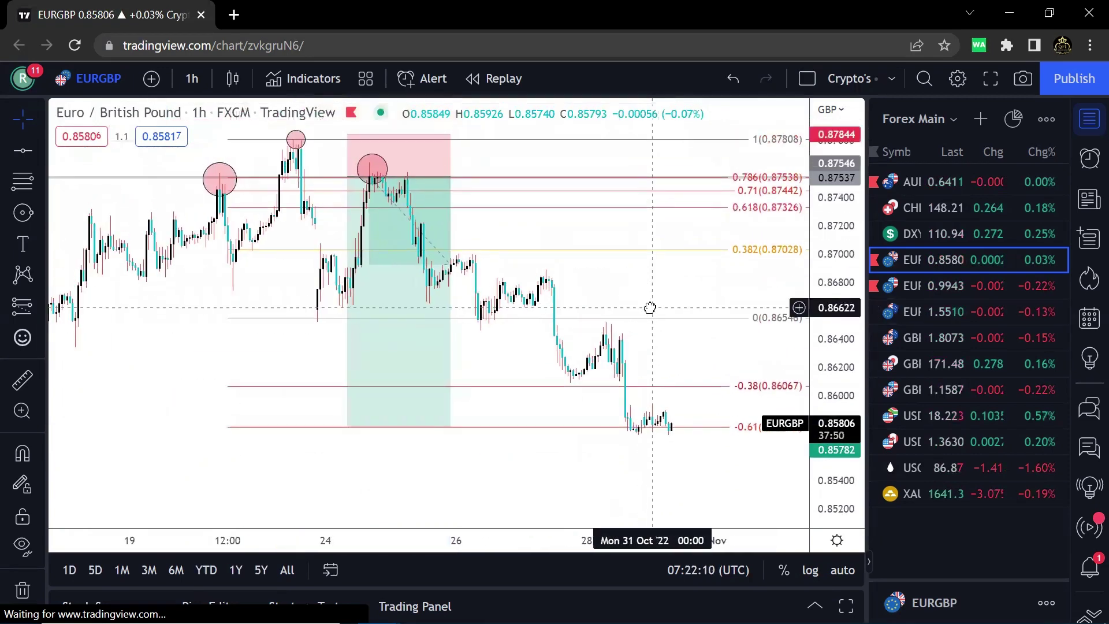
pyautogui.moveTo(676, 257); pyautogui.dragTo(702, 309)
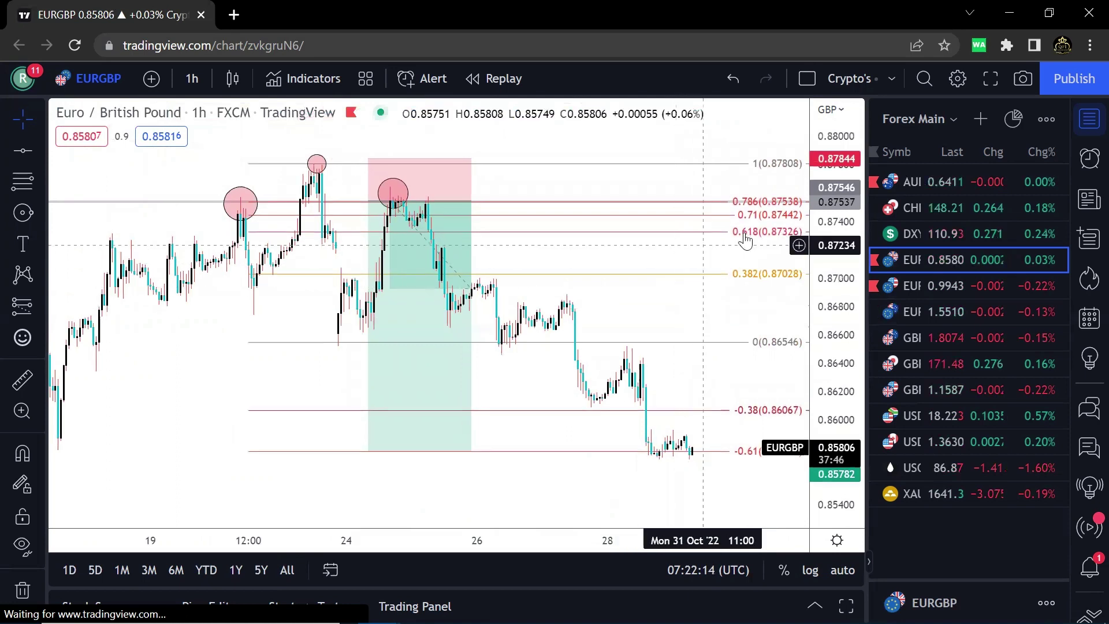
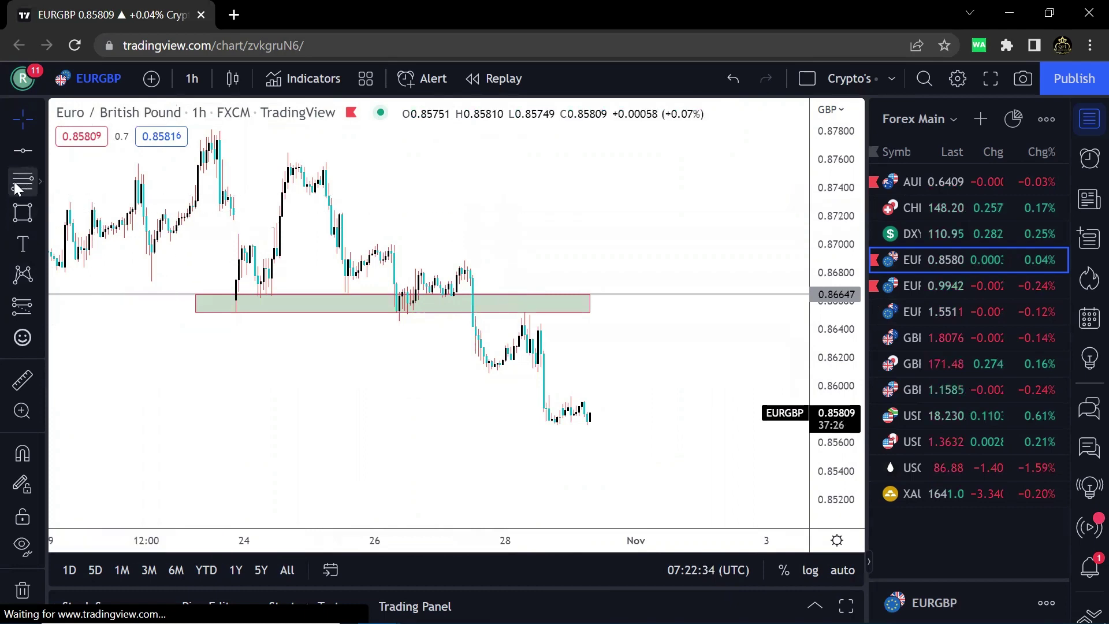
# - Draw a Fibonacci retracement from 0.86885 down to 0.86115 over the 27 Oct drop, and lower the horizontal line to 0.86457
pyautogui.click(453, 261)
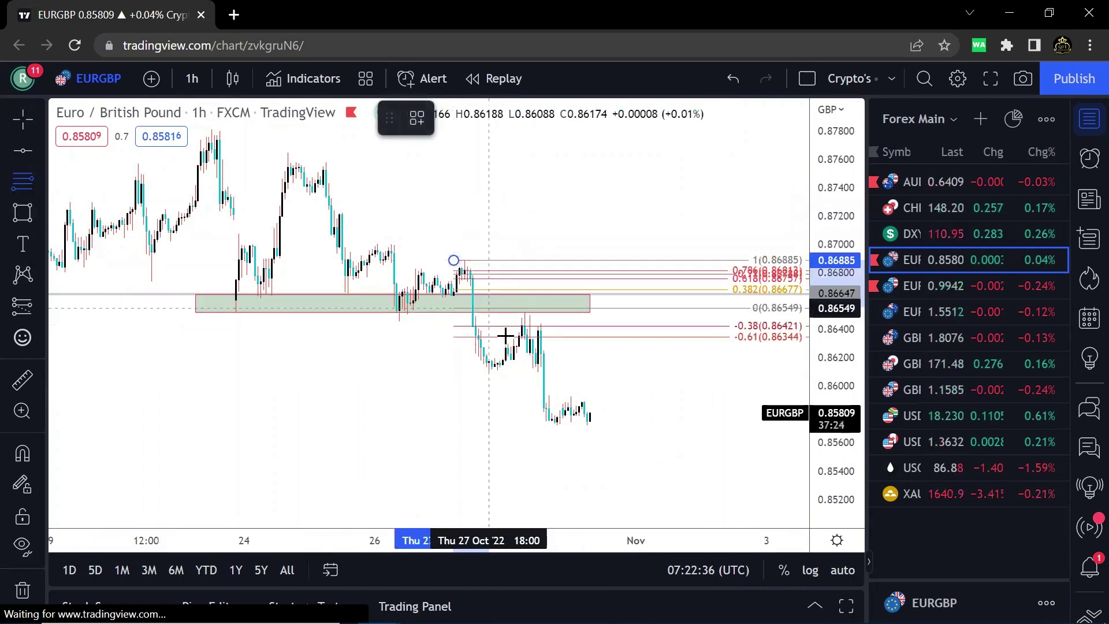
pyautogui.click(514, 370)
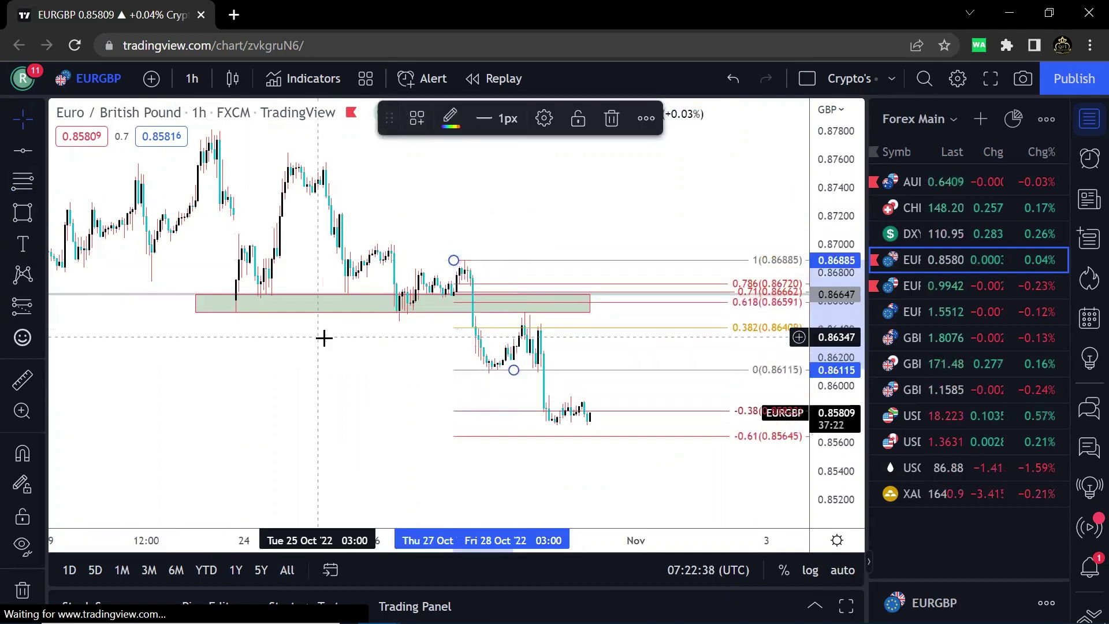
pyautogui.moveTo(315, 335); pyautogui.dragTo(533, 340)
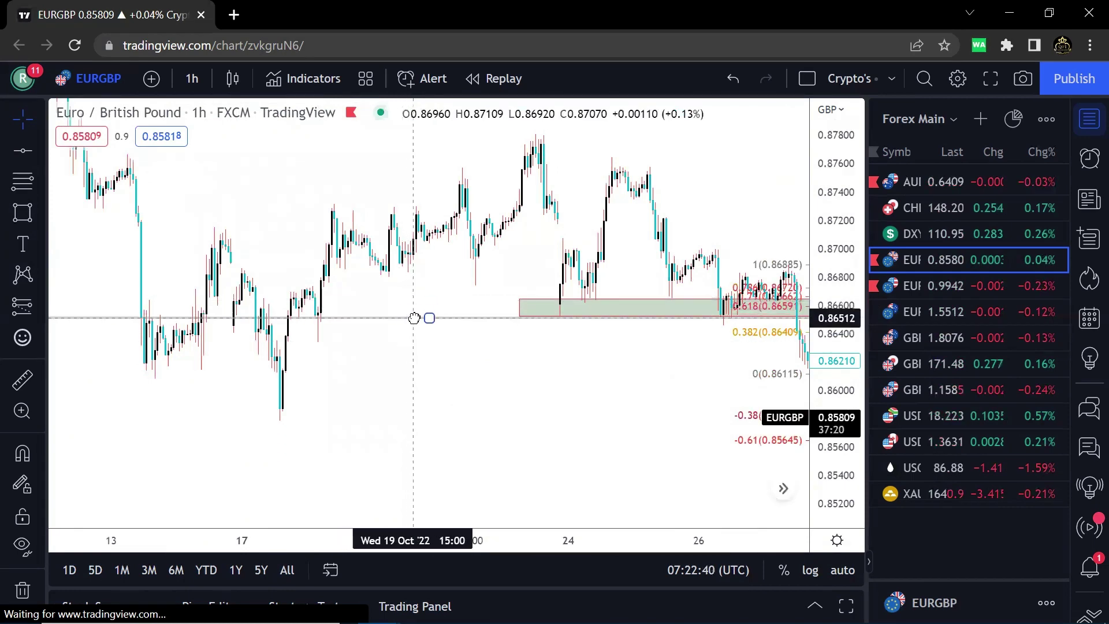
pyautogui.moveTo(384, 381); pyautogui.dragTo(8, 375)
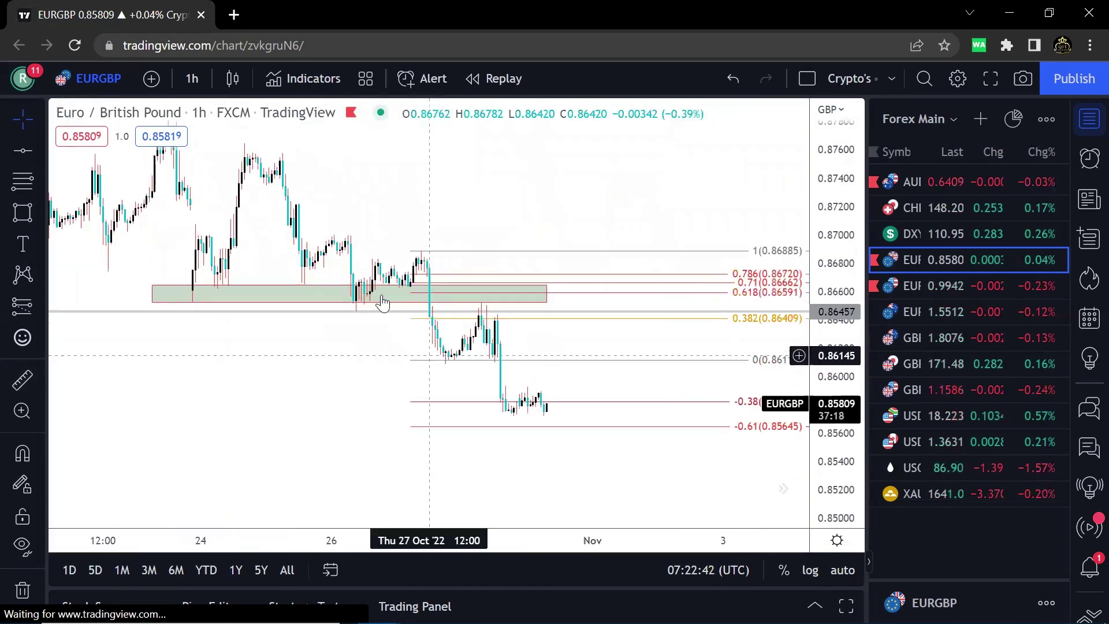
# - Move the zone rectangle down to just below the 0.86457 line and delete the 27 Oct Fibonacci retracement
pyautogui.moveTo(277, 292); pyautogui.dragTo(342, 302)
pyautogui.moveTo(606, 301); pyautogui.dragTo(636, 310)
pyautogui.press('Delete')
# - Switch the EURGBP chart to the 30-minute timeframe and remove all drawings from it
pyautogui.click(643, 247)
pyautogui.moveTo(643, 247); pyautogui.dragTo(560, 265)
pyautogui.scroll(-2, 560, 266)
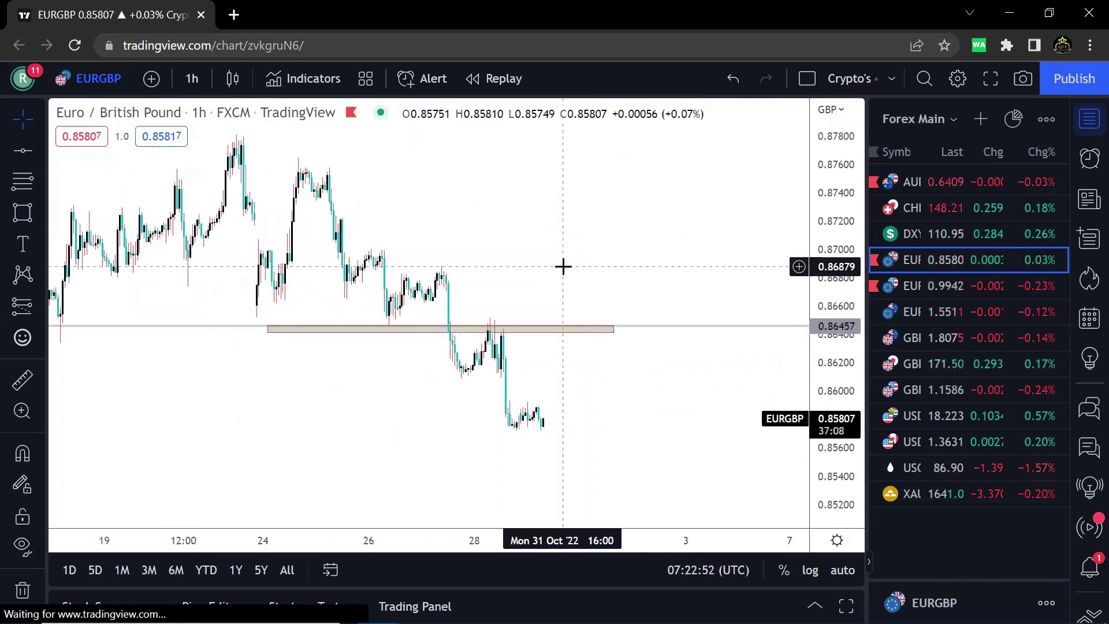
pyautogui.moveTo(515, 241); pyautogui.dragTo(669, 229)
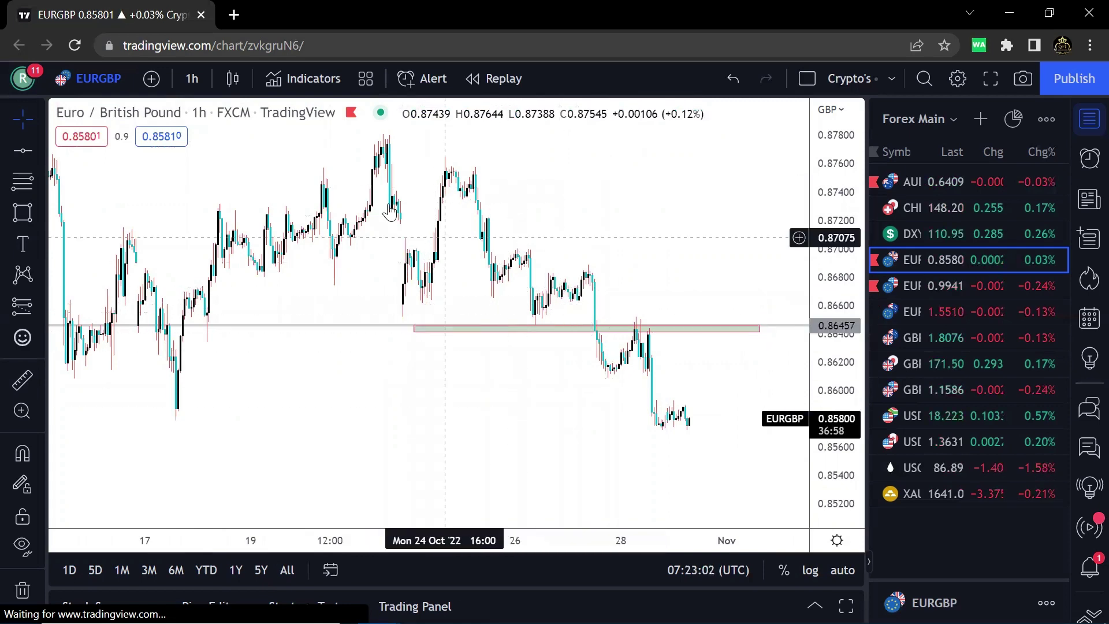
pyautogui.click(193, 79)
pyautogui.click(234, 245)
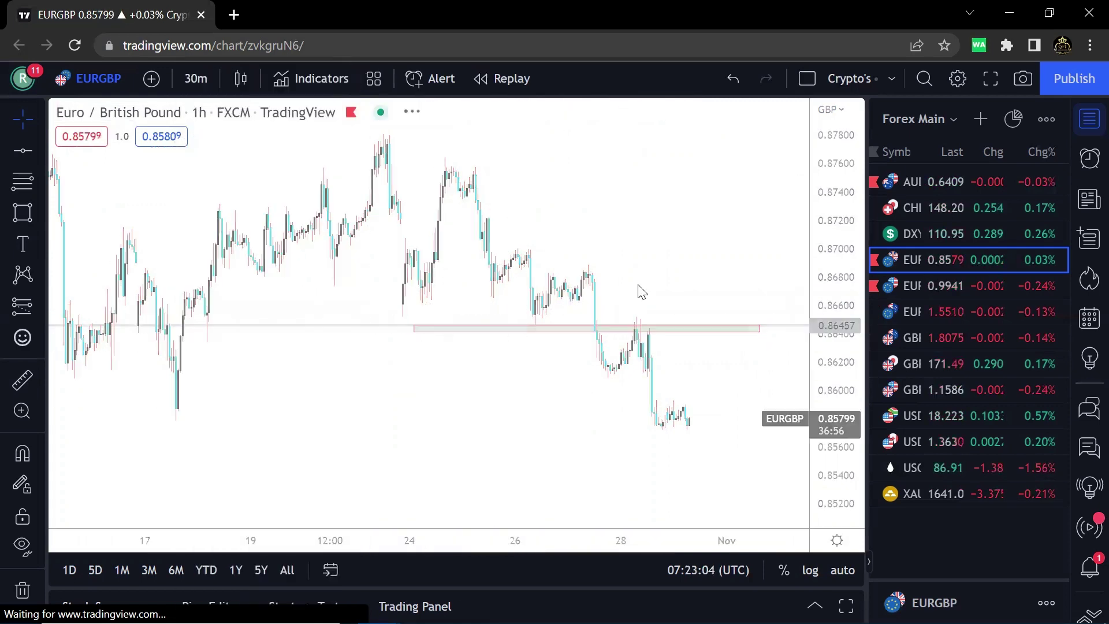
pyautogui.moveTo(855, 413); pyautogui.dragTo(855, 230)
pyautogui.moveTo(685, 247); pyautogui.dragTo(713, 290)
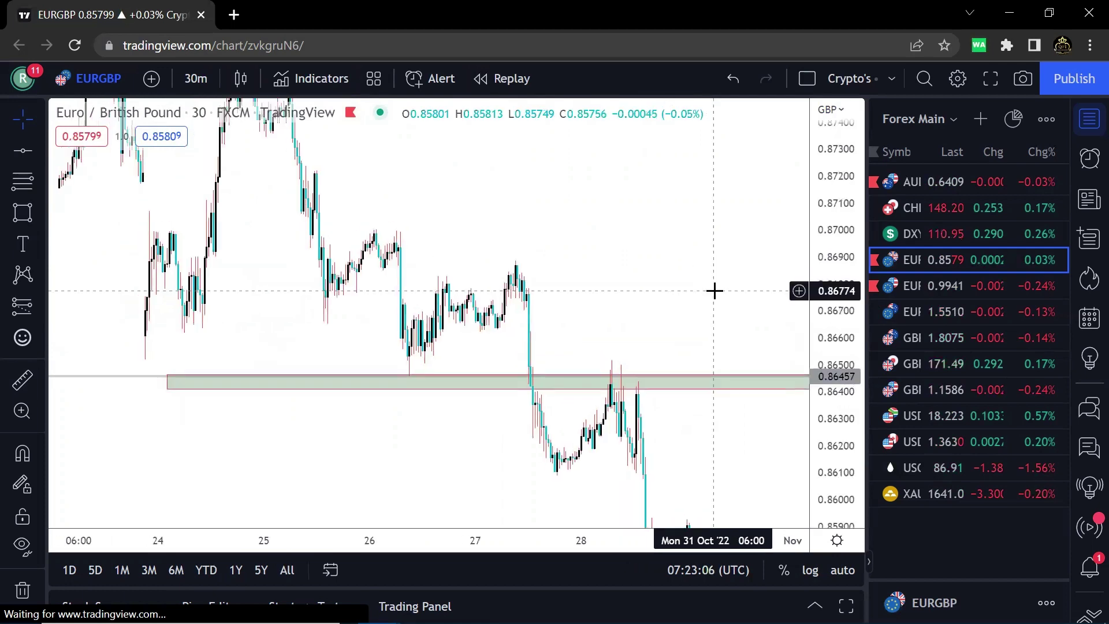
pyautogui.scroll(-1, 678, 285)
pyautogui.moveTo(626, 267); pyautogui.dragTo(630, 284)
pyautogui.rightClick(630, 283)
pyautogui.click(702, 535)
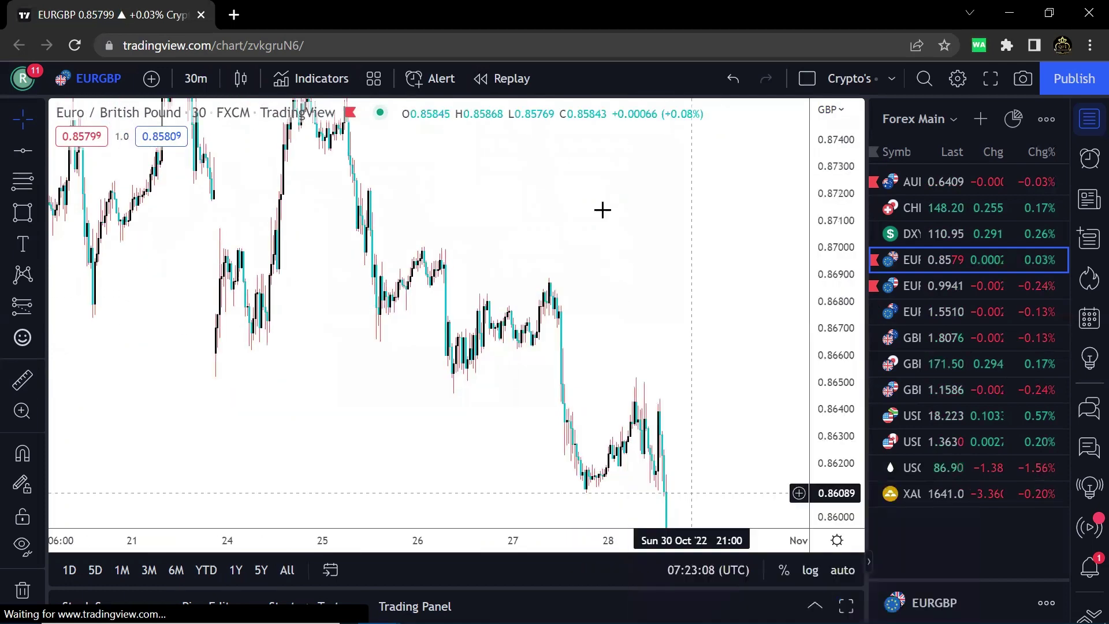
# - Draw a zone rectangle at the 25 Oct low, from 0.86684 down to about 0.8663, extending into the 26 Oct candles
pyautogui.moveTo(612, 242); pyautogui.dragTo(653, 252)
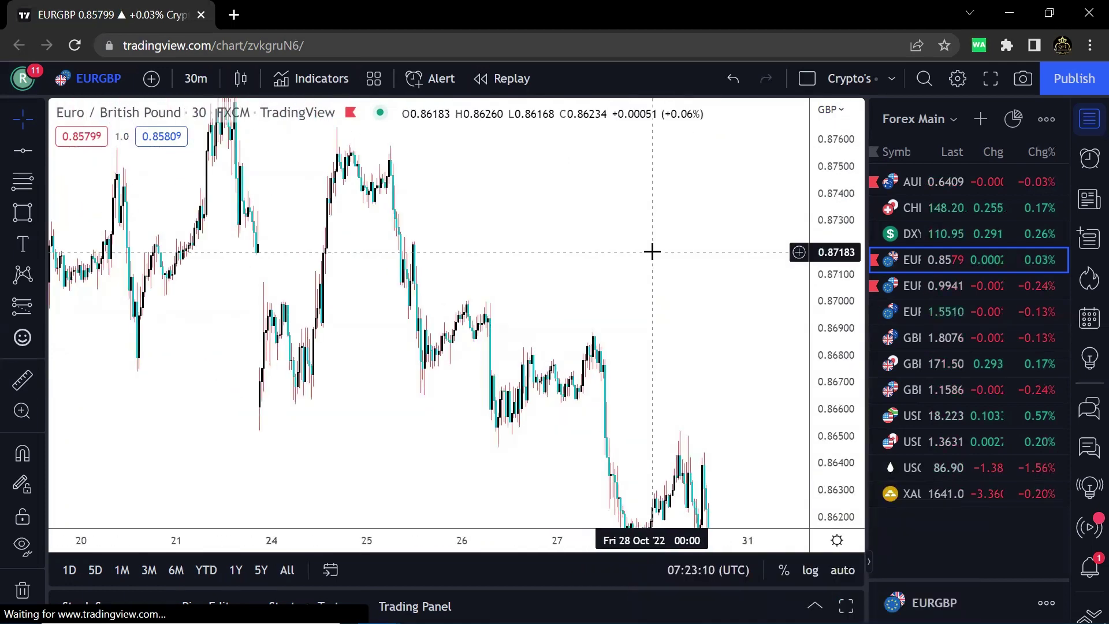
pyautogui.scroll(1, 652, 252)
pyautogui.moveTo(540, 225); pyautogui.dragTo(438, 181)
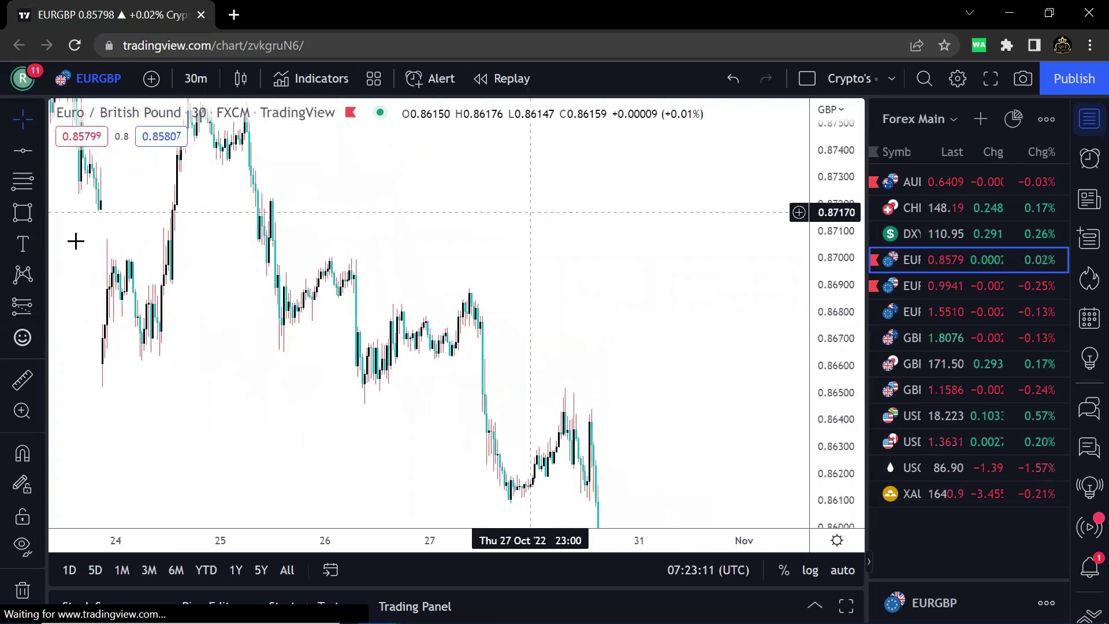
pyautogui.click(40, 213)
pyautogui.click(86, 283)
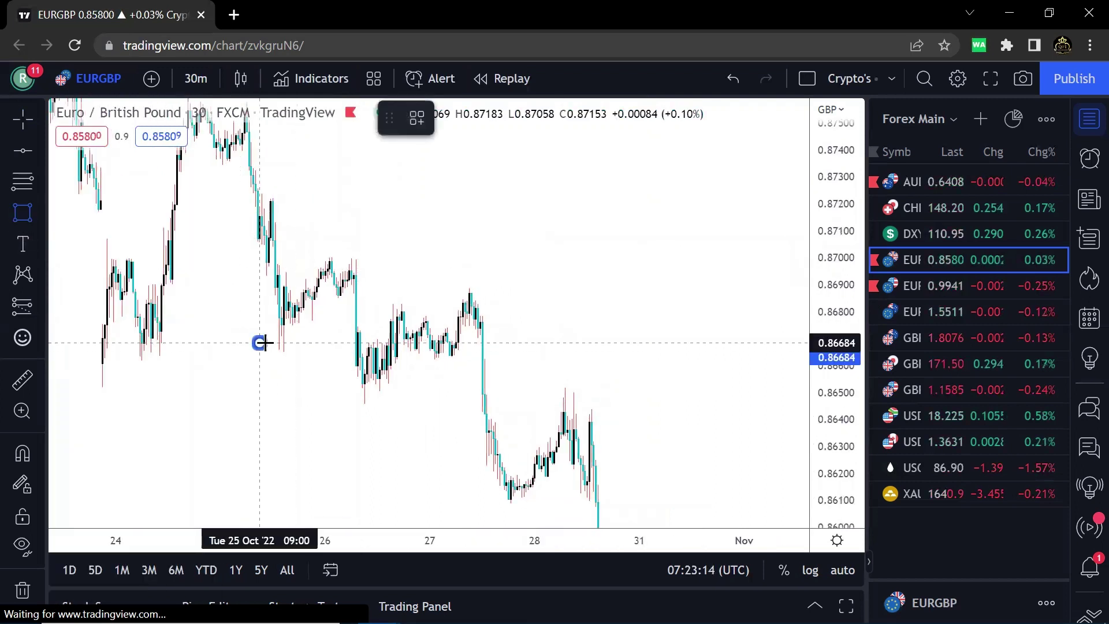
pyautogui.moveTo(265, 343); pyautogui.dragTo(389, 357)
# - Draw a Fibonacci retracement over the 26 Oct drop, from 0.86996 down to 0.86456
pyautogui.click(22, 180)
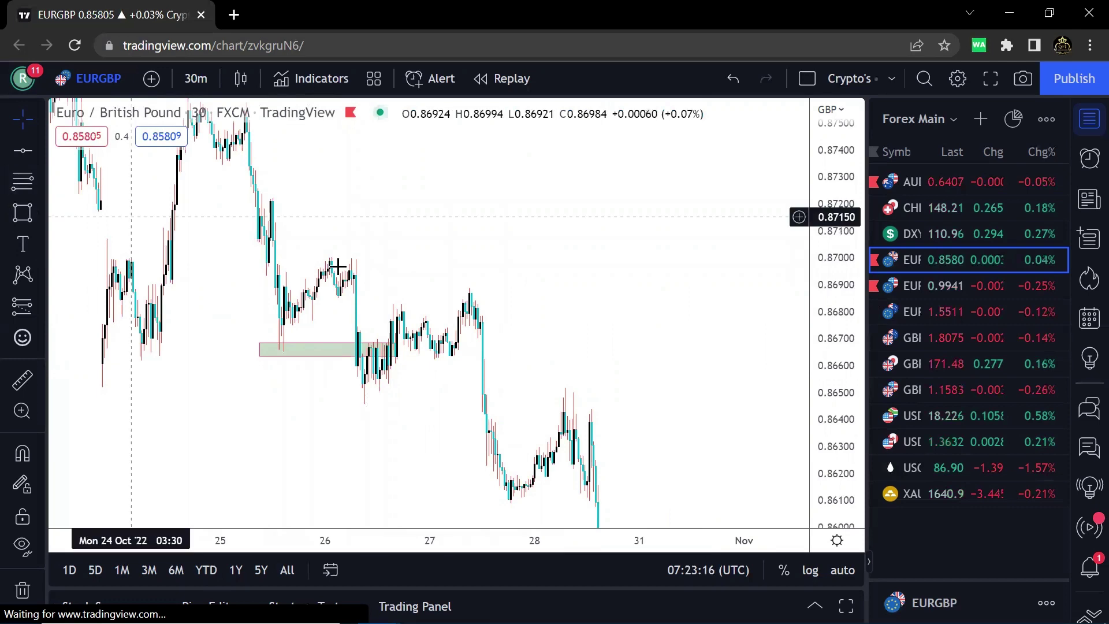
pyautogui.click(310, 258)
pyautogui.click(480, 403)
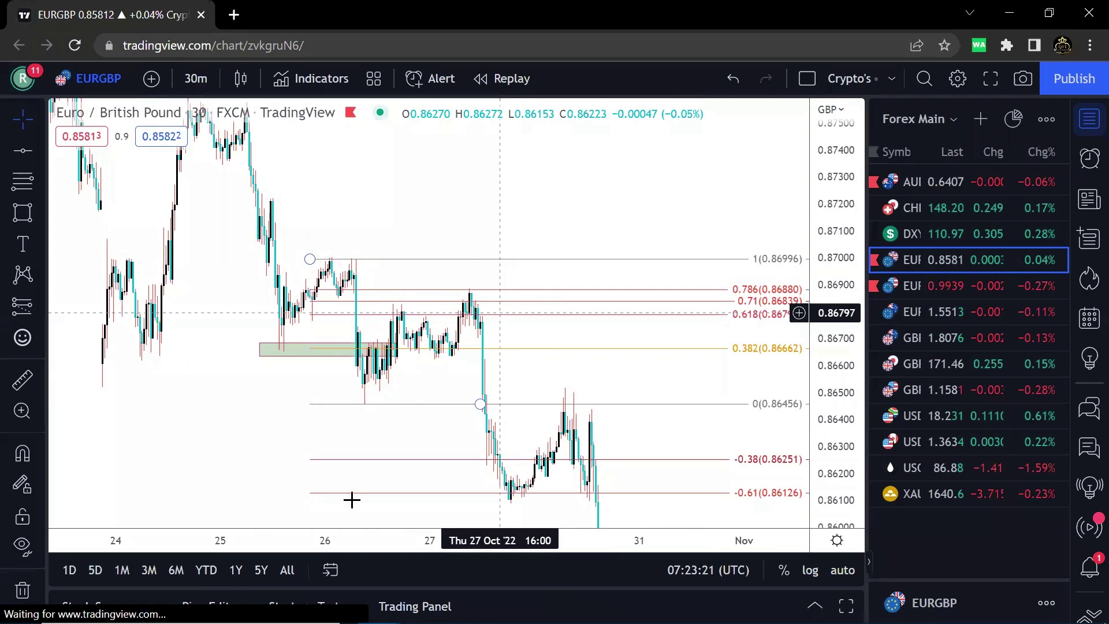
# - Delete the Fibonacci retracement and draw a thin zone rectangle at the 26 Oct low, from about 0.8648 to 0.8645
pyautogui.moveTo(566, 356)
pyautogui.mouseDown()
pyautogui.moveTo(497, 304)
pyautogui.moveTo(479, 275)
pyautogui.mouseUp()
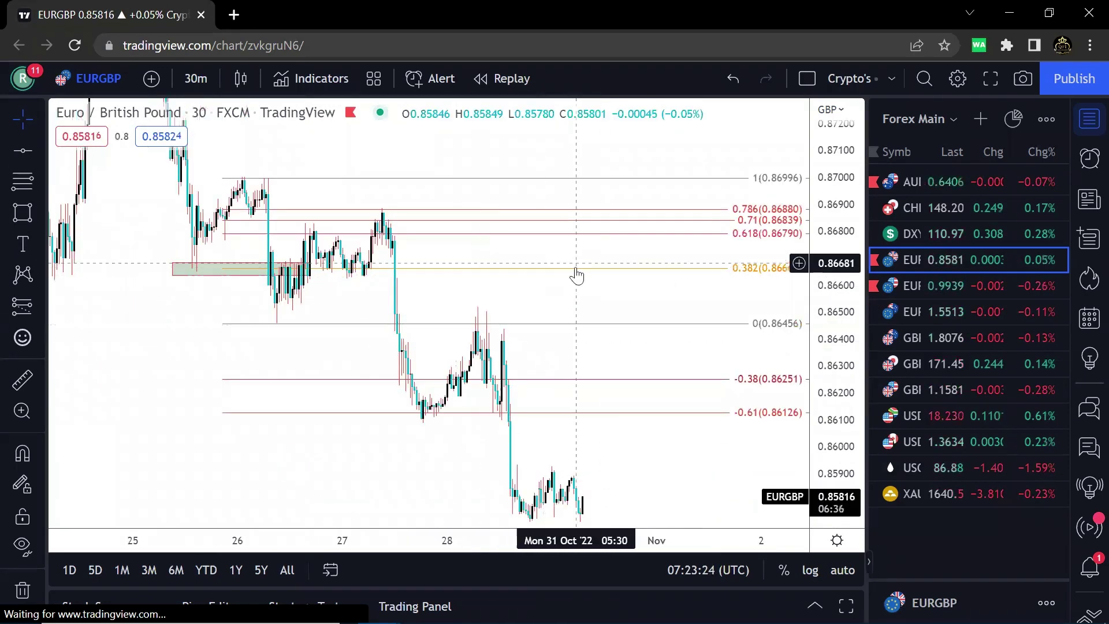
pyautogui.click(576, 268)
pyautogui.click(611, 119)
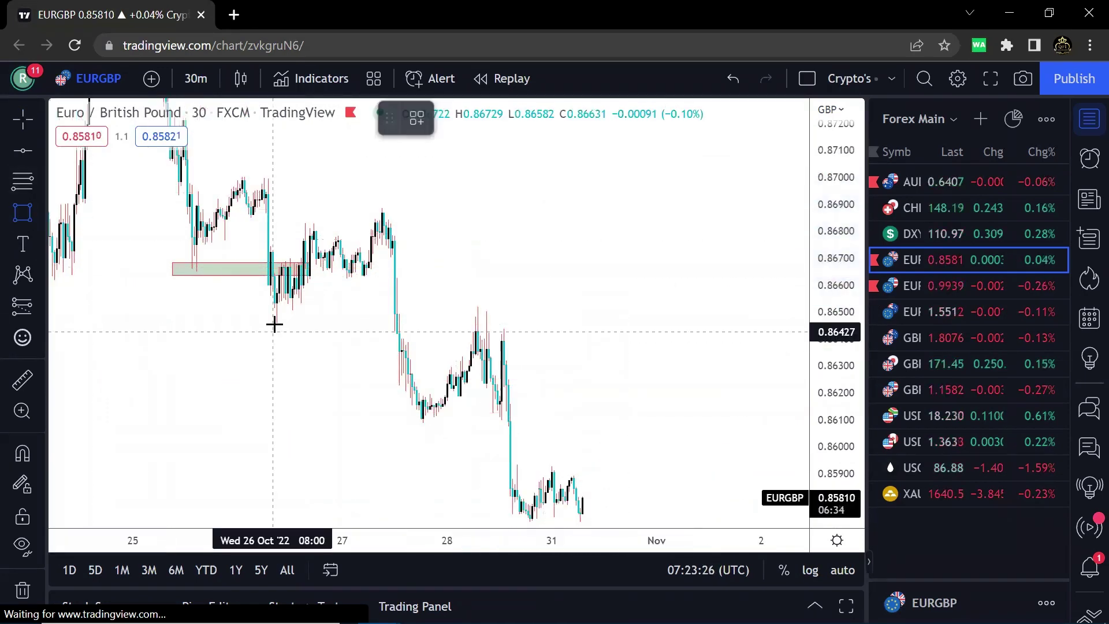
pyautogui.moveTo(268, 318)
pyautogui.mouseDown()
pyautogui.moveTo(573, 326)
pyautogui.moveTo(617, 263)
pyautogui.mouseUp()
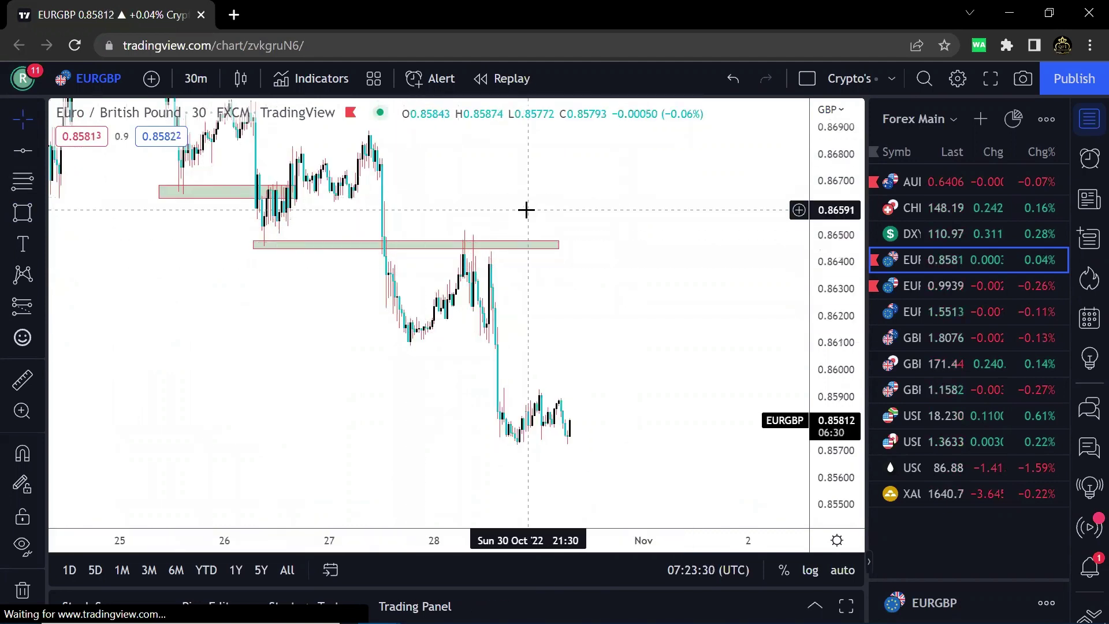
# - Draw a Fibonacci retracement over the 27 Oct drop, from 0.86890 down to 0.86105
pyautogui.moveTo(525, 210); pyautogui.dragTo(463, 236)
pyautogui.click(277, 156)
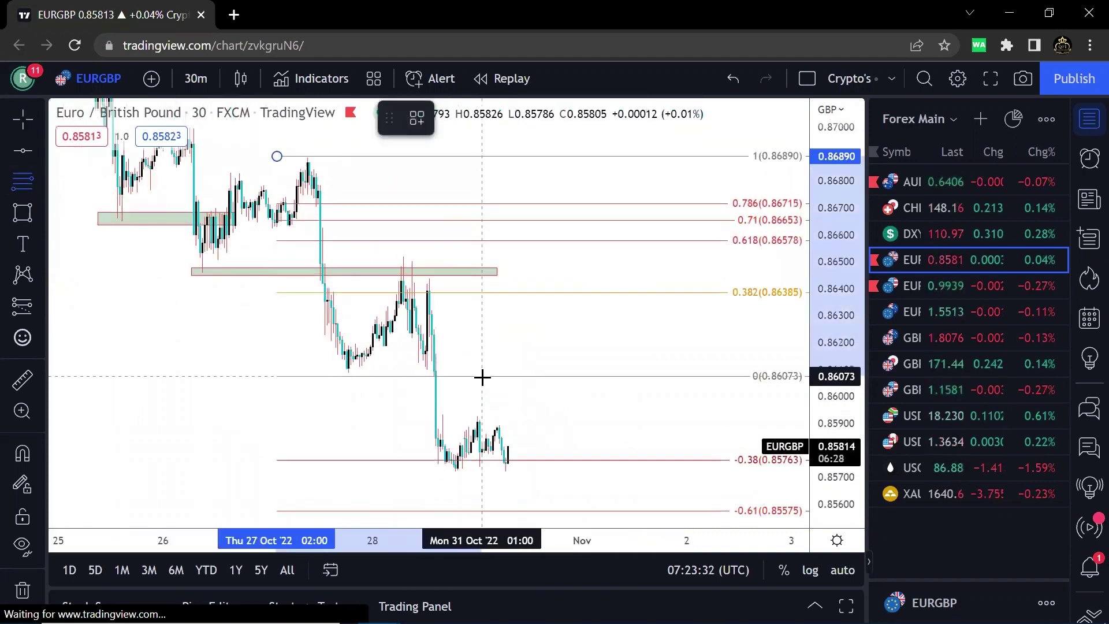
pyautogui.click(486, 368)
# - Draw a zone rectangle at the 27 Oct low, from 0.86112 down to about 0.8607, and delete the Fibonacci retracement
pyautogui.moveTo(553, 296); pyautogui.dragTo(555, 215)
pyautogui.click(23, 213)
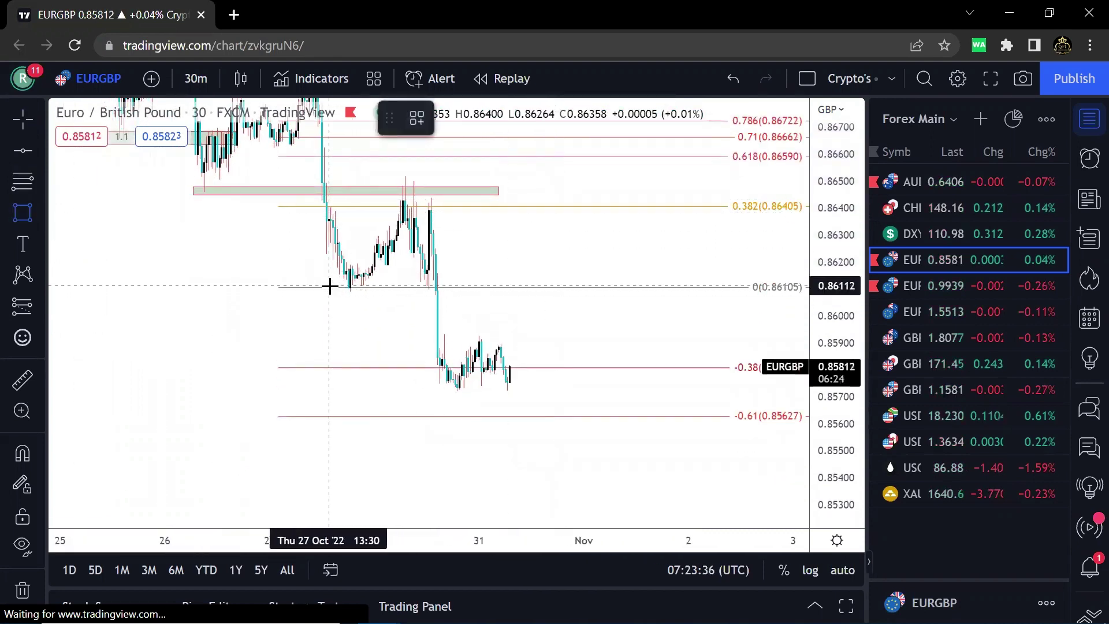
pyautogui.click(330, 286)
pyautogui.click(516, 296)
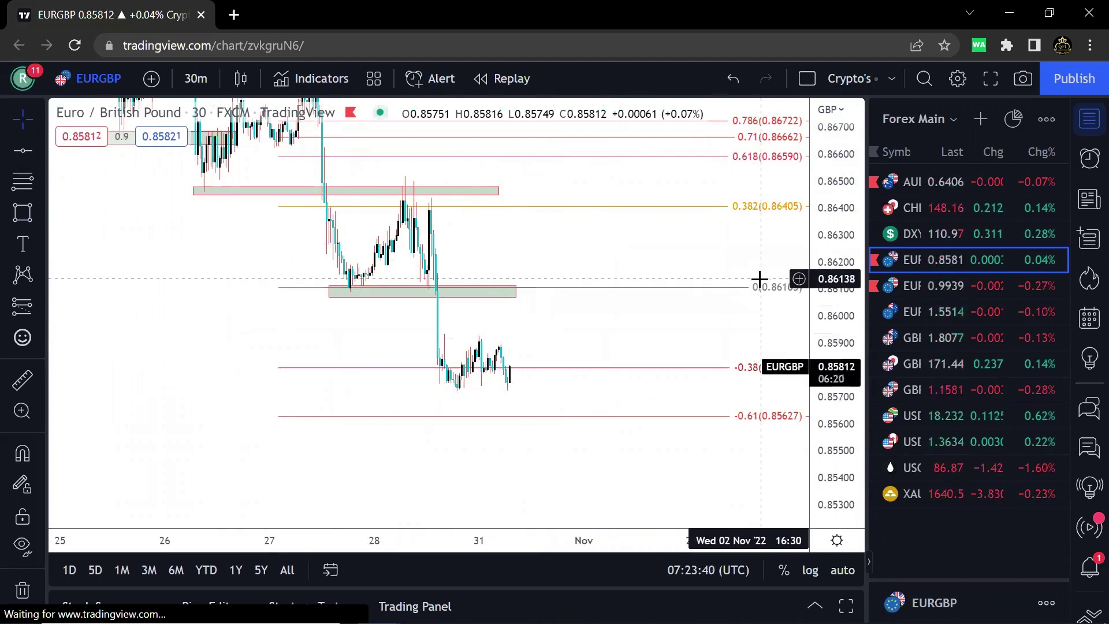
pyautogui.click(756, 207)
pyautogui.press('Delete')
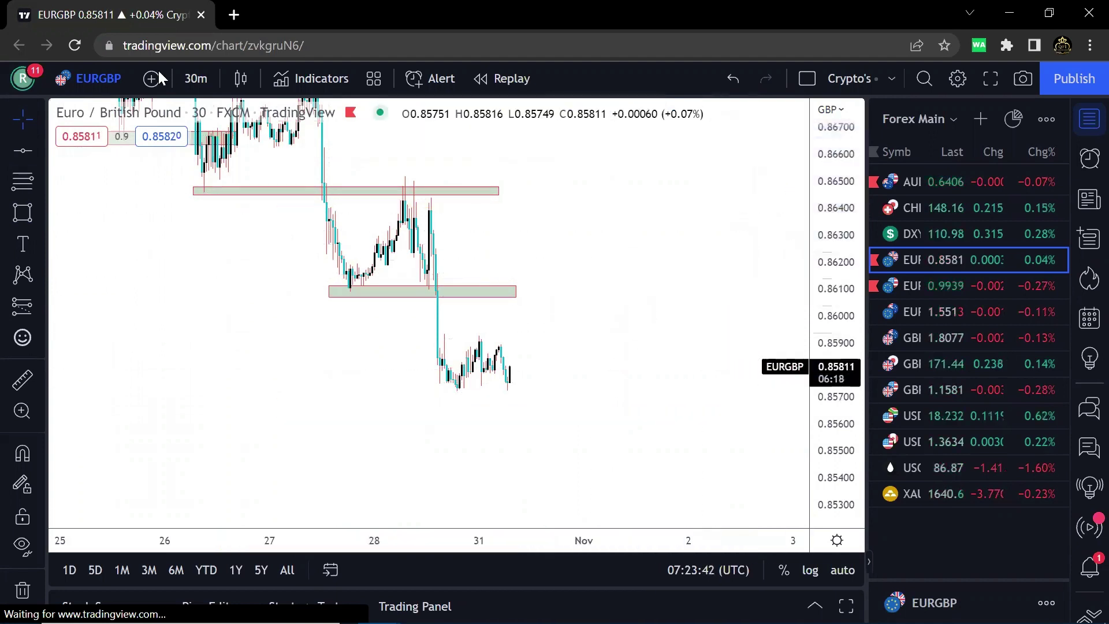
# - Switch the chart to the 4-hour timeframe and open EURUSD from the watchlist
pyautogui.click(185, 76)
pyautogui.click(218, 412)
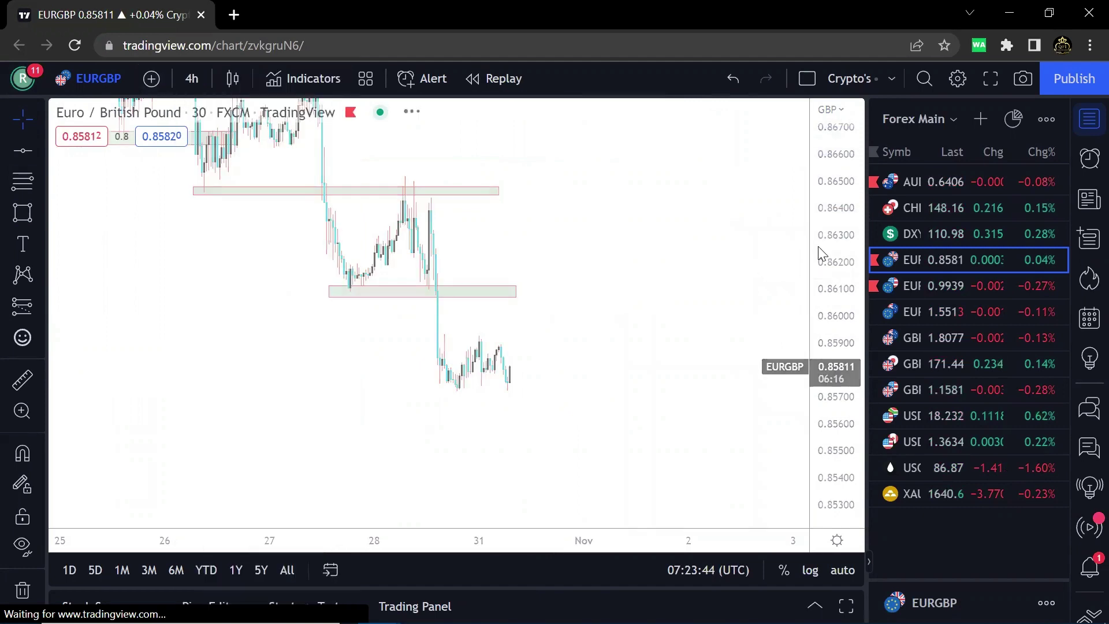
pyautogui.click(968, 289)
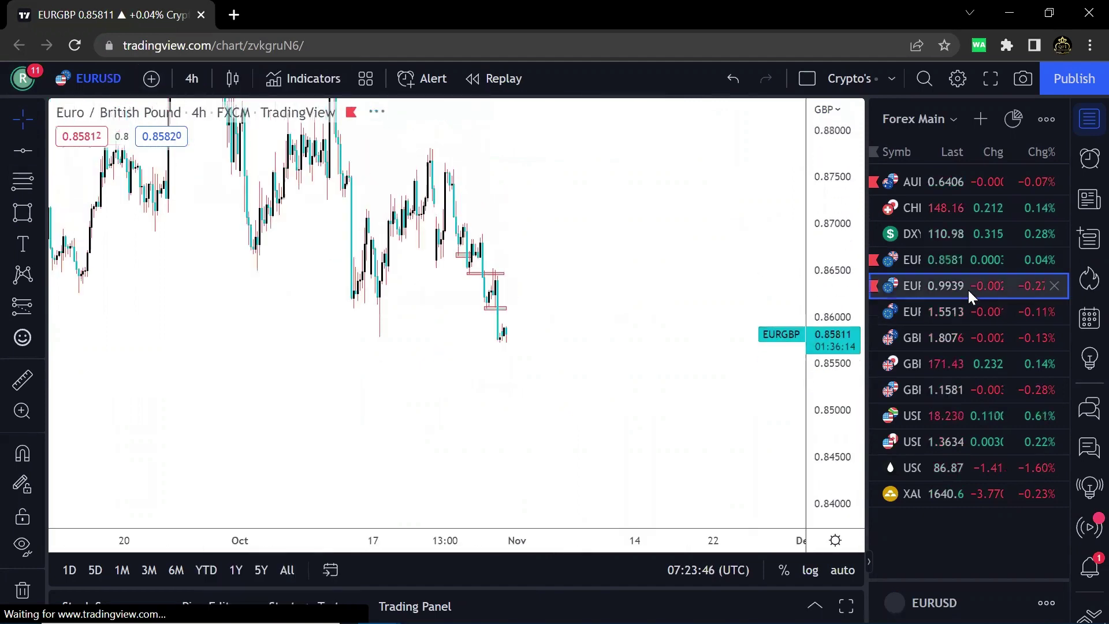
# - Place a horizontal line on EURUSD at 0.98740, along the mid-October highs
pyautogui.moveTo(581, 364); pyautogui.dragTo(690, 292)
pyautogui.hscroll(5, 619, 320)
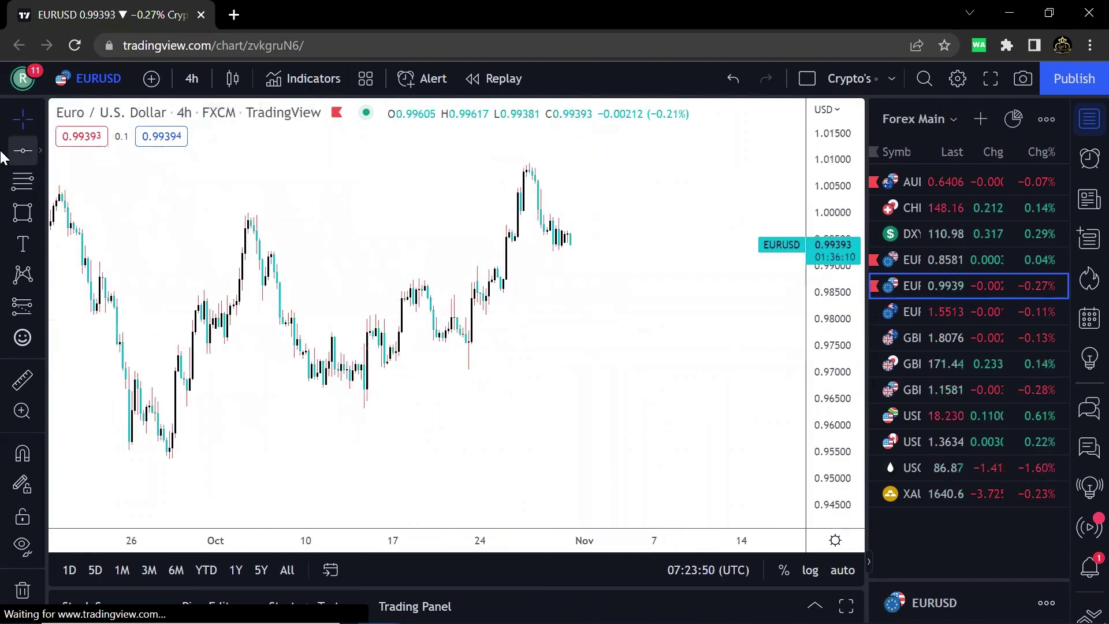
pyautogui.click(512, 287)
pyautogui.moveTo(551, 292); pyautogui.dragTo(558, 281)
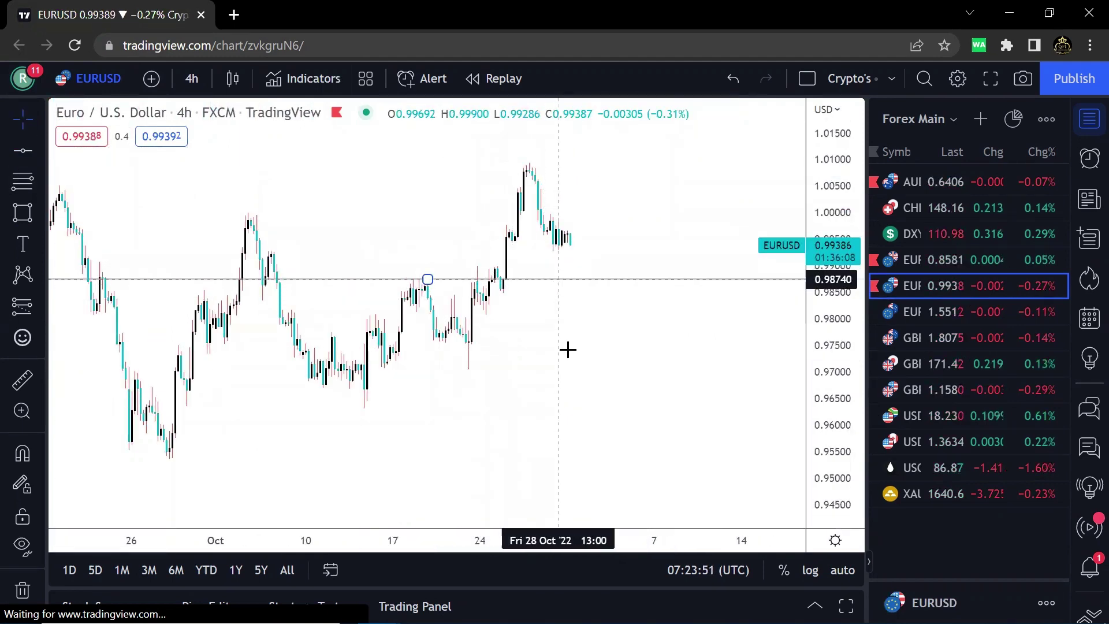
# - Draw a zone rectangle just above the 0.98740 line, from 0.98757 to about 0.9895, starting at 21 Sep and extending past 8 Nov
pyautogui.hscroll(3, 568, 350)
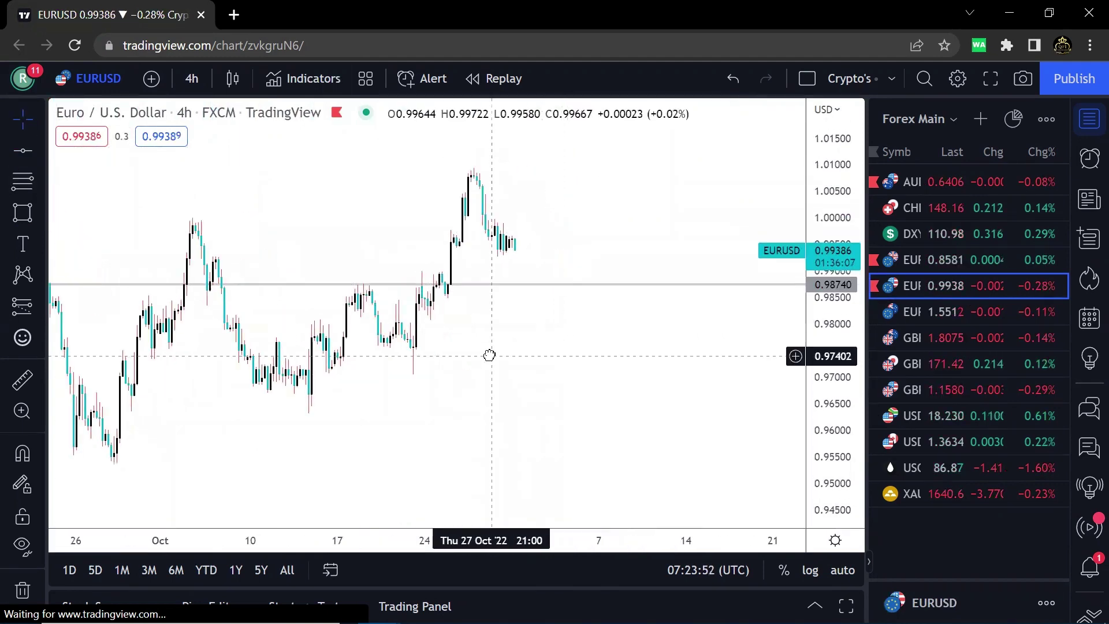
pyautogui.click(30, 214)
pyautogui.hscroll(-2, 173, 275)
pyautogui.click(83, 286)
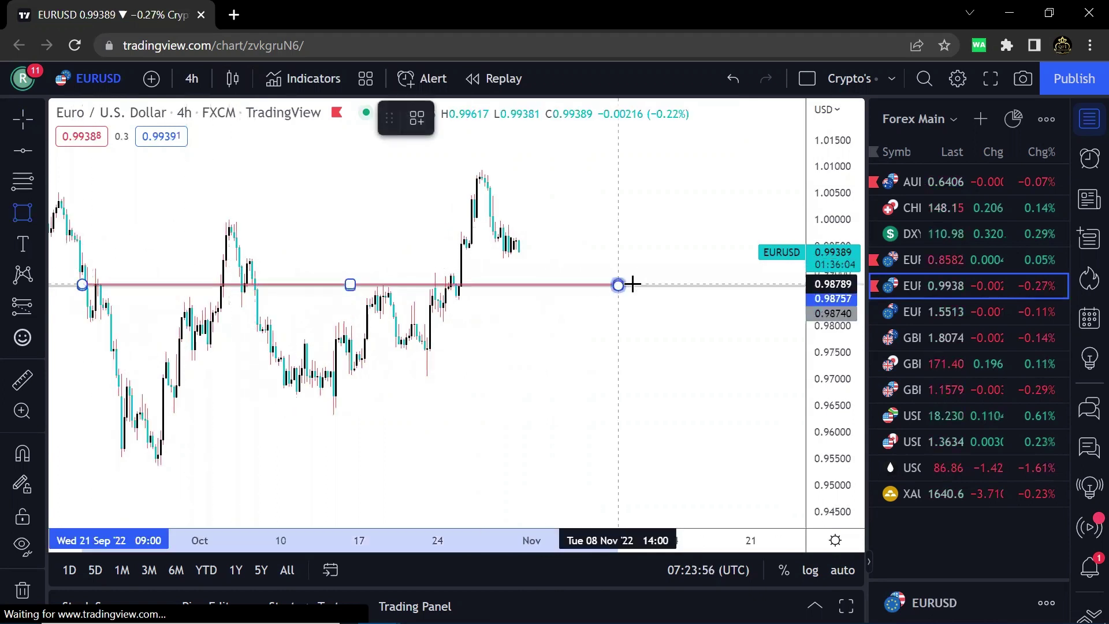
pyautogui.click(636, 275)
pyautogui.click(626, 374)
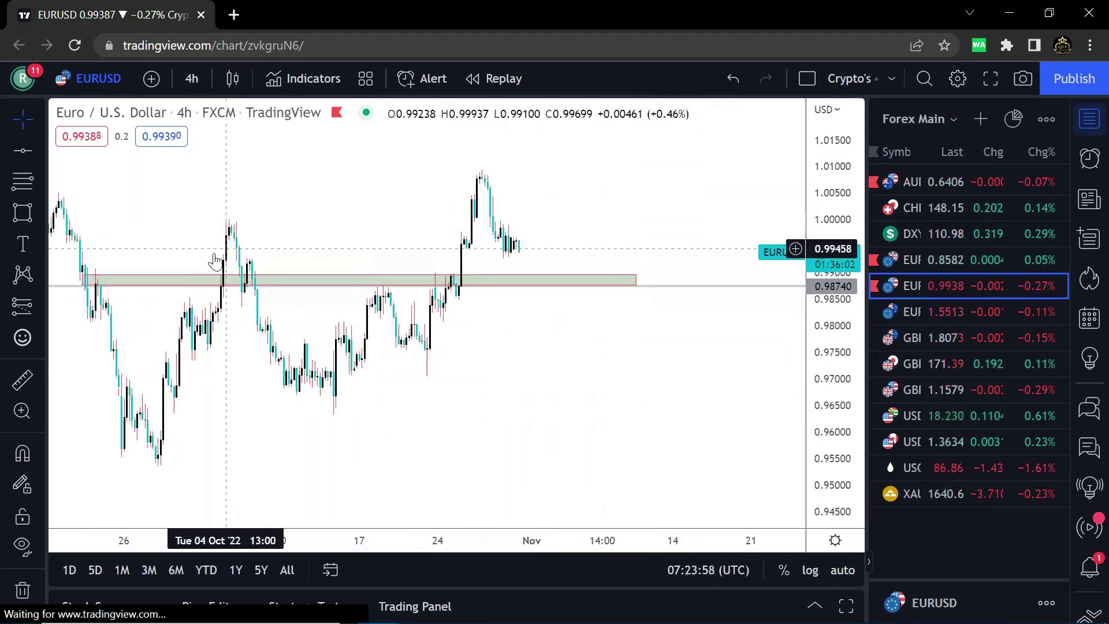
# - Move the EURUSD zone rectangle down so that its upper edge lies on the 0.98740 line
pyautogui.hscroll(1, 461, 313)
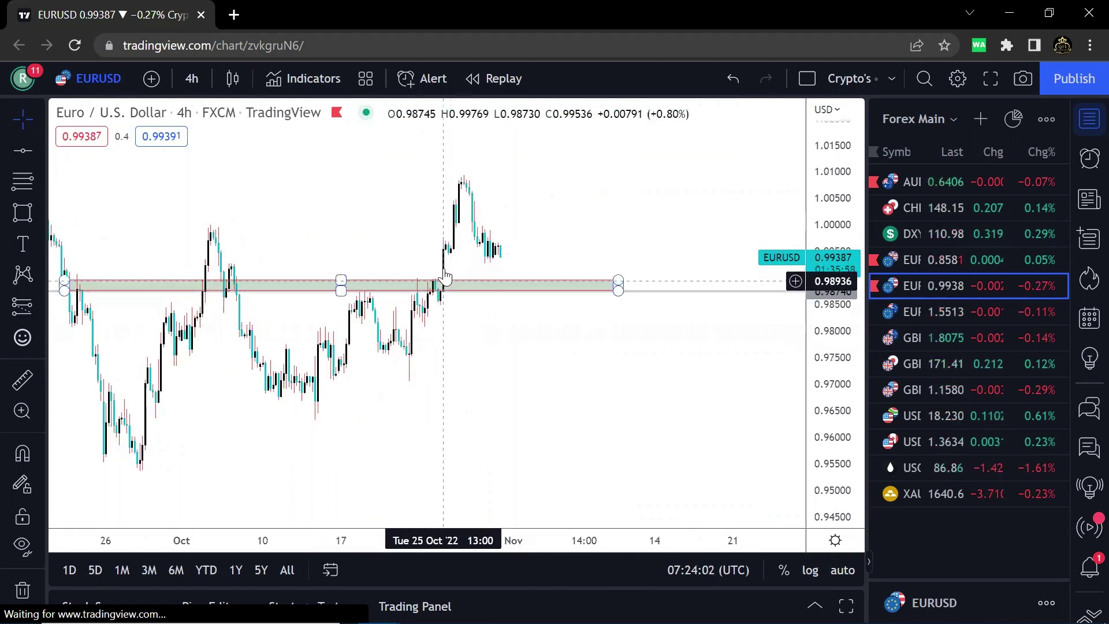
pyautogui.moveTo(464, 288); pyautogui.dragTo(476, 303)
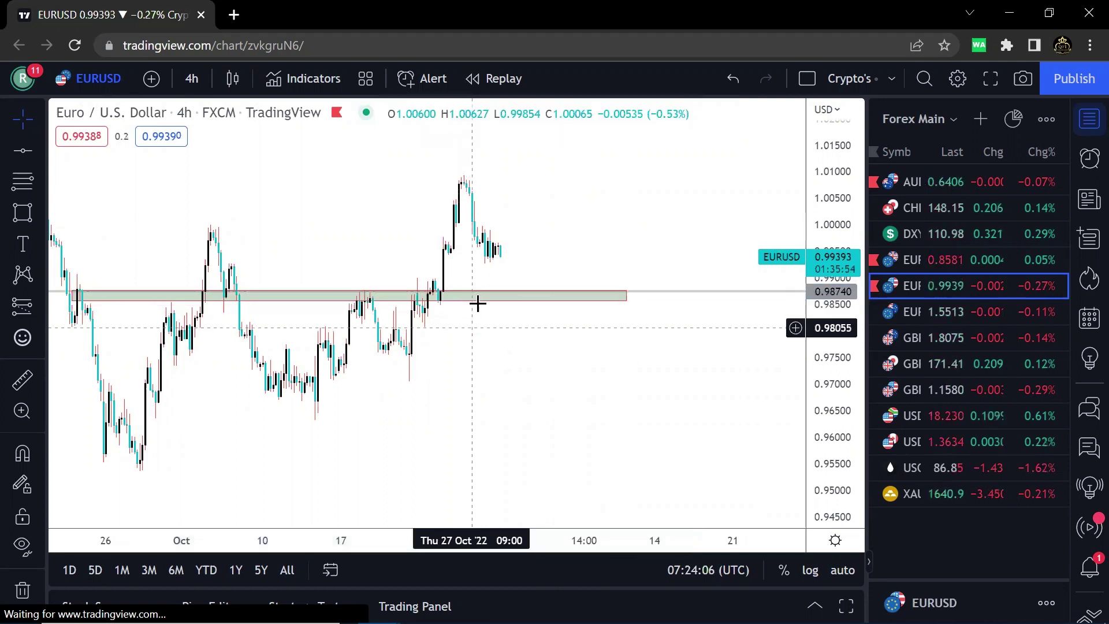
pyautogui.moveTo(581, 354); pyautogui.dragTo(524, 347)
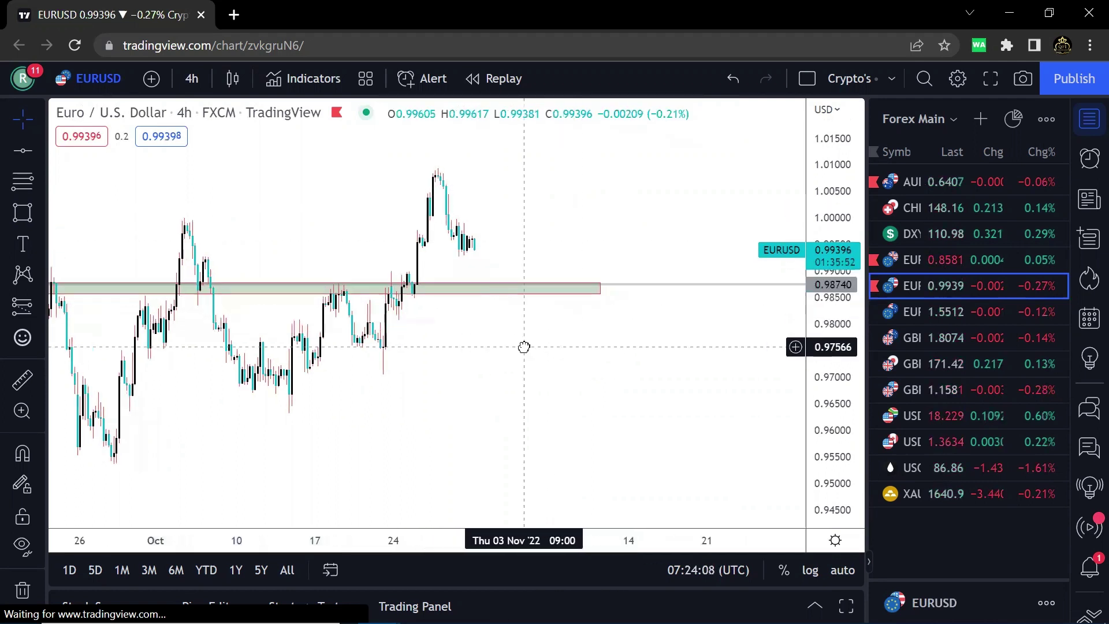
# - Open EURAUD and place horizontal lines at 1.56685 along the October highs and 1.54303 along the range lows
pyautogui.click(974, 312)
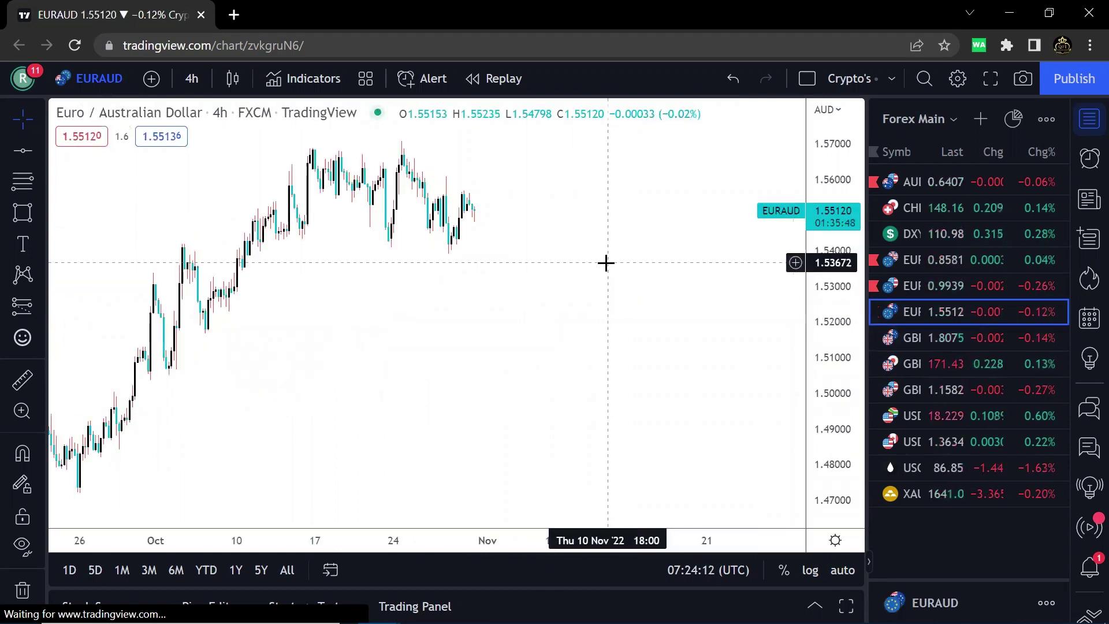
pyautogui.moveTo(572, 250); pyautogui.dragTo(589, 283)
pyautogui.scroll(1, 590, 283)
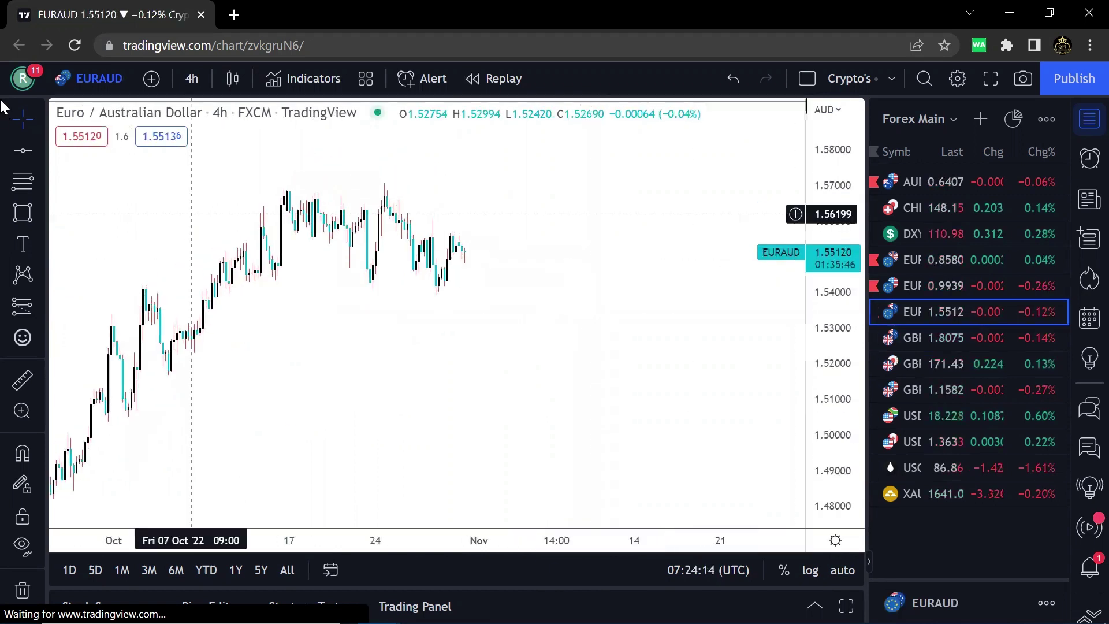
pyautogui.click(26, 150)
pyautogui.click(603, 197)
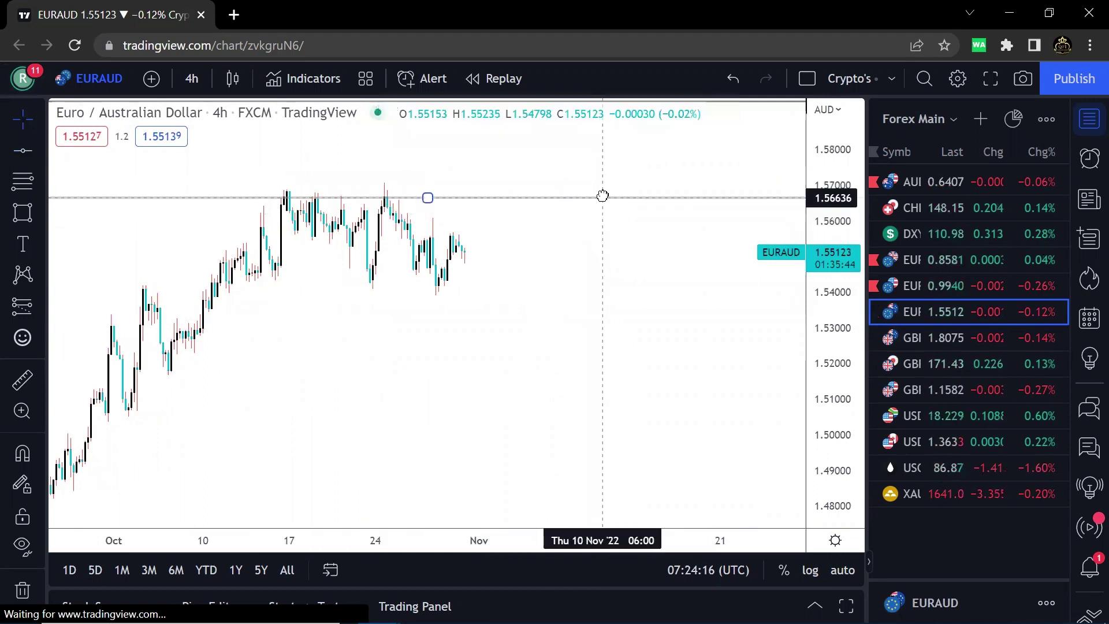
pyautogui.click(604, 265)
pyautogui.click(466, 289)
pyautogui.moveTo(493, 288); pyautogui.dragTo(543, 282)
pyautogui.click(559, 330)
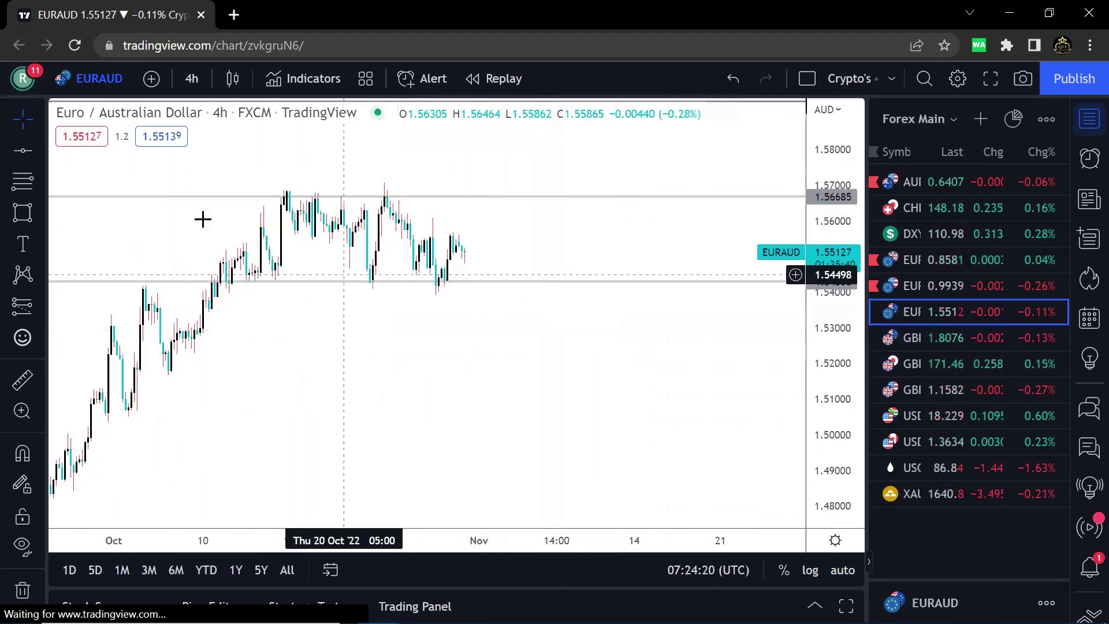
# - Draw a zone rectangle from 1.56660 to 1.57049 at the upper line, and clone it below the lower line, from 1.54303 to 1.53915
pyautogui.click(15, 219)
pyautogui.moveTo(215, 197); pyautogui.dragTo(502, 184)
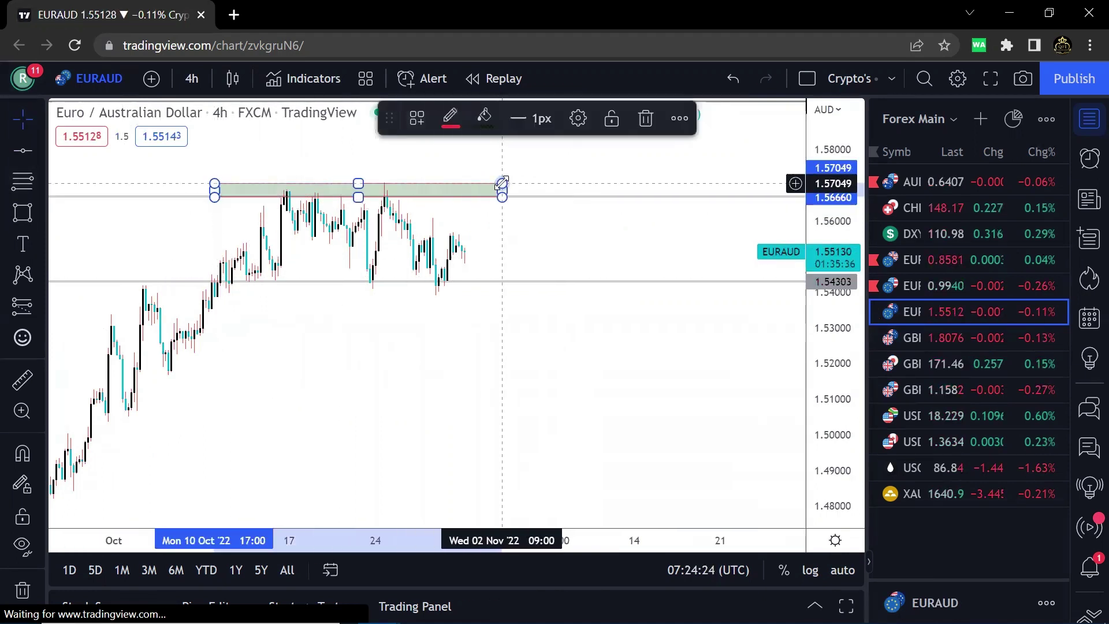
pyautogui.click(680, 118)
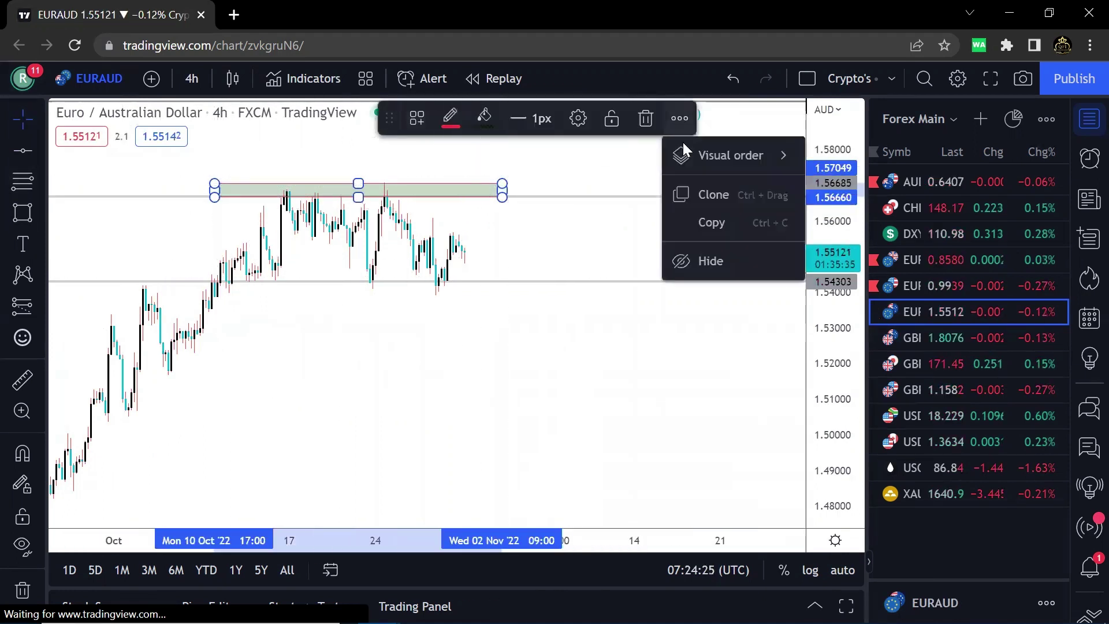
pyautogui.click(706, 188)
pyautogui.moveTo(408, 164)
pyautogui.mouseDown()
pyautogui.moveTo(393, 281)
pyautogui.moveTo(414, 298)
pyautogui.moveTo(437, 292)
pyautogui.moveTo(399, 302)
pyautogui.mouseUp()
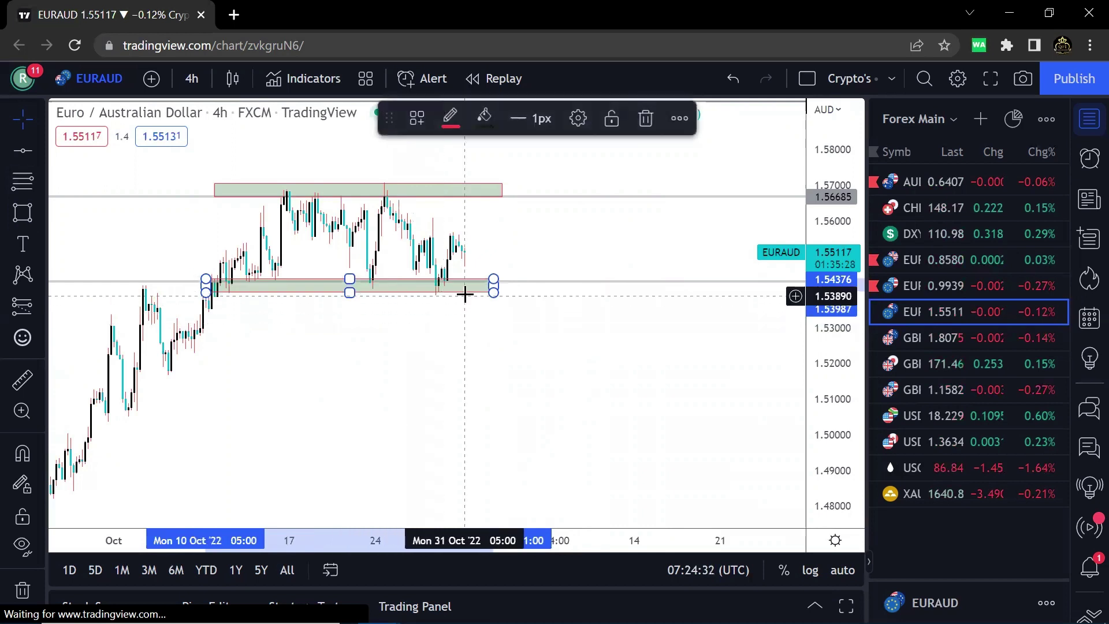
pyautogui.moveTo(465, 294); pyautogui.dragTo(477, 295)
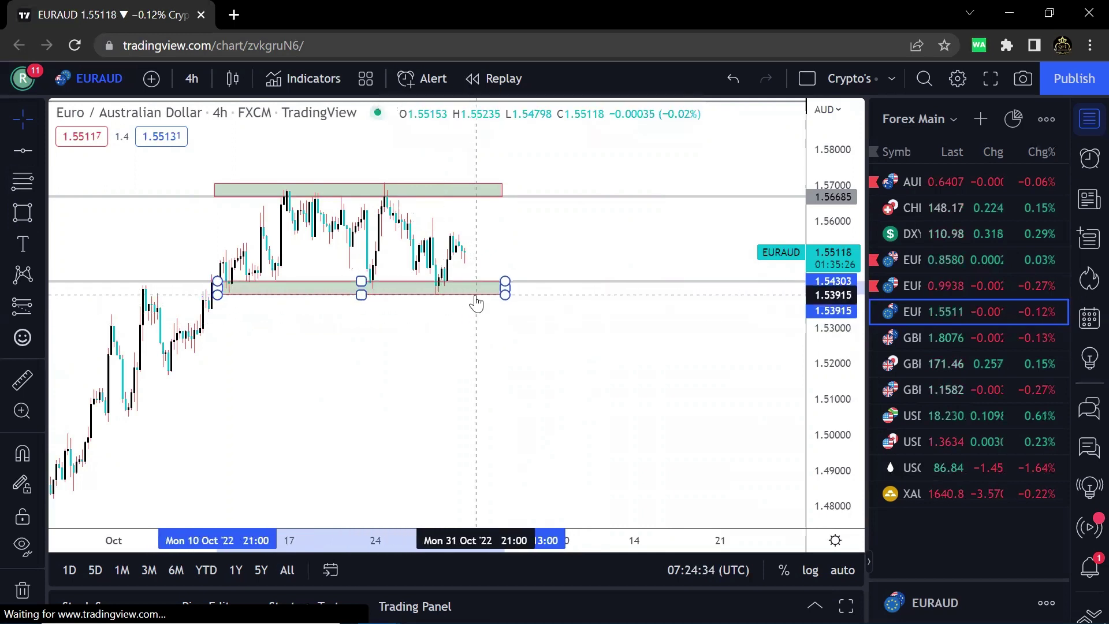
# - Mark the EURAUD swing high of 27 Oct with a small circle centred at about 1.5610
pyautogui.click(483, 341)
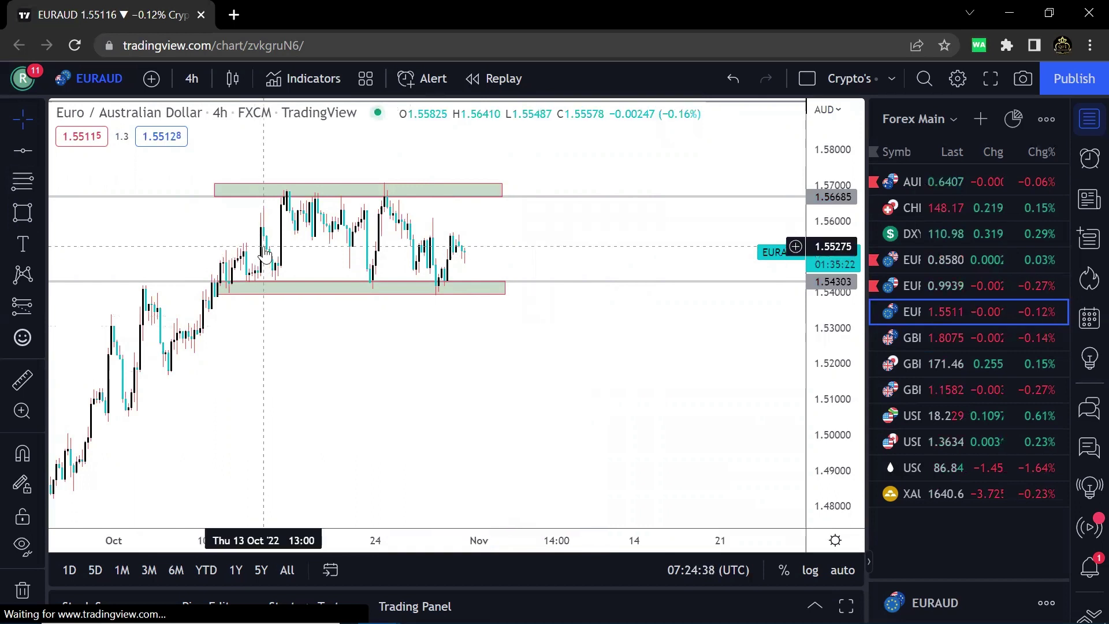
pyautogui.click(40, 214)
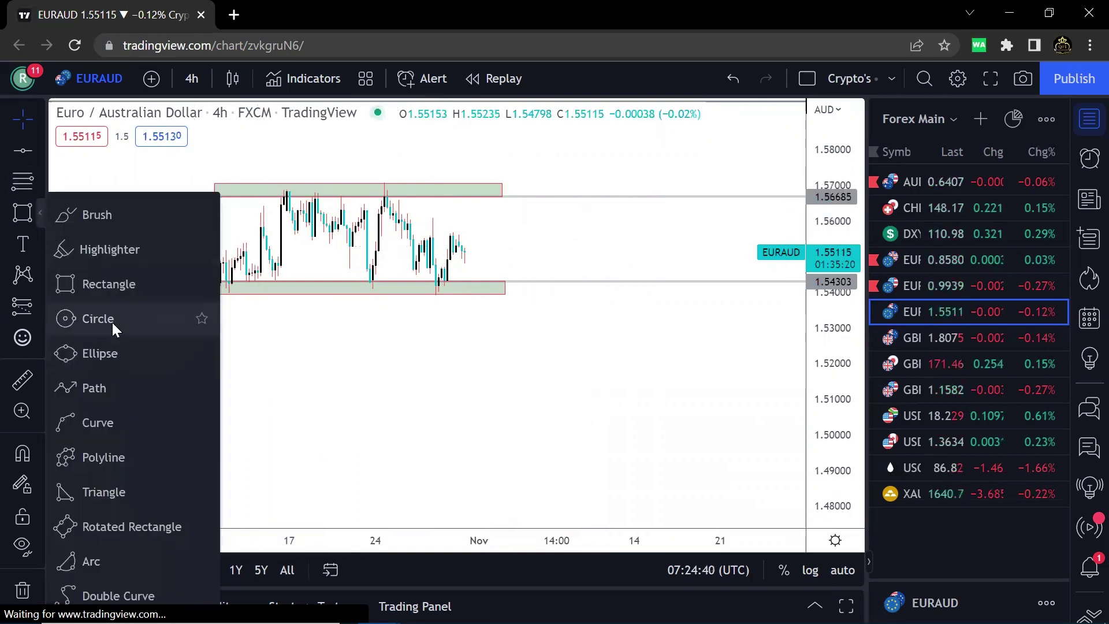
pyautogui.click(99, 319)
pyautogui.moveTo(433, 218); pyautogui.dragTo(438, 217)
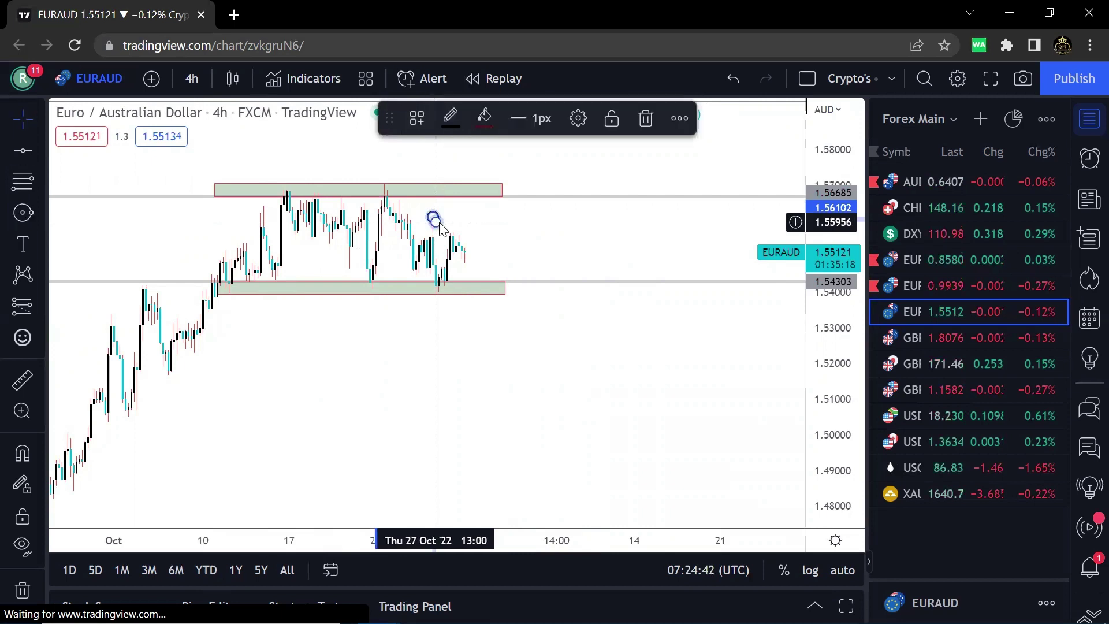
# - Place a default text label beside the 30–31 Oct EURAUD high and mark that high with a circle centred at about 1.5571
pyautogui.click(81, 186)
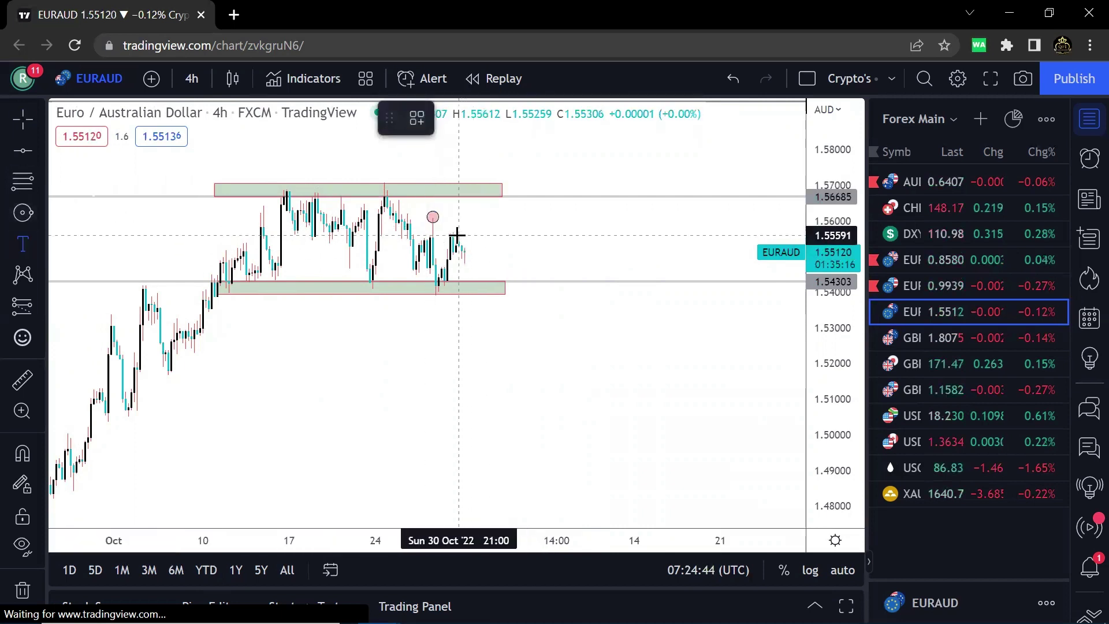
pyautogui.click(456, 236)
pyautogui.click(690, 111)
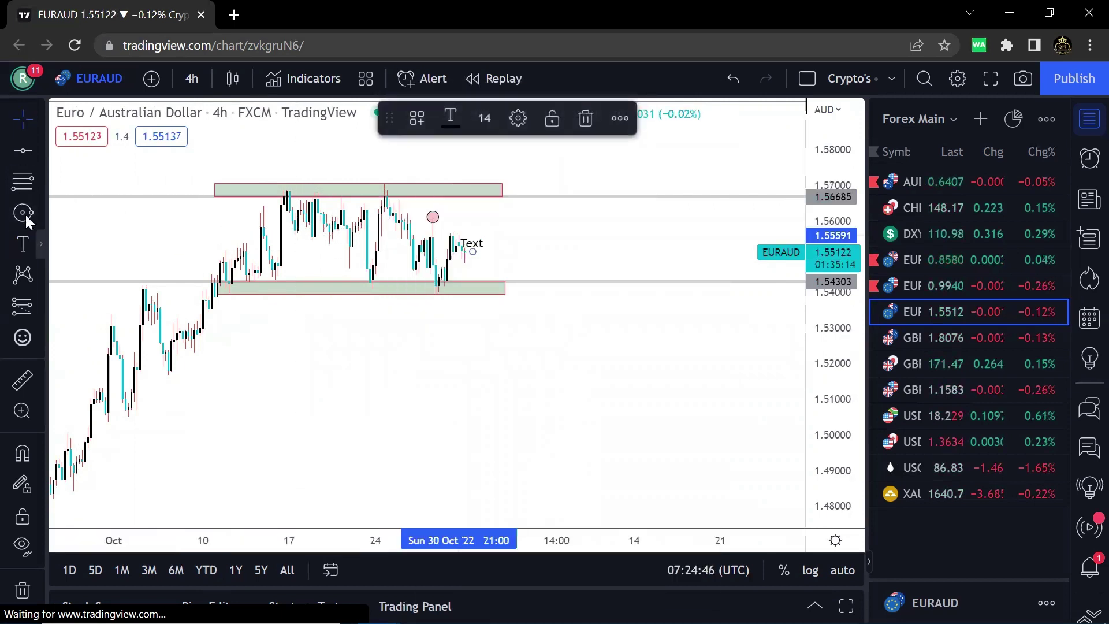
pyautogui.click(24, 211)
pyautogui.moveTo(459, 232); pyautogui.dragTo(469, 232)
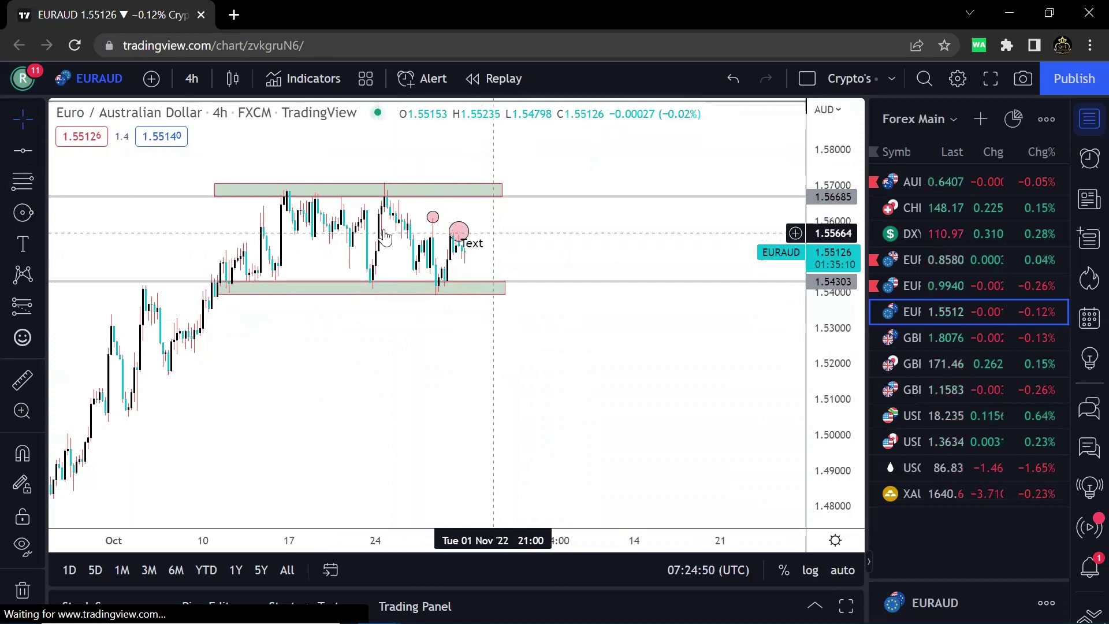
# - Try a Fibonacci retracement on EURAUD from the 6 Oct low at 1.51655 to 1.56393 on 18 Oct, and remove it
pyautogui.scroll(3, 562, 240)
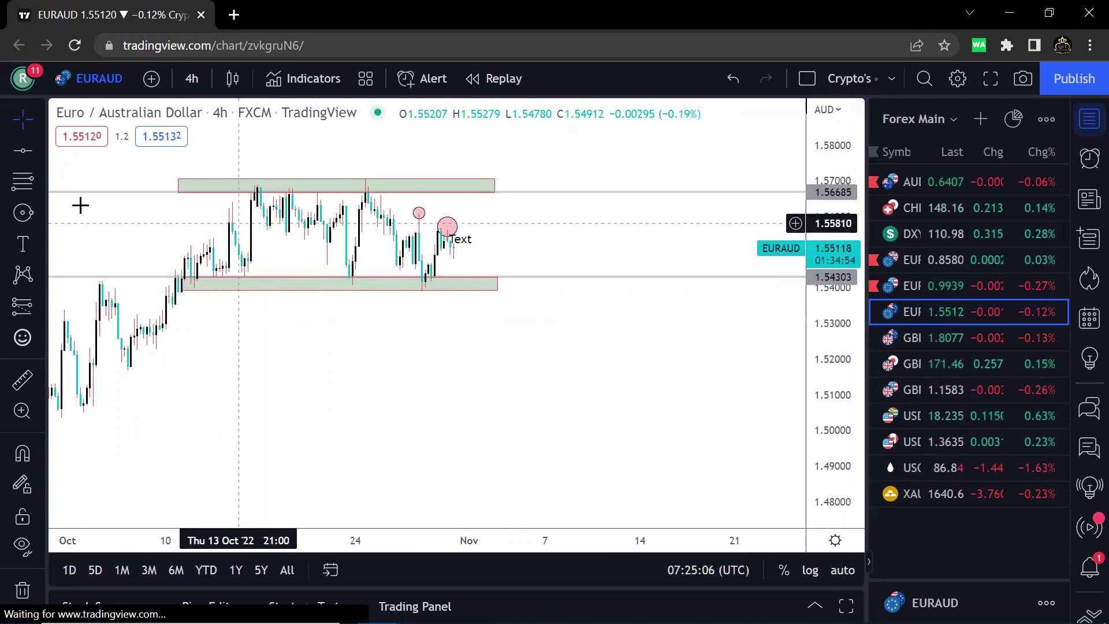
pyautogui.click(8, 186)
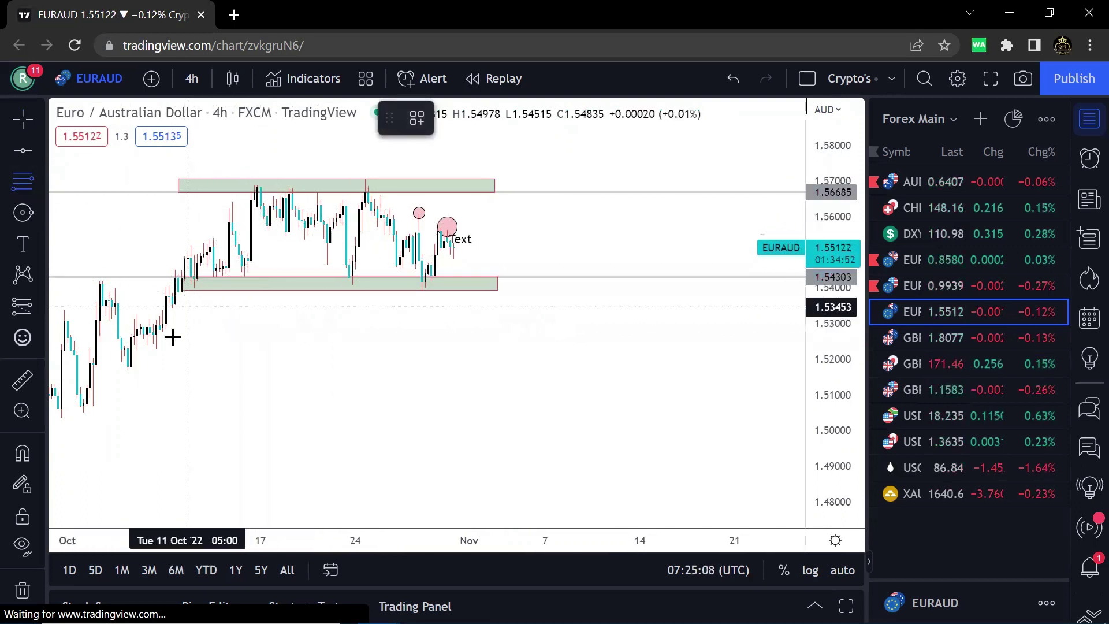
pyautogui.click(128, 372)
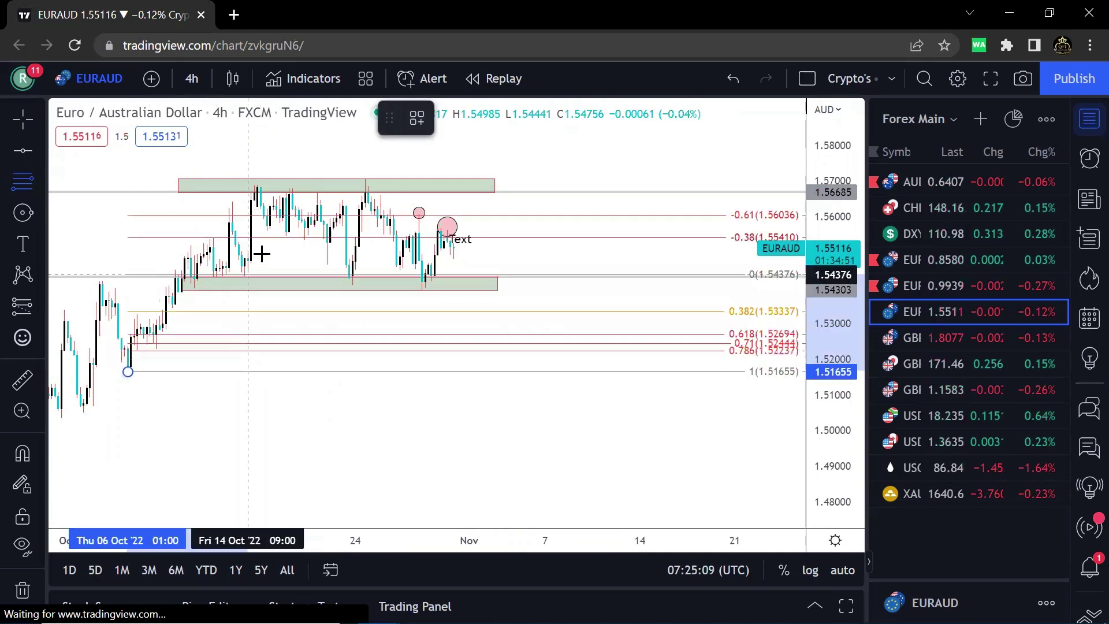
pyautogui.click(285, 202)
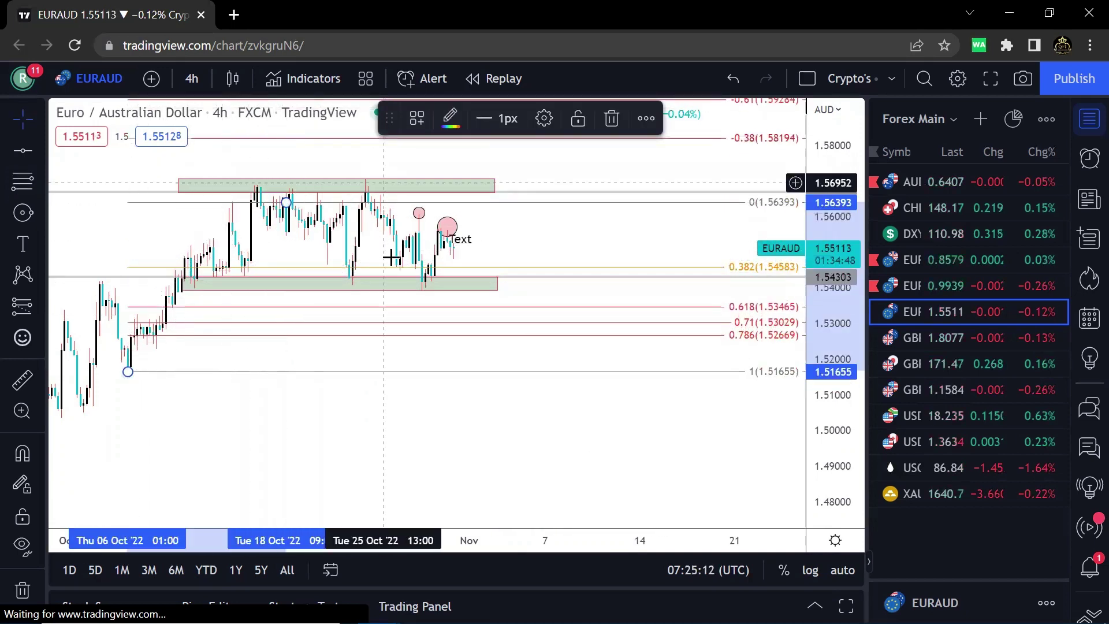
pyautogui.click(612, 120)
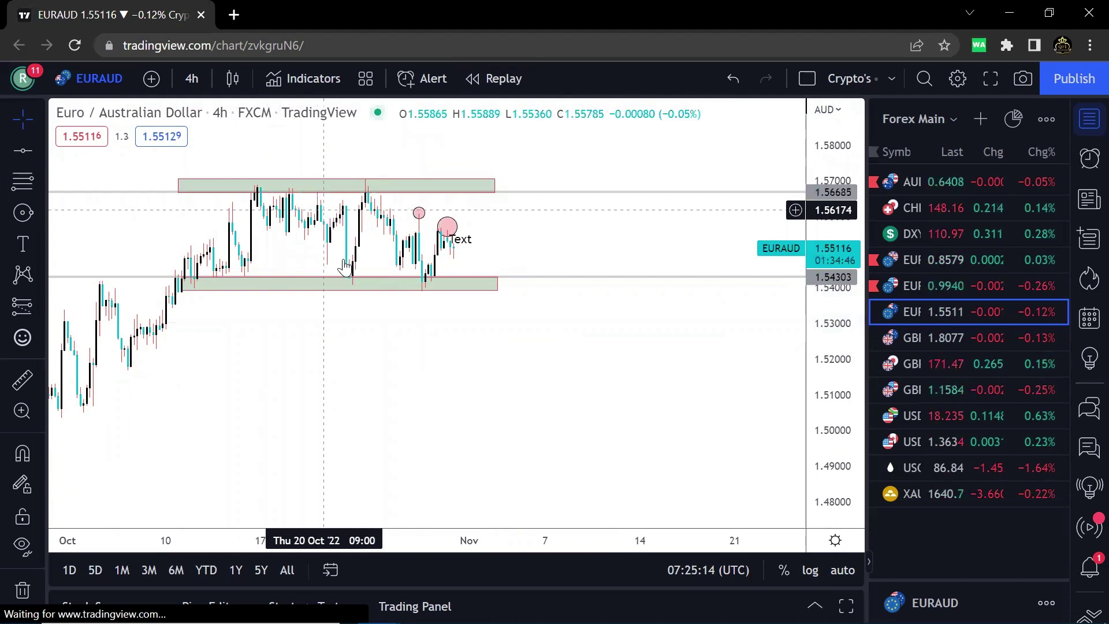
# - Delete the text label and both circles from the EURAUD chart
pyautogui.click(367, 176)
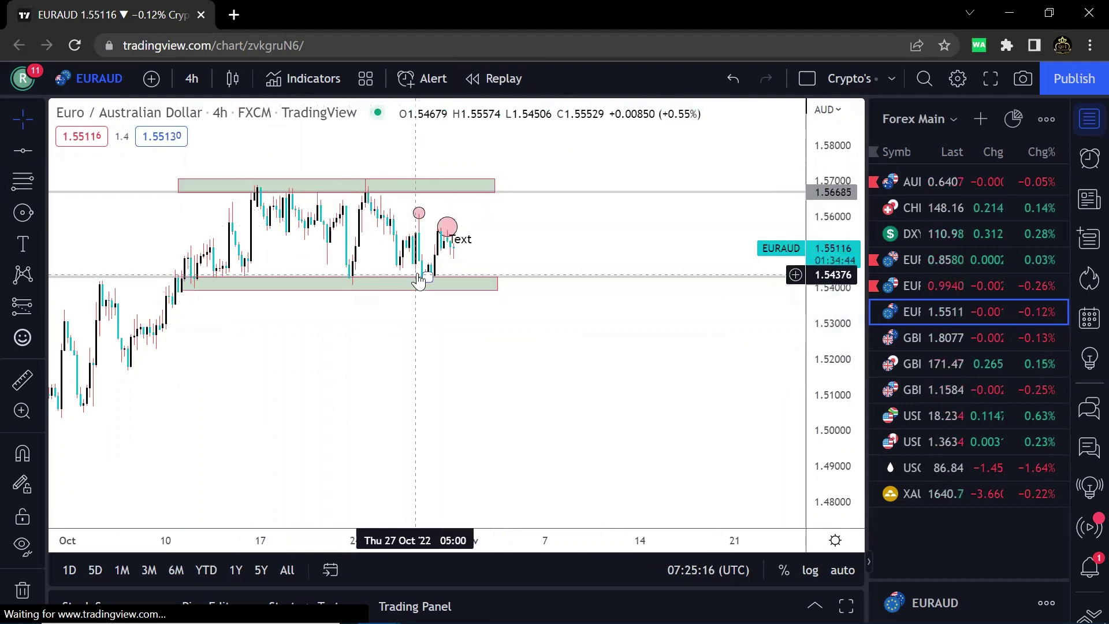
pyautogui.click(472, 239)
pyautogui.click(586, 118)
pyautogui.click(451, 236)
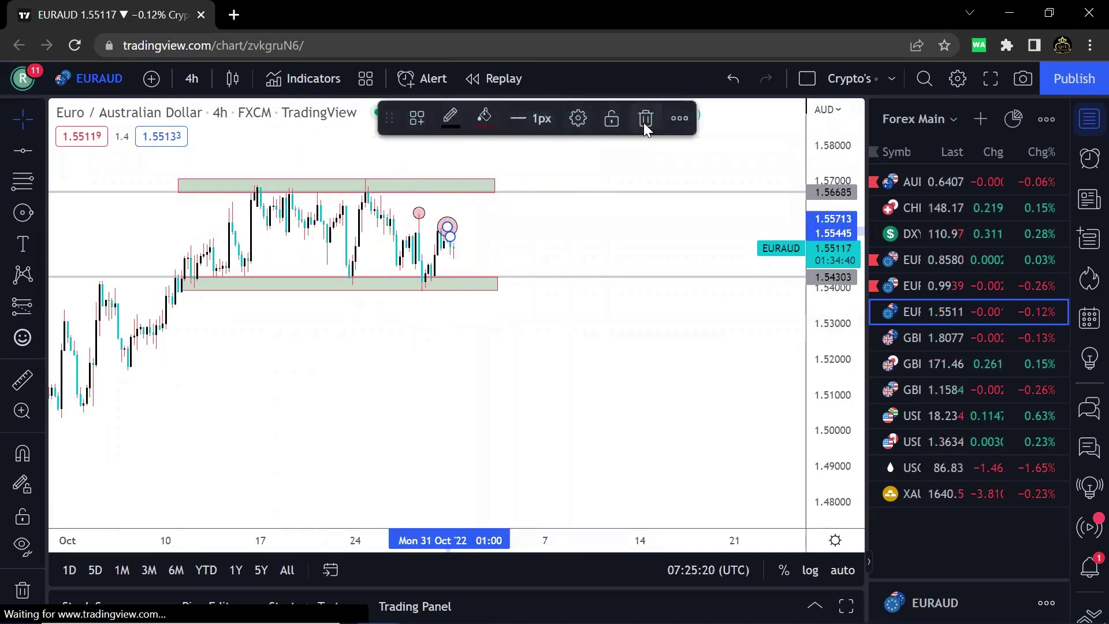
pyautogui.click(645, 118)
pyautogui.click(420, 214)
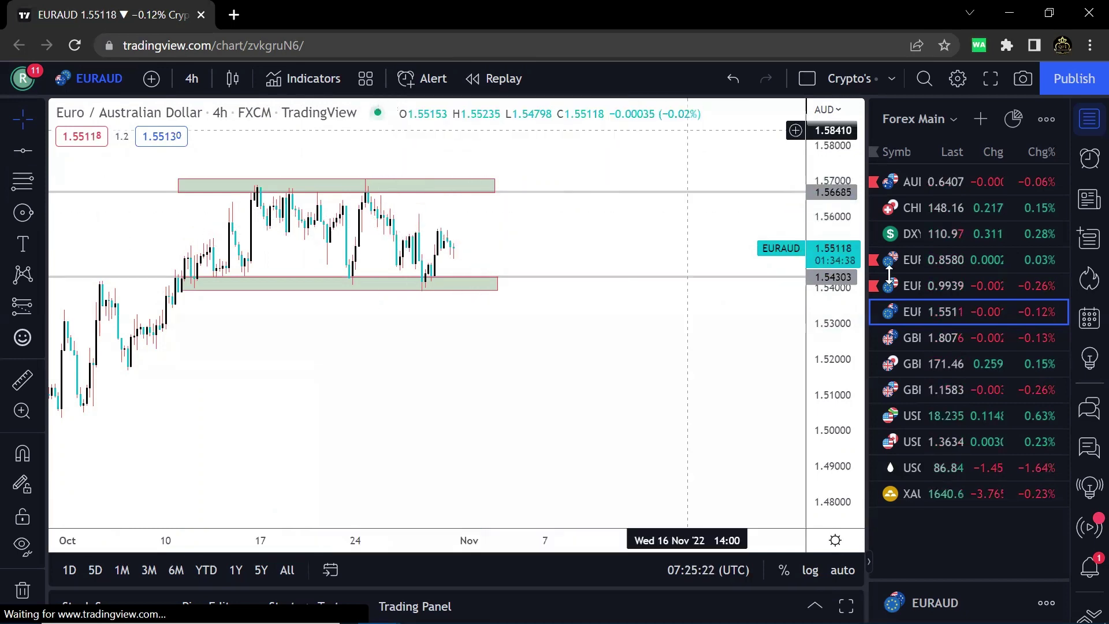
# - Open GBPAUD and draw a zone rectangle from 1.76790 to about 1.7713, starting at 3 Oct and extending past 1 Nov
pyautogui.click(940, 335)
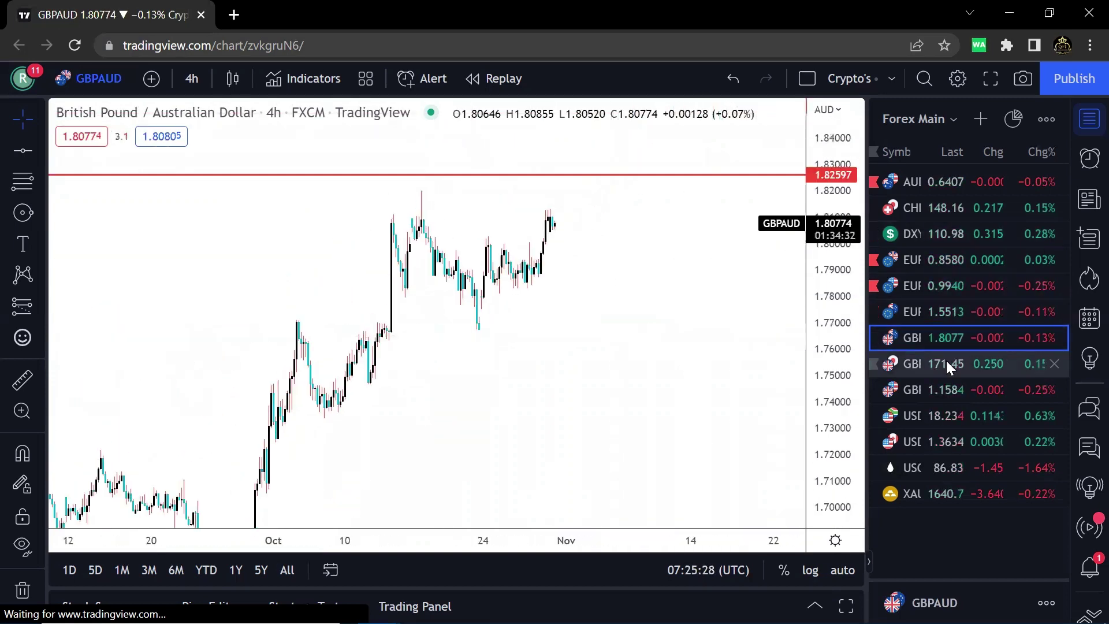
pyautogui.scroll(1, 520, 364)
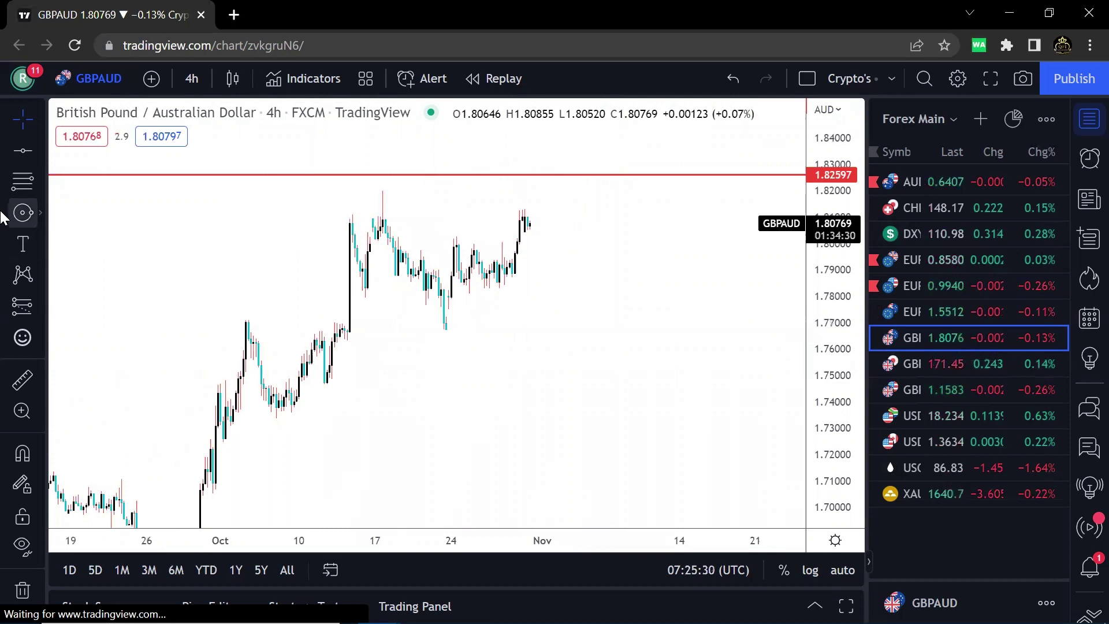
pyautogui.click(36, 215)
pyautogui.click(91, 281)
pyautogui.click(230, 328)
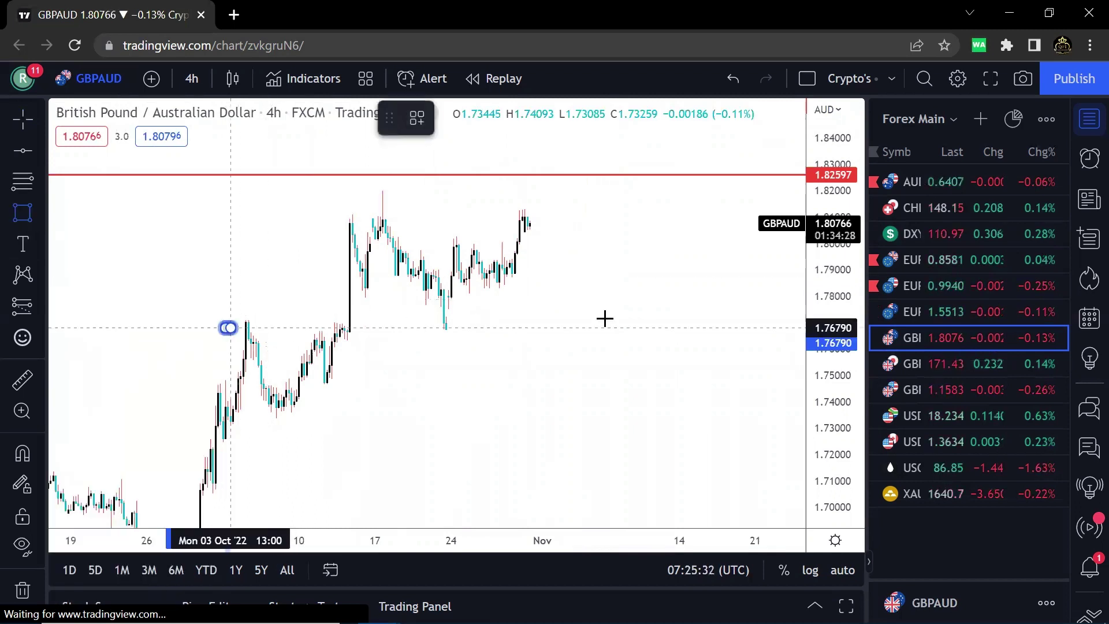
pyautogui.click(623, 319)
# - Move the GBPAUD zone rectangle up to the 0.382 level of a temporary Fibonacci retracement running from 1.73308 to 1.81916
pyautogui.click(23, 181)
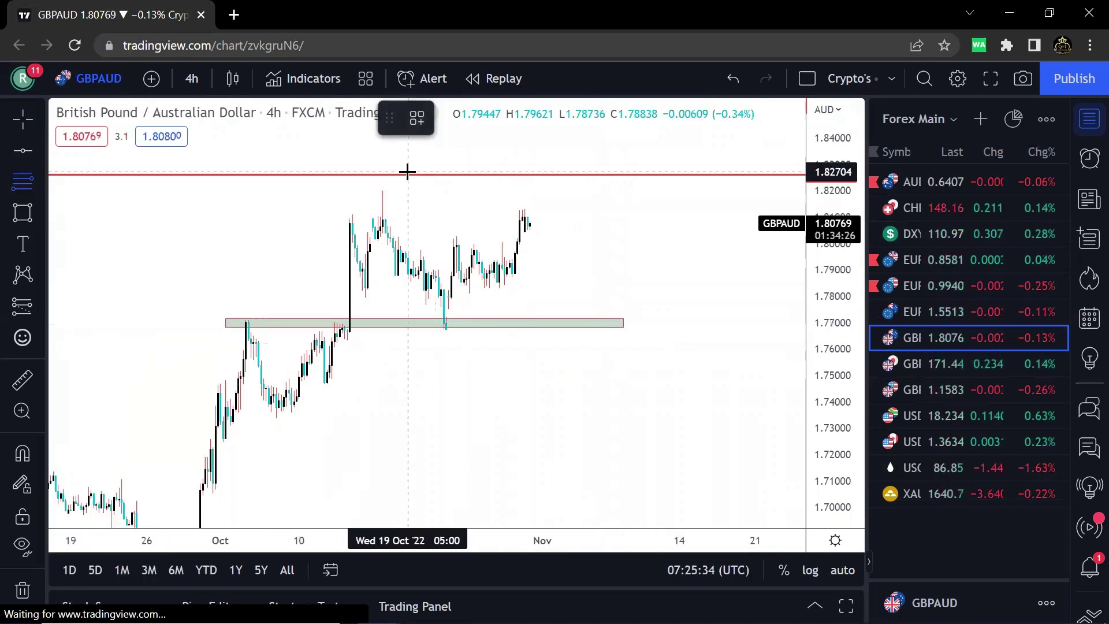
pyautogui.click(276, 420)
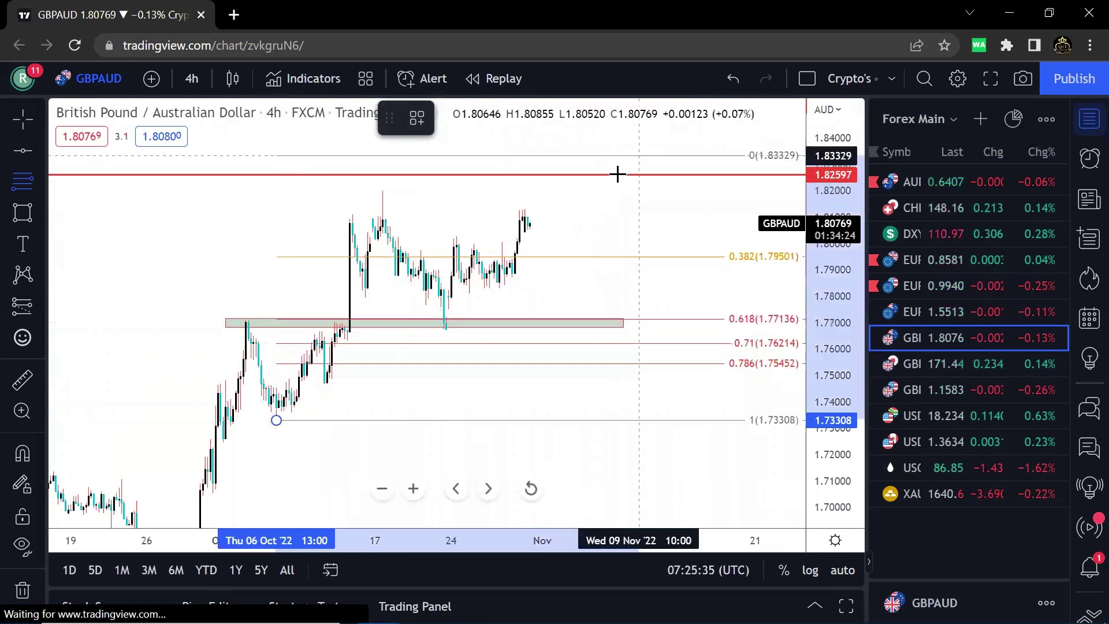
pyautogui.click(565, 192)
pyautogui.moveTo(576, 325); pyautogui.dragTo(621, 284)
pyautogui.click(469, 298)
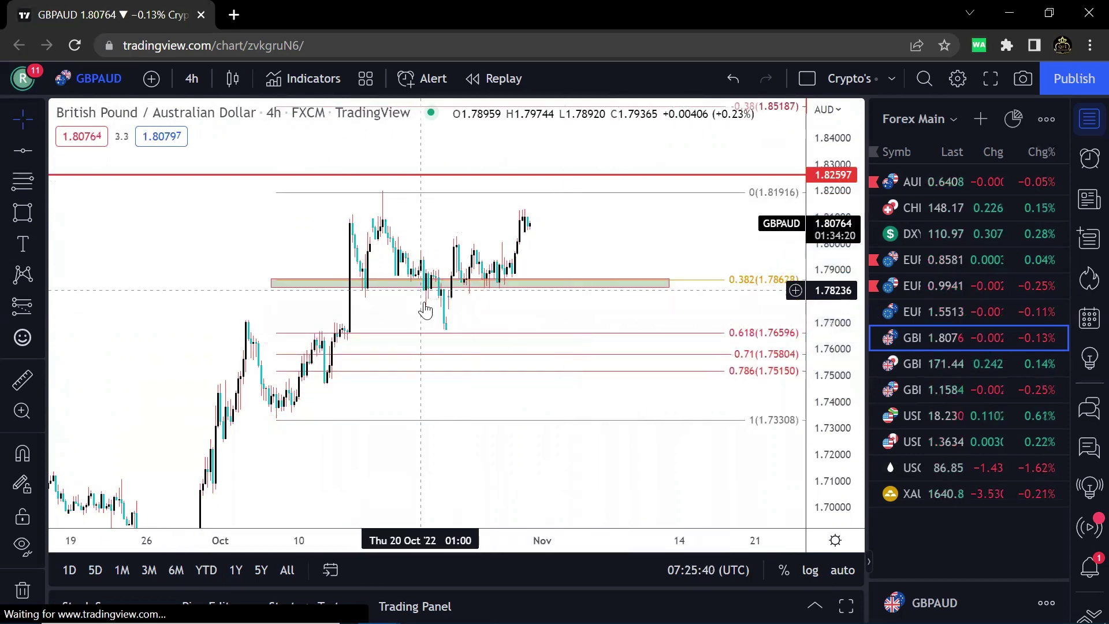
pyautogui.click(739, 281)
pyautogui.click(605, 123)
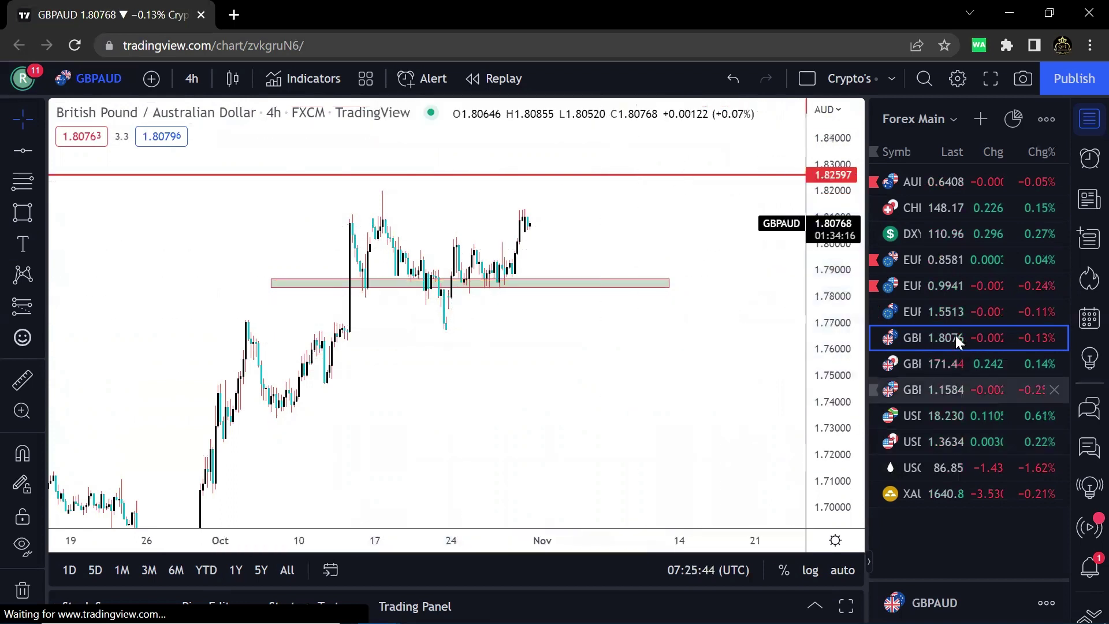
# - Open GBPJPY and draw a rising trend line from 148.651 on 25 Sep, along the 21 Oct low, to about 175.8 on 9 Nov
pyautogui.click(934, 355)
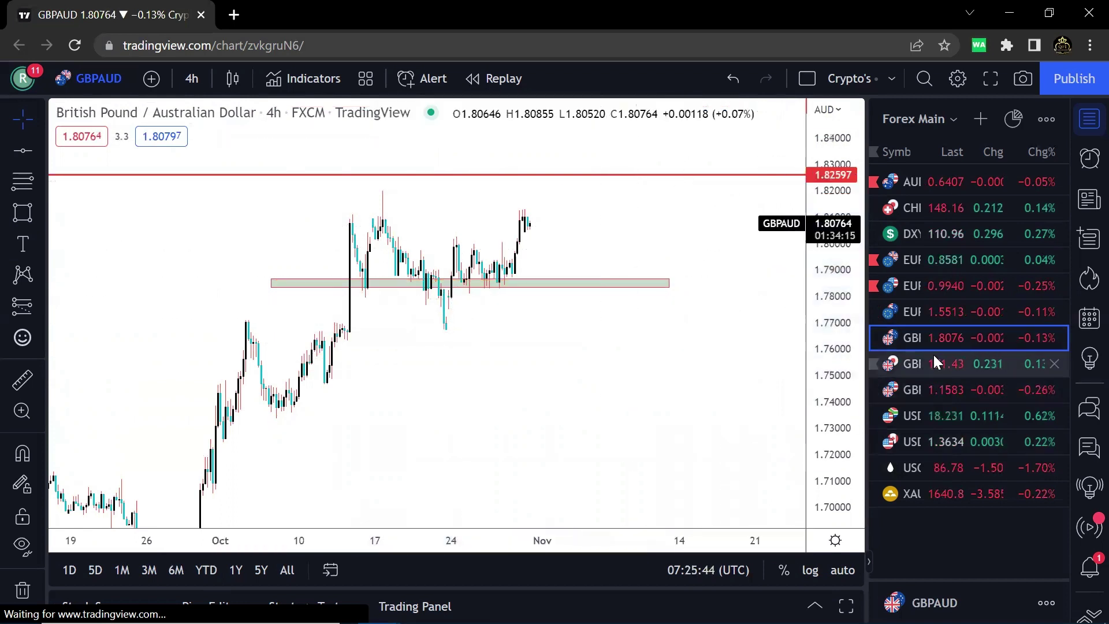
pyautogui.rightClick(718, 292)
pyautogui.click(751, 539)
pyautogui.scroll(3, 601, 389)
pyautogui.moveTo(644, 326); pyautogui.dragTo(637, 262)
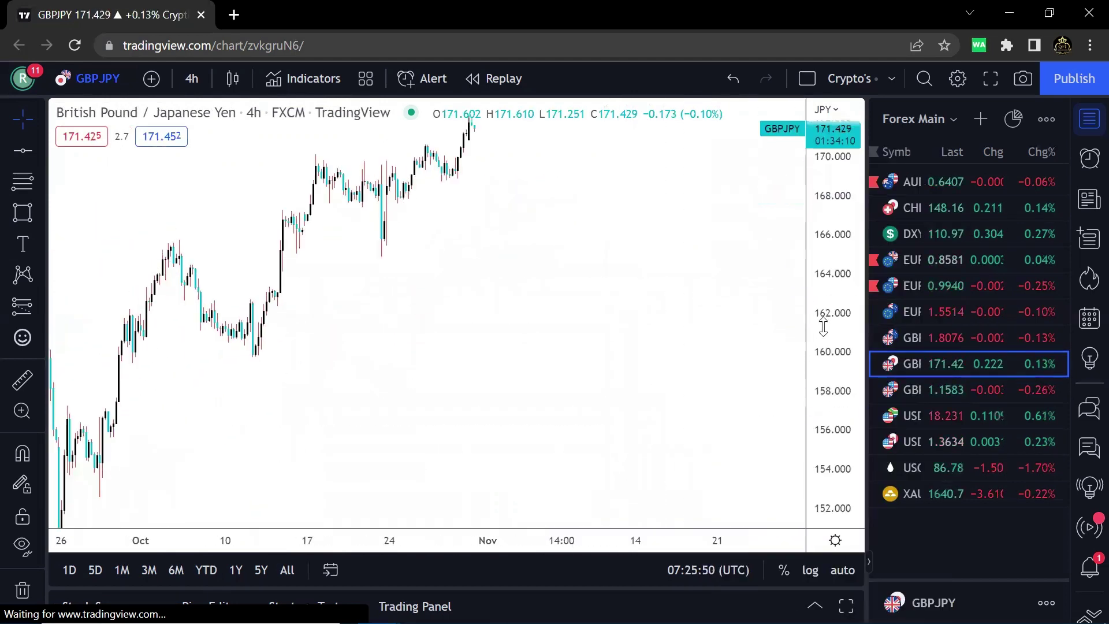
pyautogui.moveTo(822, 324); pyautogui.dragTo(822, 413)
pyautogui.click(42, 151)
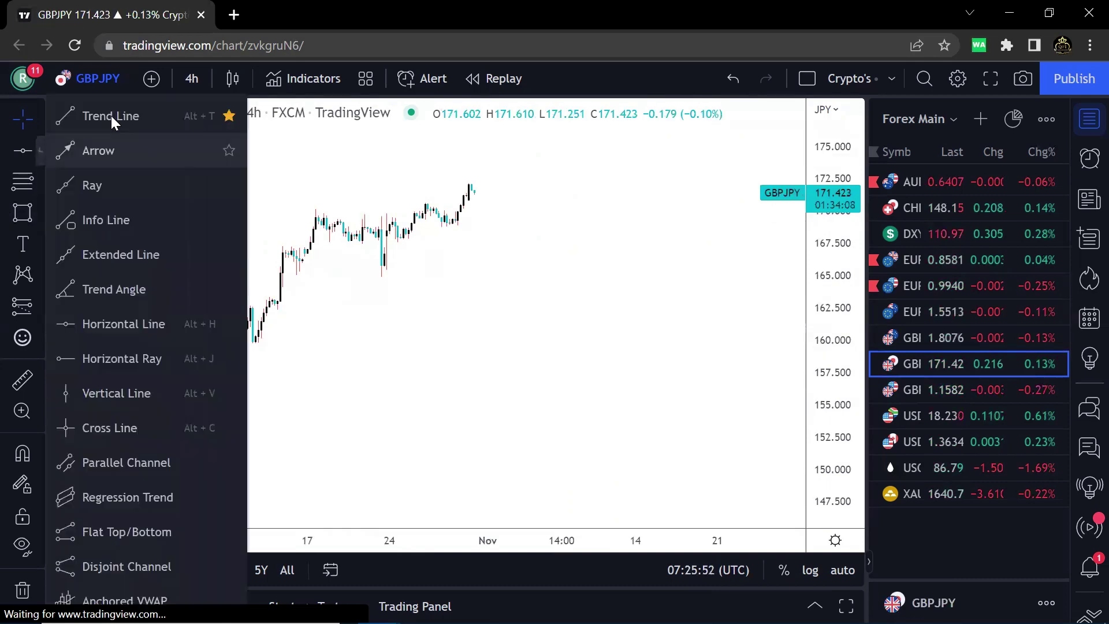
pyautogui.click(110, 116)
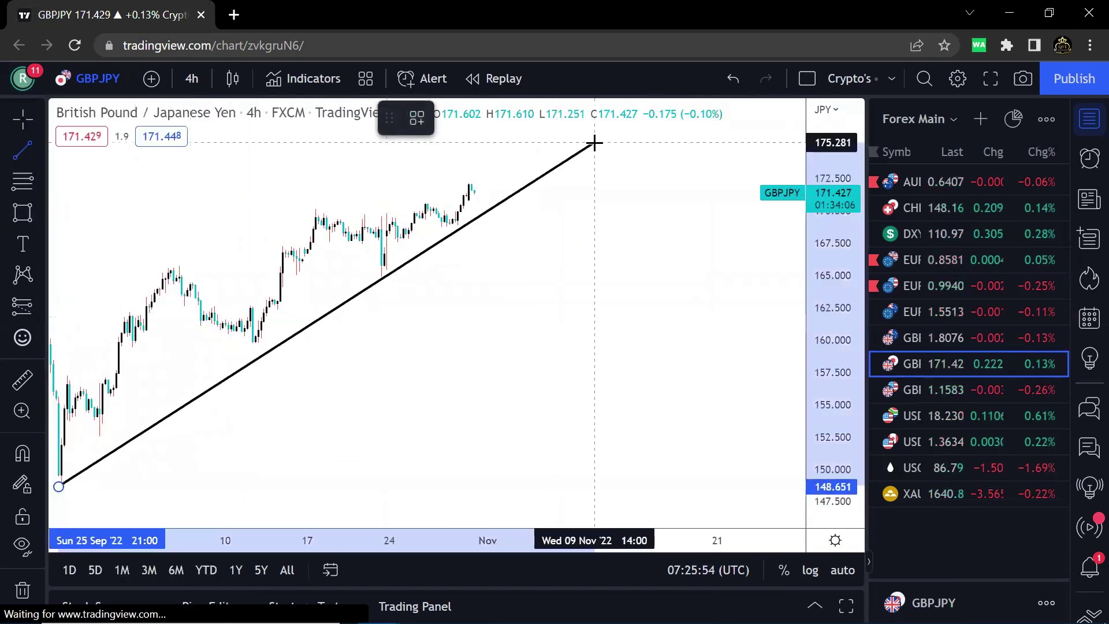
pyautogui.click(580, 223)
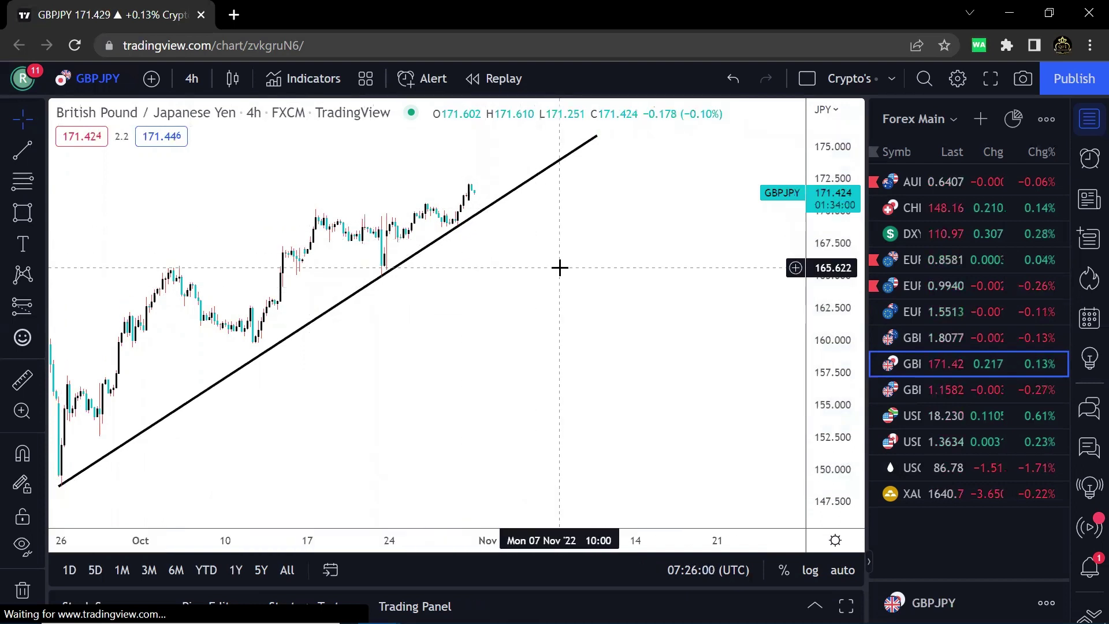
# - Draw a zone rectangle across the GBPJPY mid-October highs, from about 169.58 to 169.95, spanning 14 Oct to about 1 Nov
pyautogui.scroll(2, 560, 267)
pyautogui.moveTo(813, 388); pyautogui.dragTo(822, 179)
pyautogui.moveTo(627, 259); pyautogui.dragTo(676, 421)
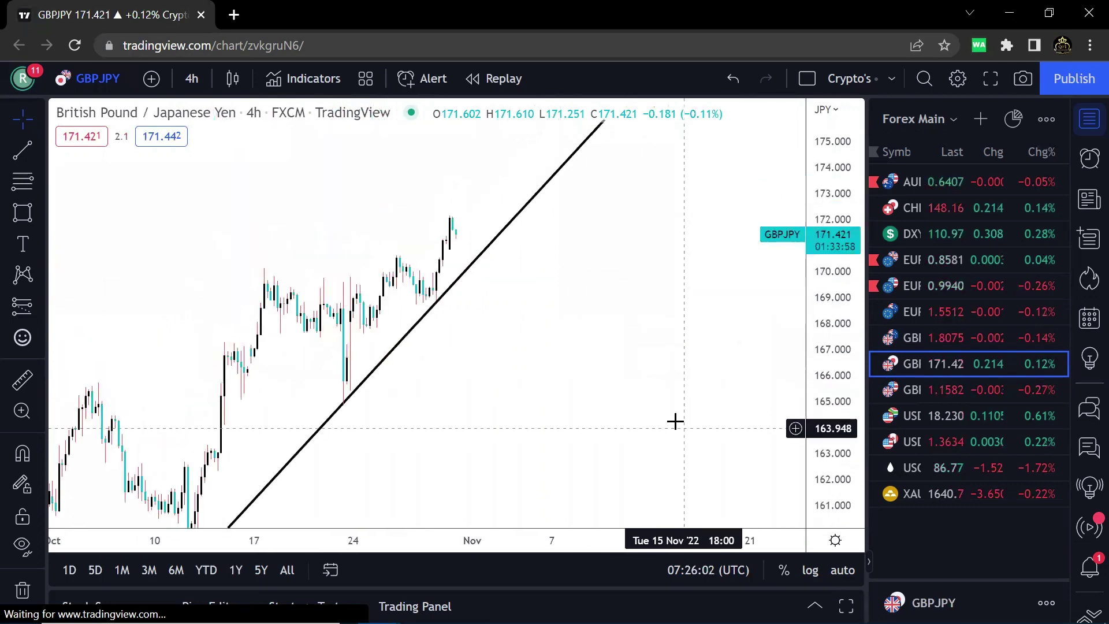
pyautogui.hotkey('alt', 'shift', 'r')
pyautogui.moveTo(245, 279); pyautogui.dragTo(474, 276)
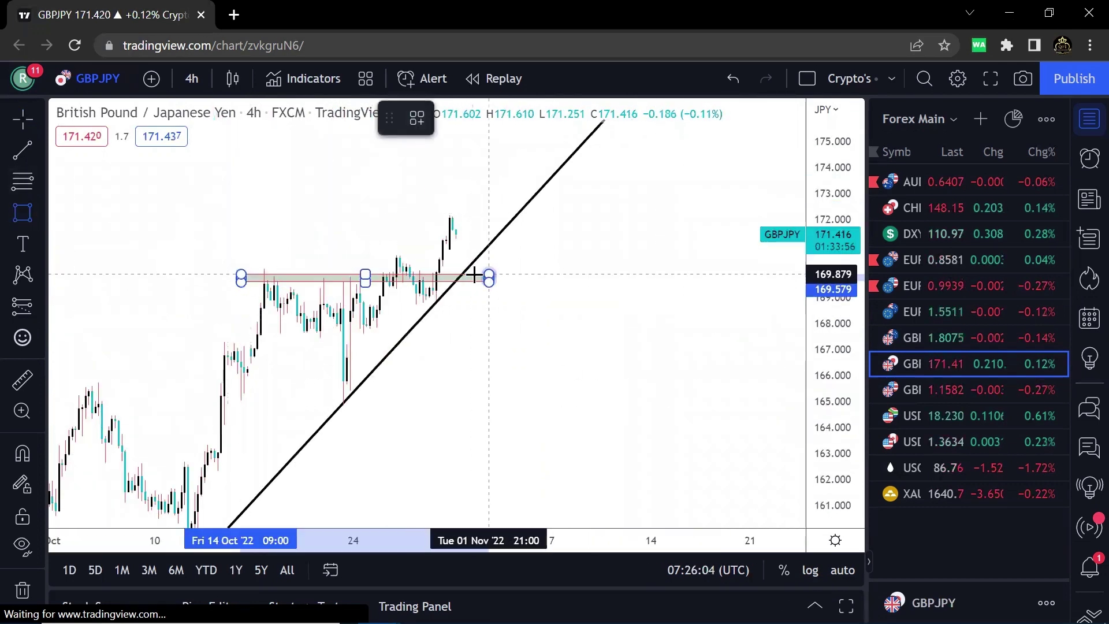
pyautogui.click(501, 328)
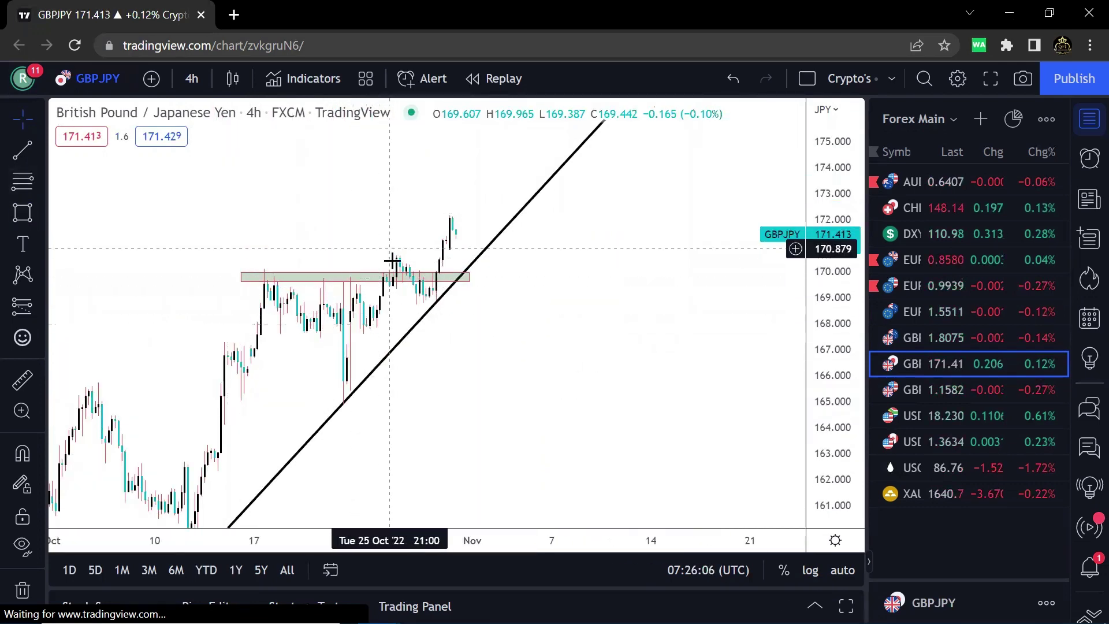
# - Draw a Fibonacci retracement on GBPJPY from the 21 Oct low at 164.881 to 170.679
pyautogui.click(23, 182)
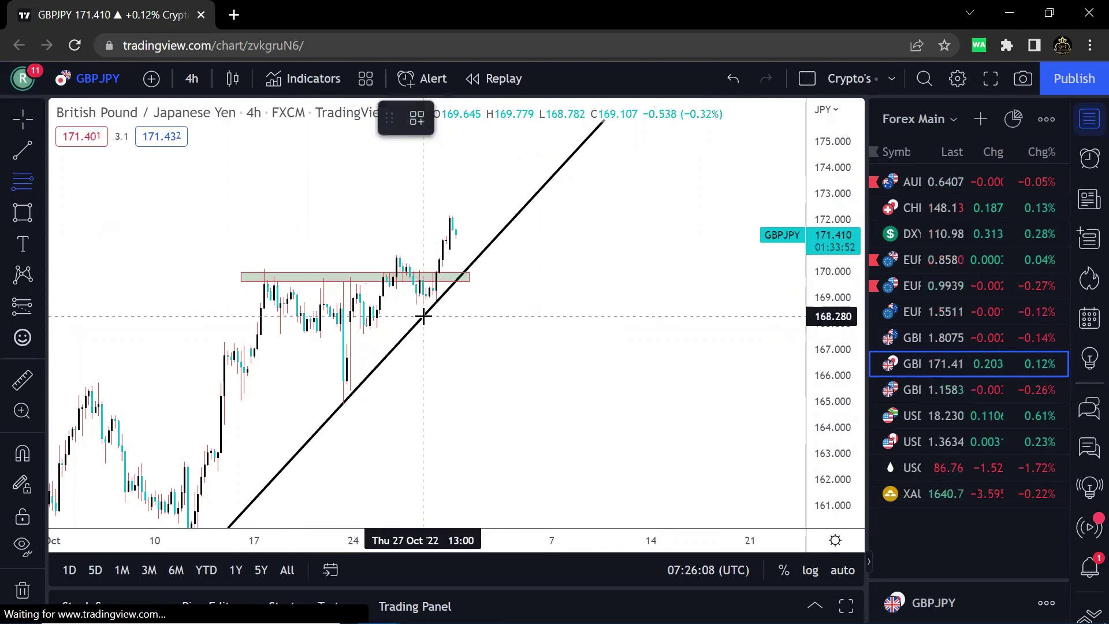
pyautogui.click(327, 408)
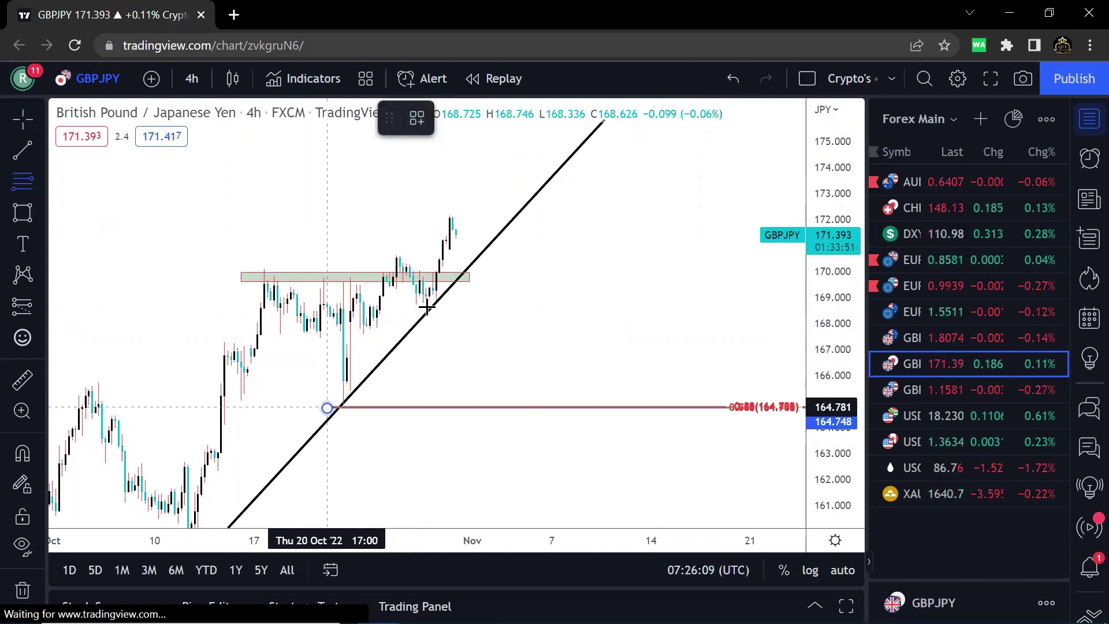
pyautogui.click(473, 255)
pyautogui.moveTo(324, 414); pyautogui.dragTo(330, 410)
# - Place a horizontal ray at 168.813 along the late-October GBPJPY lows and move the zone rectangle down to sit just beneath it
pyautogui.click(39, 164)
pyautogui.click(138, 358)
pyautogui.click(406, 306)
pyautogui.moveTo(407, 309)
pyautogui.mouseDown()
pyautogui.moveTo(370, 277)
pyautogui.moveTo(486, 307)
pyautogui.mouseUp()
pyautogui.click(518, 279)
# - Delete the Fibonacci retracement from the GBPJPY chart
pyautogui.click(747, 317)
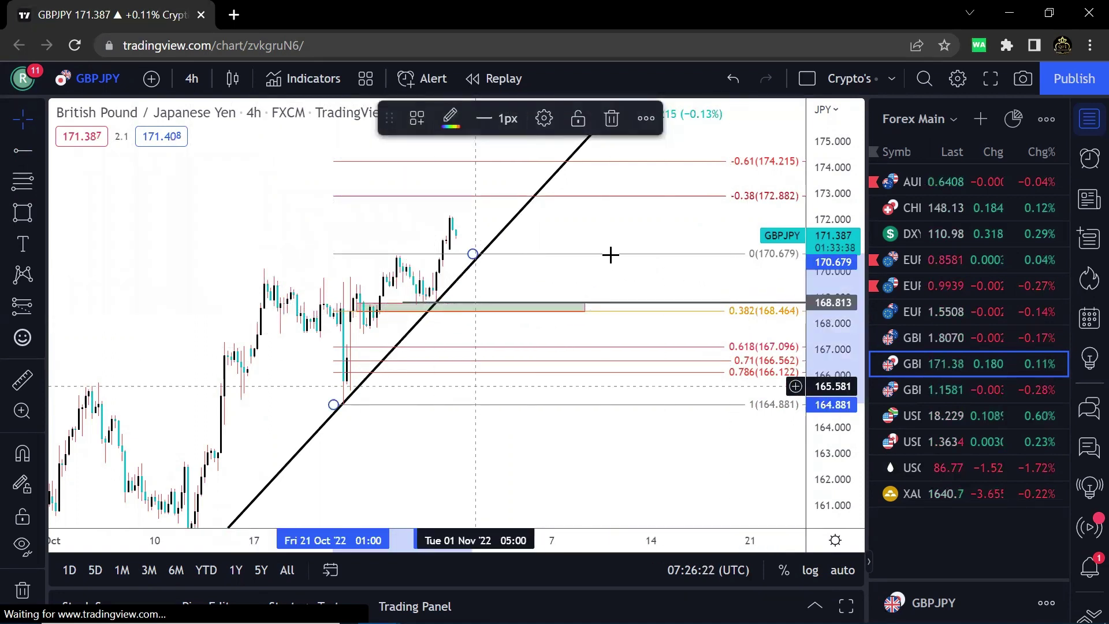
pyautogui.click(611, 116)
pyautogui.moveTo(643, 272); pyautogui.dragTo(705, 192)
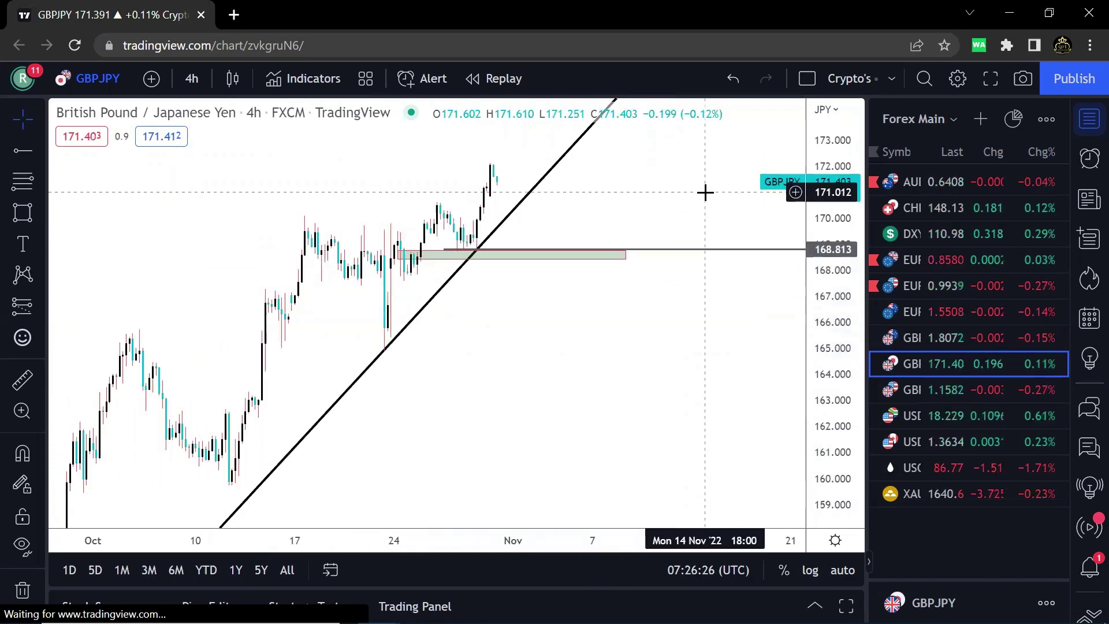
# - Open the GBPUSD chart and review its price swings on the 4-hour, weekly and daily timeframes
pyautogui.click(980, 388)
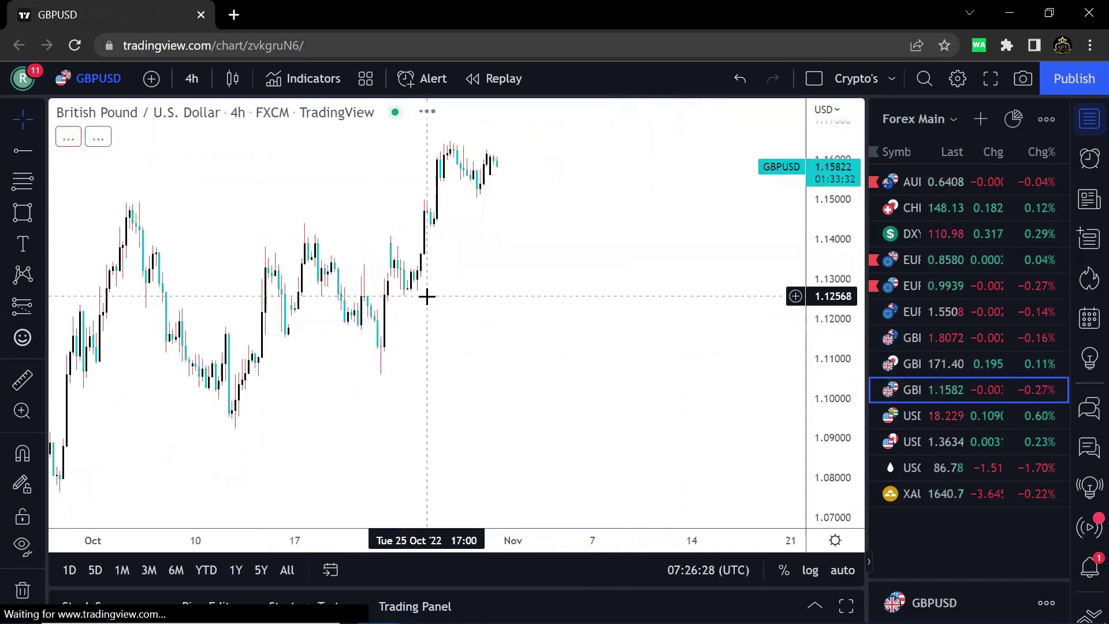
pyautogui.moveTo(649, 292); pyautogui.dragTo(735, 210)
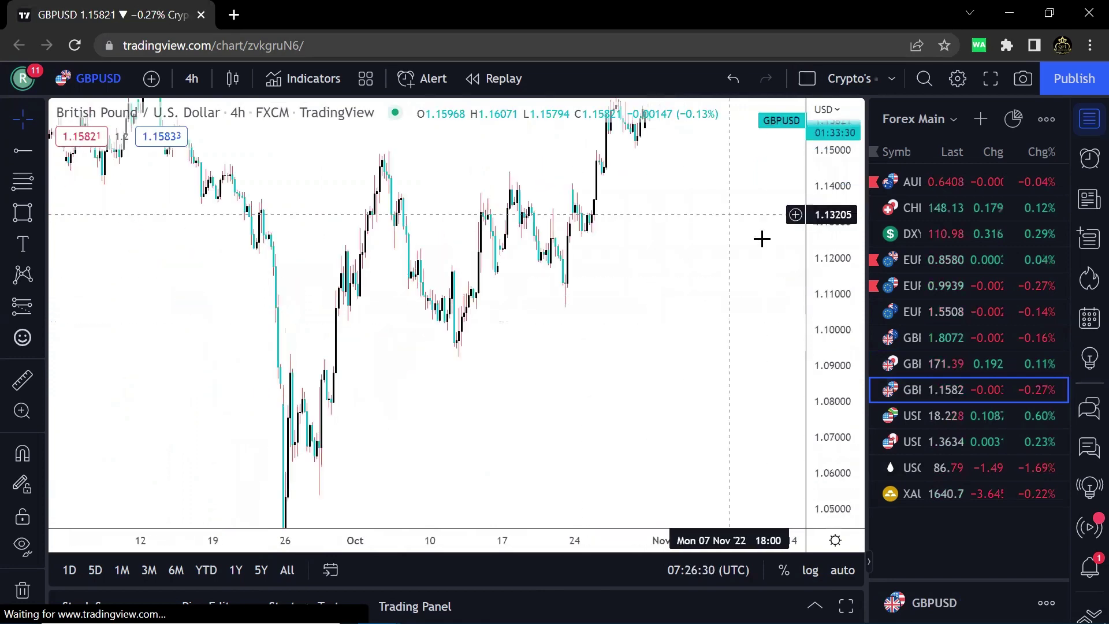
pyautogui.doubleClick(833, 355)
pyautogui.scroll(2, 552, 309)
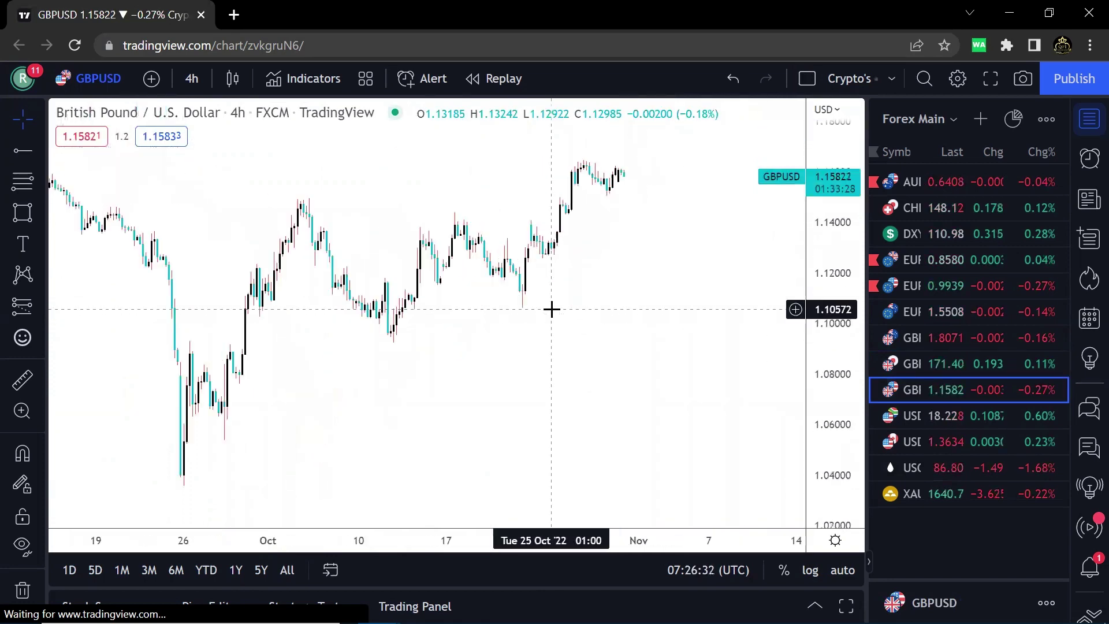
pyautogui.scroll(-3, 552, 310)
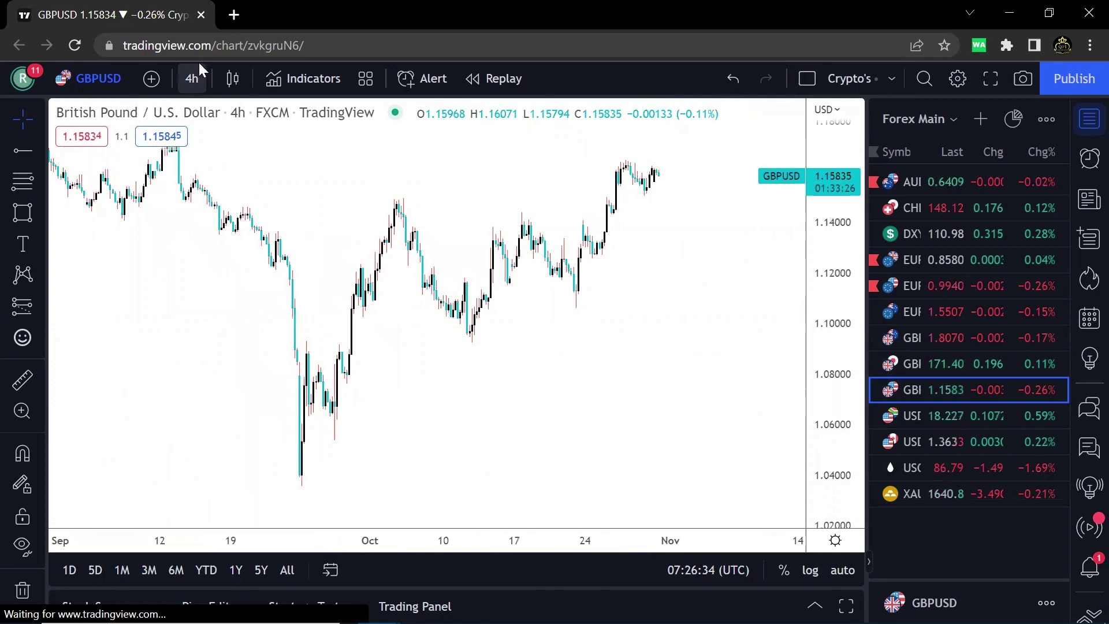
pyautogui.click(193, 78)
pyautogui.click(238, 502)
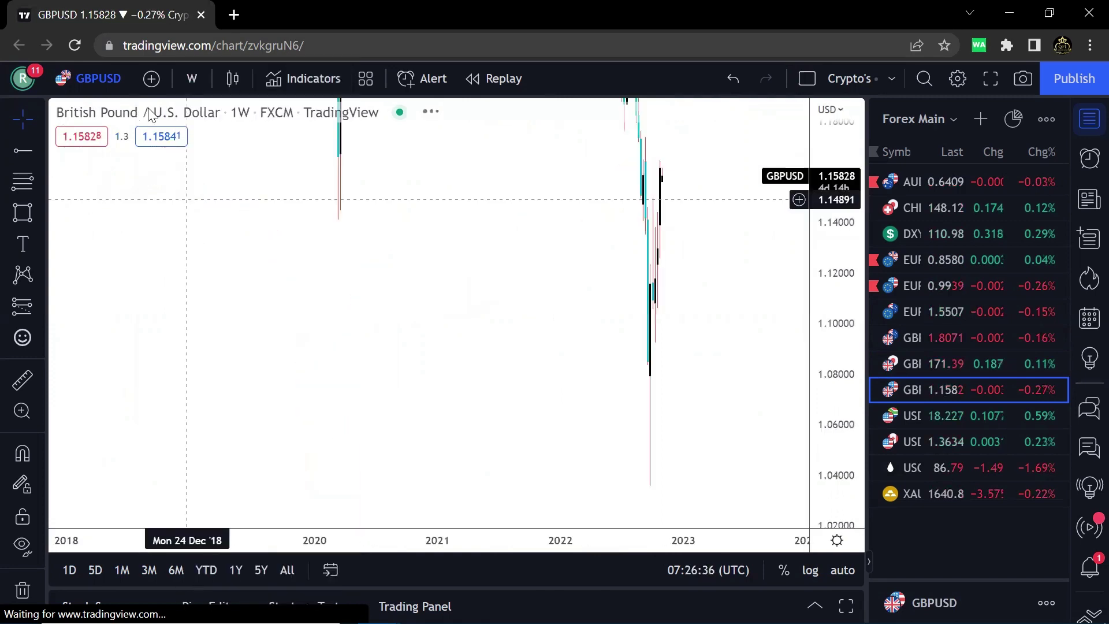
pyautogui.click(197, 78)
pyautogui.click(197, 475)
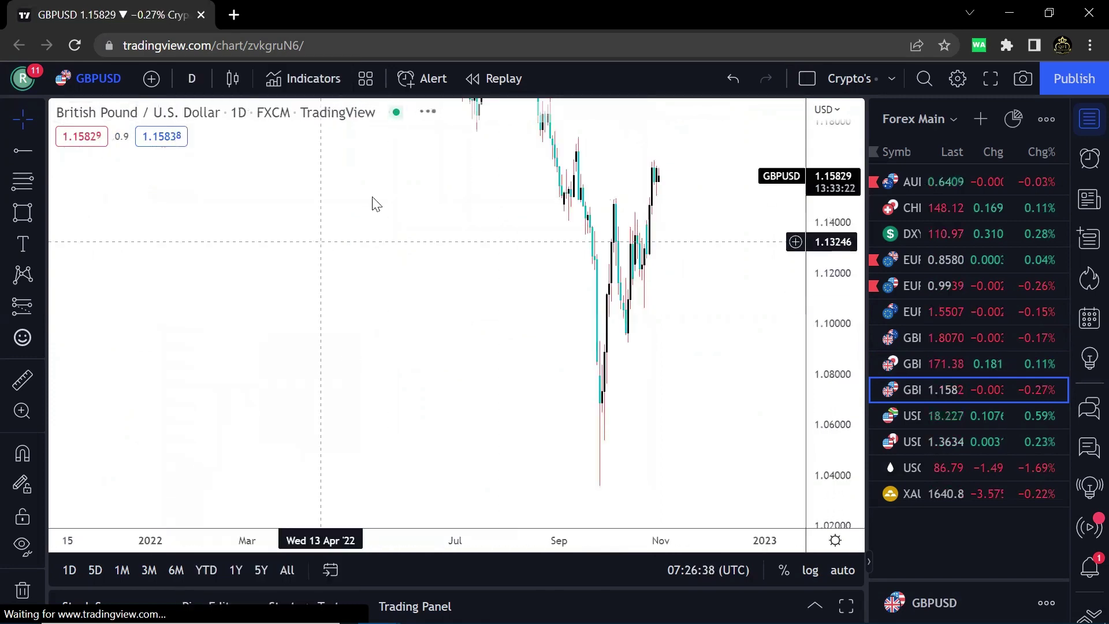
pyautogui.scroll(-5, 729, 346)
pyautogui.moveTo(812, 378); pyautogui.dragTo(806, 325)
pyautogui.moveTo(651, 277); pyautogui.dragTo(432, 221)
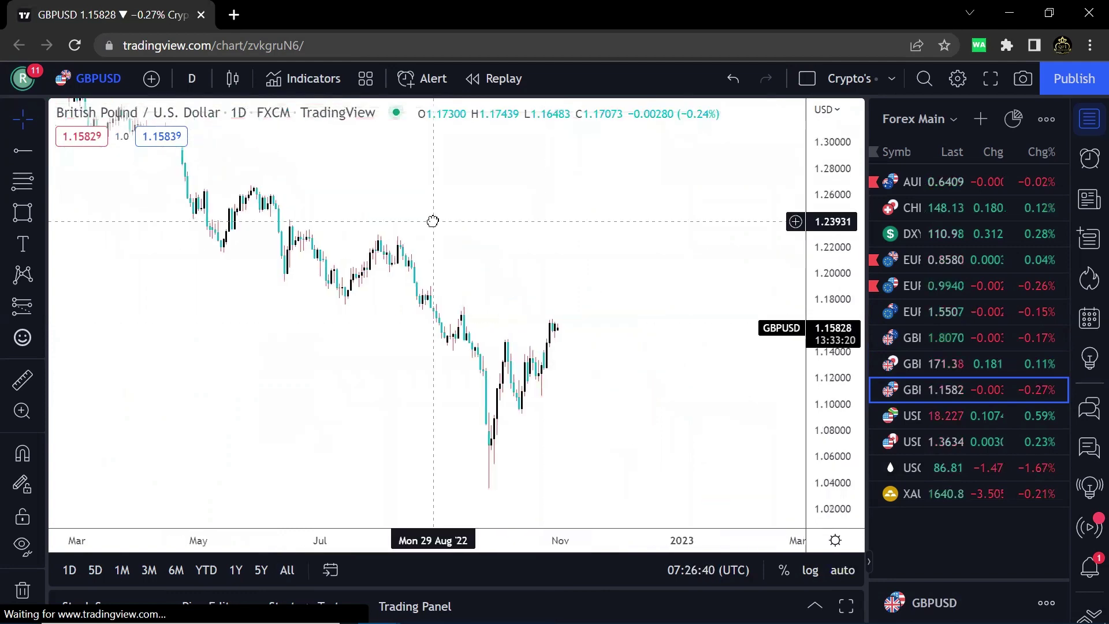
# - Return GBPUSD to the 4-hour timeframe and place a horizontal ray at 1.14587 from the 14 Sep low
pyautogui.click(188, 75)
pyautogui.click(227, 417)
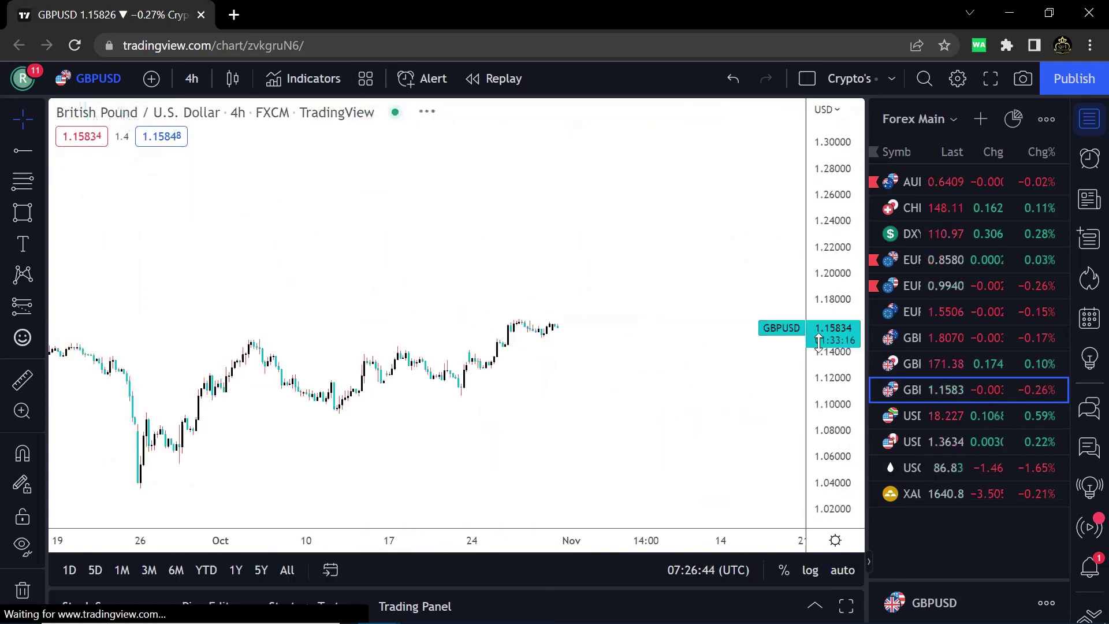
pyautogui.moveTo(634, 382); pyautogui.dragTo(540, 233)
pyautogui.scroll(-4, 599, 307)
pyautogui.moveTo(561, 270); pyautogui.dragTo(607, 341)
pyautogui.scroll(1, 607, 341)
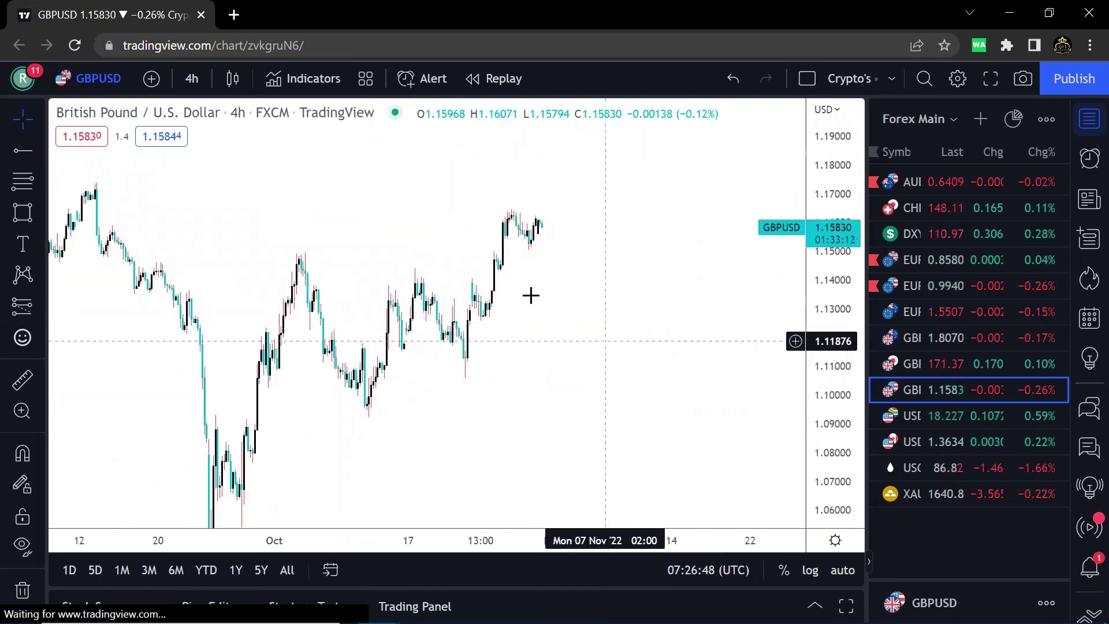
pyautogui.click(106, 263)
pyautogui.doubleClick(107, 263)
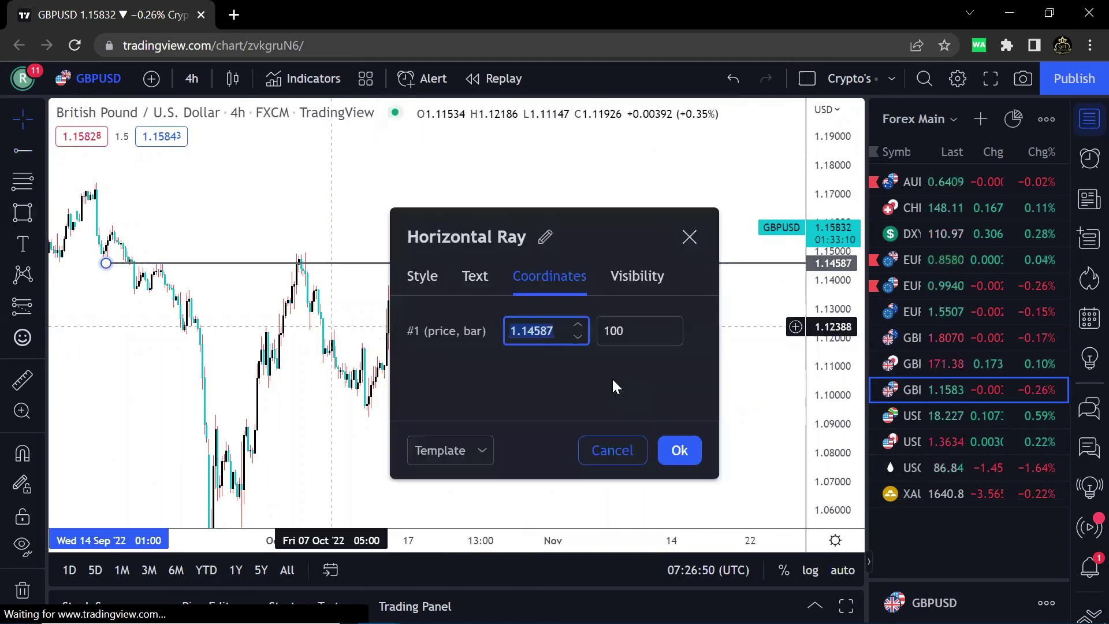
pyautogui.click(690, 237)
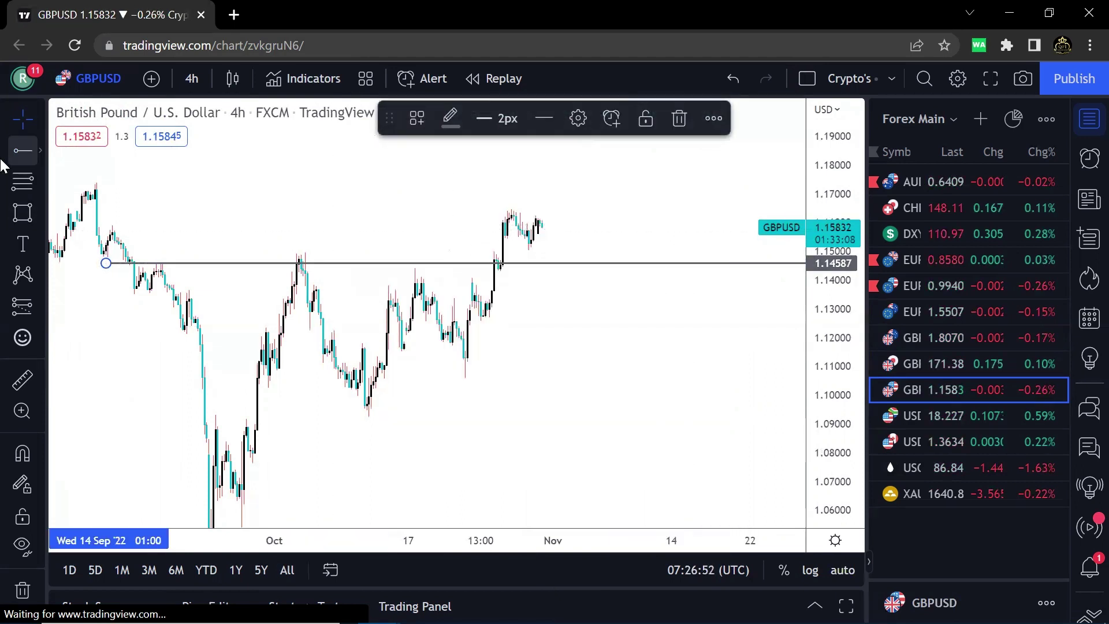
# - Place a second horizontal ray on GBPUSD at 1.10581, starting in late September and running along the 21 Oct low
pyautogui.click(165, 381)
pyautogui.moveTo(164, 381); pyautogui.dragTo(169, 378)
pyautogui.moveTo(587, 425); pyautogui.dragTo(625, 397)
pyautogui.scroll(2, 297, 324)
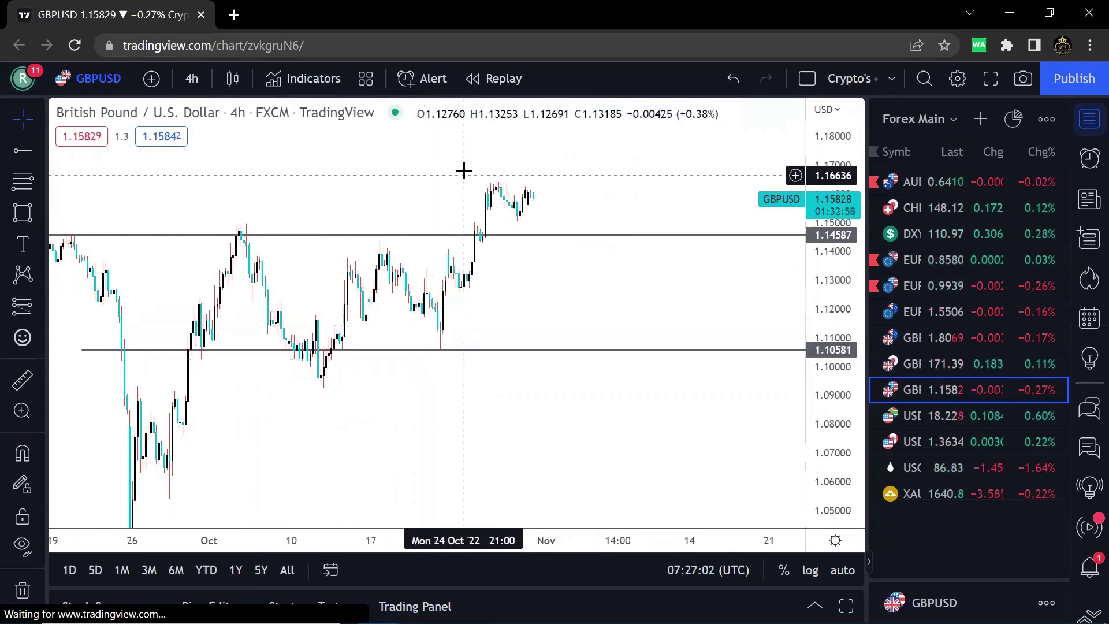
pyautogui.scroll(1, 571, 259)
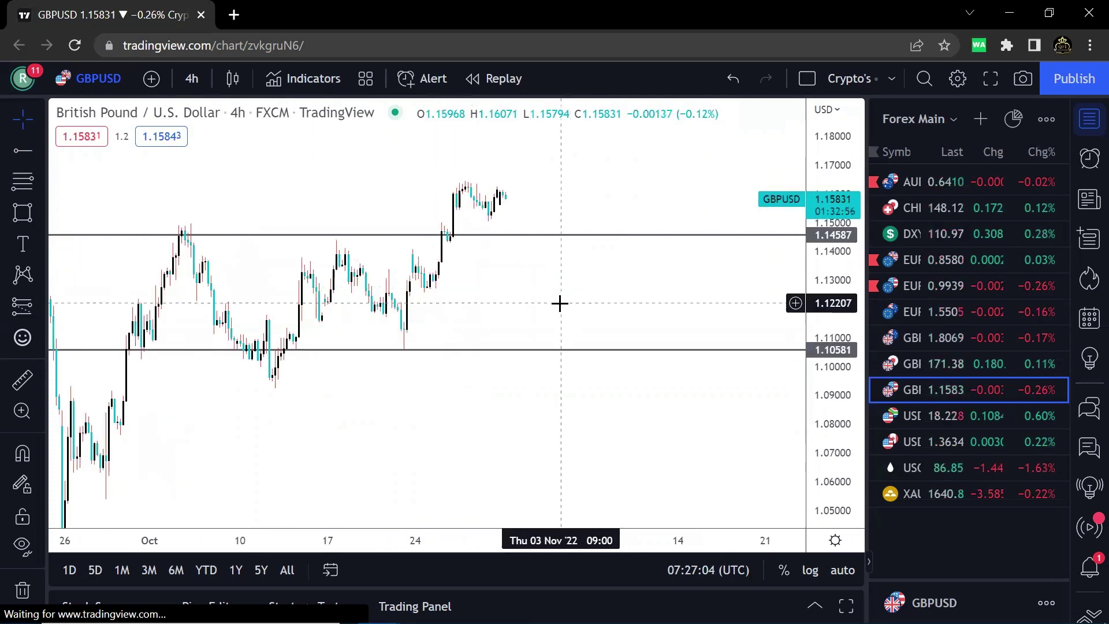
pyautogui.moveTo(575, 292); pyautogui.dragTo(628, 267)
pyautogui.scroll(-1, 629, 268)
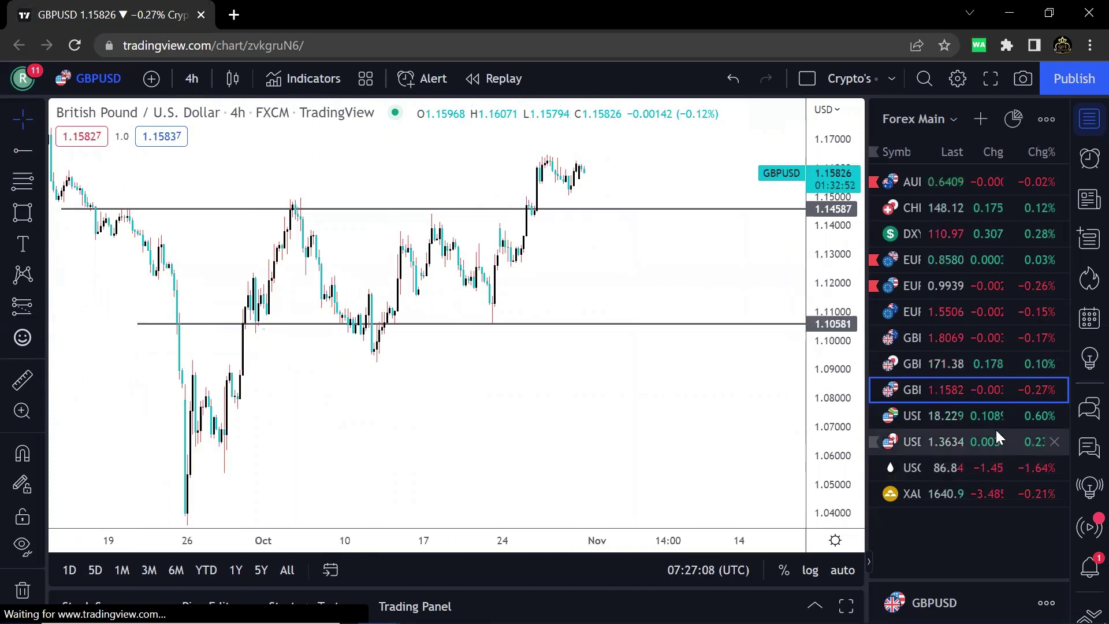
# - Open the USDZAR chart and examine its recent highs and lows on the 4-hour timeframe
pyautogui.click(974, 415)
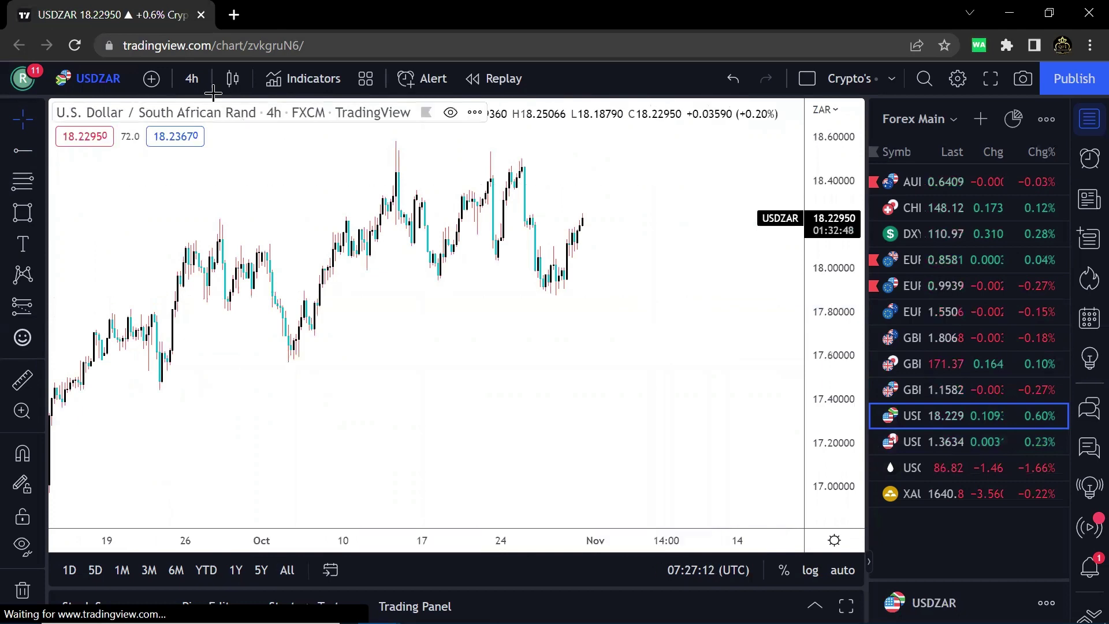
pyautogui.click(190, 78)
pyautogui.moveTo(658, 347); pyautogui.dragTo(660, 390)
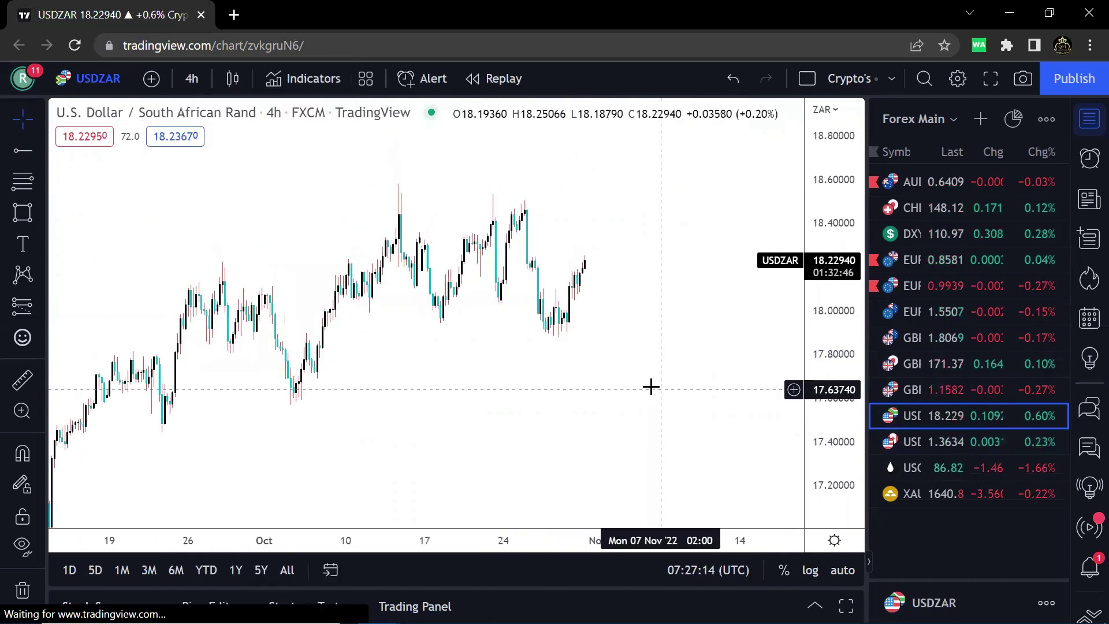
pyautogui.scroll(1, 651, 387)
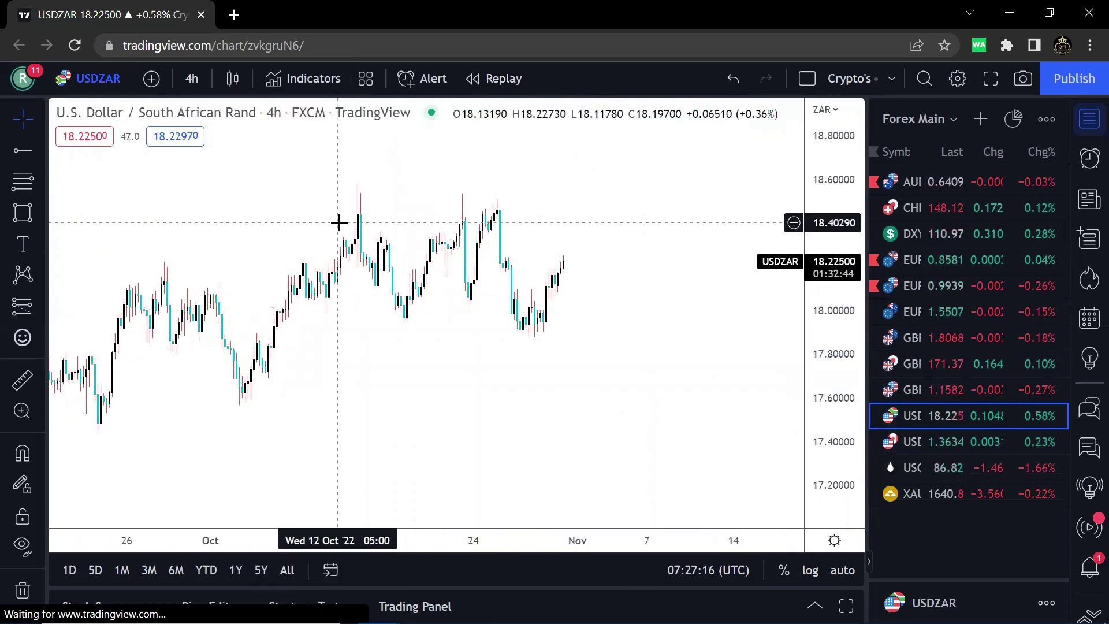
pyautogui.scroll(-1, 339, 222)
pyautogui.click(14, 151)
pyautogui.click(339, 228)
pyautogui.moveTo(339, 228); pyautogui.dragTo(298, 191)
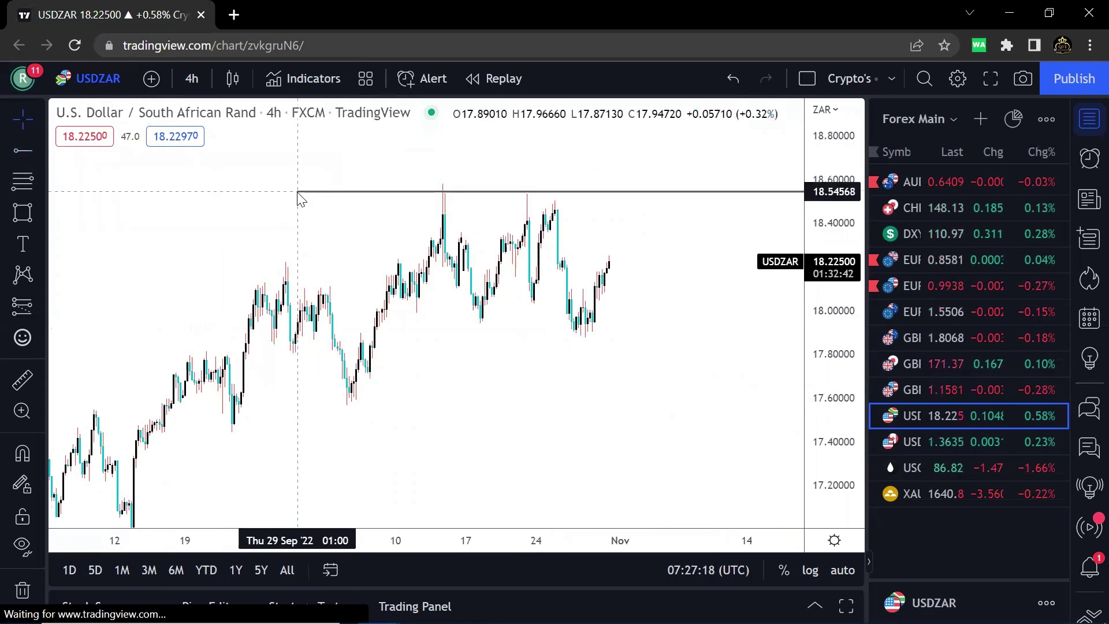
pyautogui.click(668, 115)
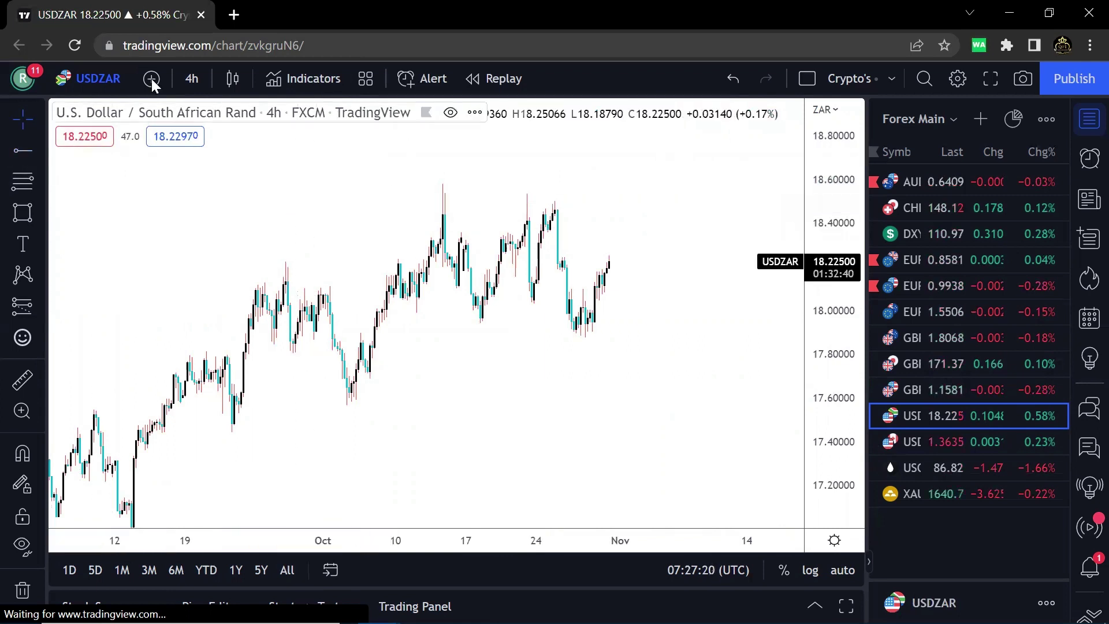
# - Switch the USDZAR chart to the daily timeframe and bring the whole 2022 uptrend into view
pyautogui.click(205, 79)
pyautogui.click(221, 471)
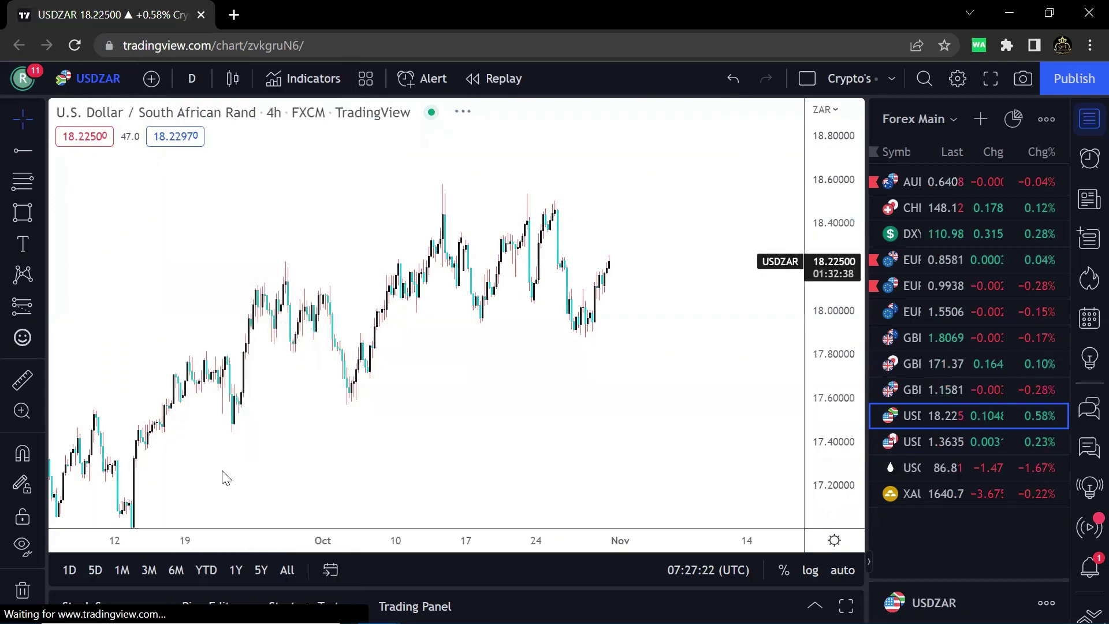
pyautogui.moveTo(832, 377); pyautogui.dragTo(780, 520)
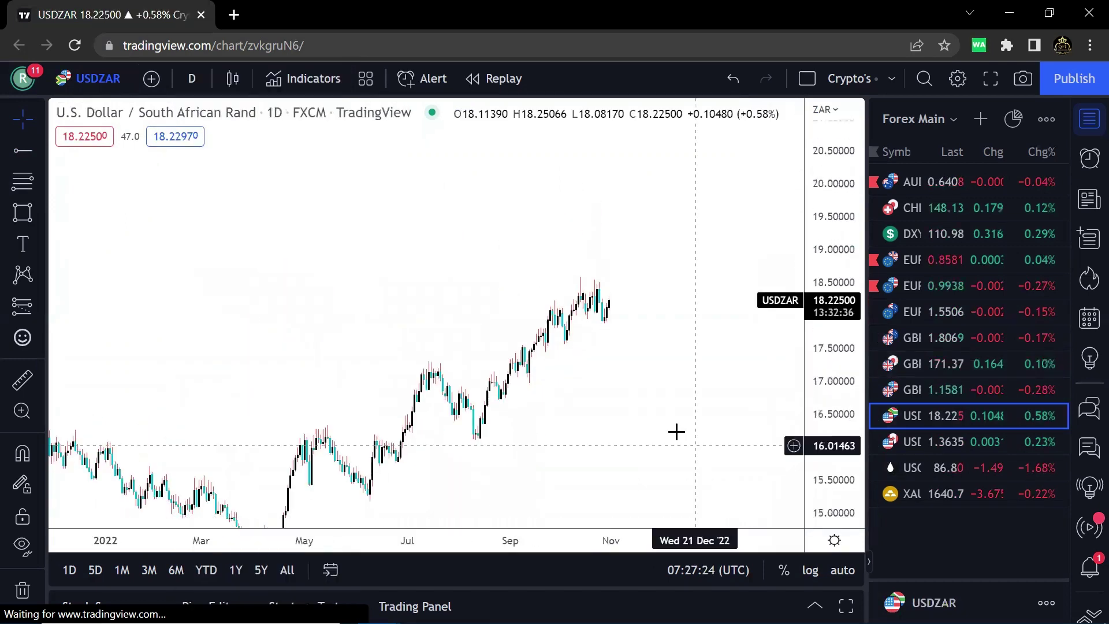
pyautogui.moveTo(665, 419); pyautogui.dragTo(590, 352)
pyautogui.scroll(-1, 590, 352)
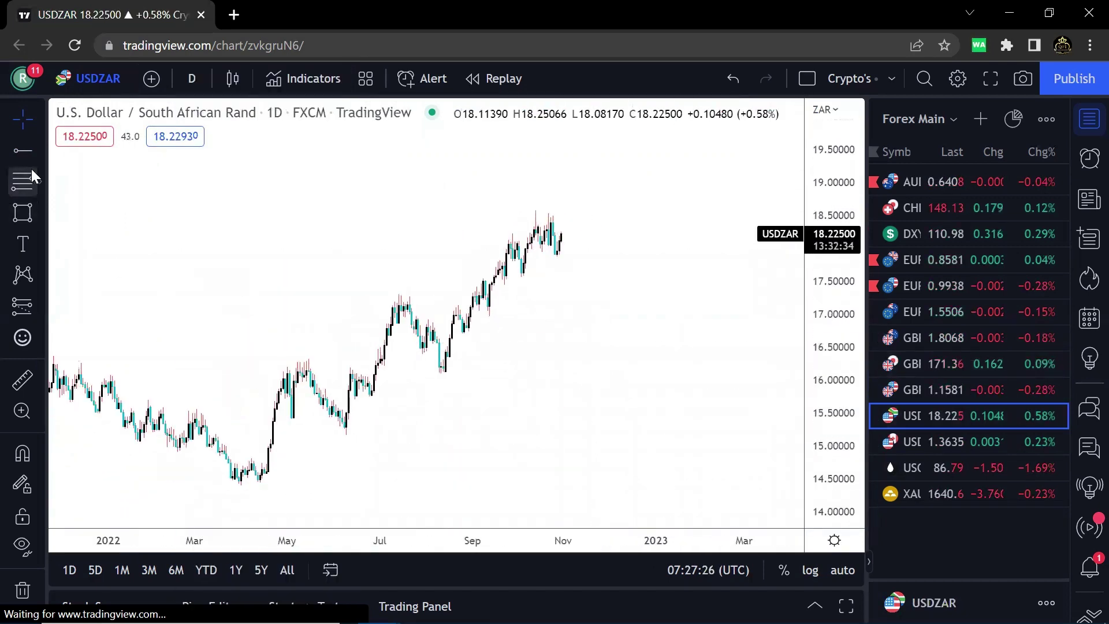
# - Draw a parallel channel on USDZAR with its base from 14.44913 on 13 Apr to 17.52751 on 12 Dec and its upper edge ending at 19.28016
pyautogui.click(40, 157)
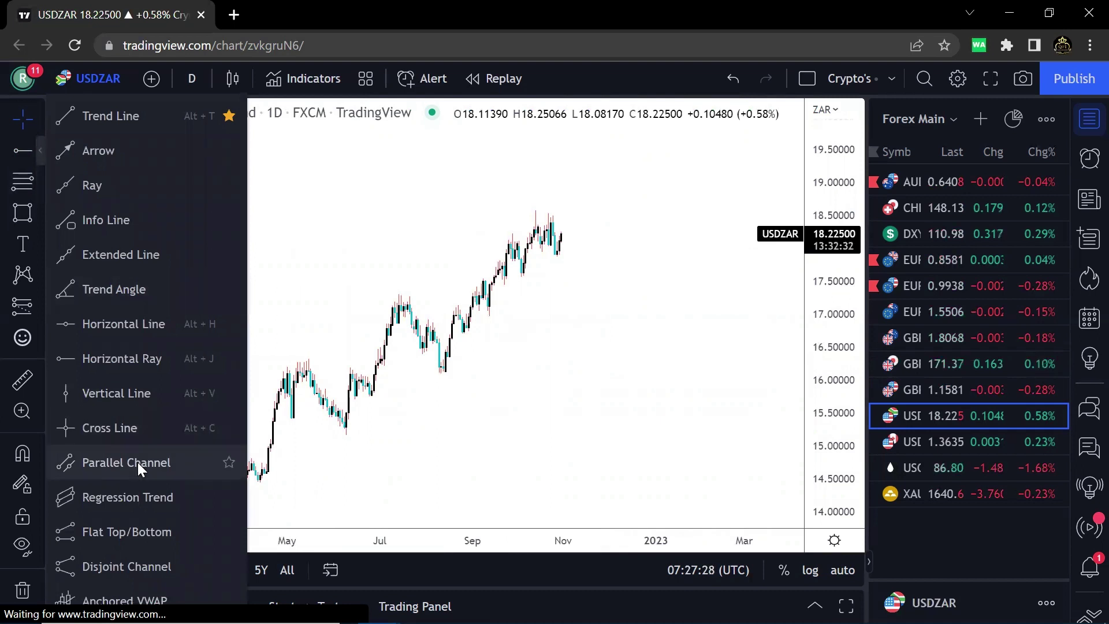
pyautogui.click(157, 457)
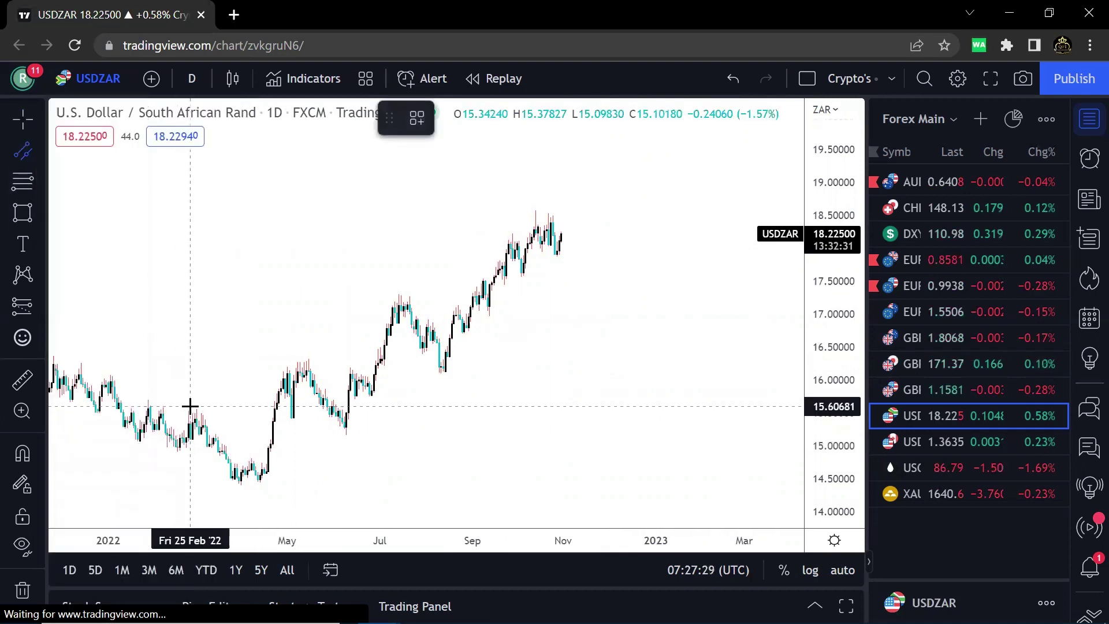
pyautogui.click(261, 483)
pyautogui.click(625, 278)
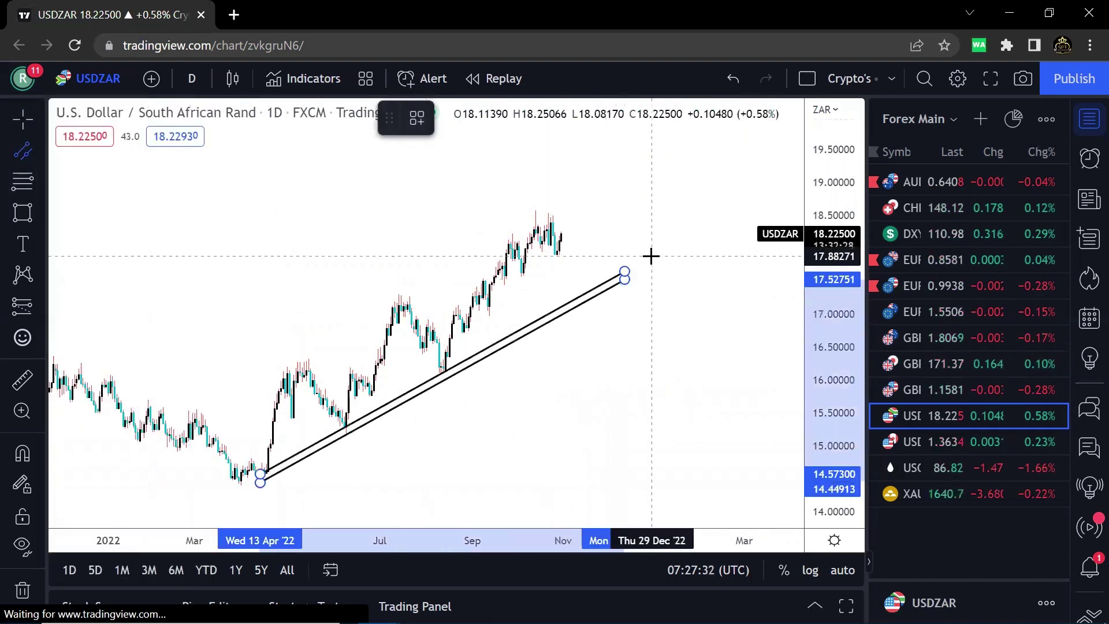
pyautogui.click(564, 198)
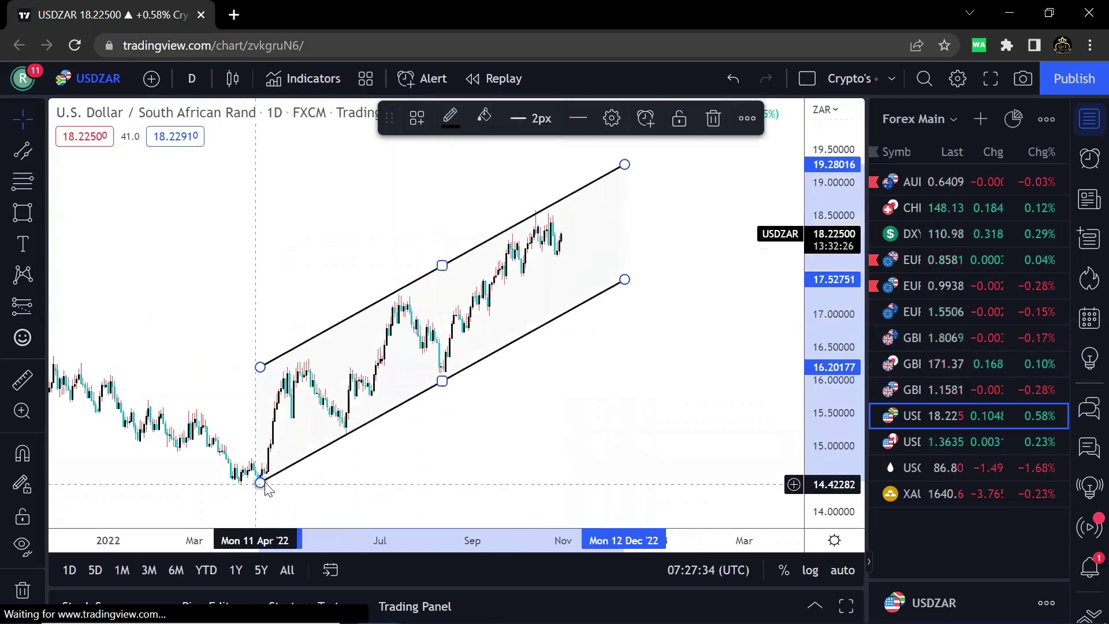
# - Adjust the channel's corners and width so its base runs from about 14.27 to 17.9 under the lows and its upper edge follows the highs
pyautogui.moveTo(260, 483); pyautogui.dragTo(309, 457)
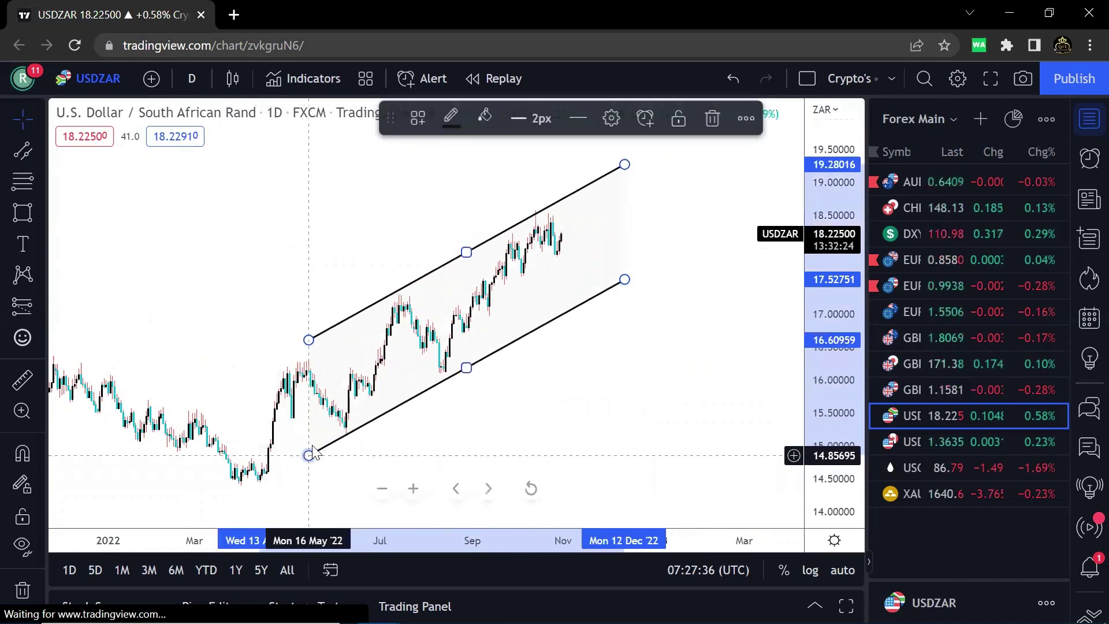
pyautogui.moveTo(627, 282); pyautogui.dragTo(637, 254)
pyautogui.moveTo(309, 340); pyautogui.dragTo(258, 385)
pyautogui.moveTo(257, 501); pyautogui.dragTo(256, 499)
pyautogui.moveTo(445, 258); pyautogui.dragTo(449, 264)
pyautogui.click(561, 391)
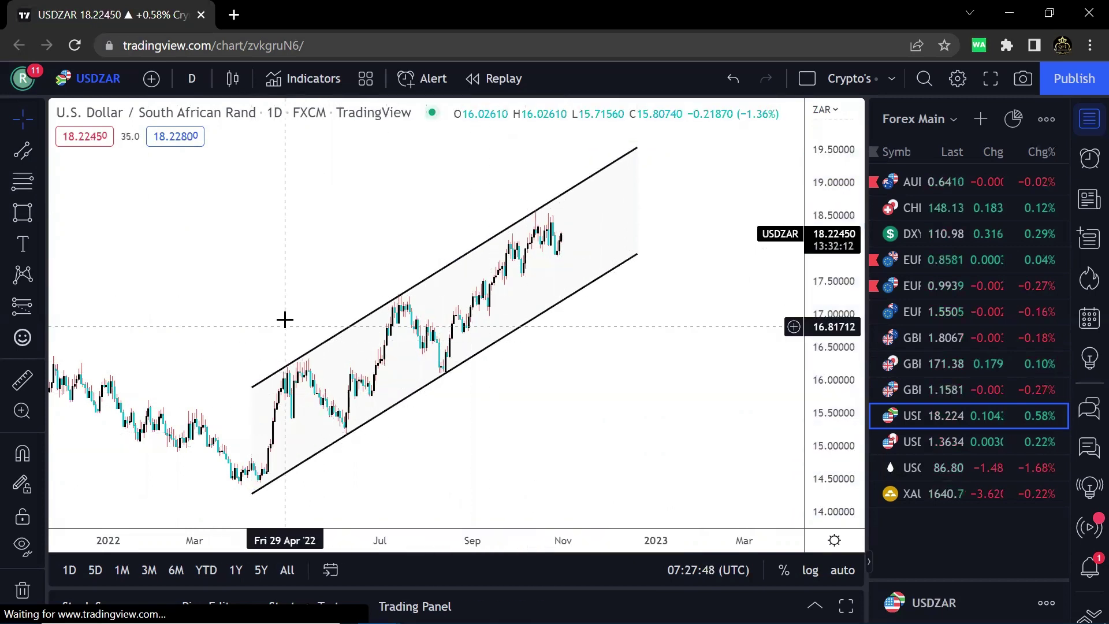
# - Mark the mid-October USDZAR high at the channel's upper edge with a small circle
pyautogui.click(40, 213)
pyautogui.click(100, 318)
pyautogui.click(534, 209)
pyautogui.click(647, 335)
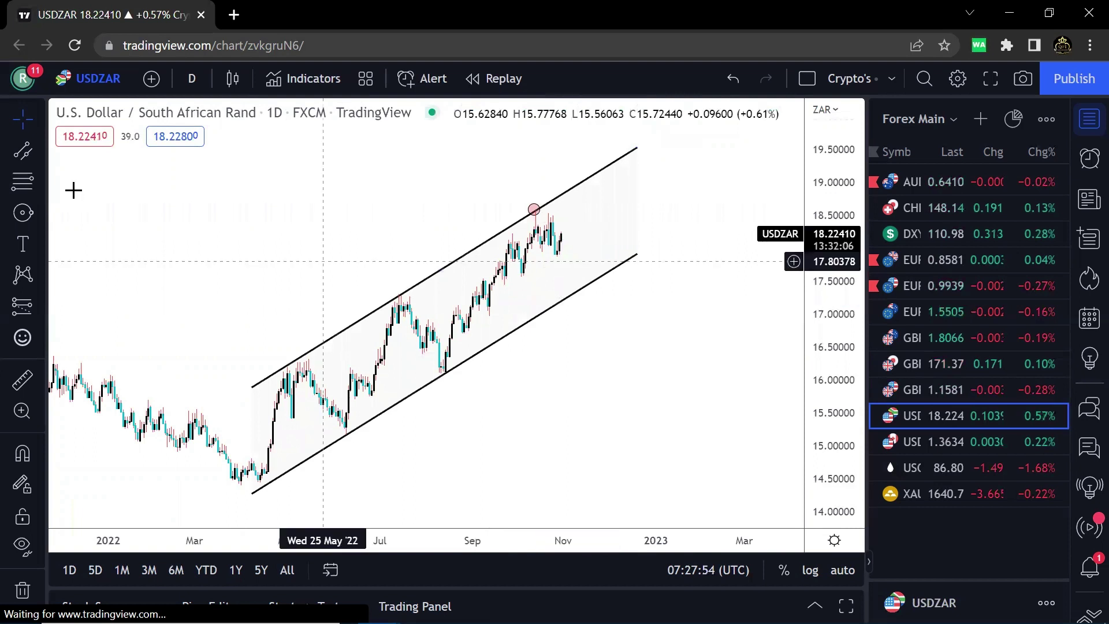
# - Add a horizontal line to the USDZAR daily chart and move it to 17.55382
pyautogui.click(40, 154)
pyautogui.click(111, 324)
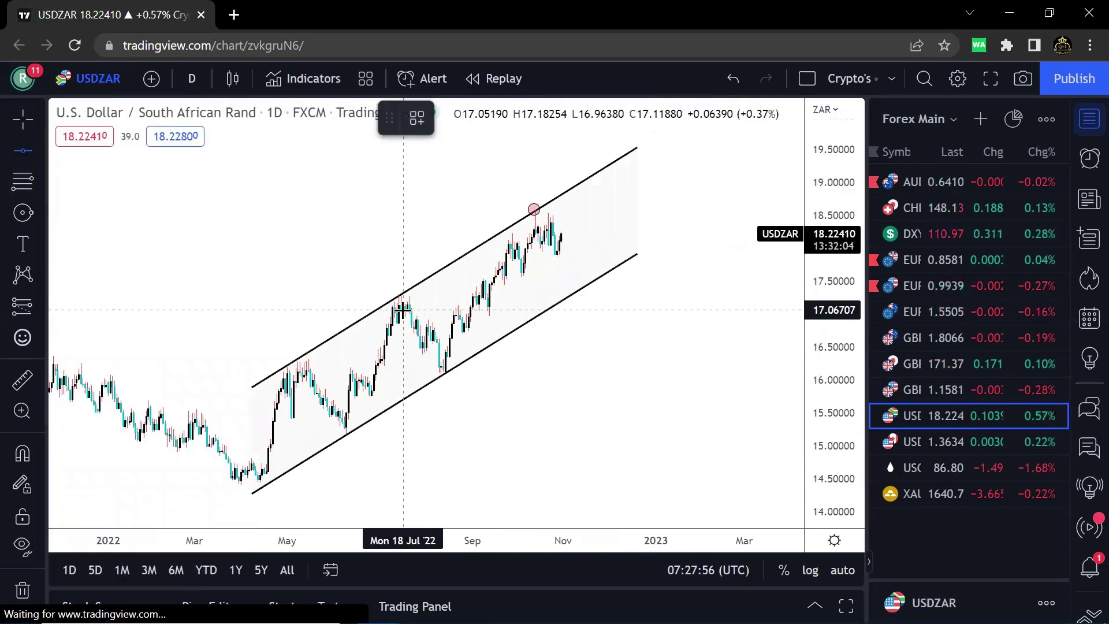
pyautogui.click(624, 313)
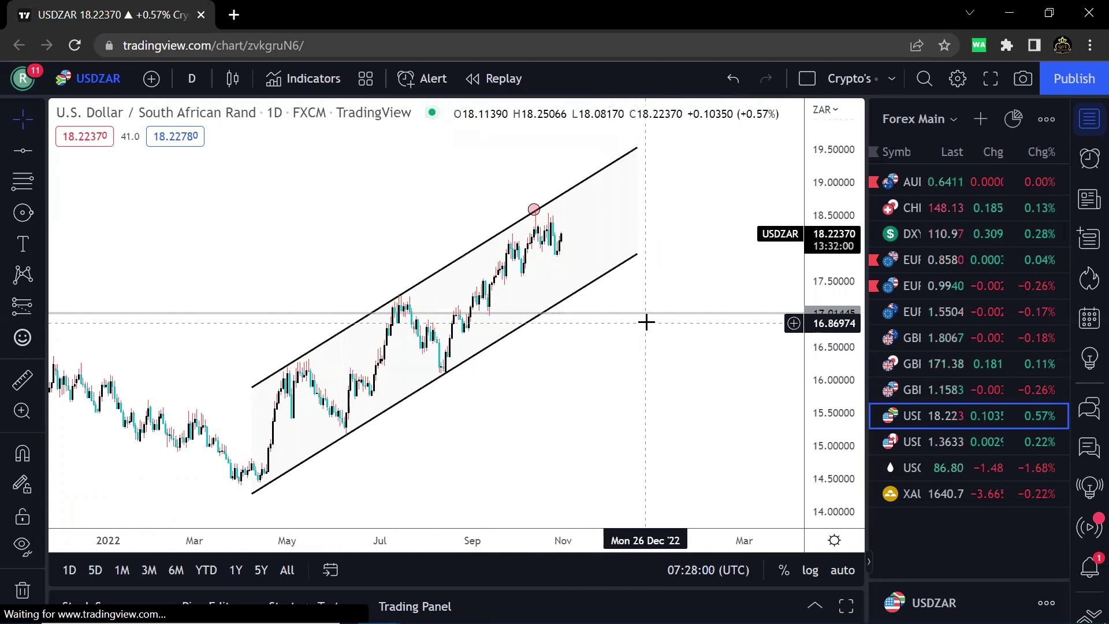
pyautogui.moveTo(653, 320); pyautogui.dragTo(701, 277)
pyautogui.scroll(2, 696, 337)
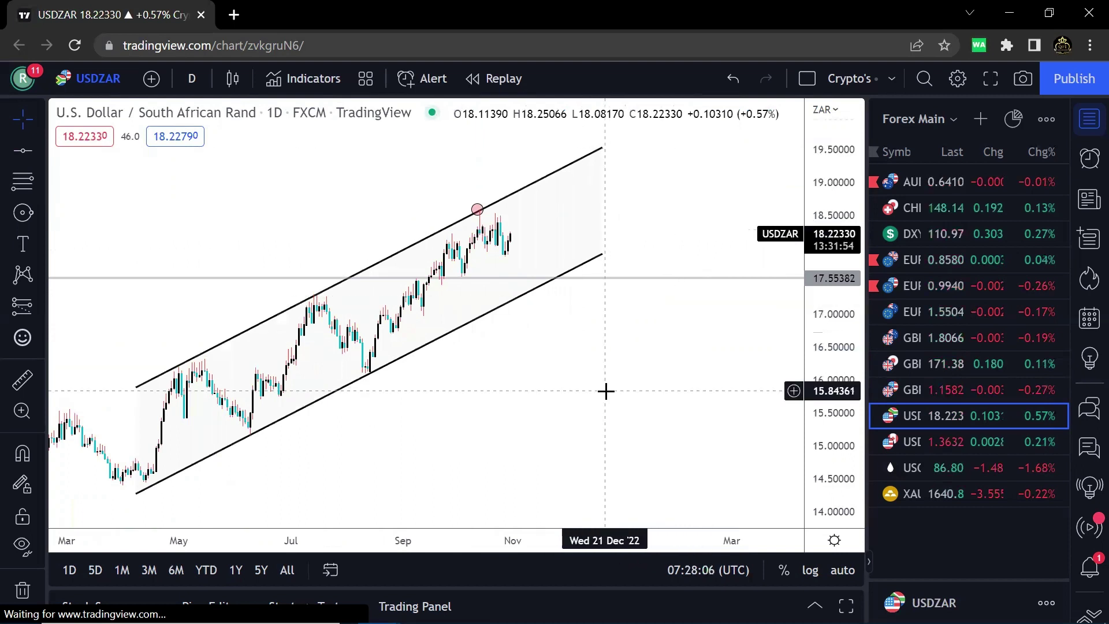
pyautogui.scroll(-2, 606, 391)
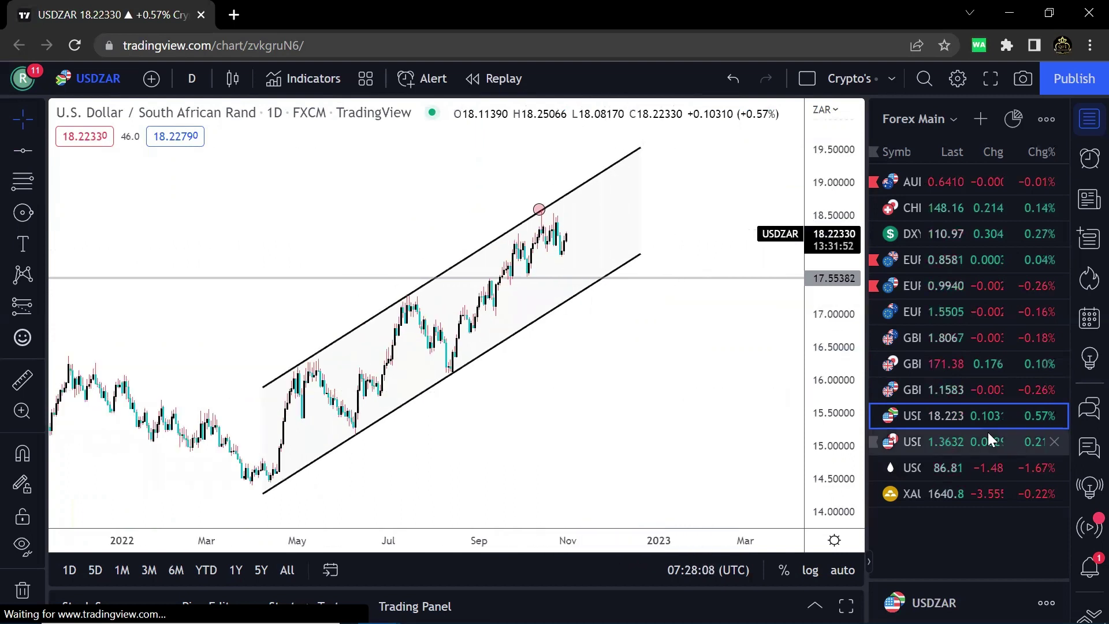
# - Open the USDCAD chart on the daily timeframe
pyautogui.click(944, 440)
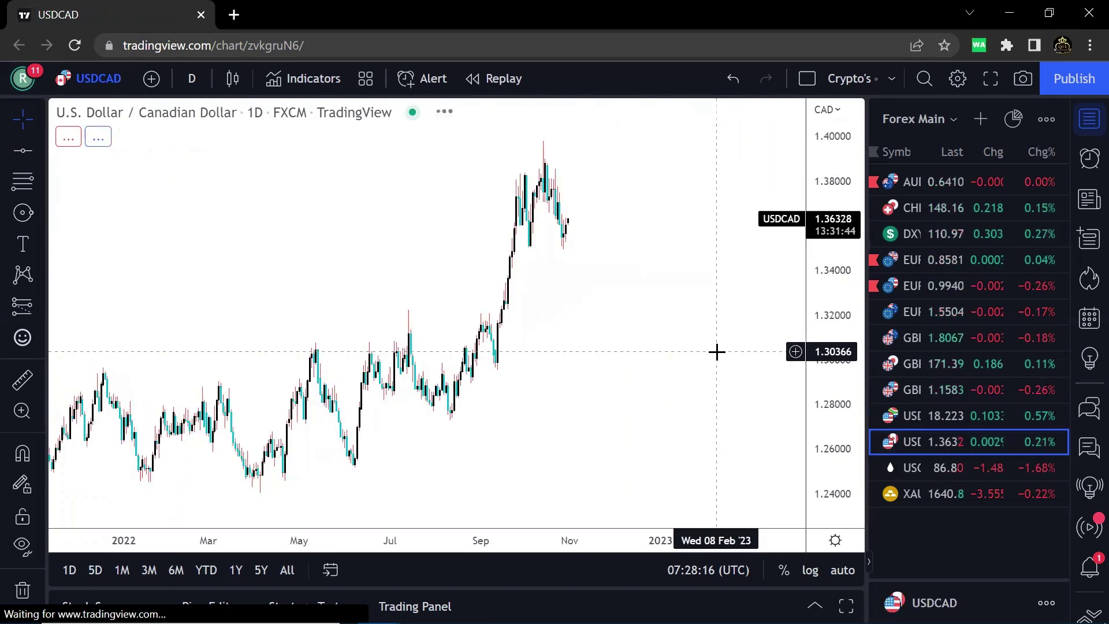
pyautogui.click(196, 79)
pyautogui.click(498, 242)
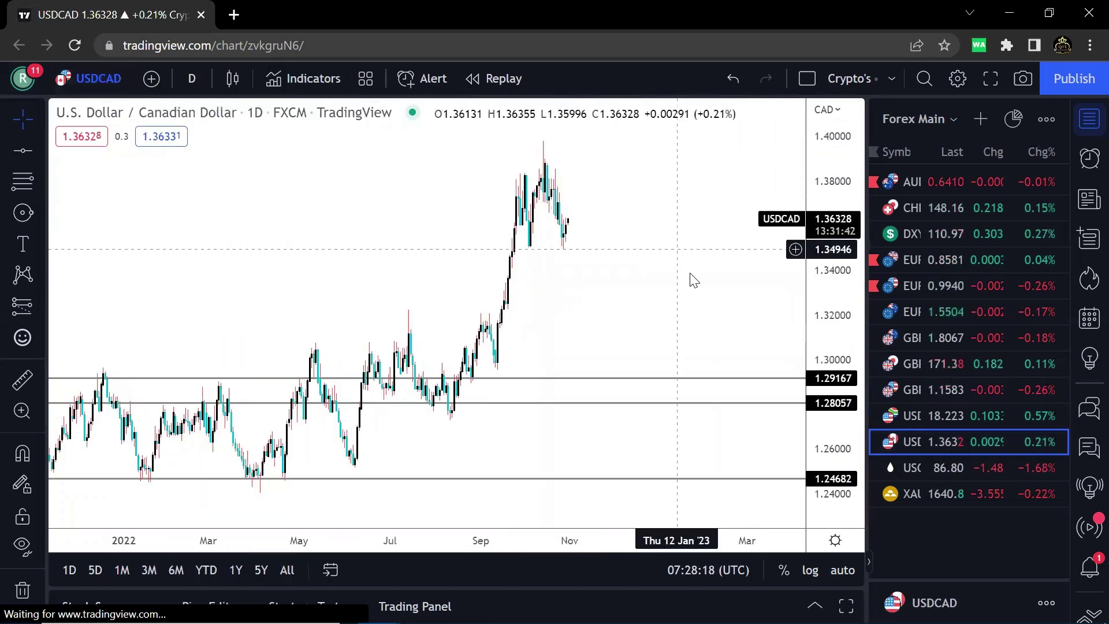
# - Remove all existing drawings from the USDCAD daily chart
pyautogui.rightClick(683, 276)
pyautogui.click(745, 535)
pyautogui.moveTo(580, 268); pyautogui.dragTo(575, 302)
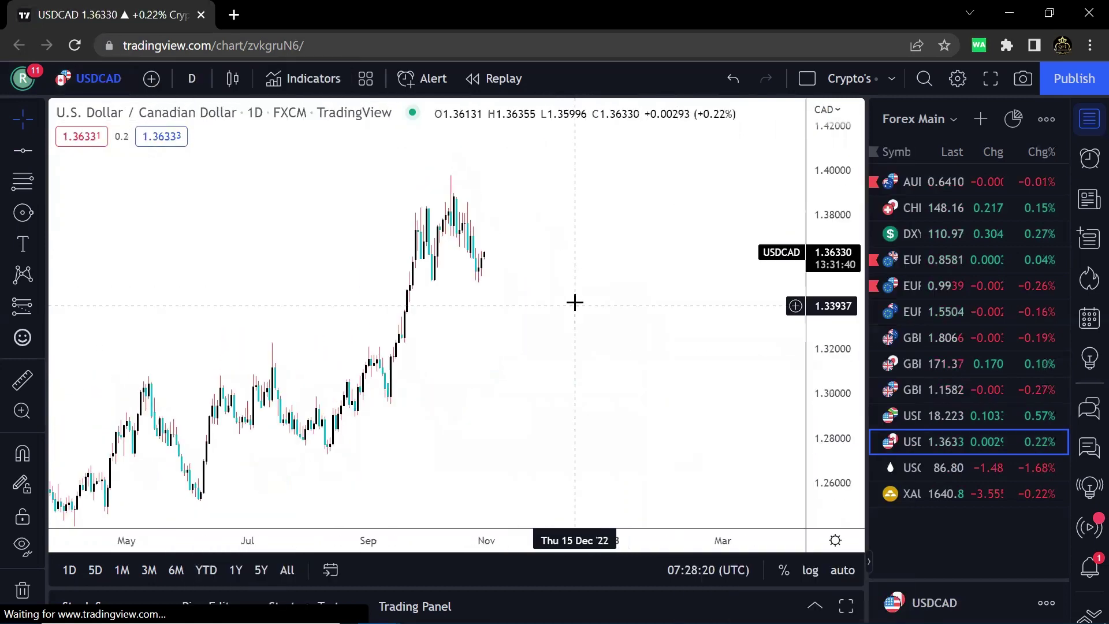
# - Add two horizontal lines to the USDCAD daily chart, one under the recent lows at 1.34908 and one near the highs at 1.38517
pyautogui.click(14, 154)
pyautogui.click(614, 283)
pyautogui.click(616, 303)
pyautogui.click(20, 151)
pyautogui.click(542, 205)
pyautogui.moveTo(542, 204); pyautogui.dragTo(559, 202)
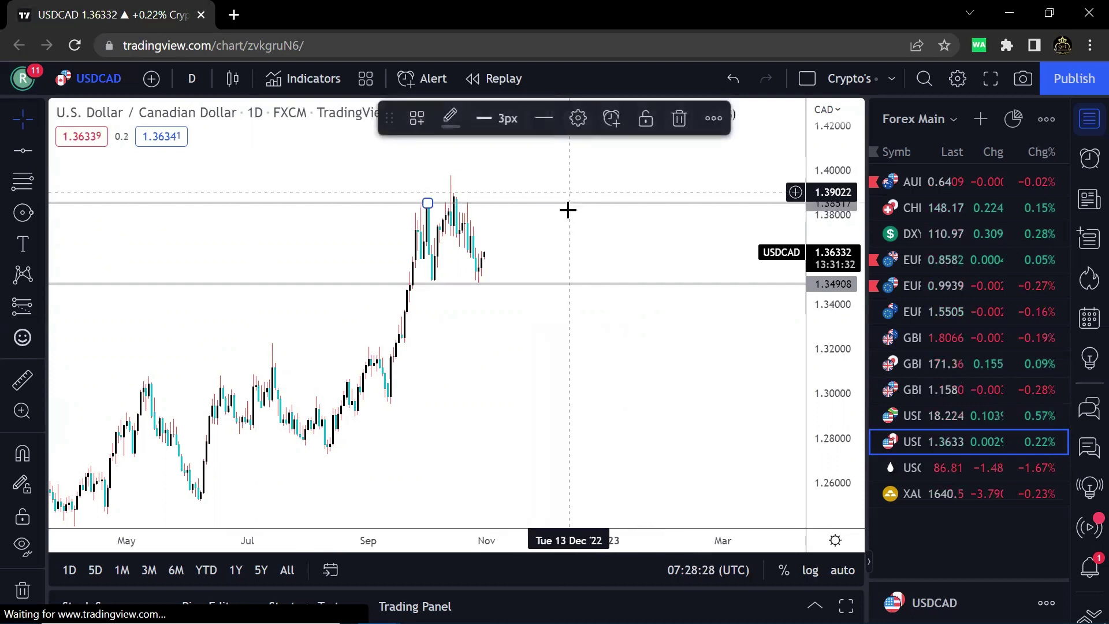
# - Switch USDCAD to the 4-hour timeframe and move the lower horizontal line to 1.35039
pyautogui.click(192, 78)
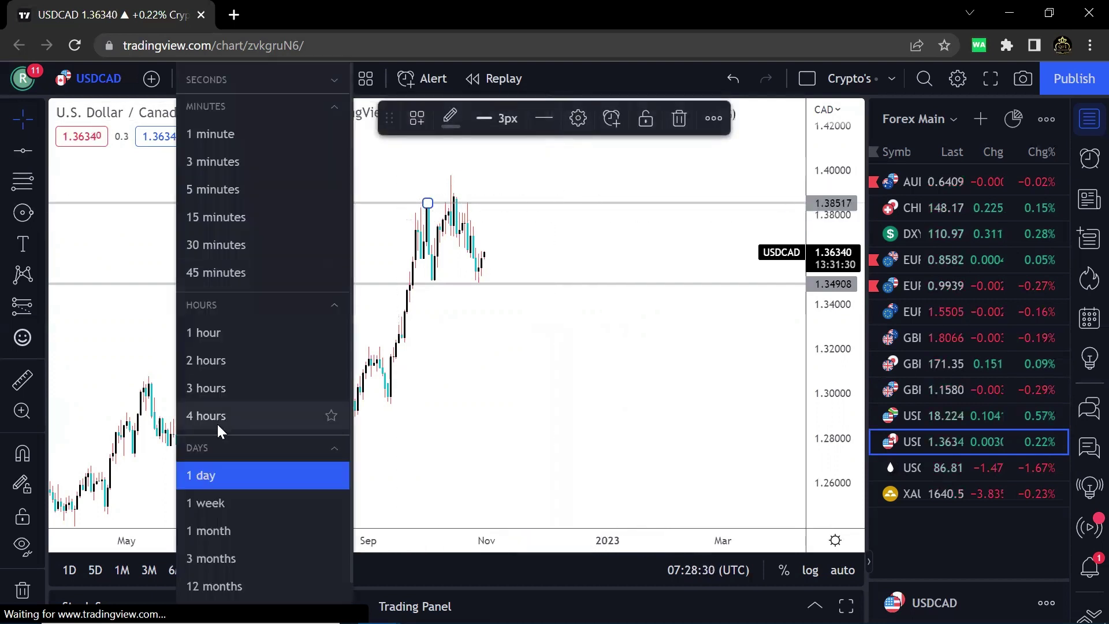
pyautogui.click(221, 412)
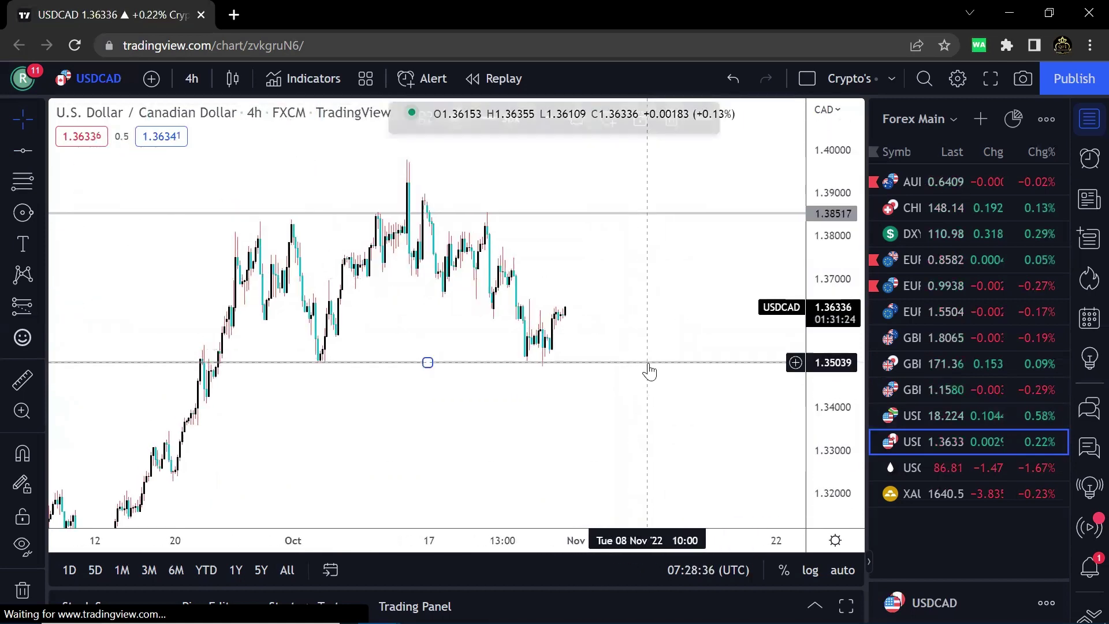
pyautogui.scroll(2, 383, 255)
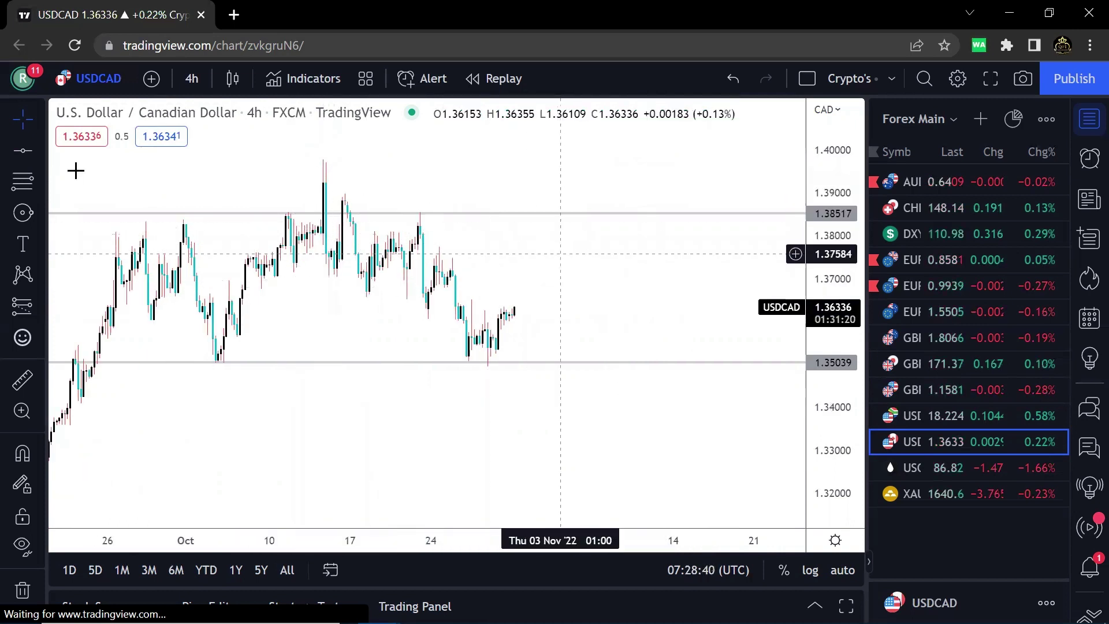
# - Try a rectangle zone around 1.37 through the middle of the October range, and delete it
pyautogui.click(34, 215)
pyautogui.click(91, 288)
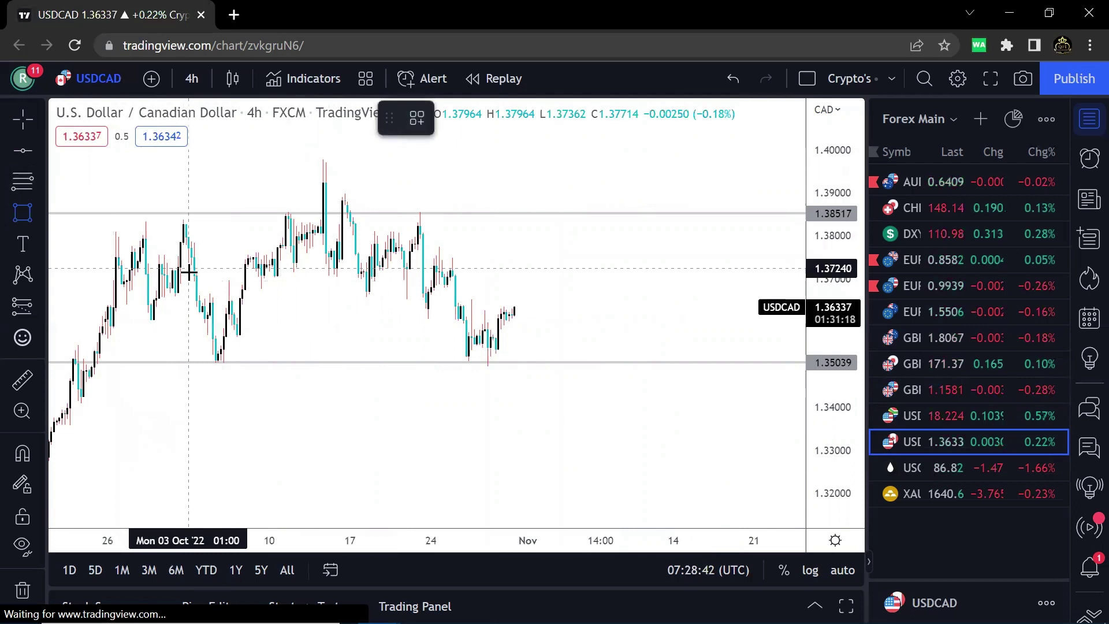
pyautogui.moveTo(313, 291); pyautogui.dragTo(501, 289)
pyautogui.click(536, 304)
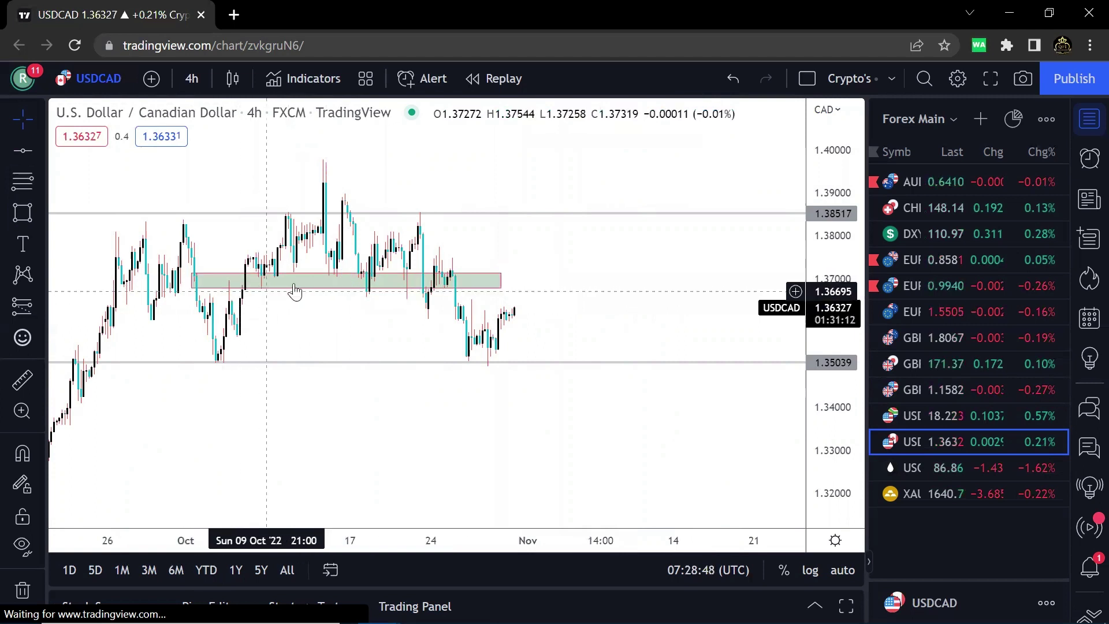
pyautogui.click(474, 271)
pyautogui.click(645, 118)
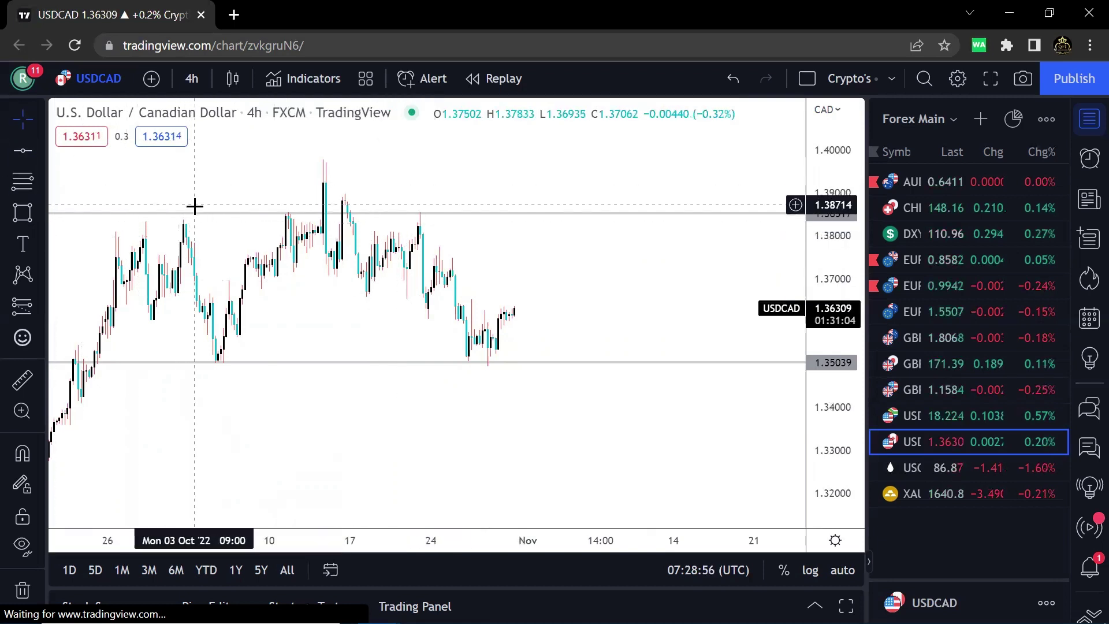
# - Move the upper horizontal line on the USDCAD 4-hour chart to 1.38331
pyautogui.moveTo(200, 214)
pyautogui.mouseDown()
pyautogui.moveTo(208, 221)
pyautogui.moveTo(210, 184)
pyautogui.mouseUp()
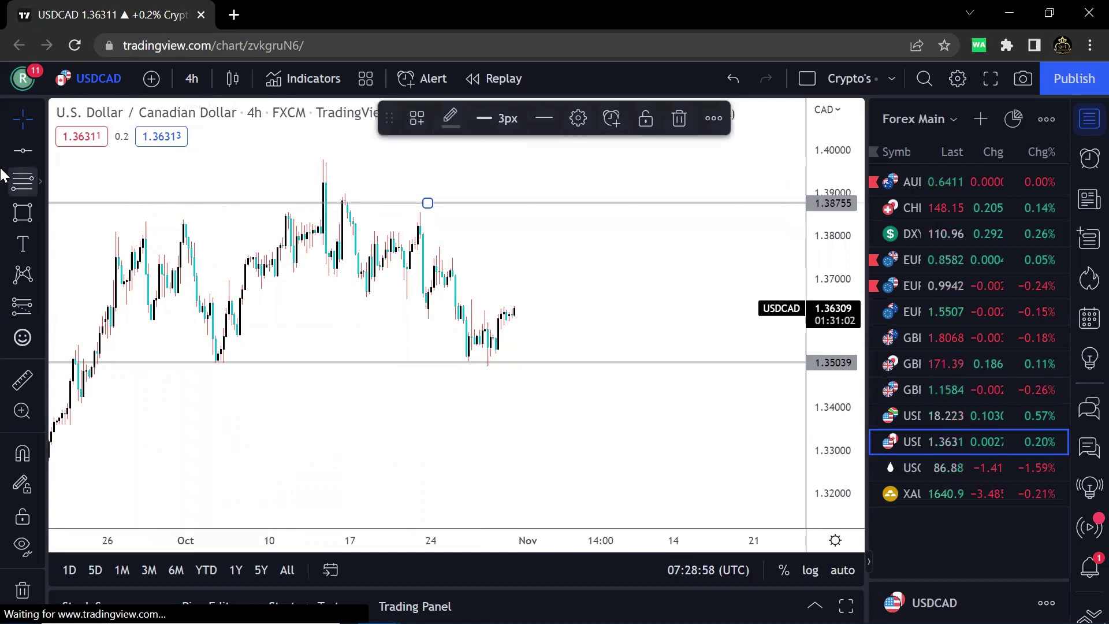
pyautogui.click(20, 151)
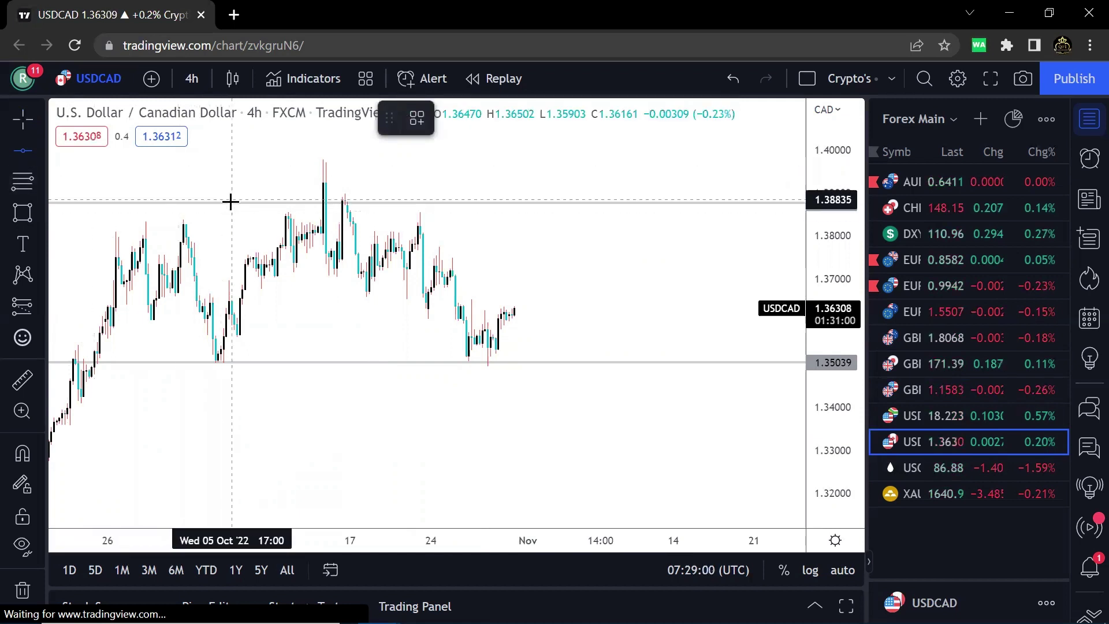
pyautogui.click(16, 124)
pyautogui.moveTo(212, 215); pyautogui.dragTo(212, 233)
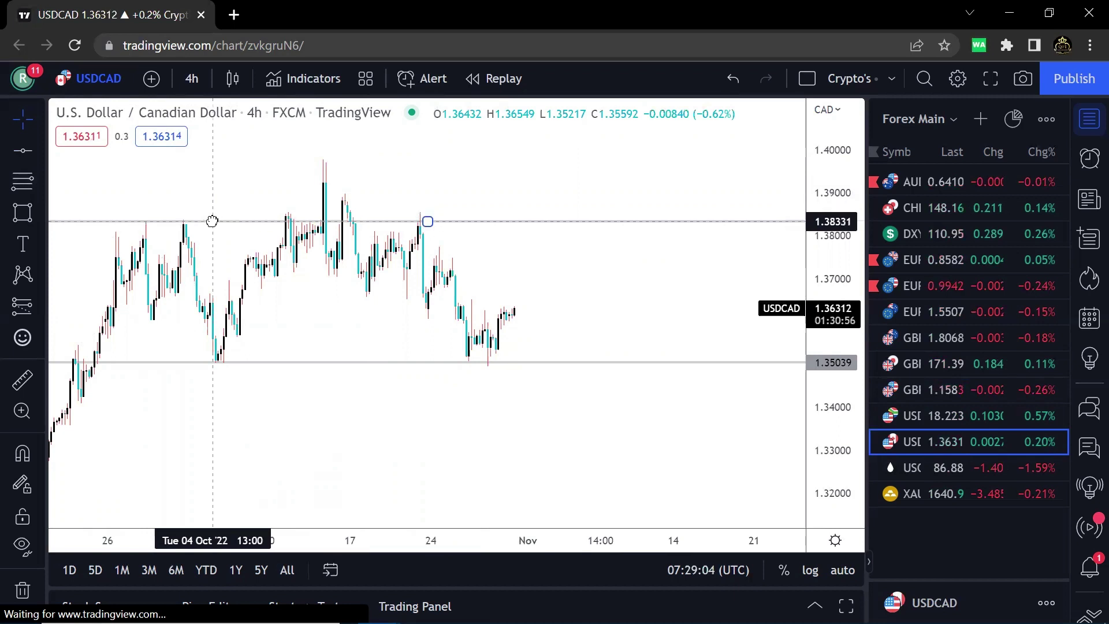
# - Draw a wide rectangle zone from the 1.38331 line up to about 1.386, guided by a temporary Fibonacci retracement from 1.39805 to 1.36655
pyautogui.click(21, 182)
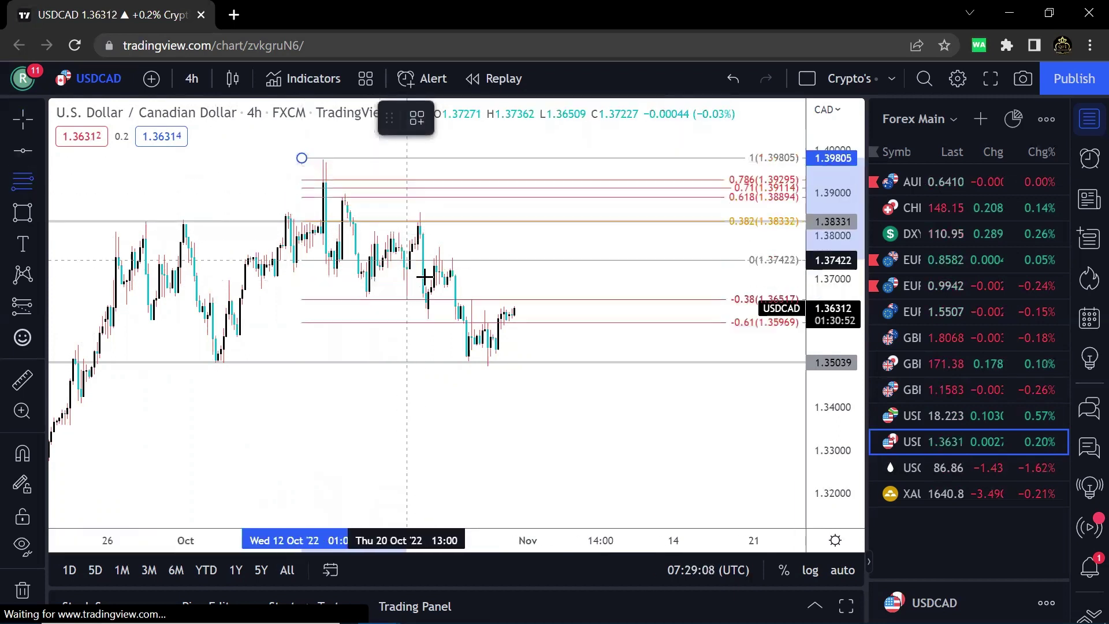
pyautogui.click(433, 294)
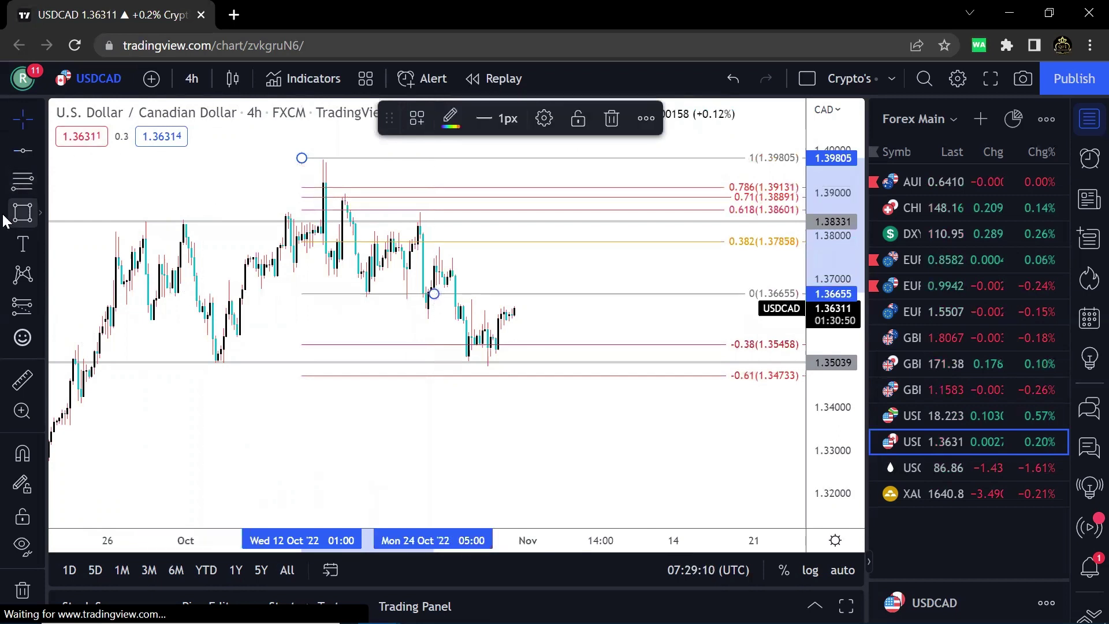
pyautogui.click(22, 214)
pyautogui.moveTo(89, 220); pyautogui.dragTo(671, 202)
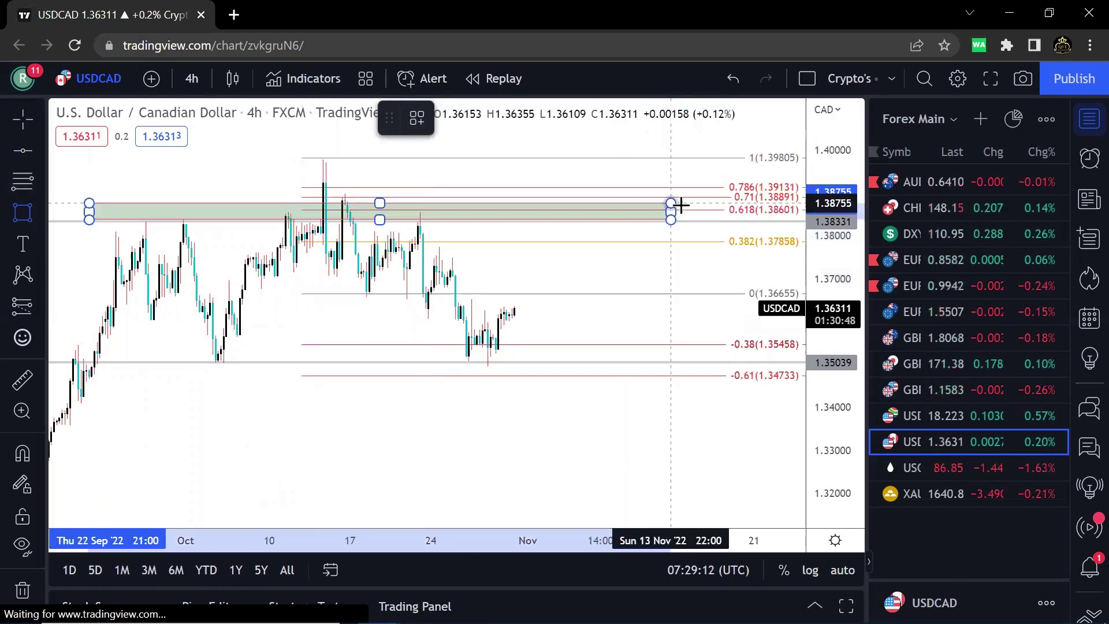
pyautogui.moveTo(684, 218); pyautogui.dragTo(691, 222)
pyautogui.click(739, 187)
pyautogui.click(615, 122)
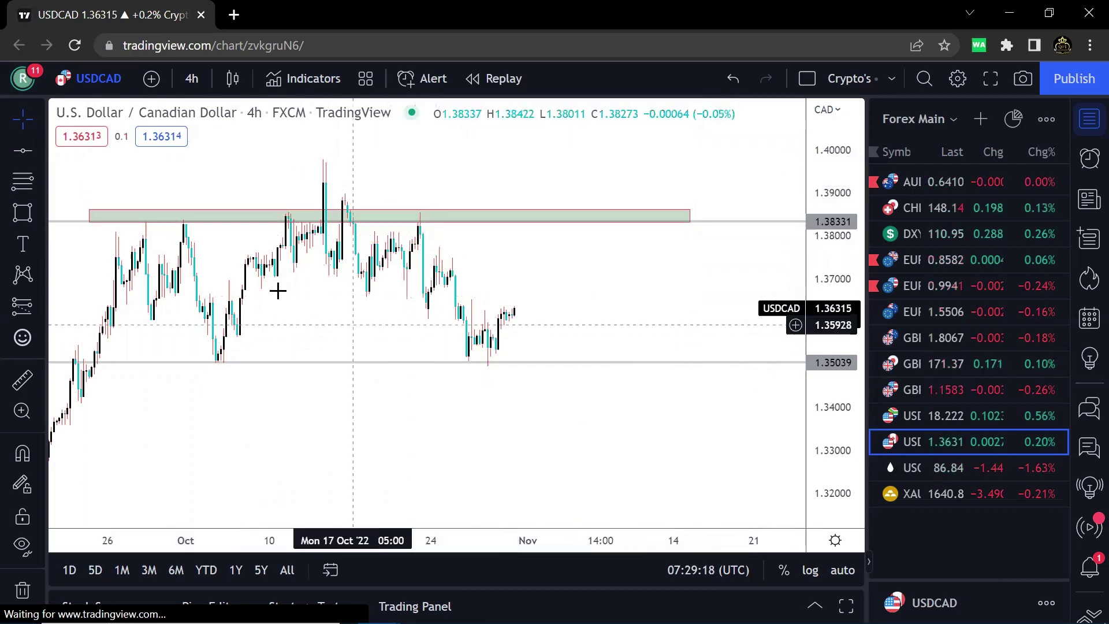
# - Mark the matching lows between about 17 and 24 October, near 1.366, with a thin rectangle
pyautogui.click(22, 213)
pyautogui.moveTo(353, 295); pyautogui.dragTo(429, 298)
pyautogui.click(559, 276)
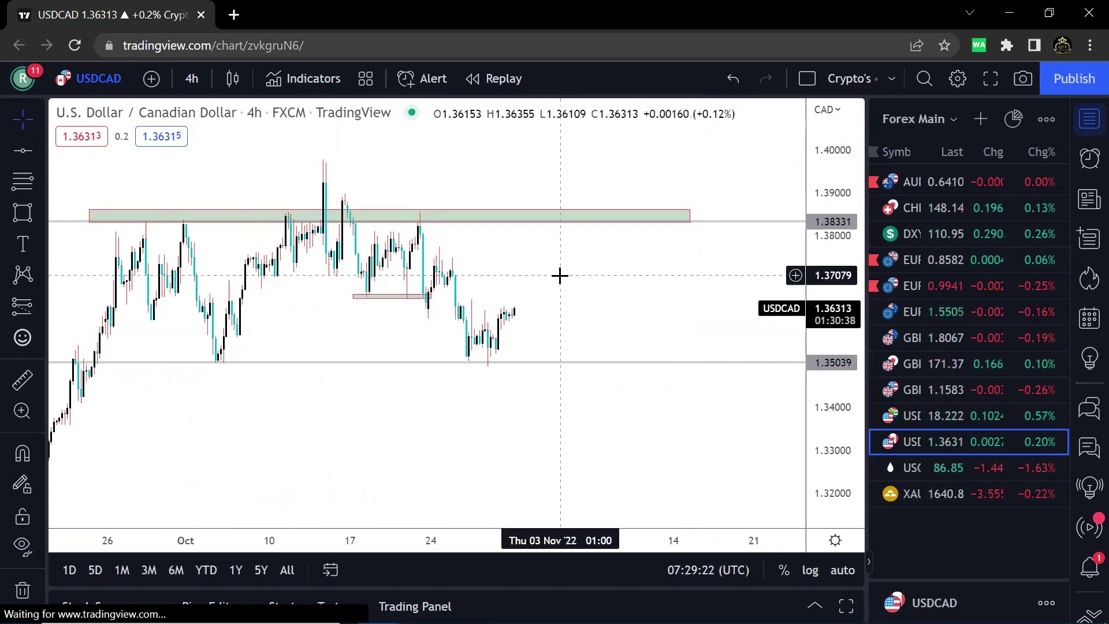
# - Try a Fibonacci retracement on the late-October decline from 1.38553 to 1.36089, and delete it
pyautogui.click(22, 151)
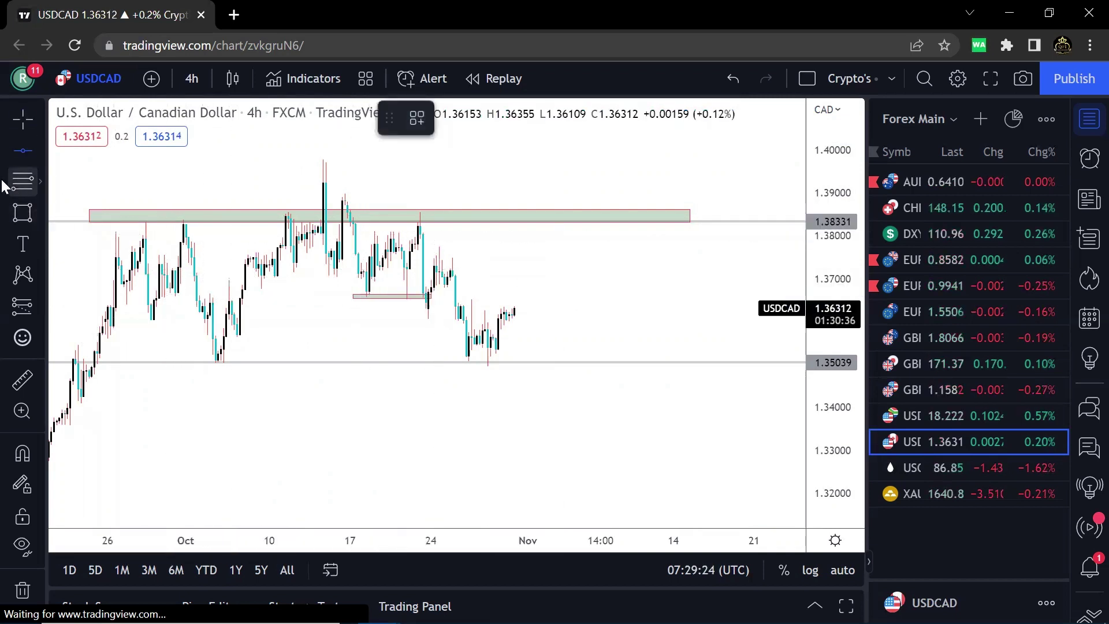
pyautogui.click(22, 183)
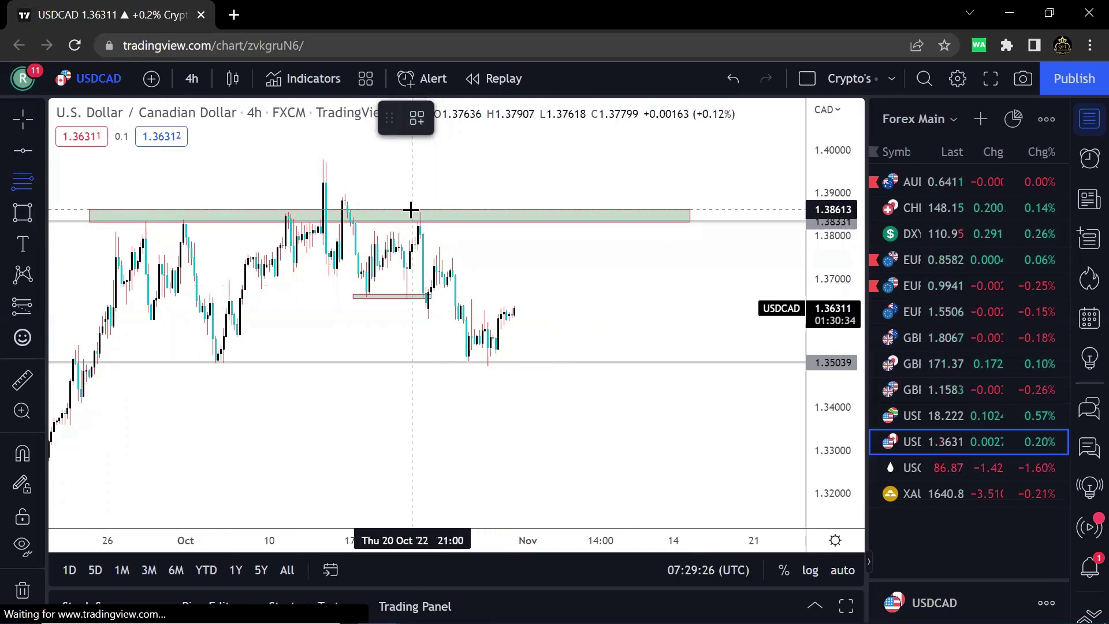
pyautogui.moveTo(411, 210); pyautogui.dragTo(472, 317)
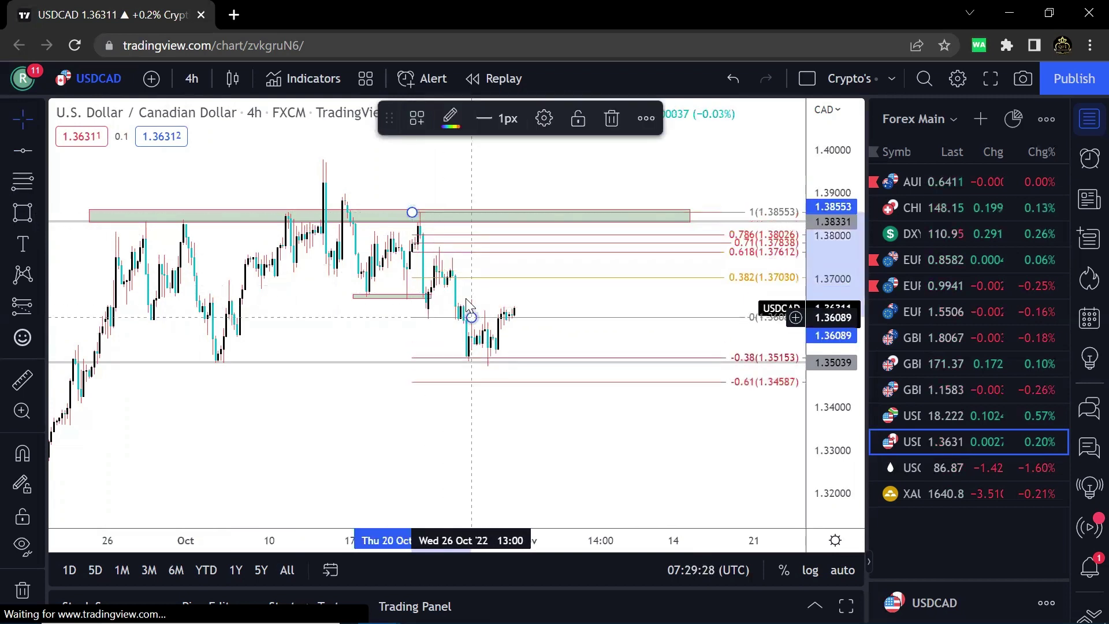
pyautogui.click(611, 119)
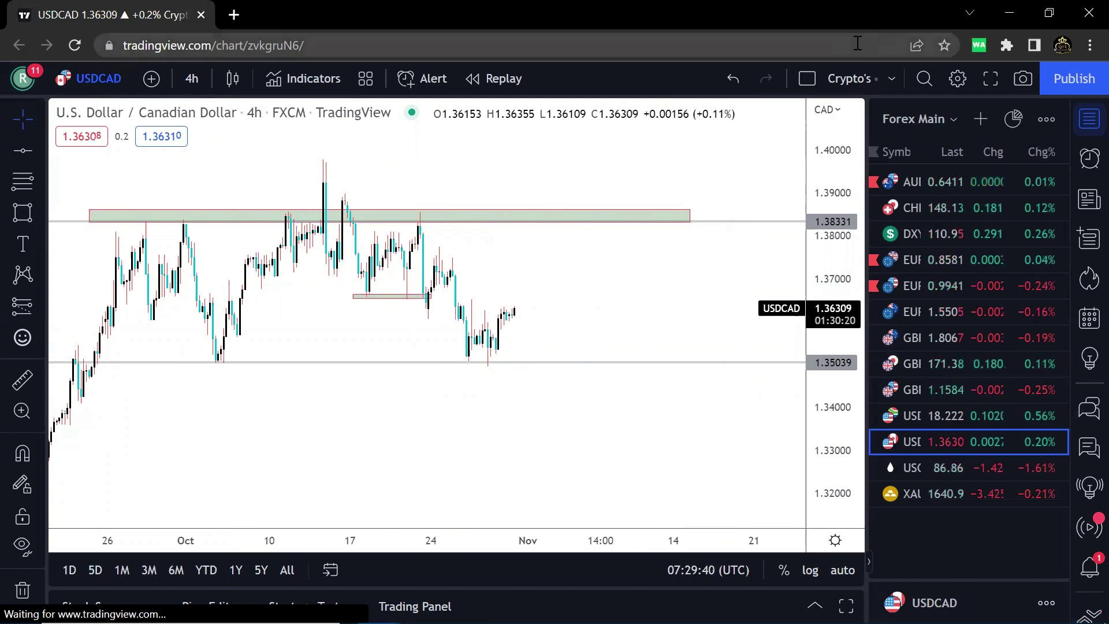
# - Switch through XAUUSD to the AUDUSD 4-hour chart and inspect the short position's stop, target and risk/reward ratio
pyautogui.moveTo(621, 267); pyautogui.dragTo(628, 264)
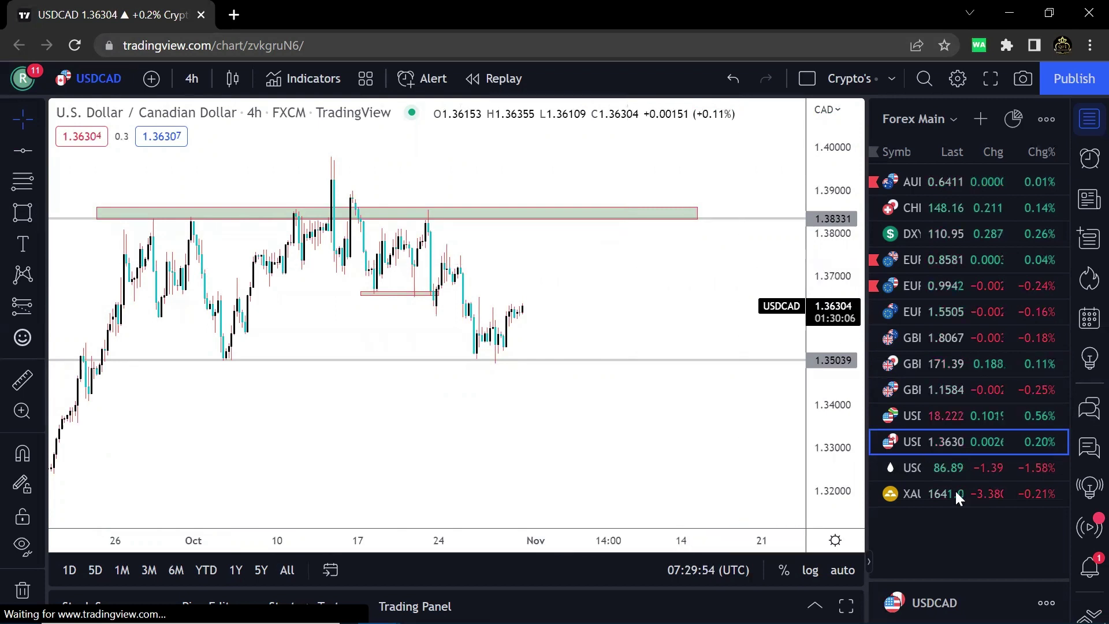
pyautogui.click(991, 494)
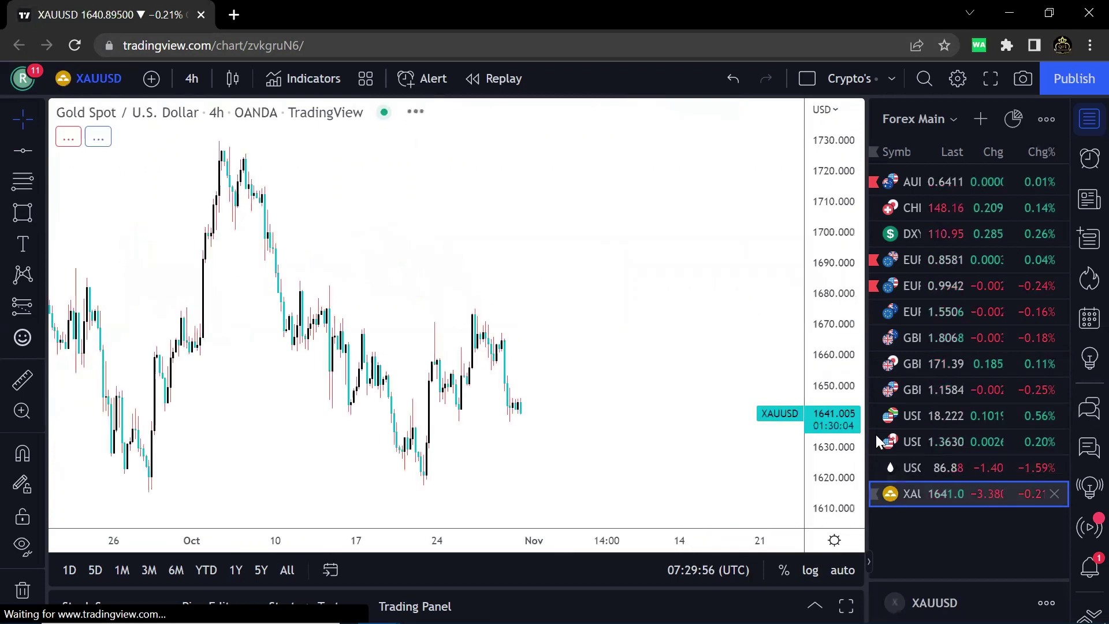
pyautogui.click(949, 178)
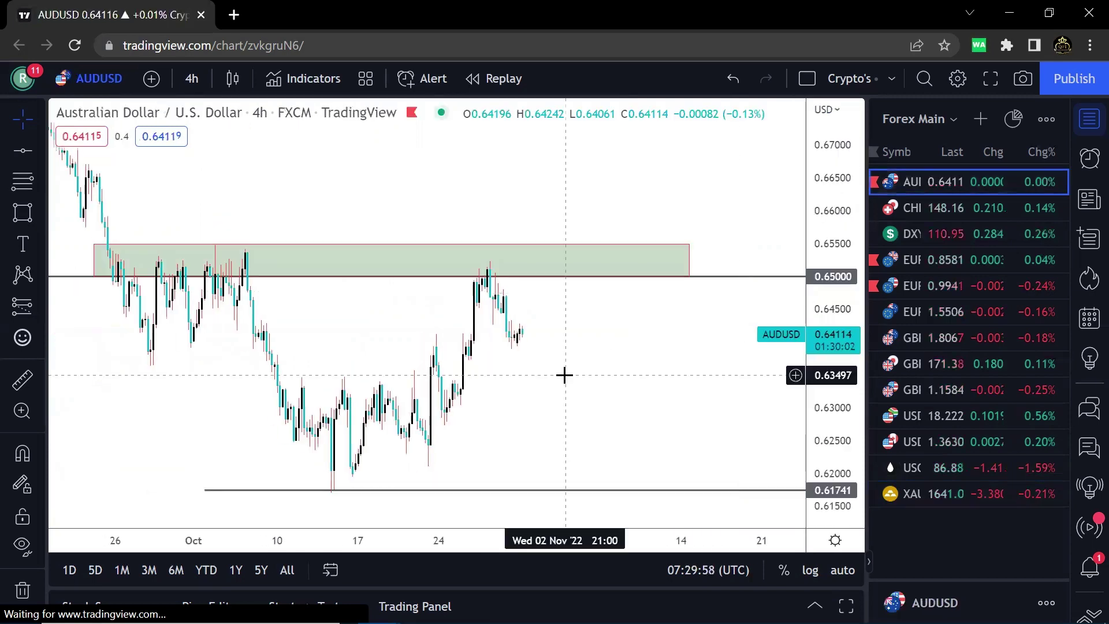
pyautogui.moveTo(518, 356); pyautogui.dragTo(650, 306)
pyautogui.scroll(2, 614, 319)
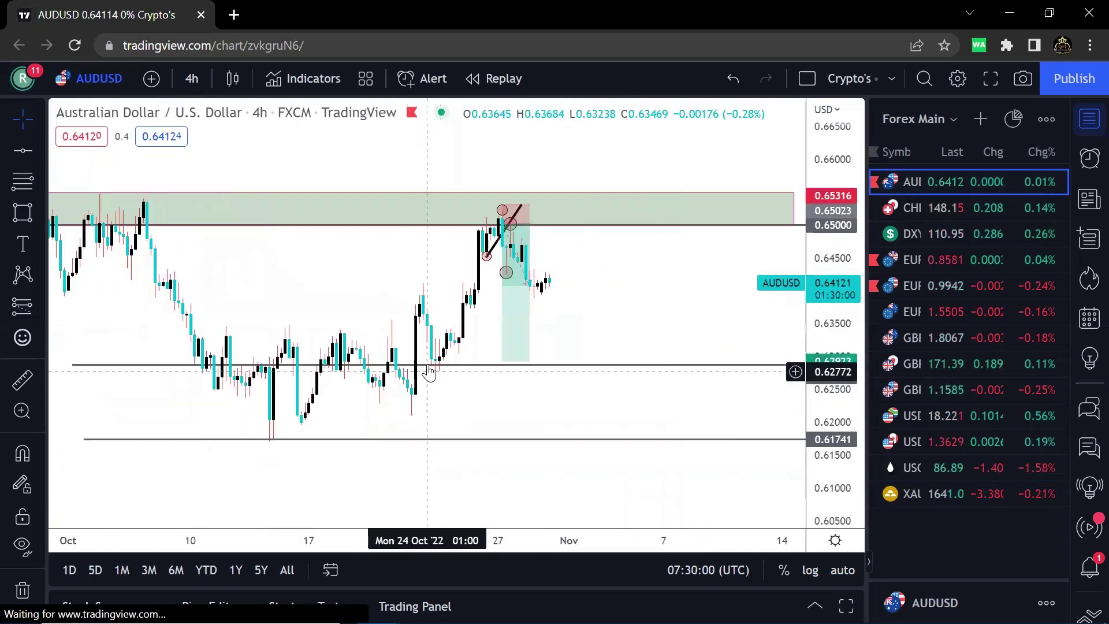
pyautogui.click(511, 224)
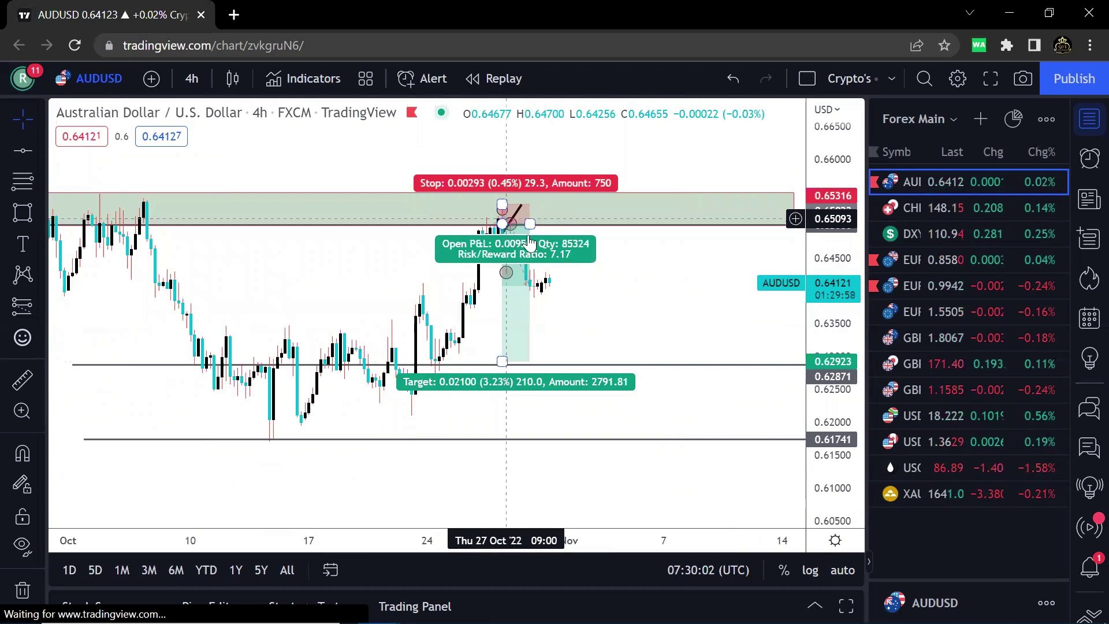